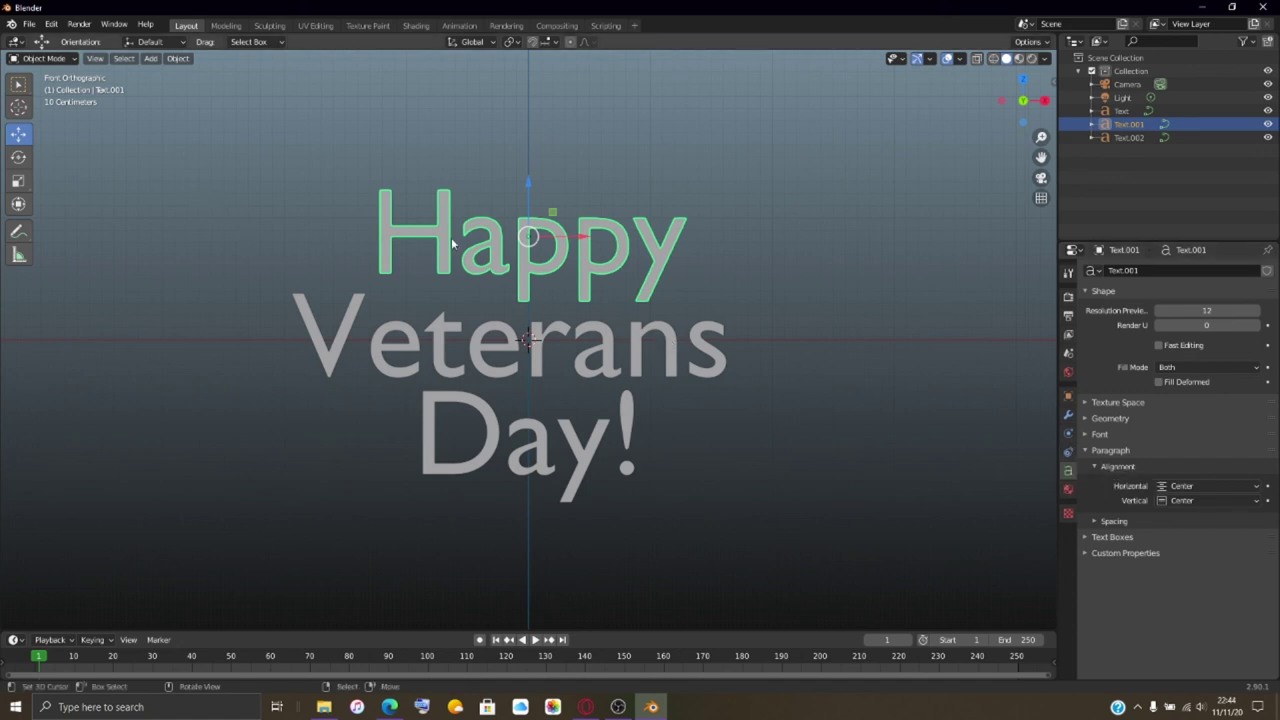
- Switch to the Animation workspace and select the camera
scroll(487, 317, "down", 4)
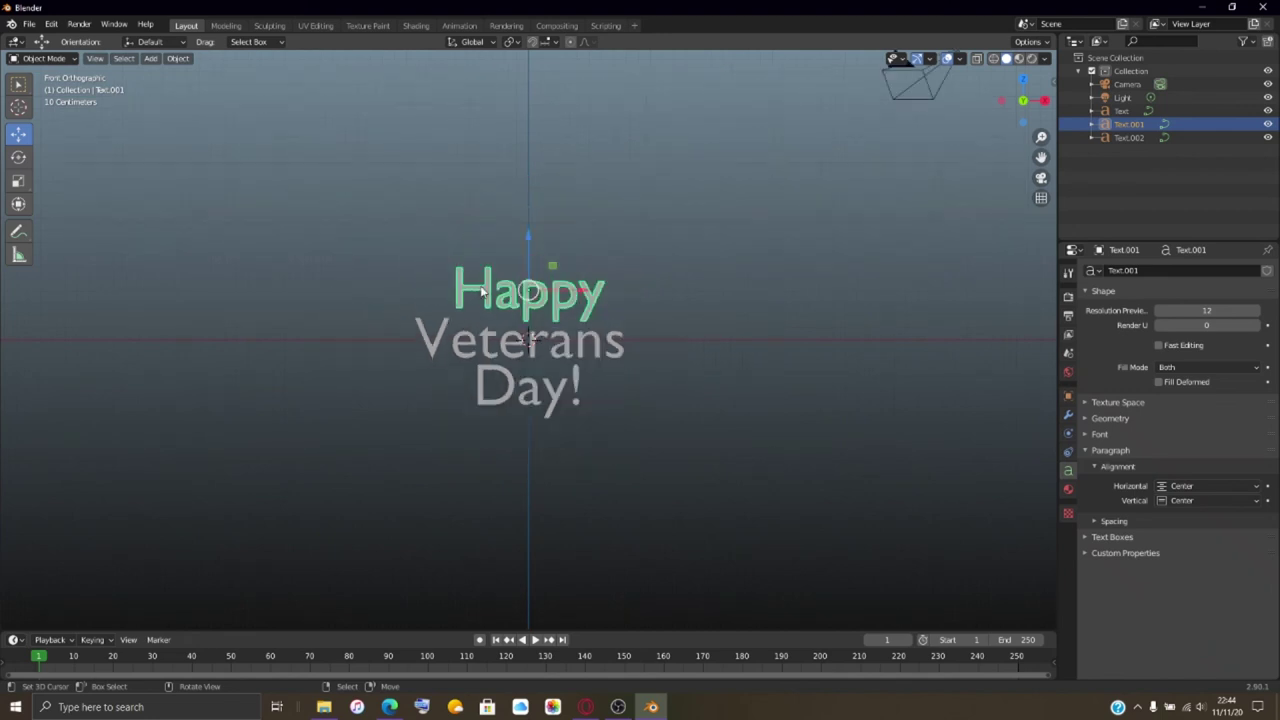
scroll(481, 291, "down", 5)
scroll(719, 208, "up", 1)
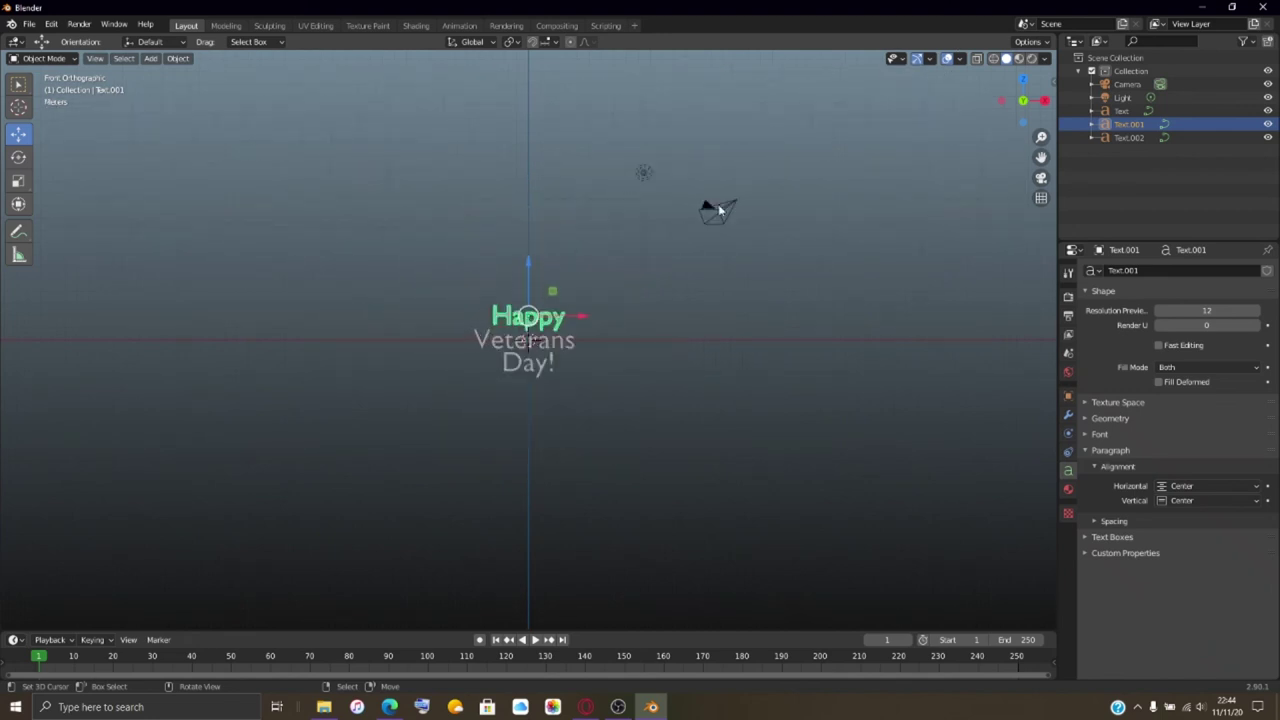
left_click(460, 25)
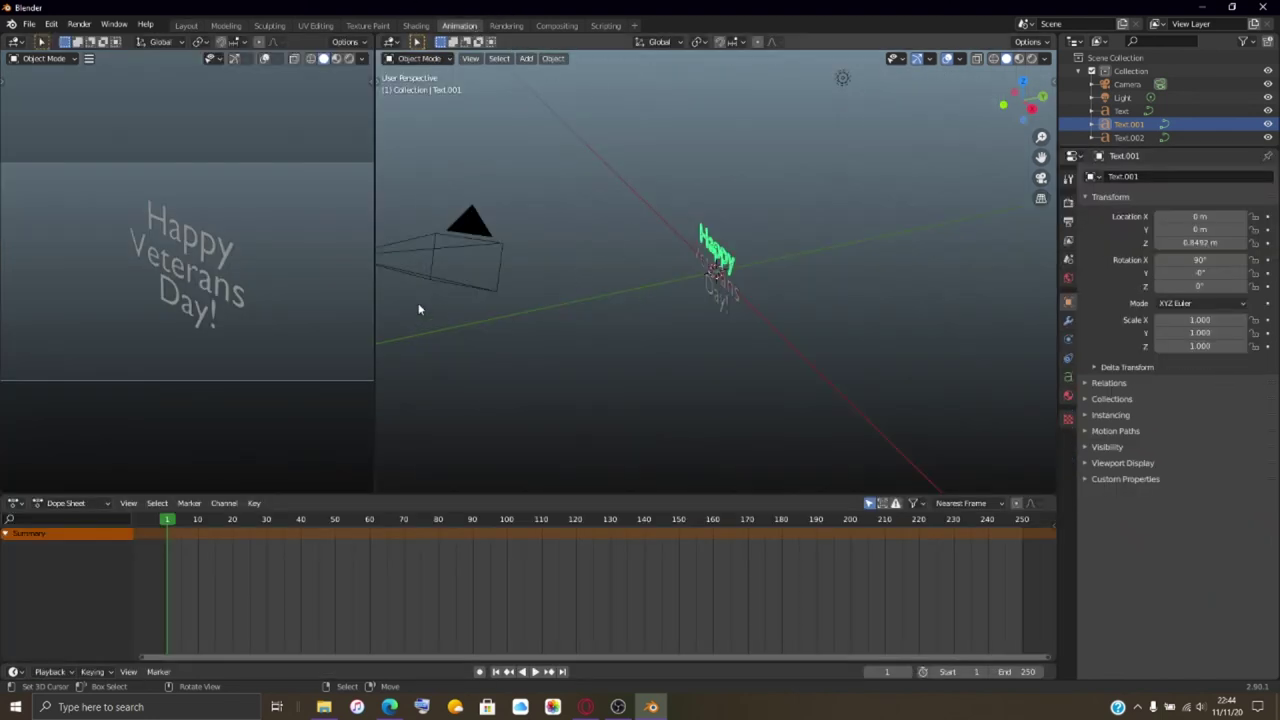
left_click(436, 273)
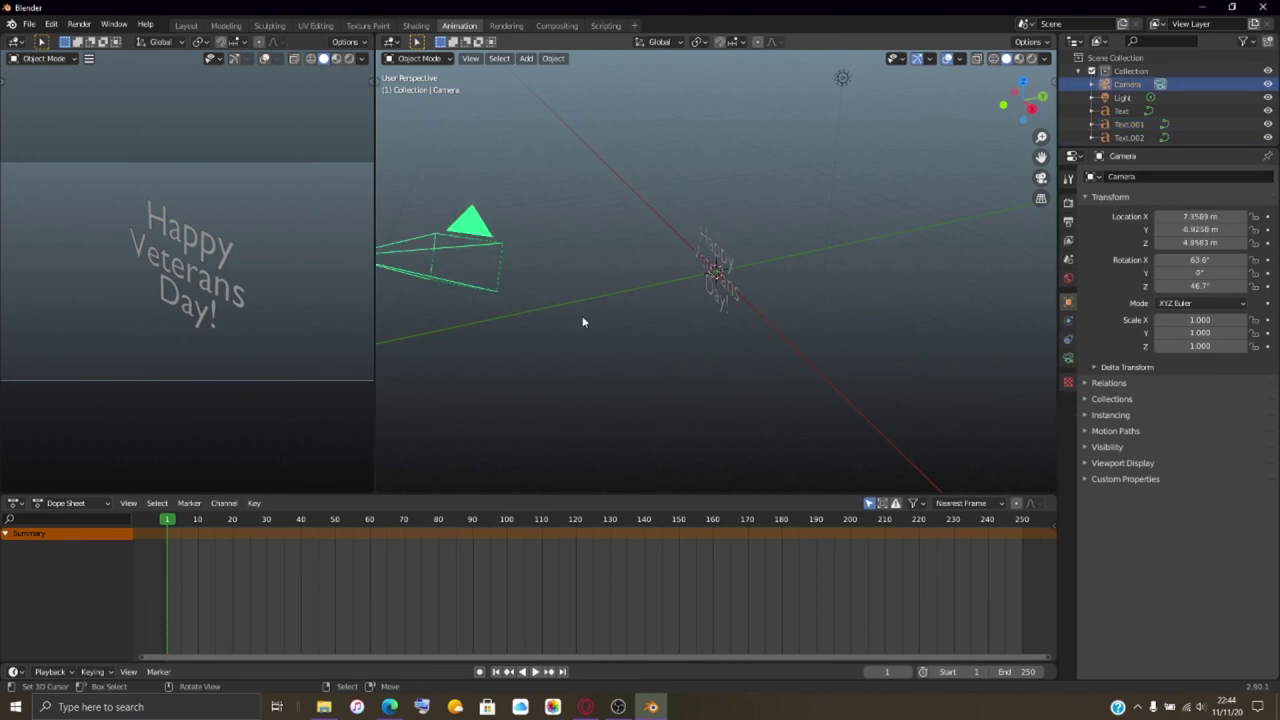
- Show the viewport tools and use the Move tool to shift the camera along X to about 1.95 m
left_click(375, 81)
left_click(393, 133)
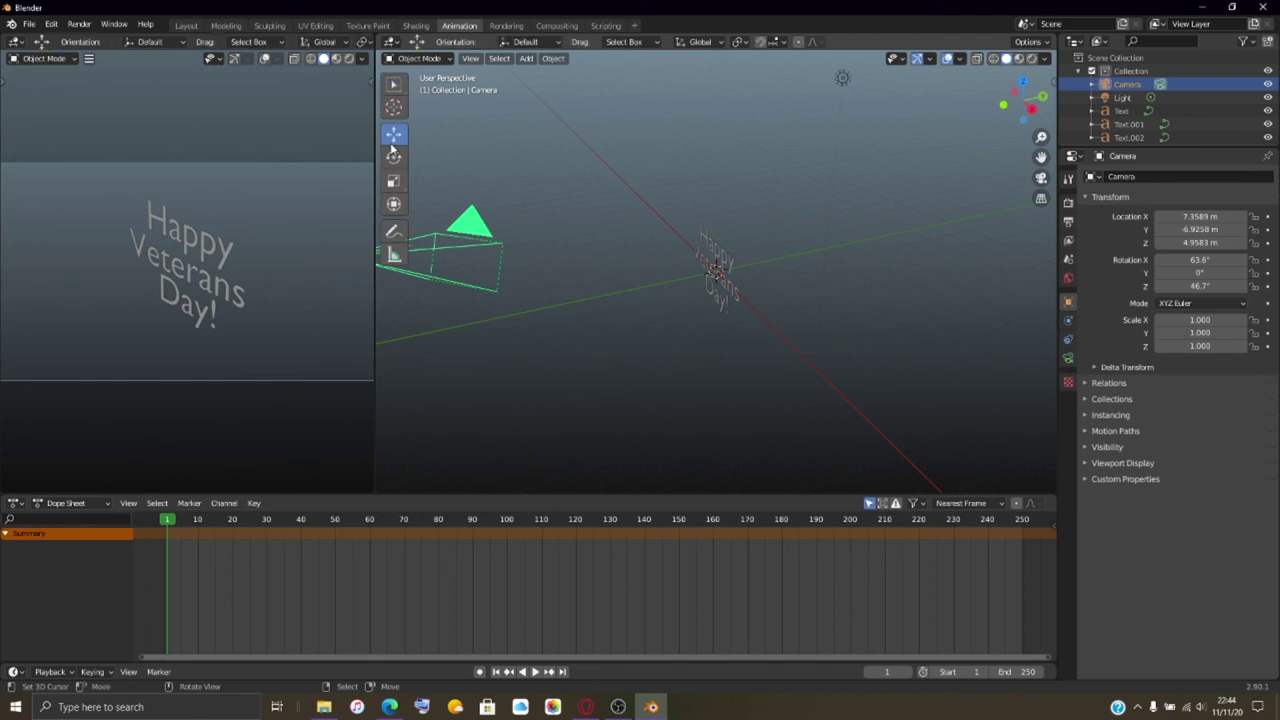
middle_click_drag(500, 280, 640, 284)
scroll(640, 284, "down", 3)
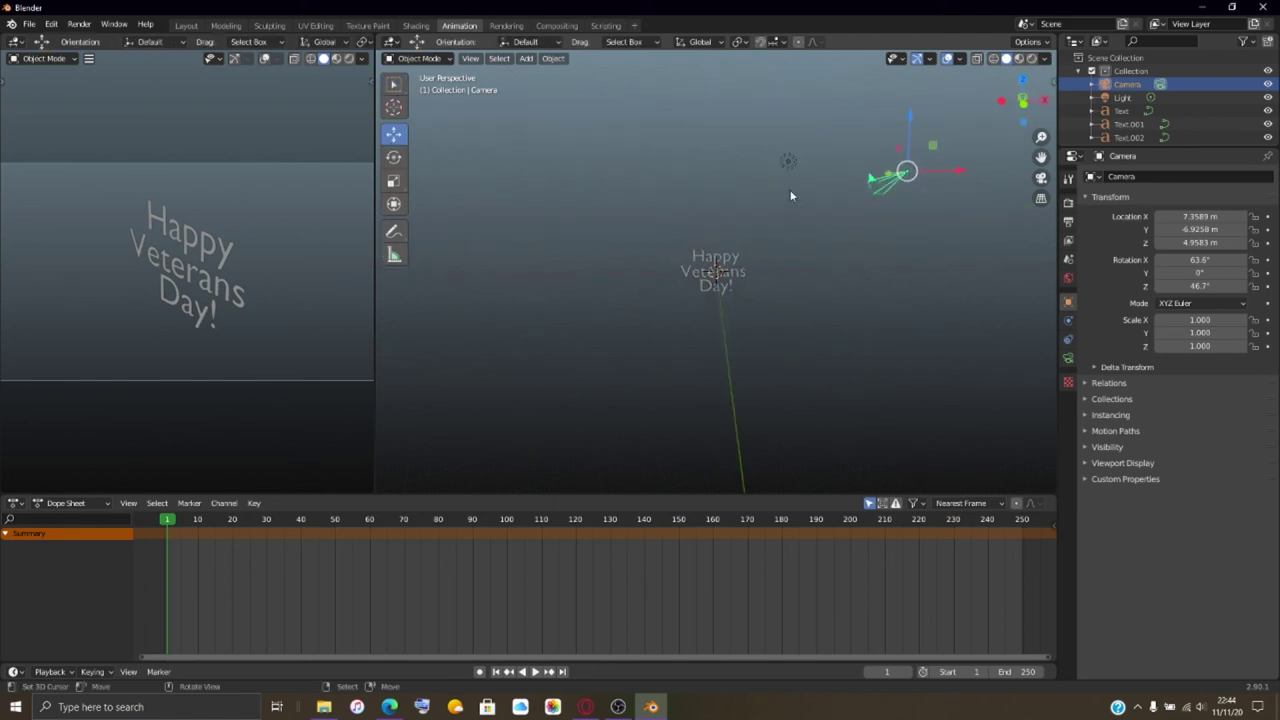
left_click_drag(939, 176, 806, 222)
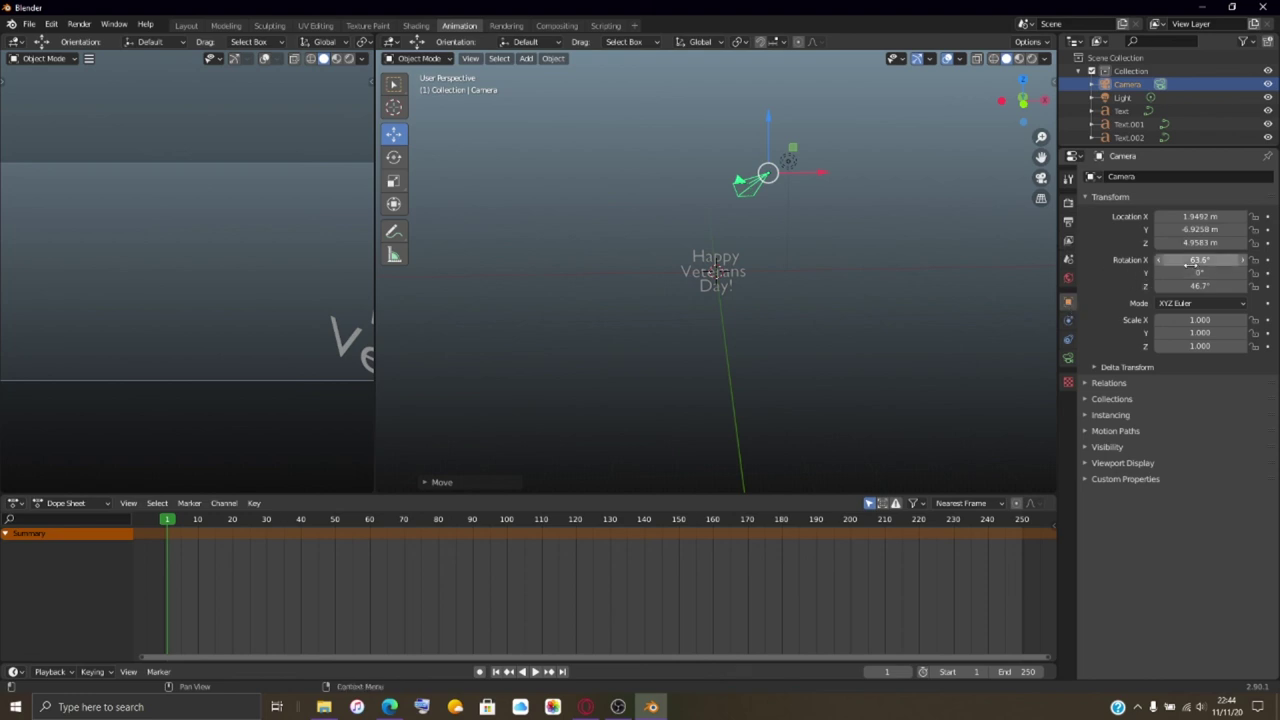
- Set the camera's rotation to 0° on Z and 90° on X
left_click_drag(1203, 286, 1159, 286)
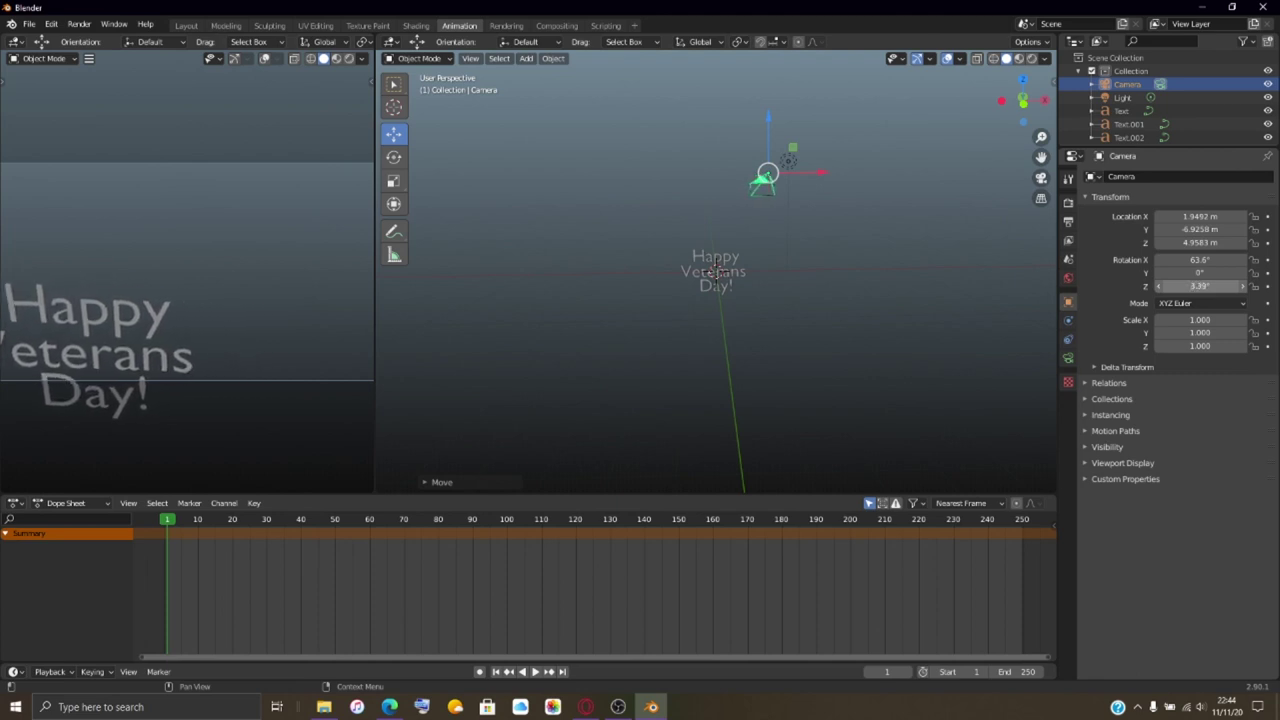
key("BackSpace")
left_click(1210, 263)
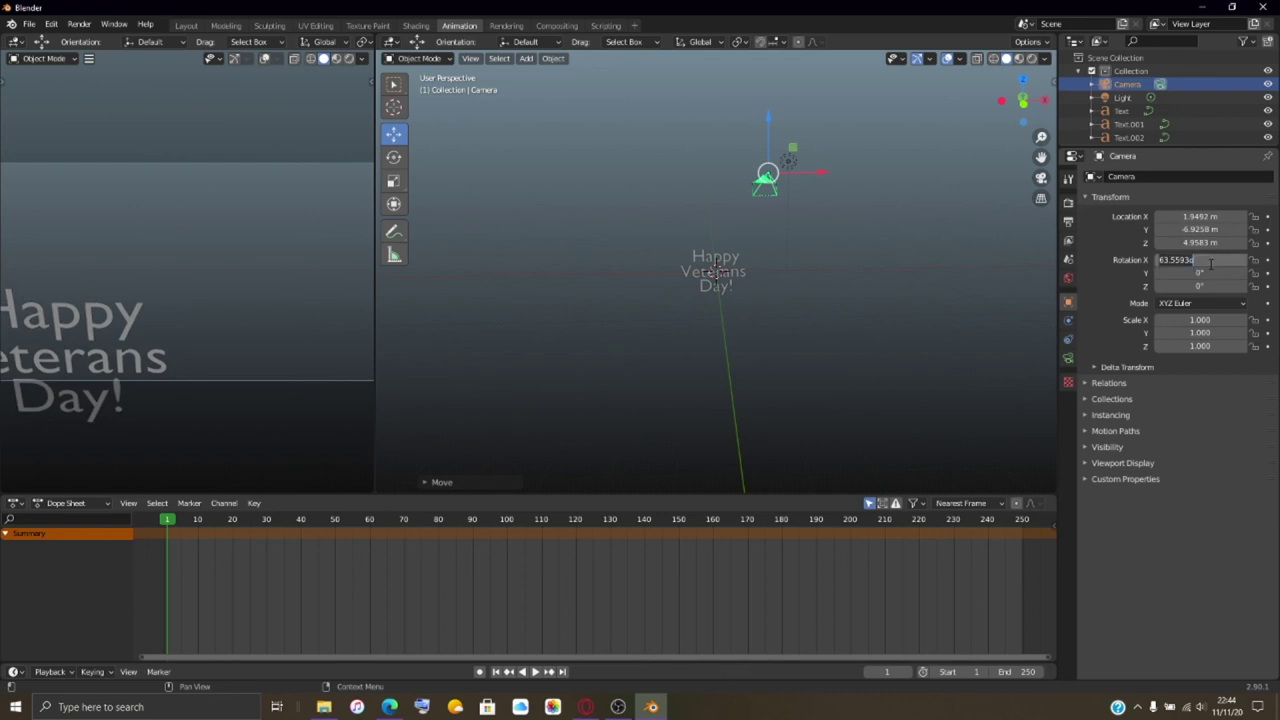
type("90")
key("Return")
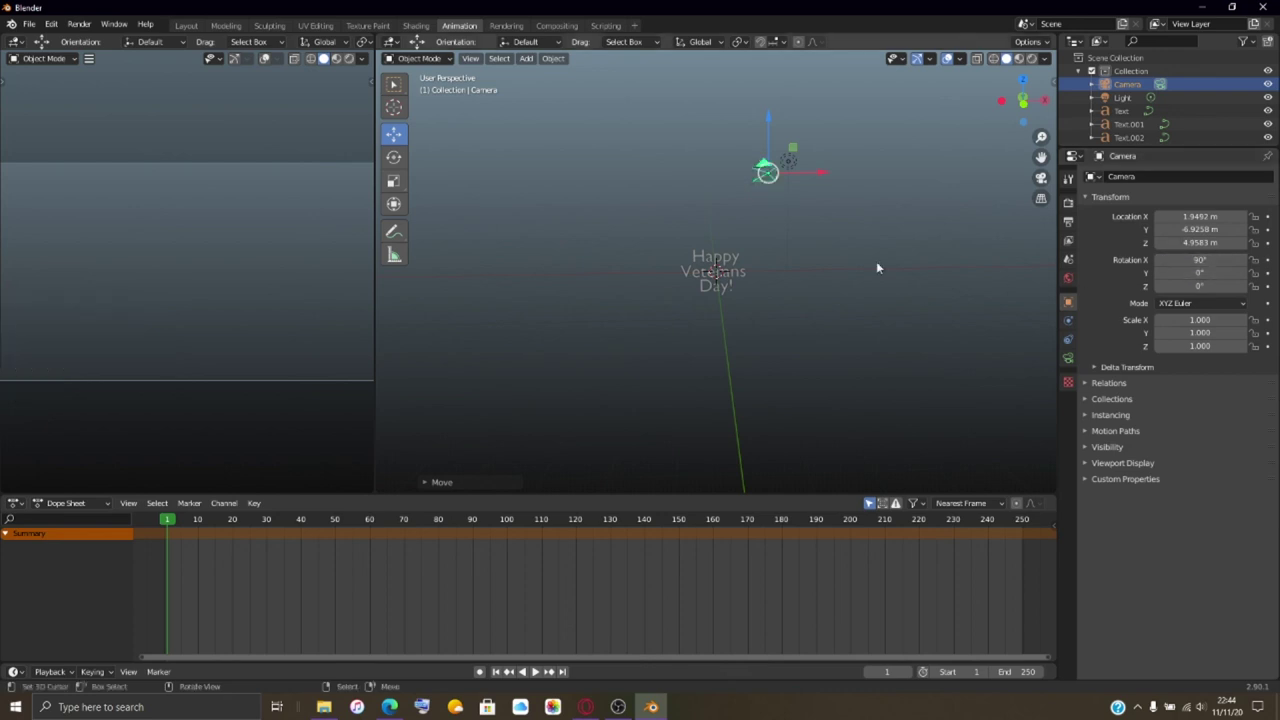
- Lower the camera to about 0.10 m on Z and widen the camera view area
left_click_drag(773, 134, 740, 248)
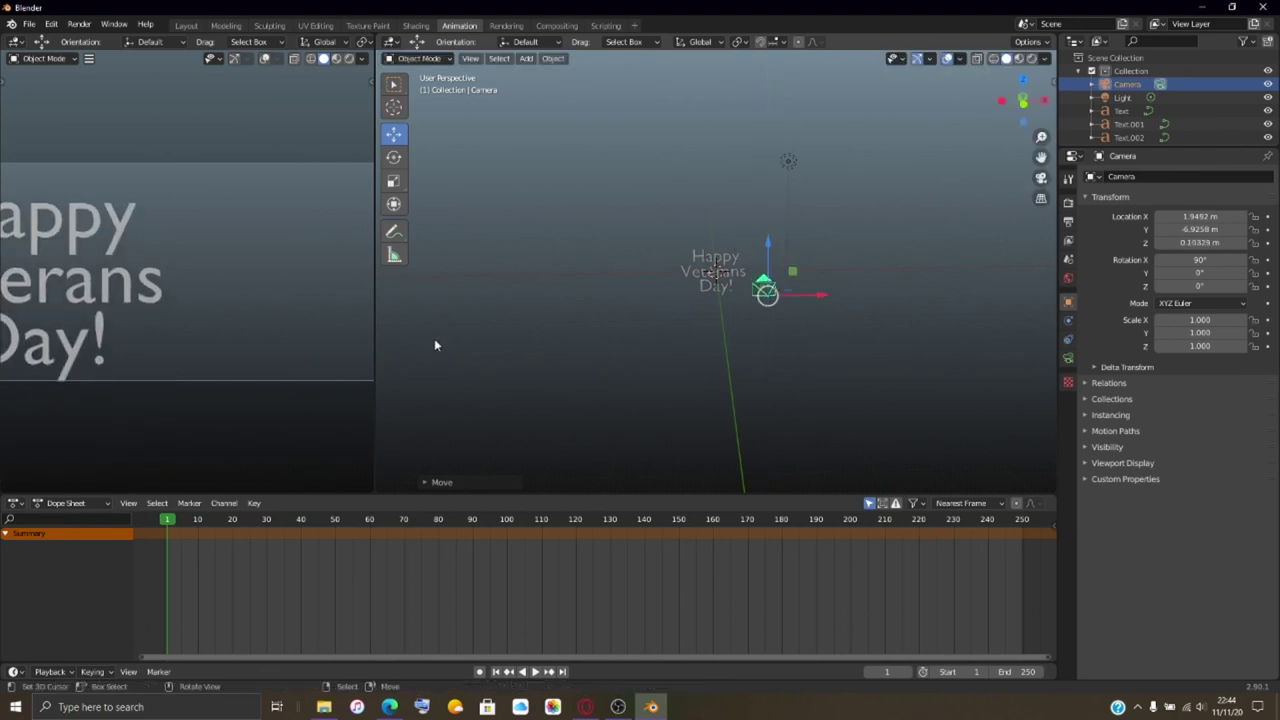
left_click_drag(375, 334, 547, 317)
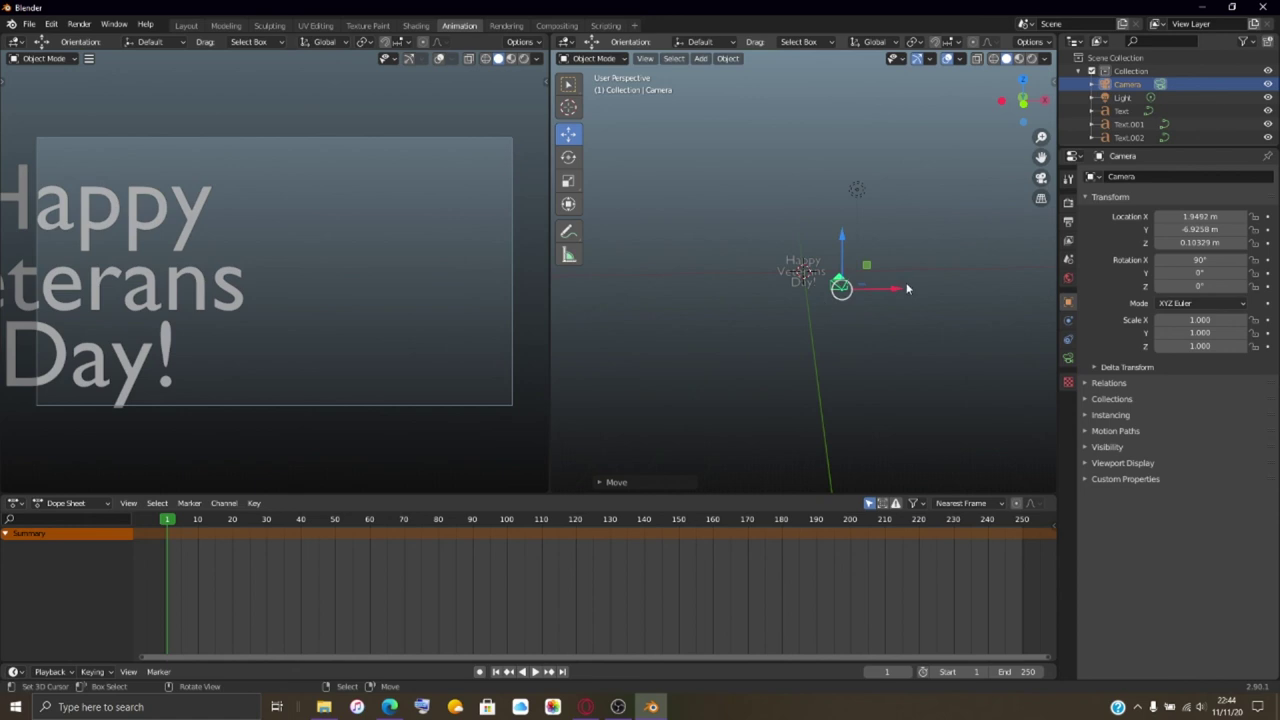
- Move the camera along X to about -0.31 m to bring the full text into the frame
key("g")
key("x")
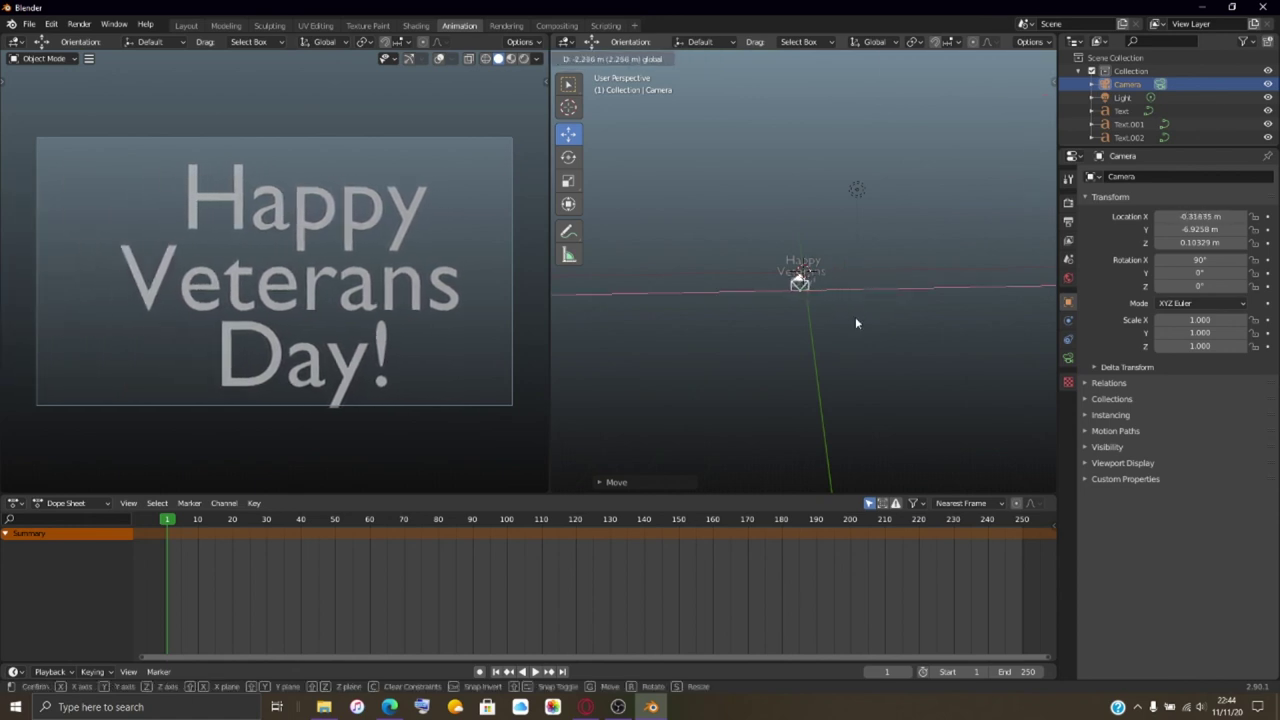
left_click(855, 316)
middle_click_drag(865, 312, 909, 262)
key("g")
key("x")
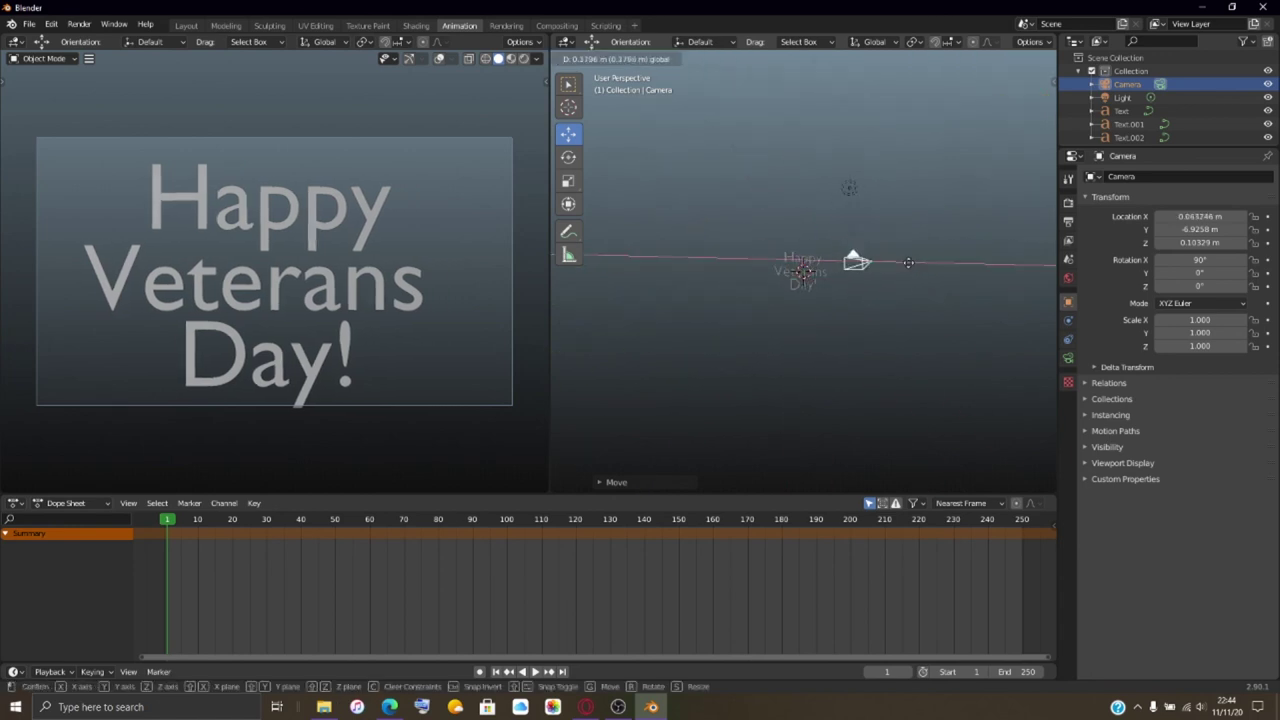
left_click(903, 271)
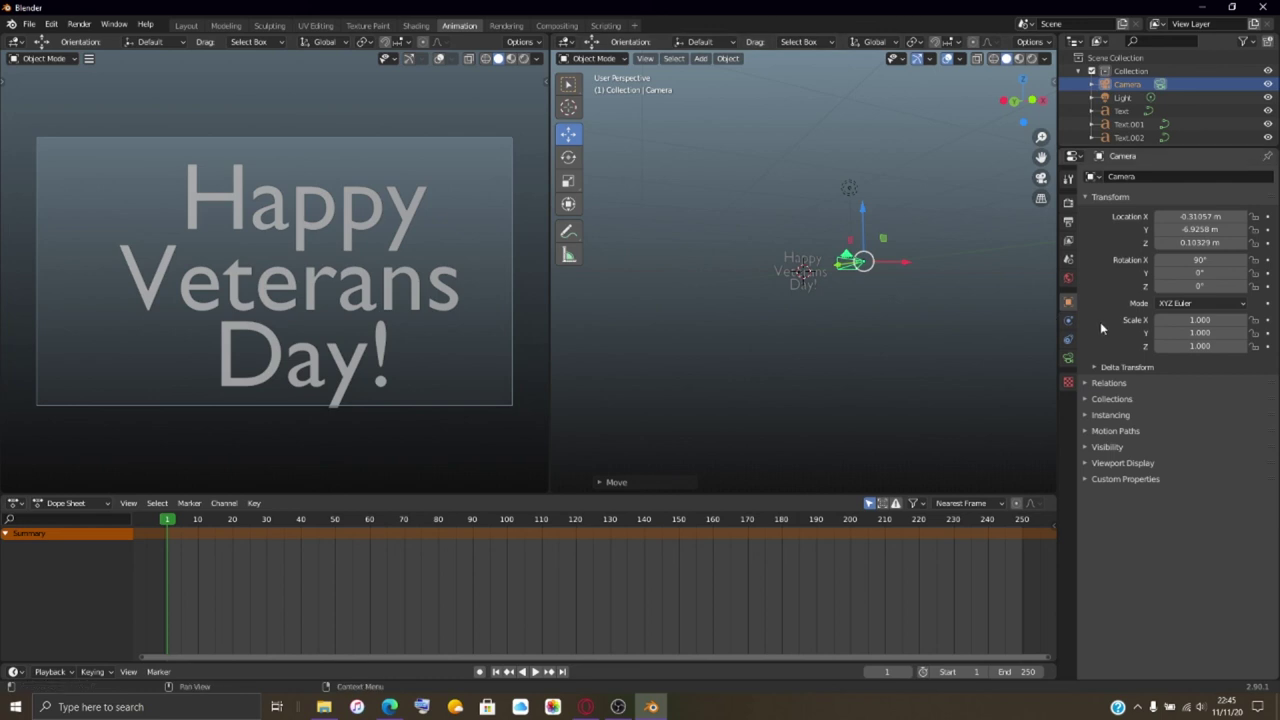
- Set the camera's lens type to Orthographic and nudge the camera slightly along X to frame the text
left_click(1068, 358)
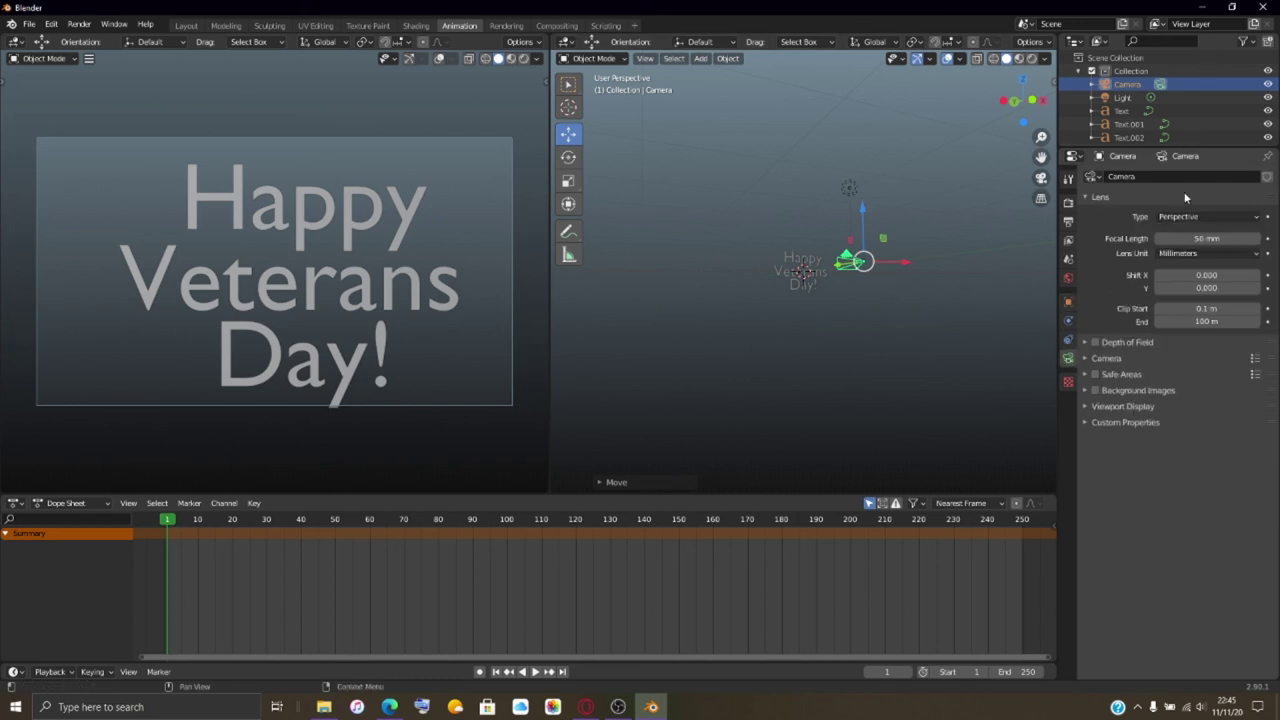
left_click(1200, 216)
left_click(1167, 249)
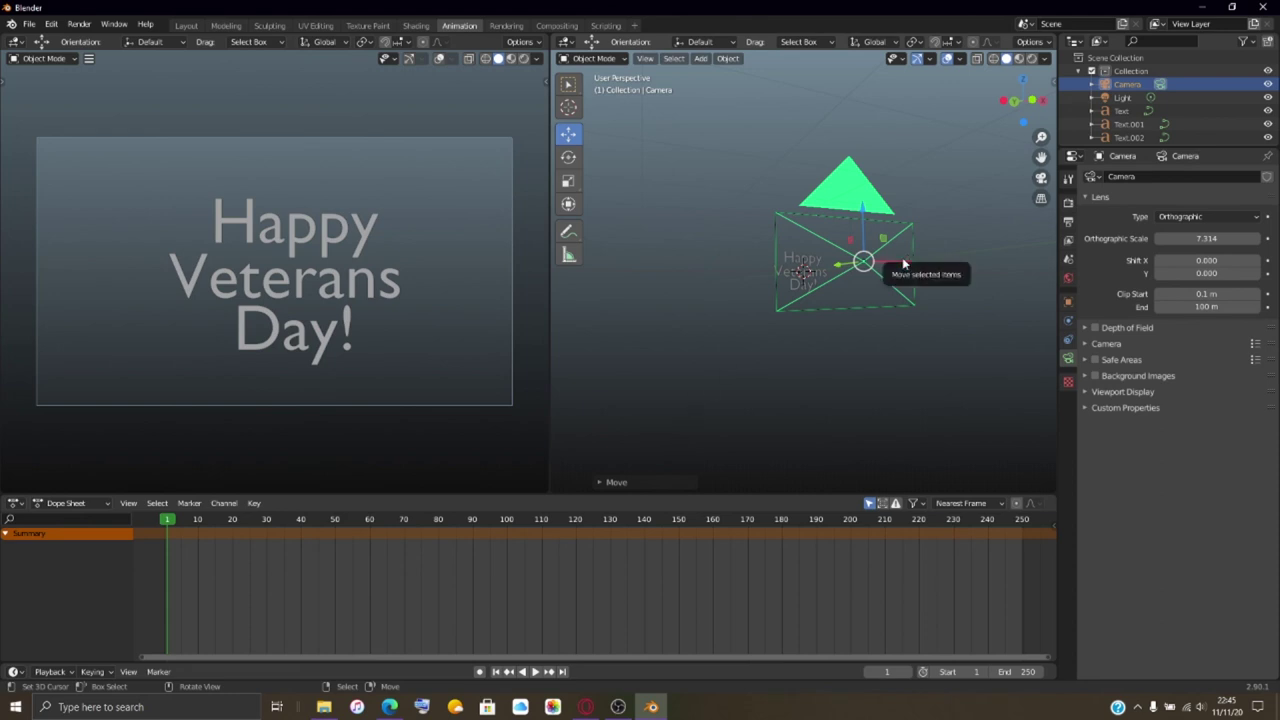
left_click_drag(903, 263, 906, 259)
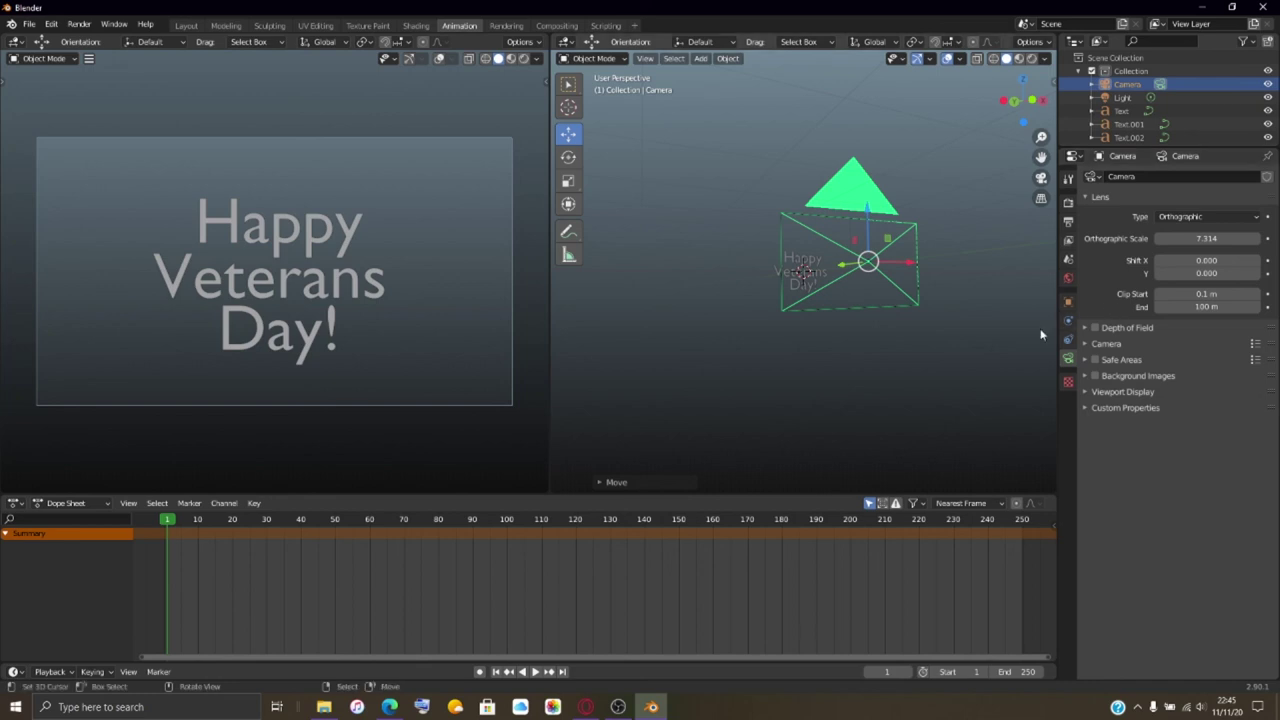
left_click(1068, 202)
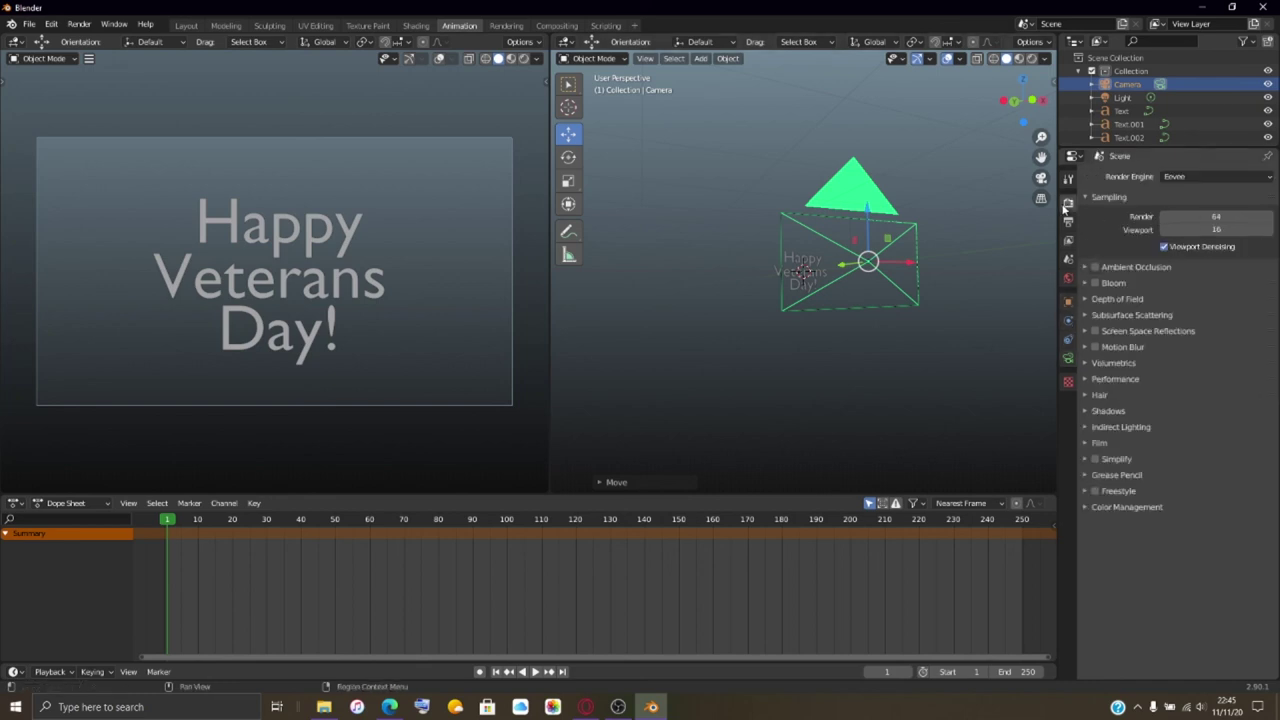
left_click(1068, 279)
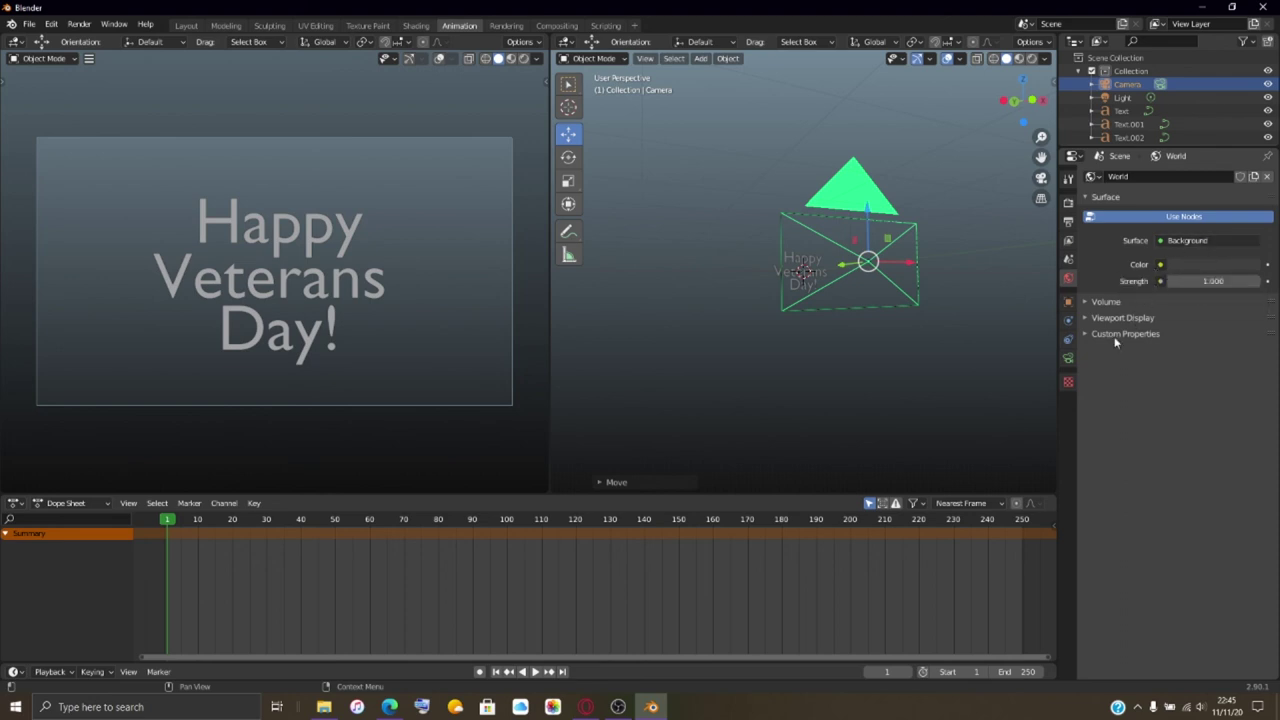
left_click(1103, 220)
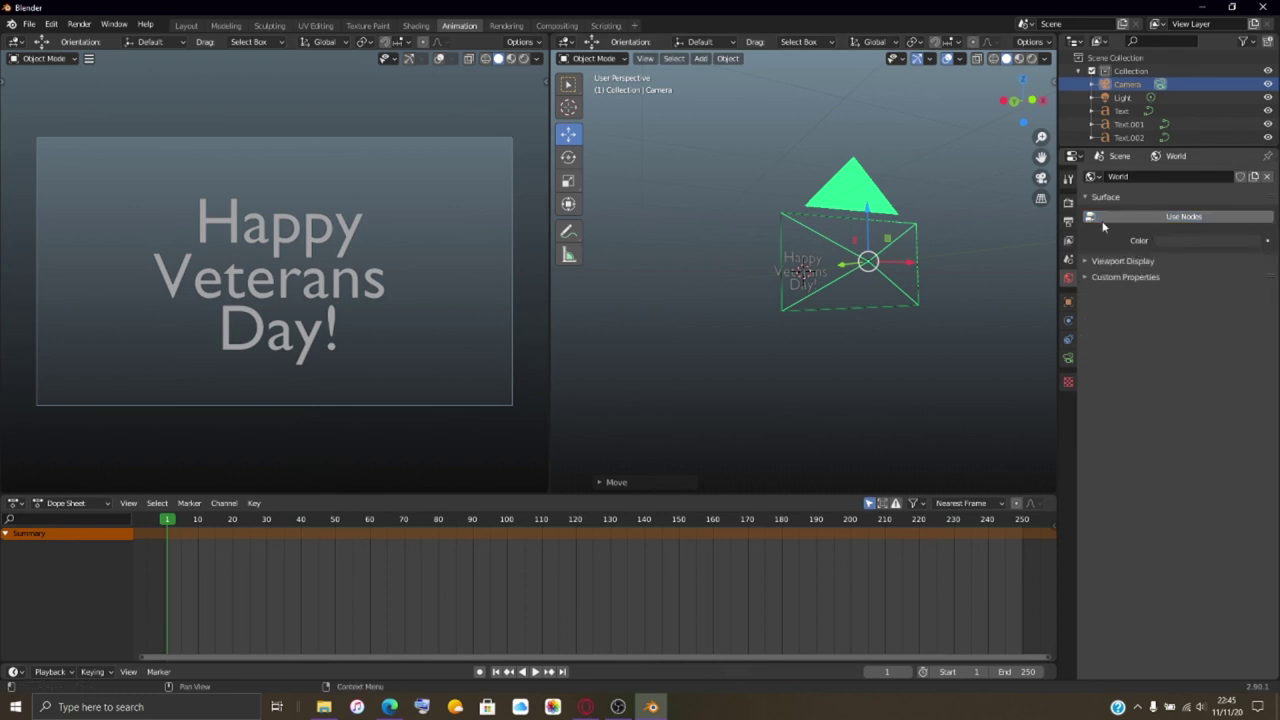
left_click(1124, 216)
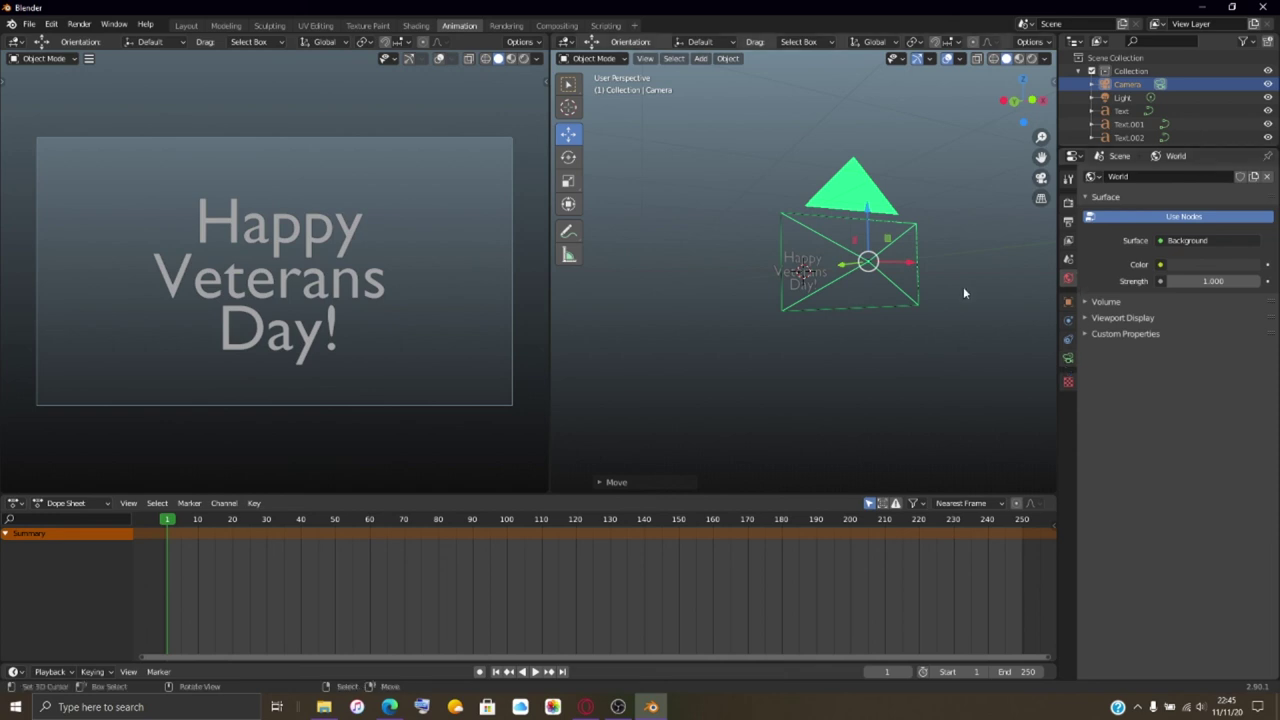
- Create a new material for the "Happy" text object and review its surface settings
left_click(811, 262)
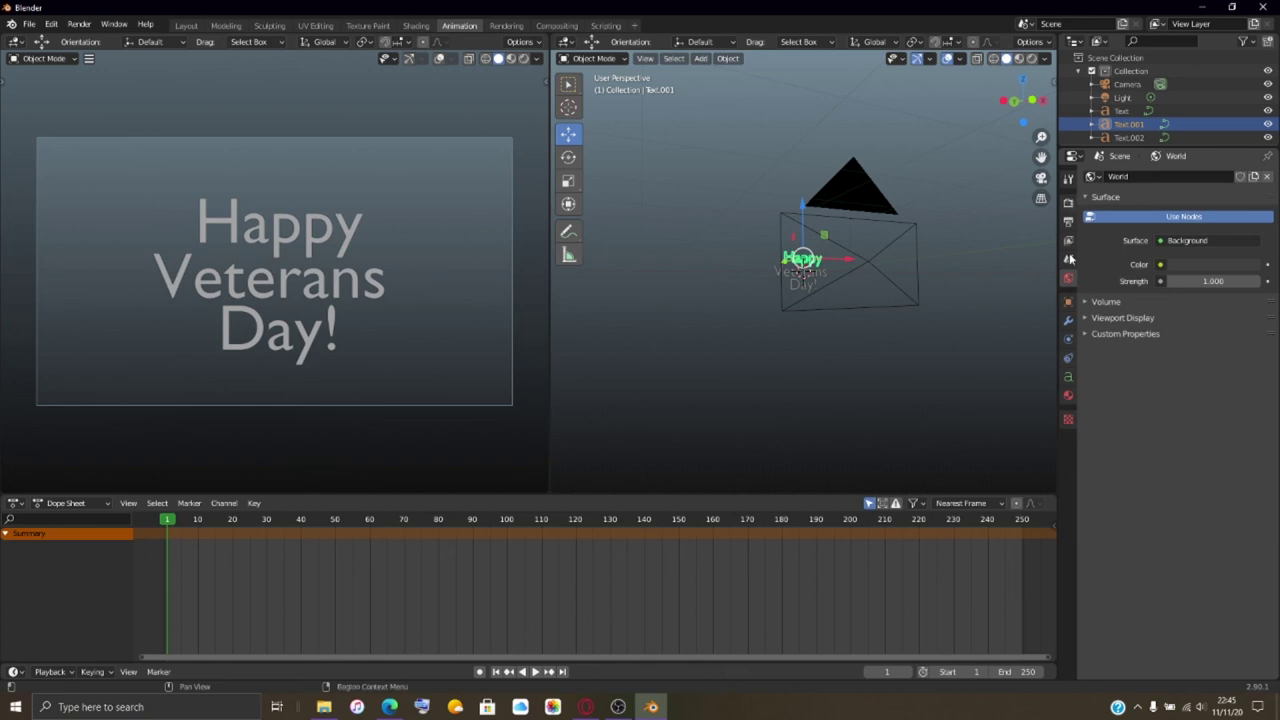
left_click(1068, 395)
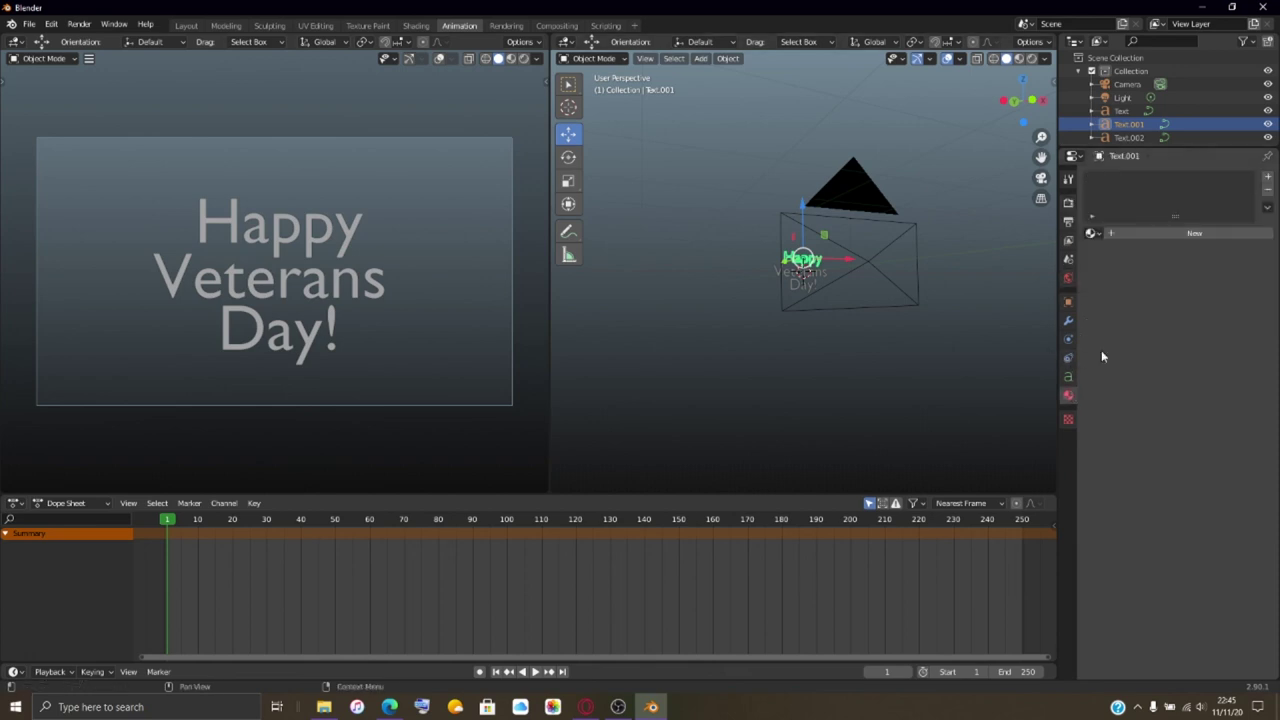
left_click(1108, 235)
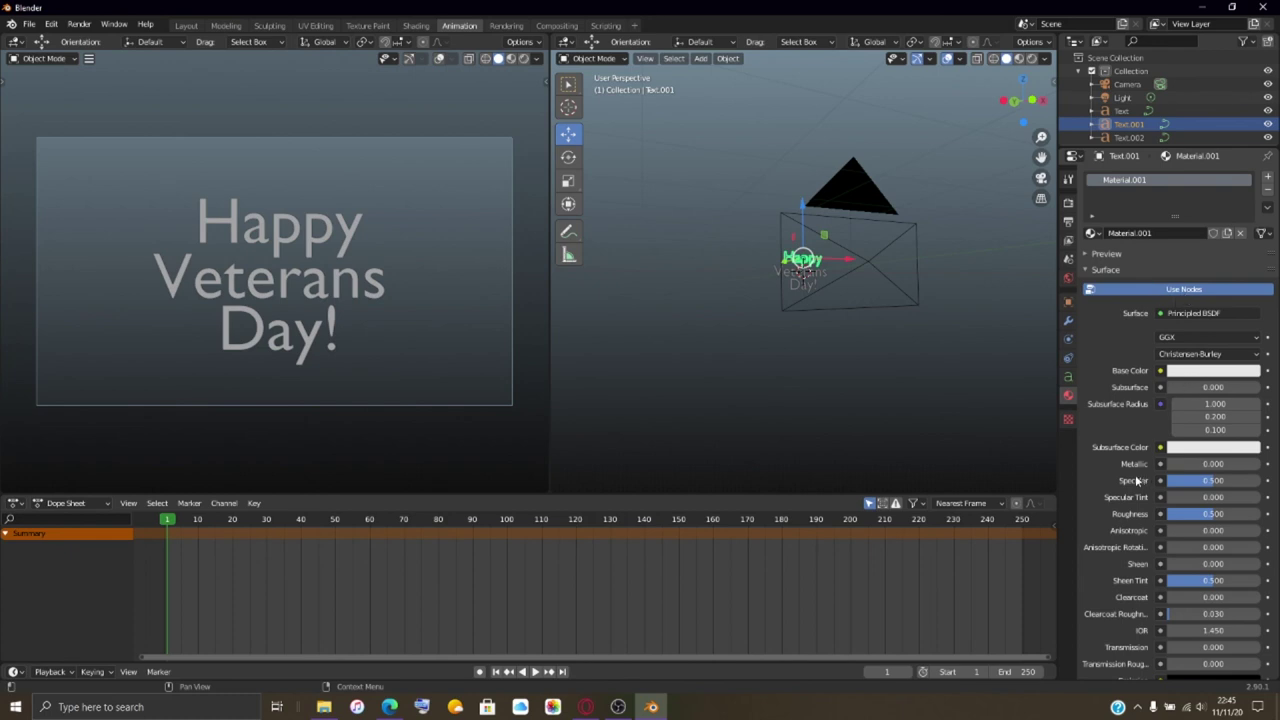
scroll(1153, 528, "down", 5)
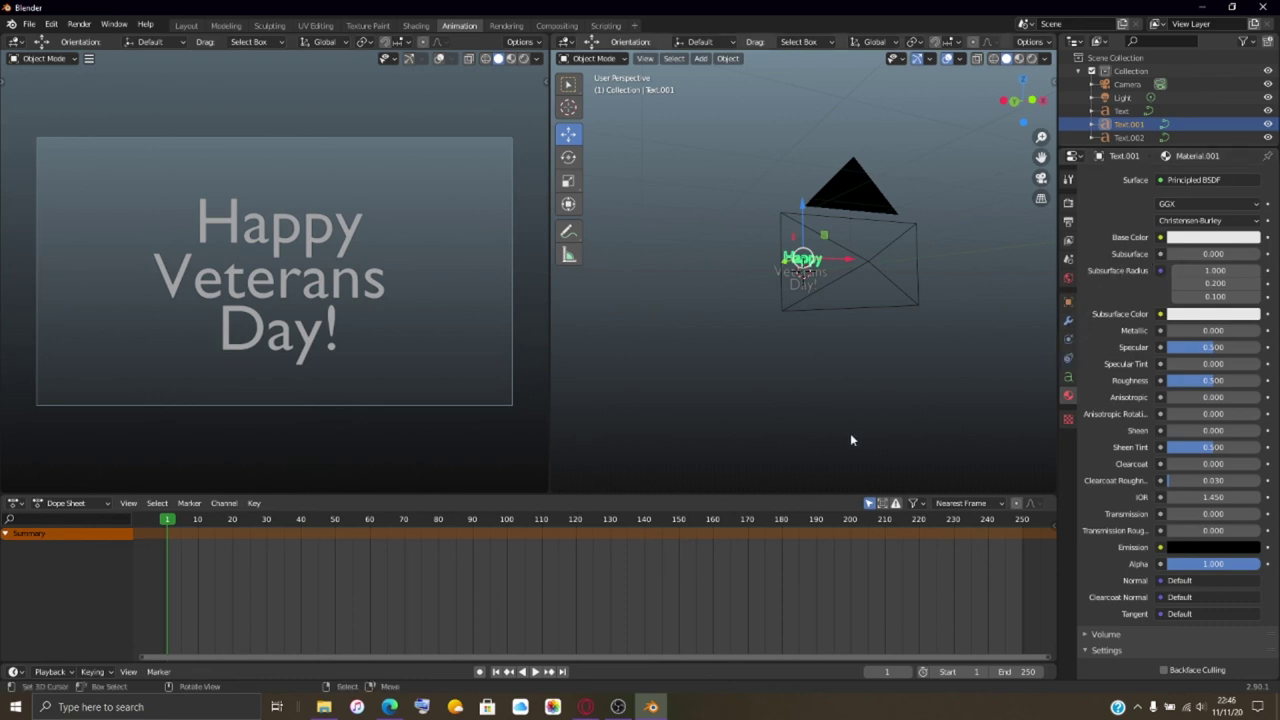
- Add a mesh plane to the scene
middle_click_drag(860, 409, 813, 371)
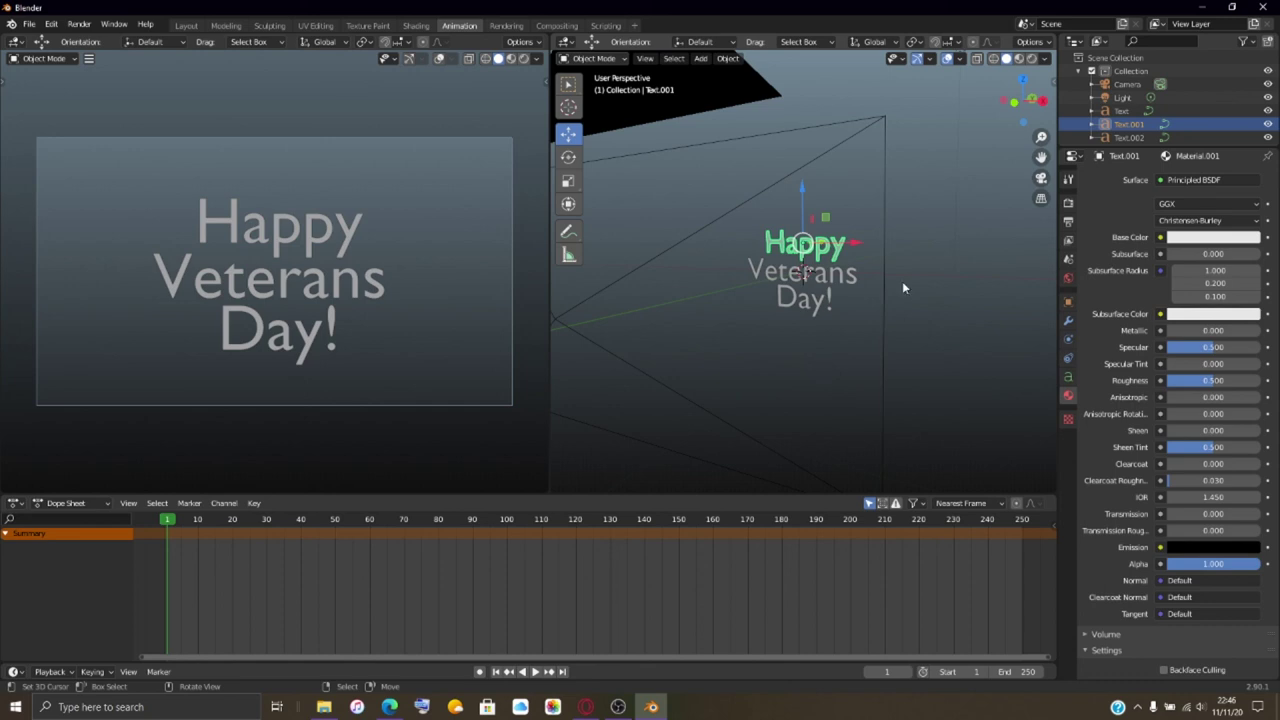
key("shift")
key("shift+a")
mouse_move(870, 238)
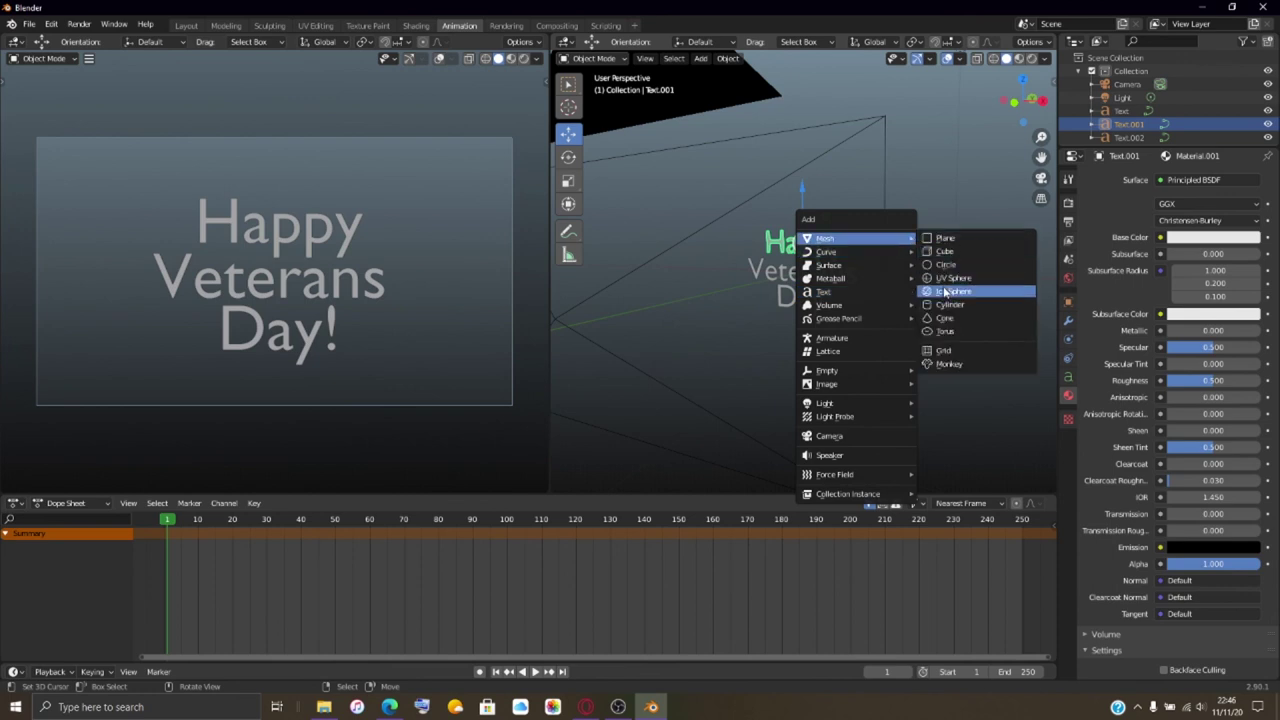
left_click(958, 239)
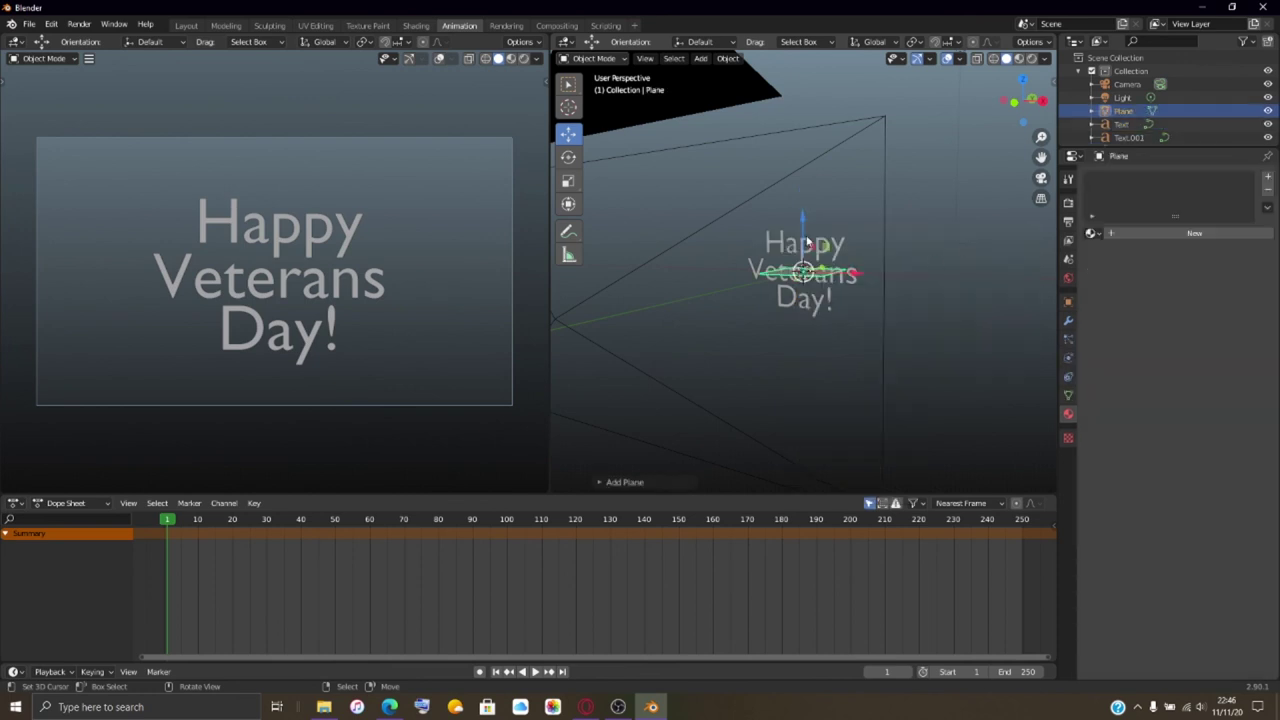
- Move the plane down below the text and along Y until it lies behind the text
left_click_drag(808, 244, 815, 295)
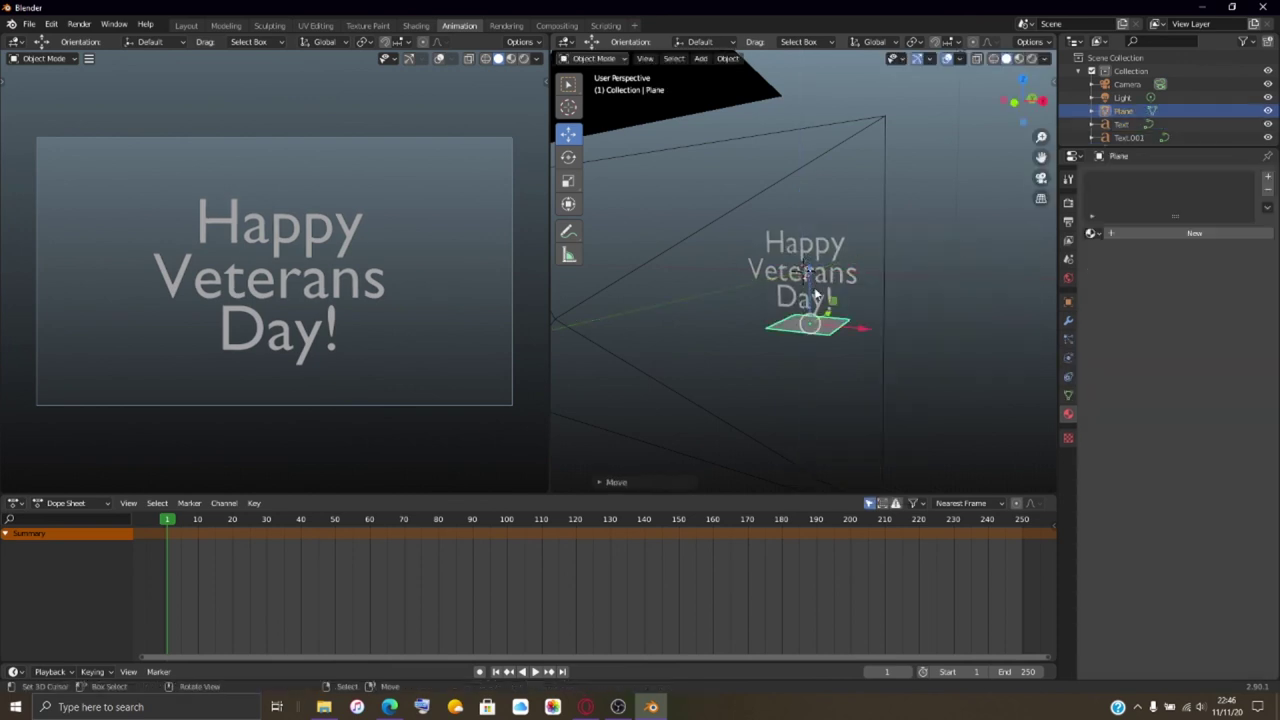
middle_click_drag(894, 323, 869, 333)
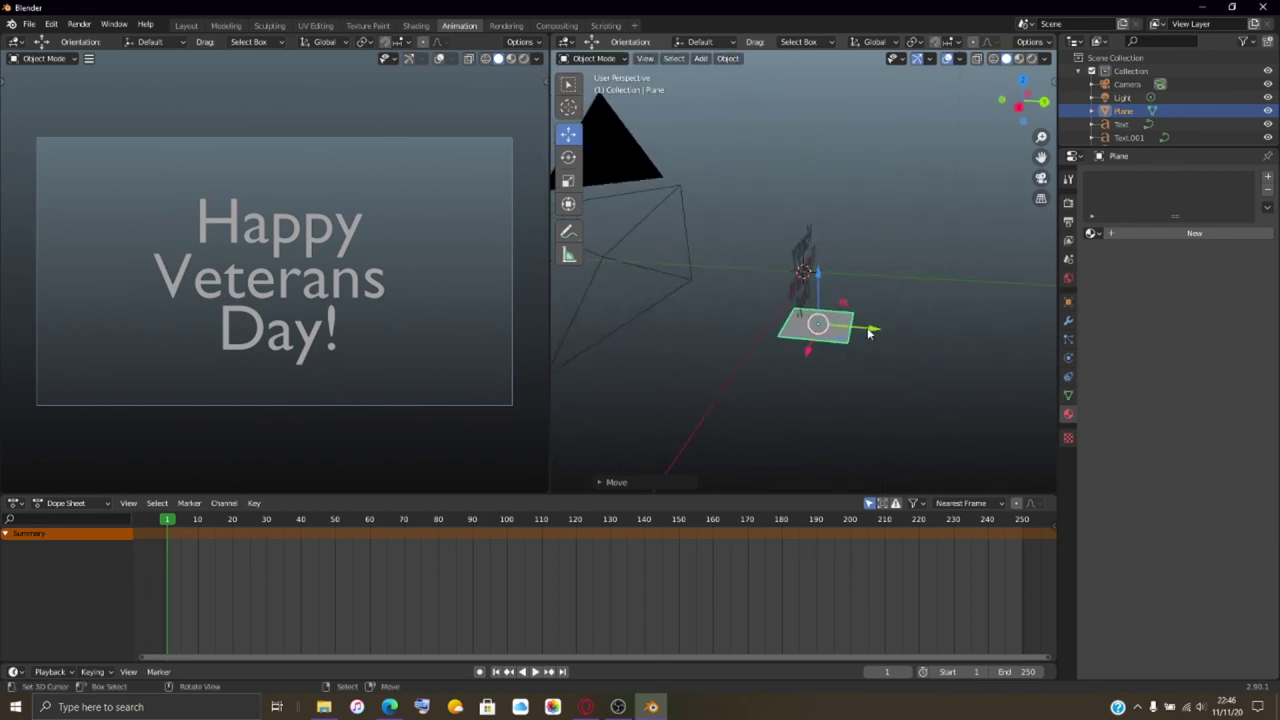
left_click_drag(869, 333, 906, 334)
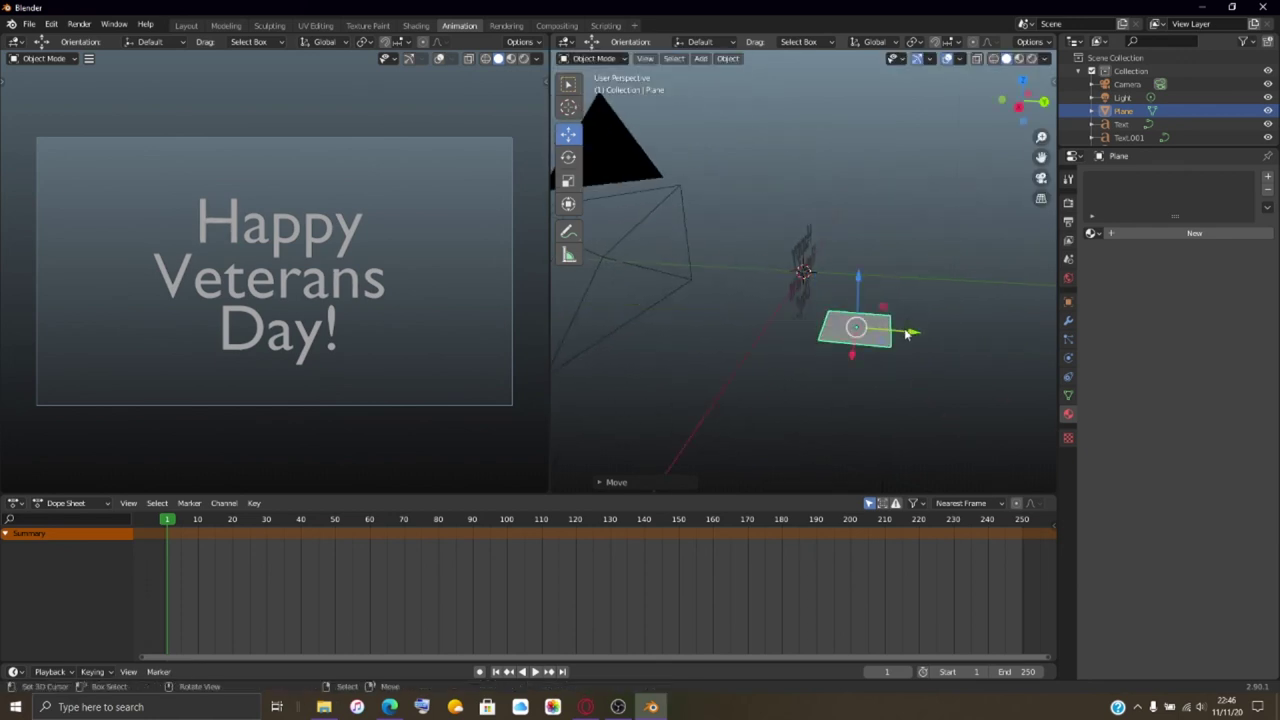
scroll(839, 352, "up", 3)
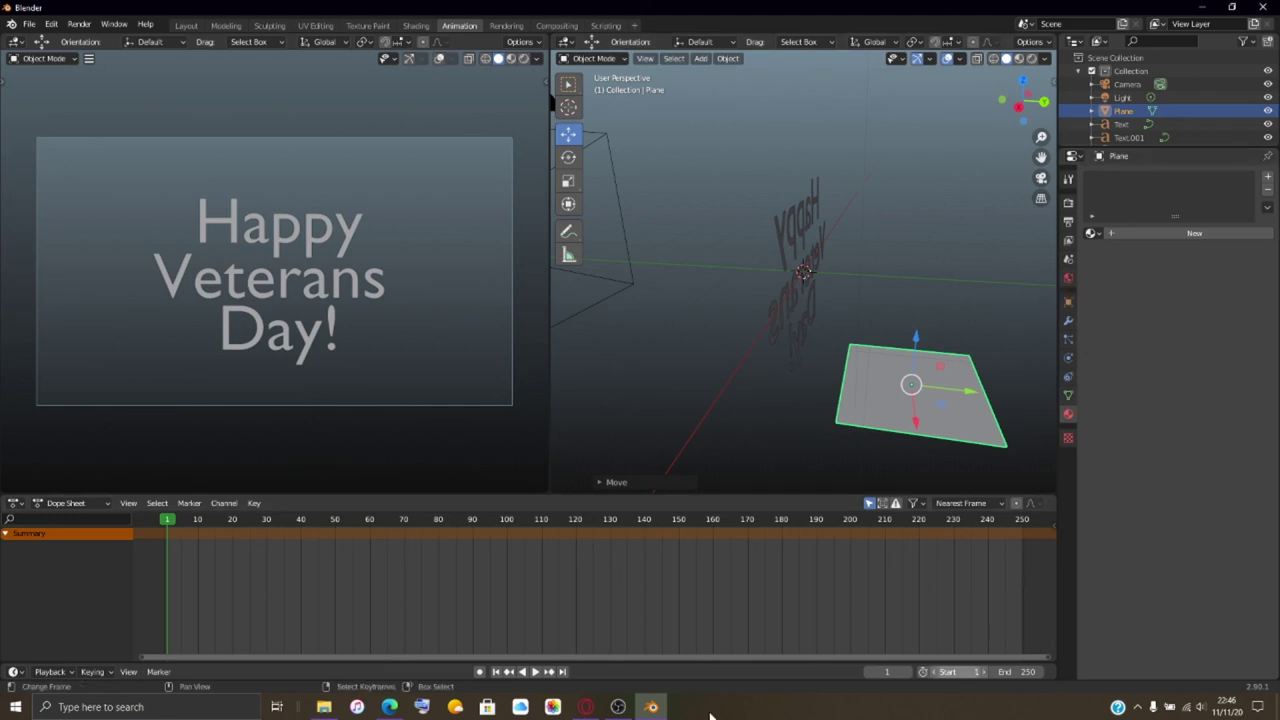
left_click(618, 707)
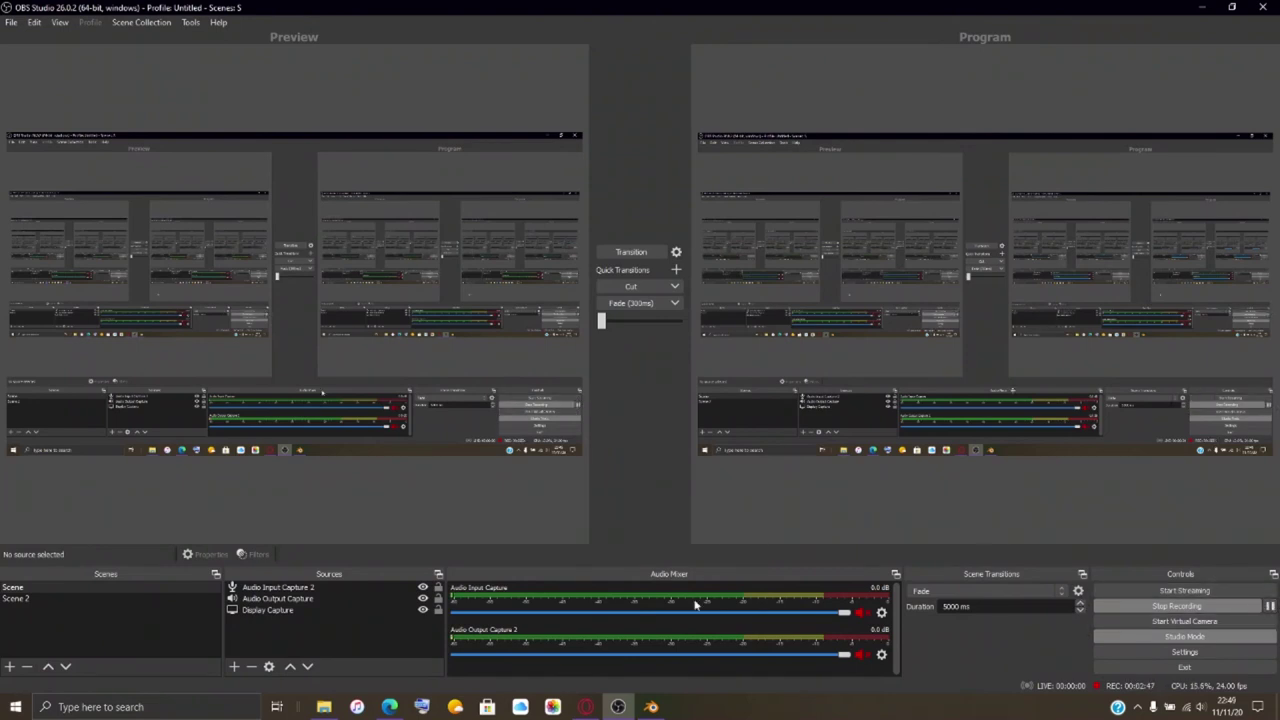
left_click(645, 645)
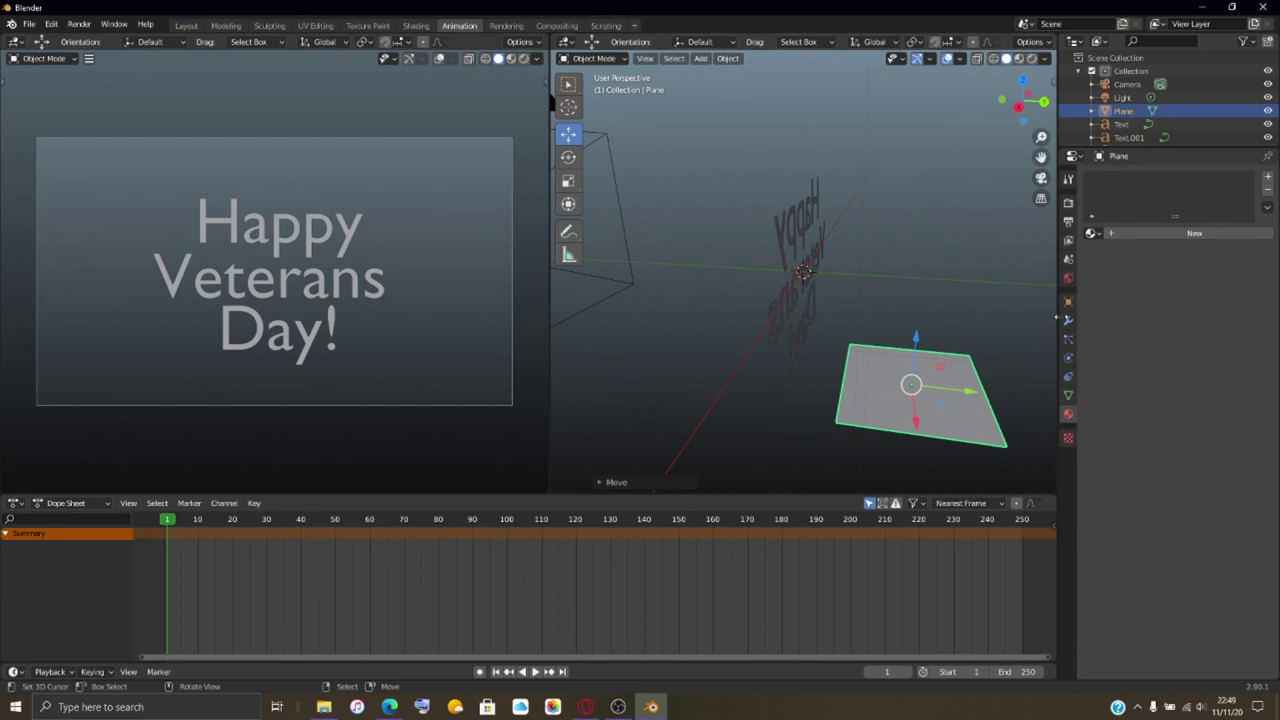
- Set the plane's X rotation to 90° so that it stands upright behind the text
left_click(1068, 301)
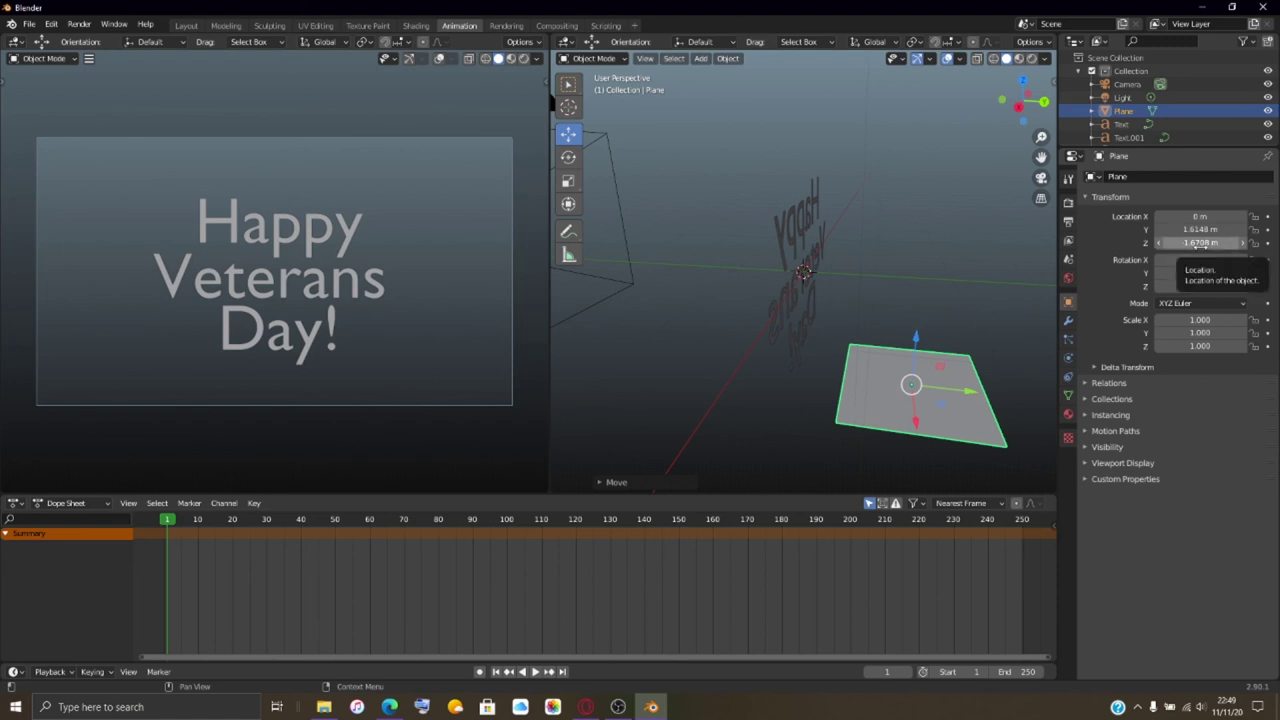
left_click(1200, 273)
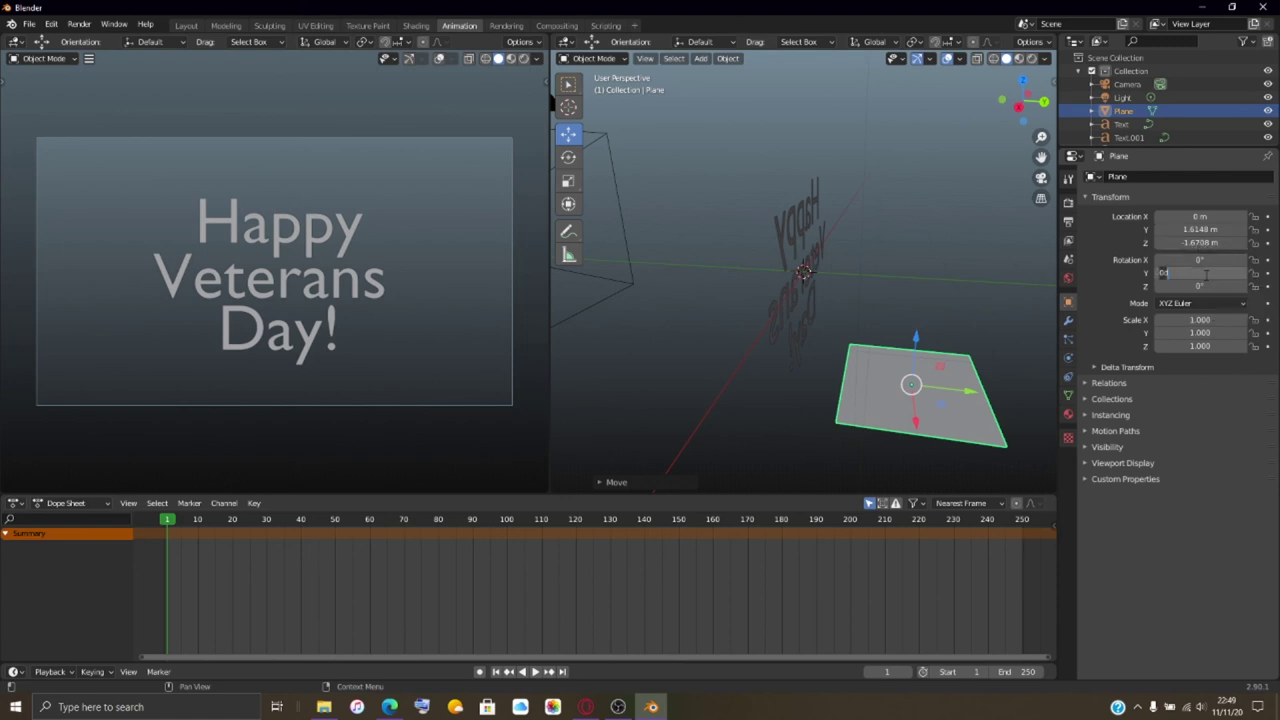
left_click(1203, 261)
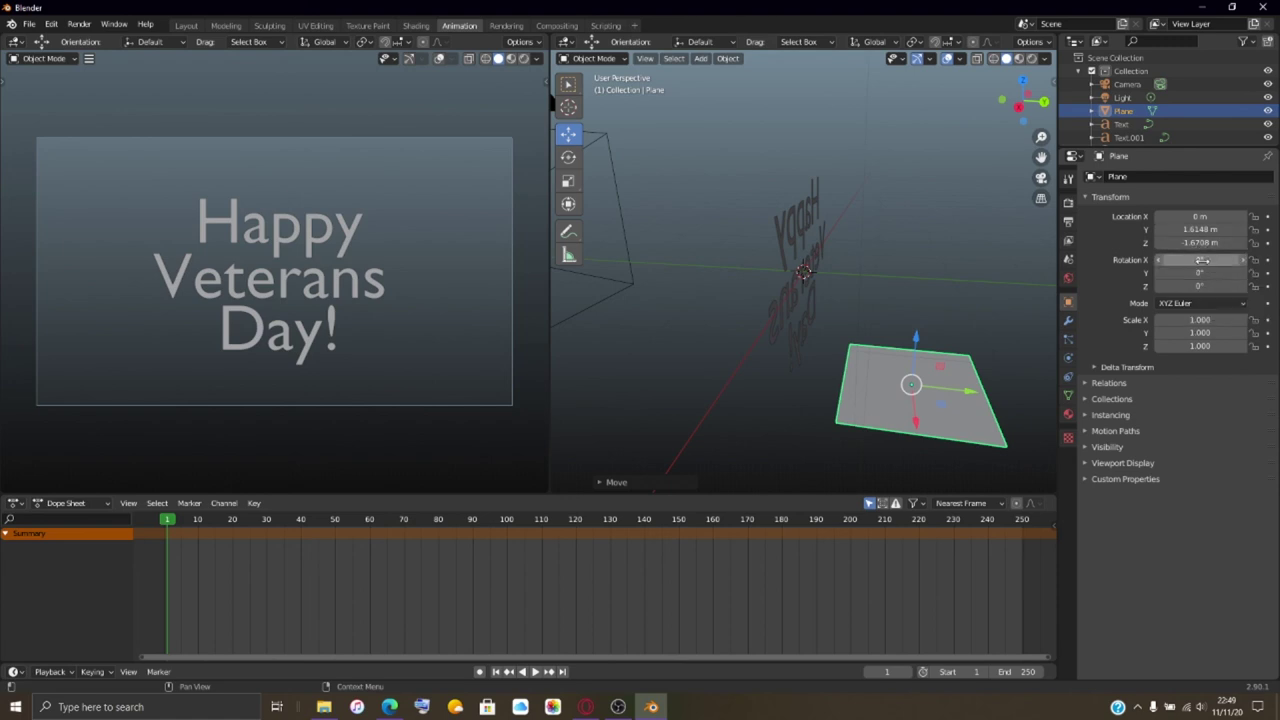
key("Return")
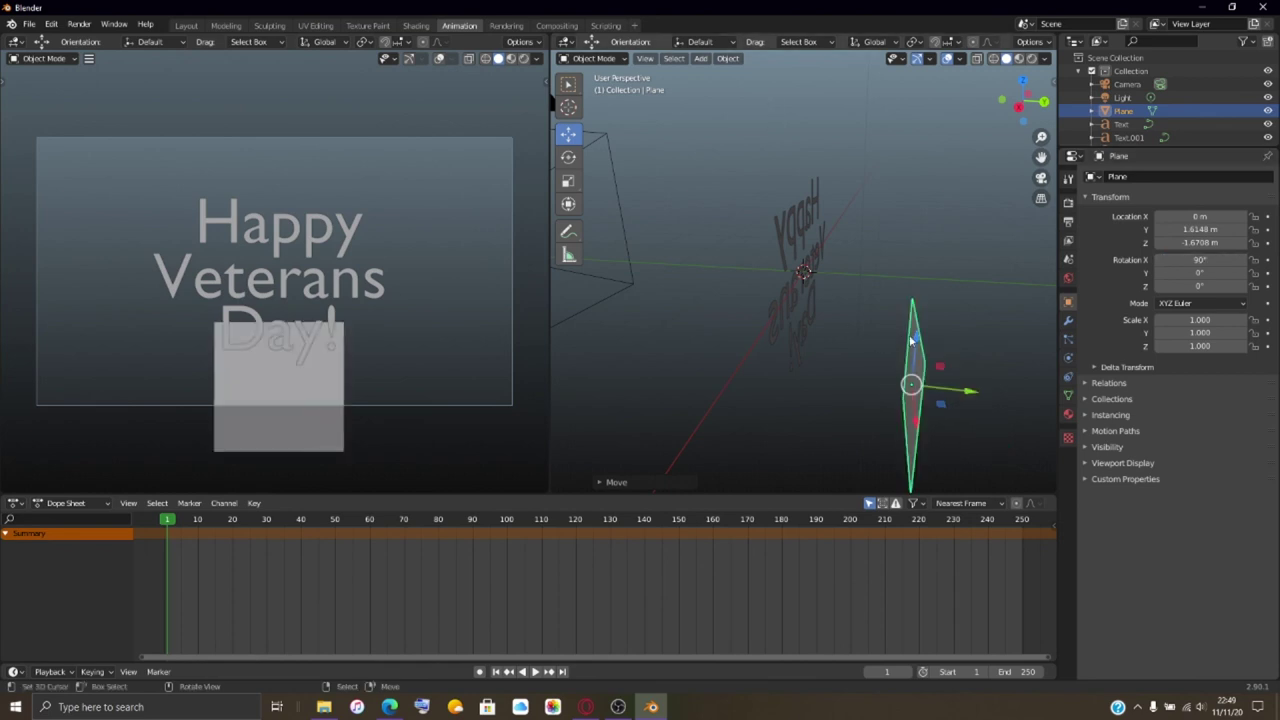
- Raise the plane about 0.3 m along Z and shrink its height to a Y scale of about 0.624
key("g")
key("z")
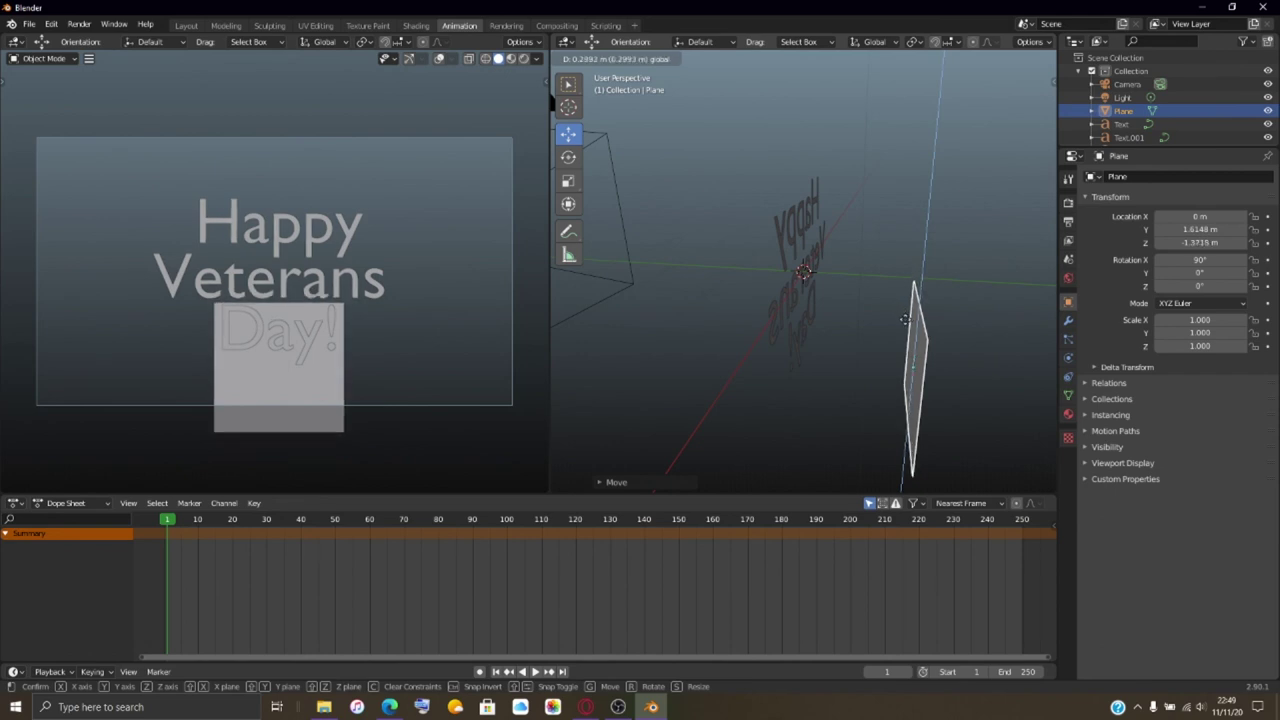
left_click(906, 322)
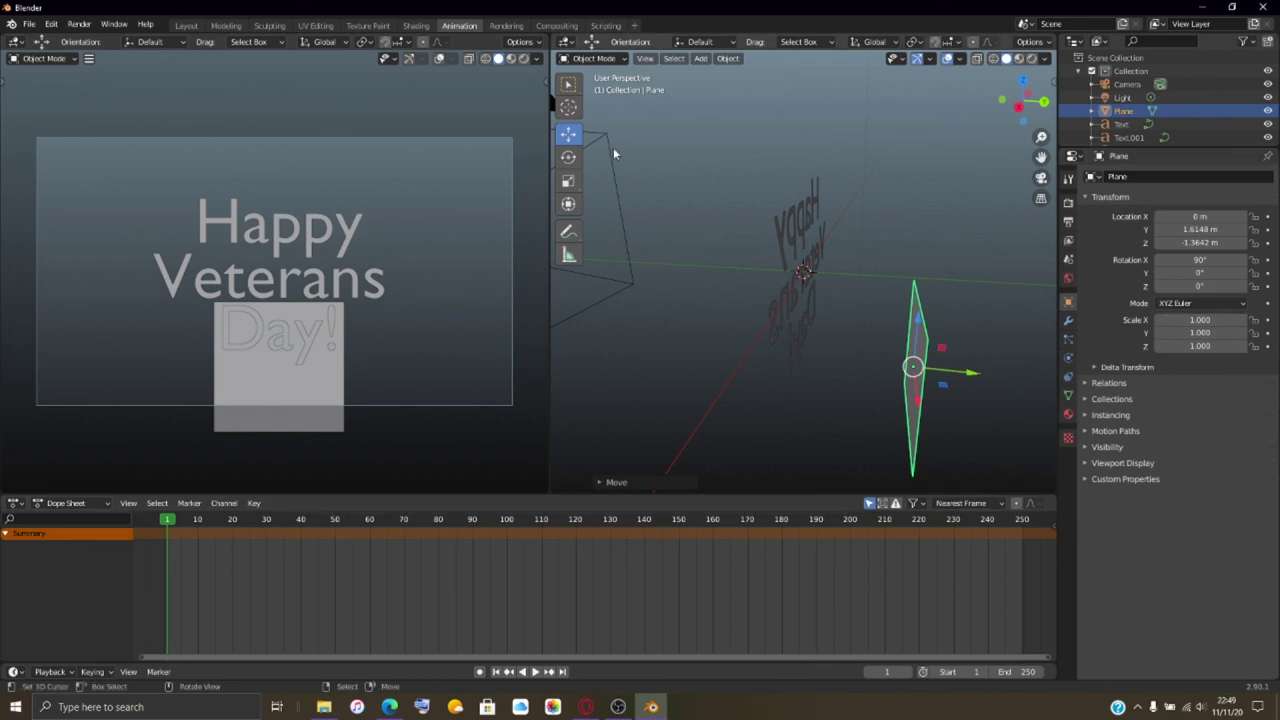
left_click(568, 180)
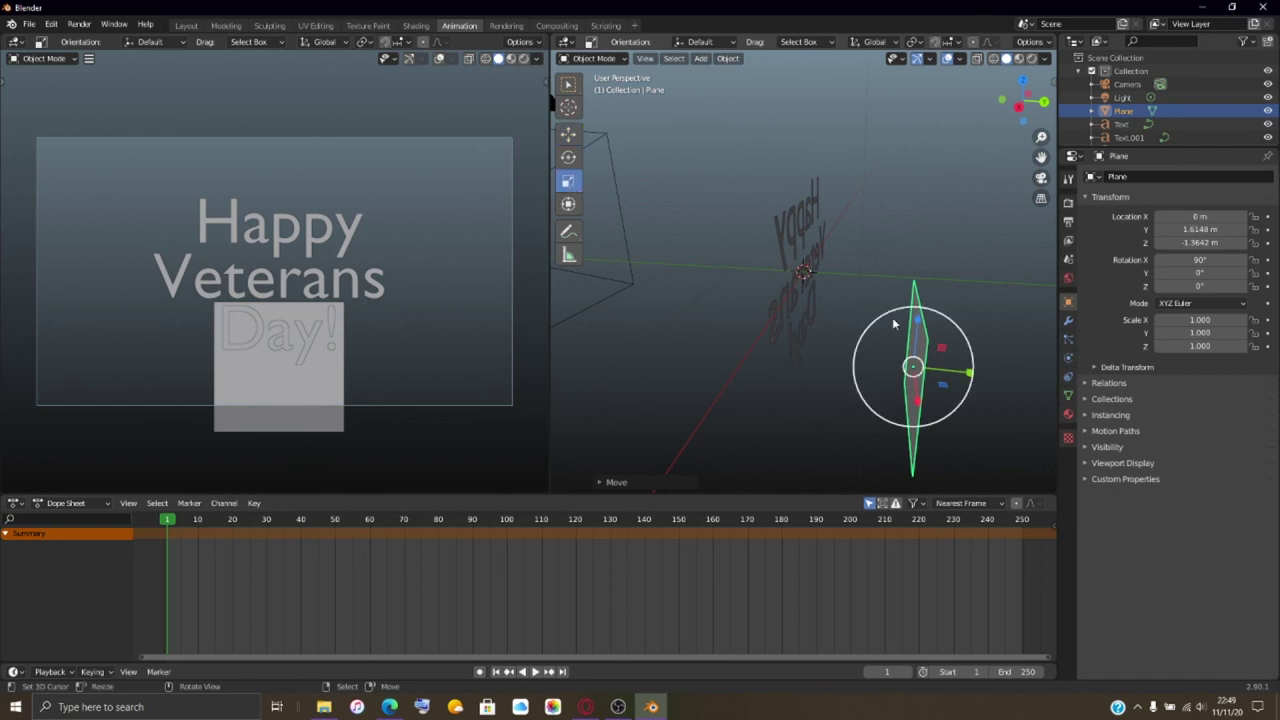
left_click_drag(918, 320, 928, 350)
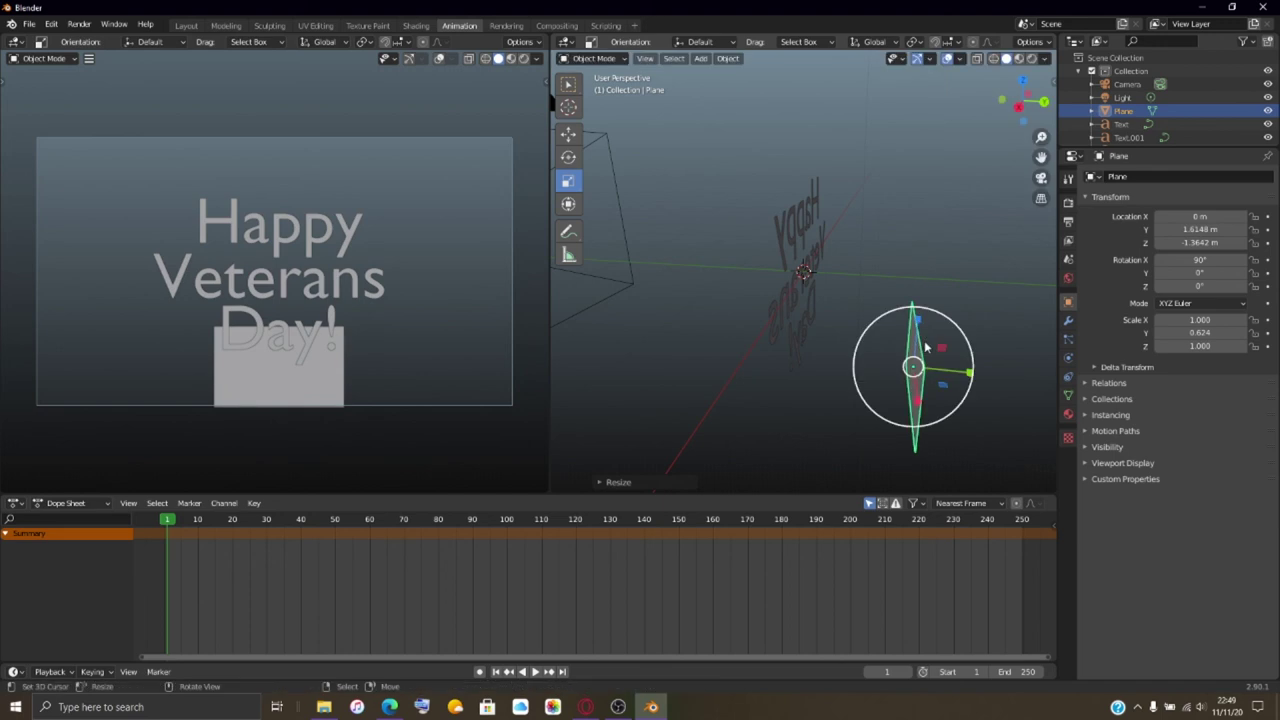
- Move the plane up along Z to about -0.978 m so that it sits behind "Day!"
left_click(569, 136)
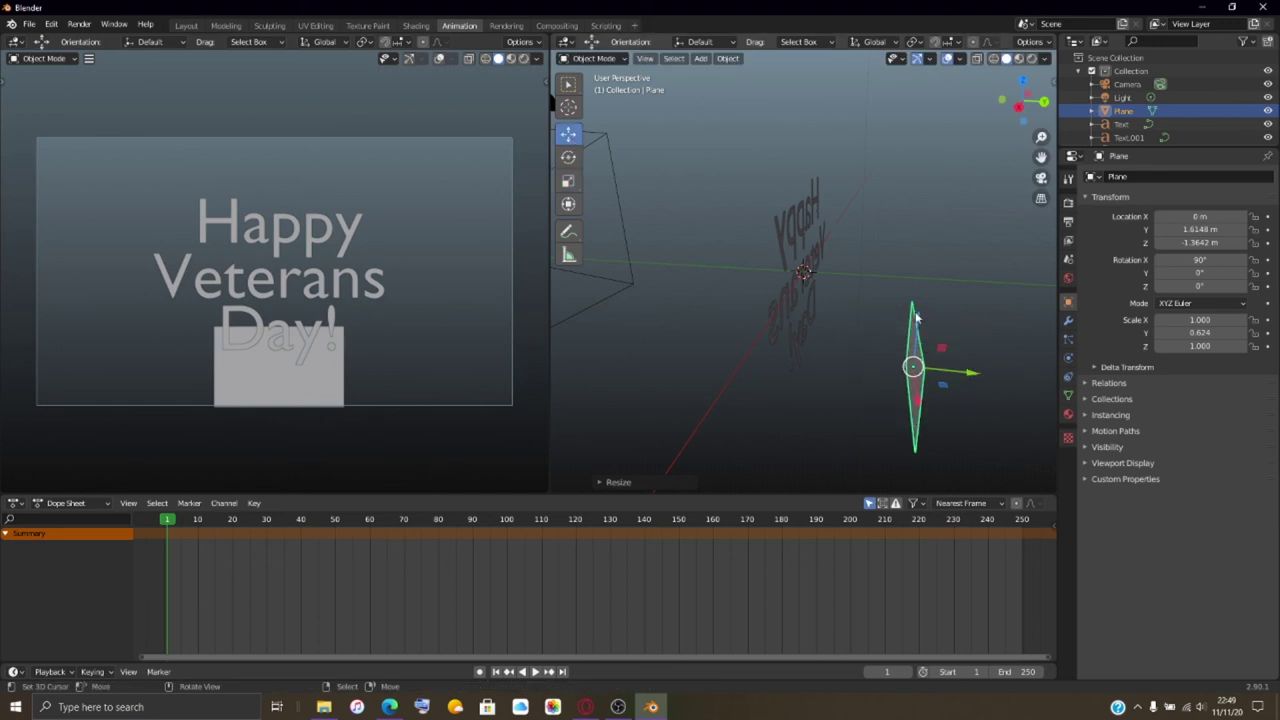
left_click_drag(915, 316, 913, 313)
middle_click_drag(848, 259, 877, 256)
scroll(877, 256, "up", 2)
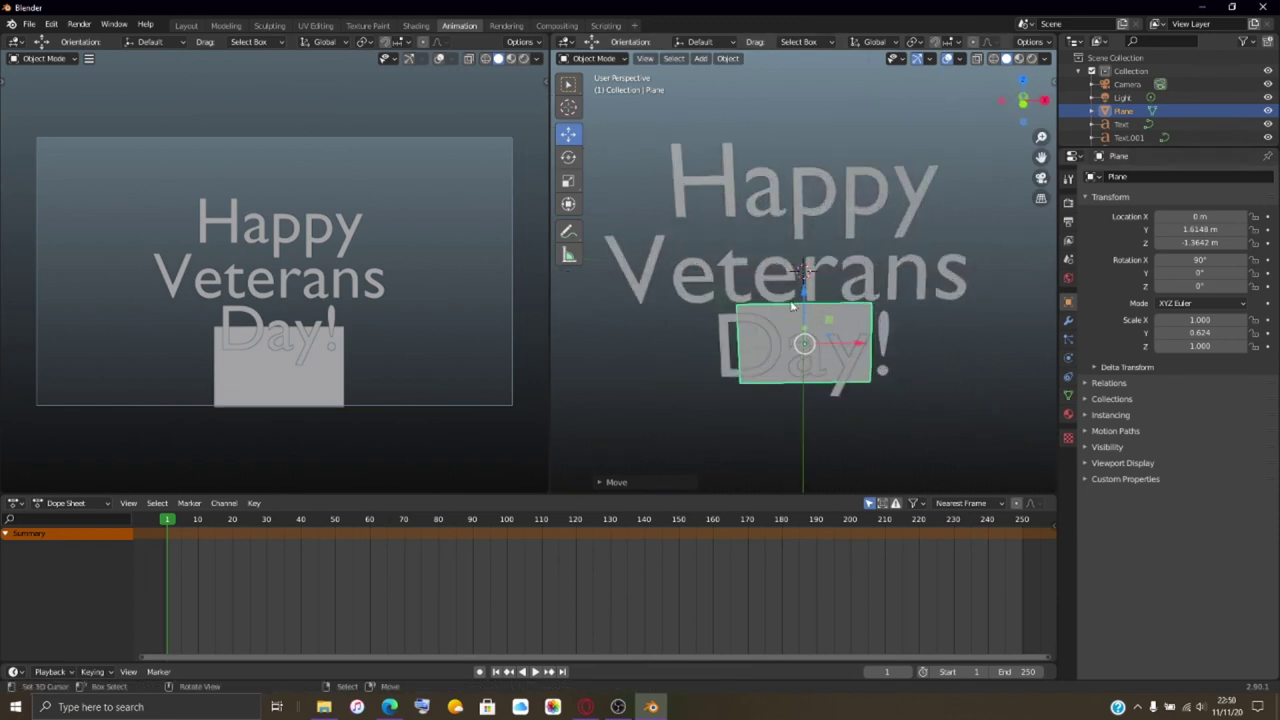
key("g")
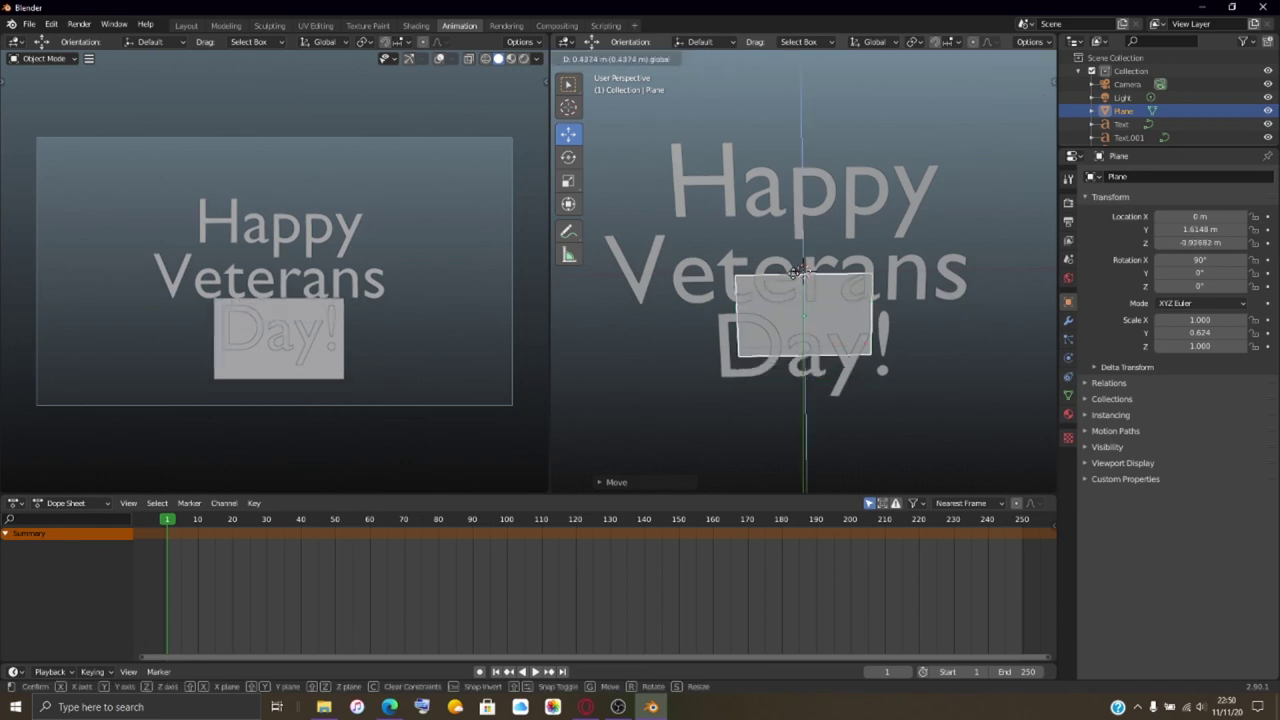
left_click(797, 272)
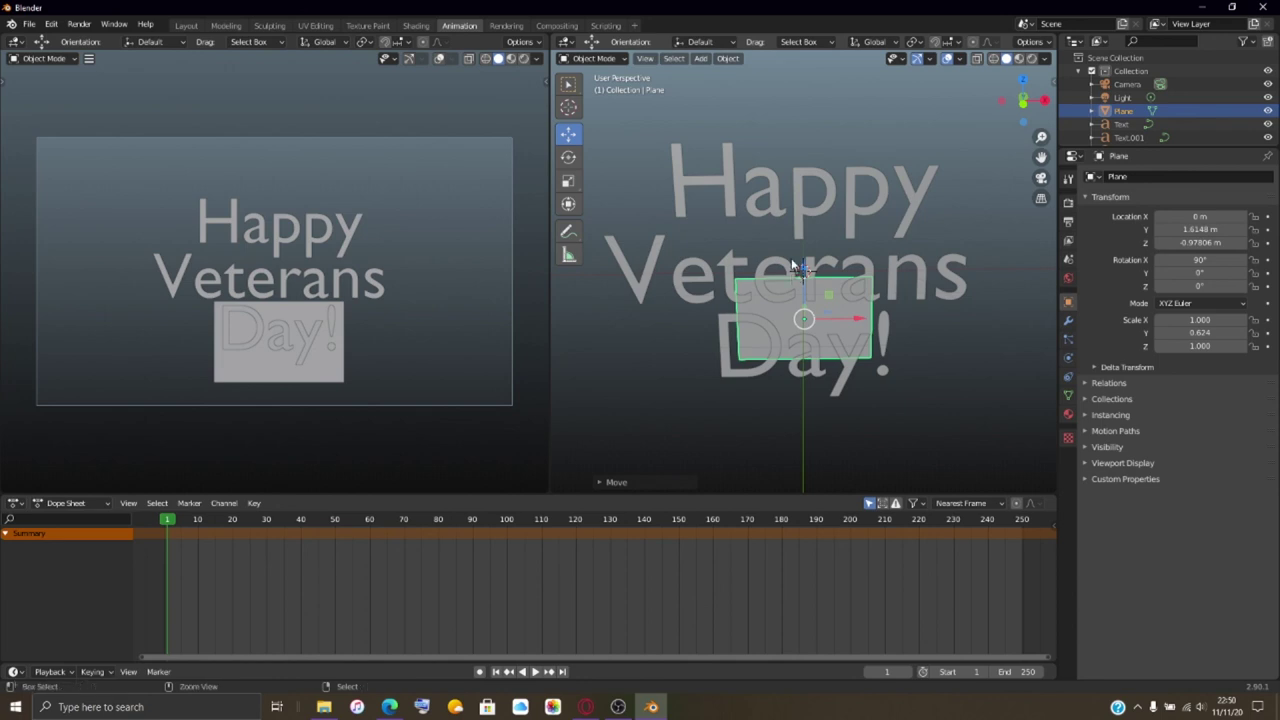
- Duplicate the plane and move the copy up along Z to about 0.944 m, behind "Happy"
key("shift+d")
key("Escape")
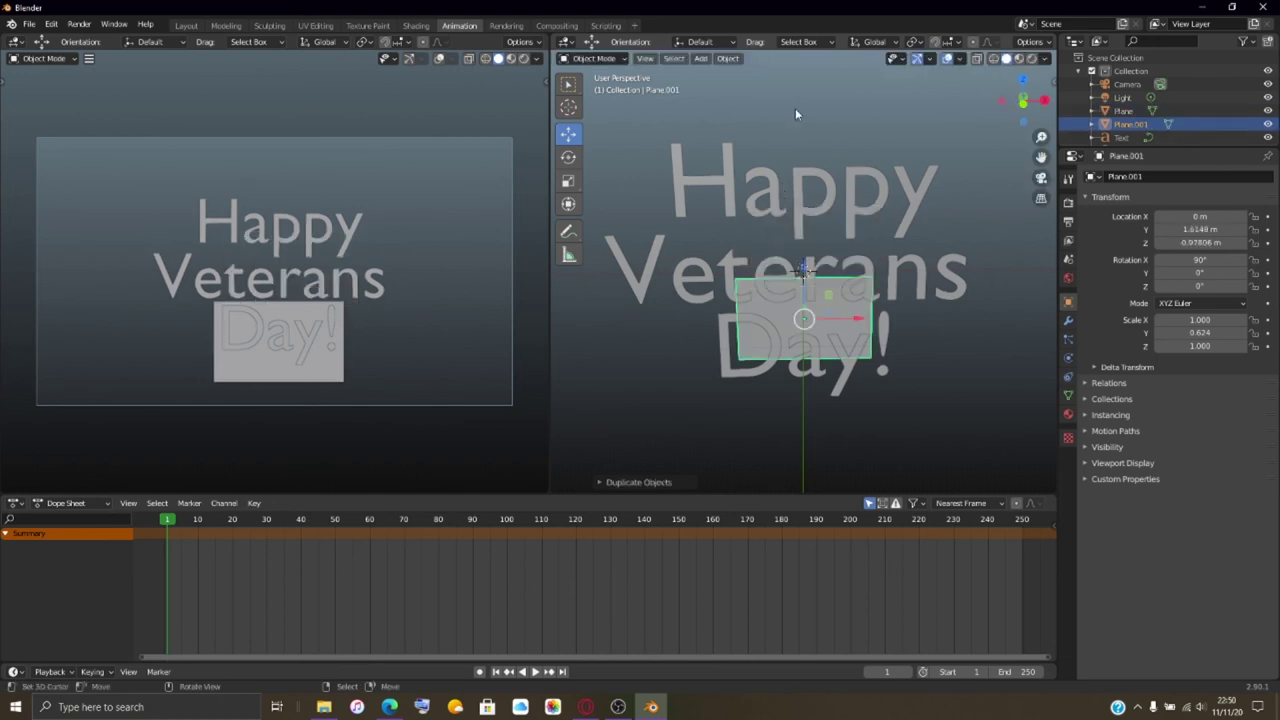
key("g")
key("z")
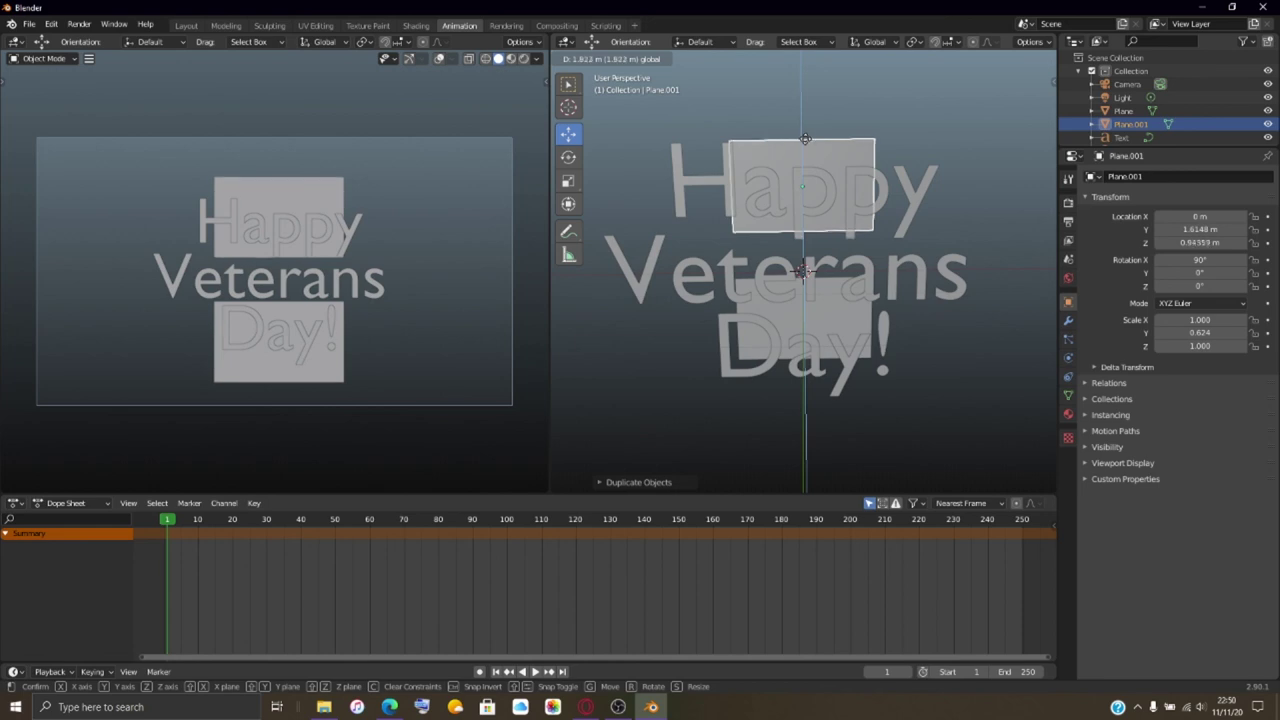
left_click(805, 138)
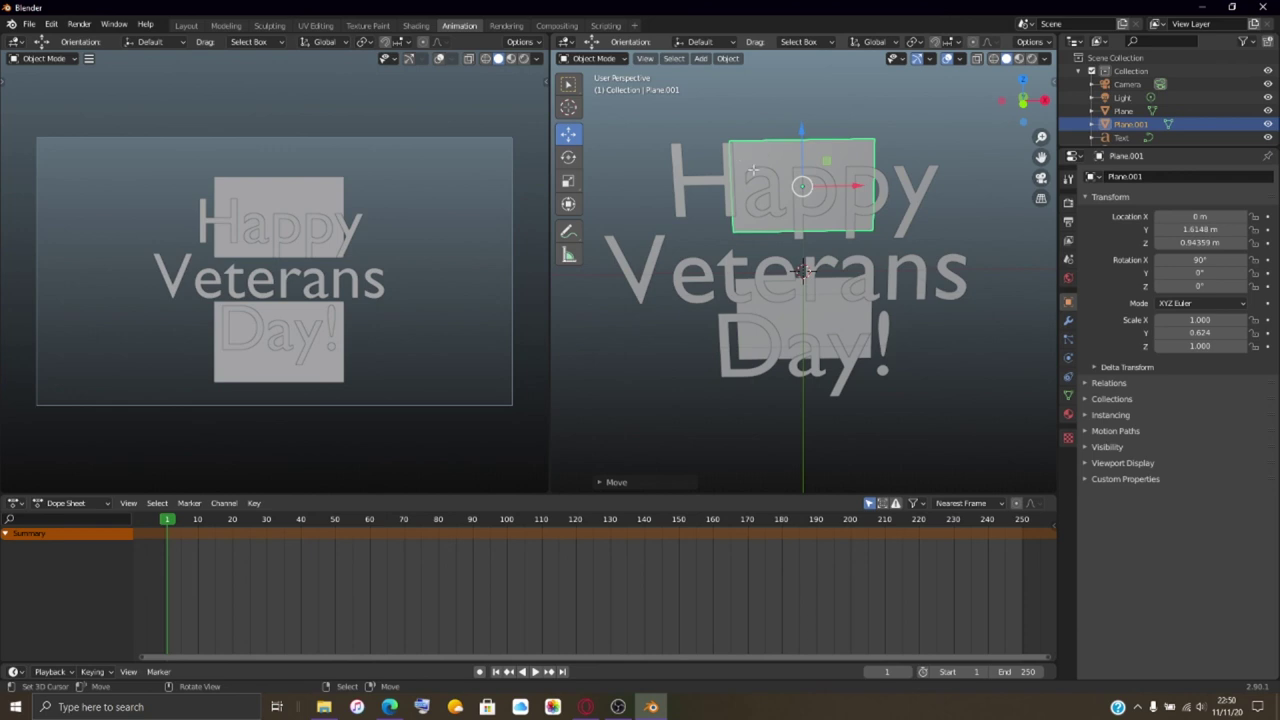
- In Edit Mode, move the upper plane's top edge up along Z to the top of the camera frame
key("Tab")
left_click(726, 140)
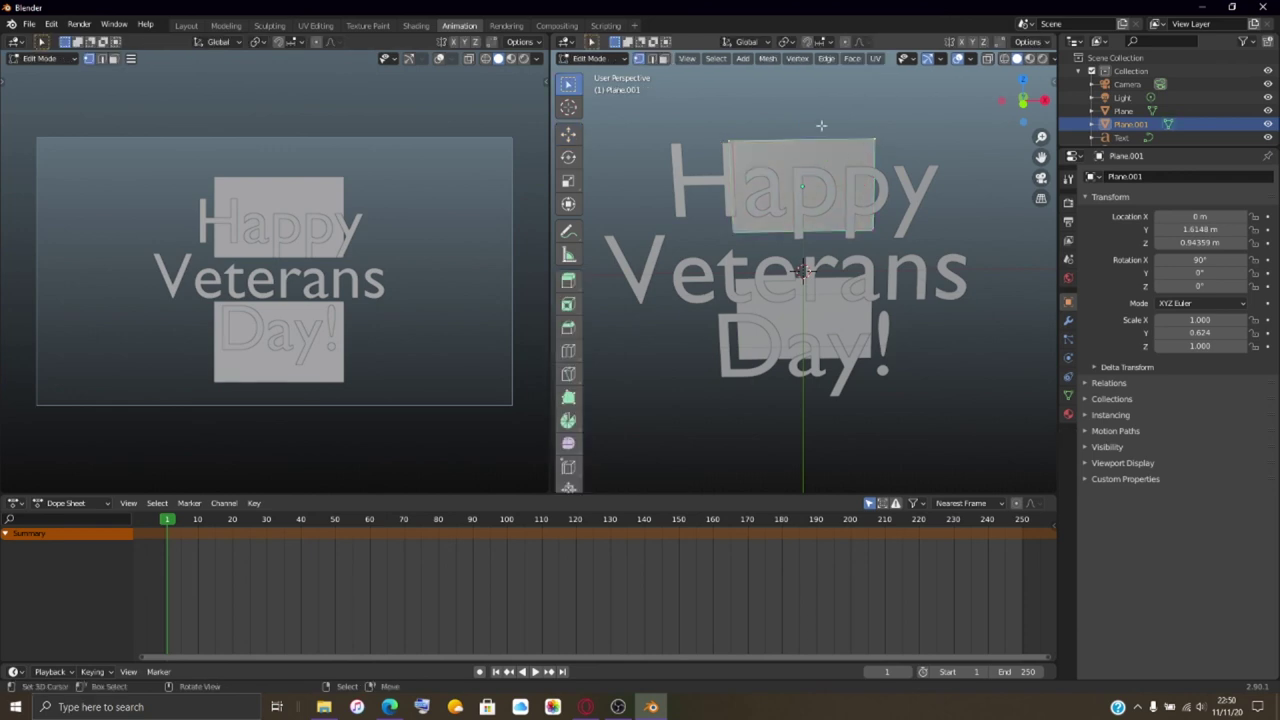
left_click(568, 133)
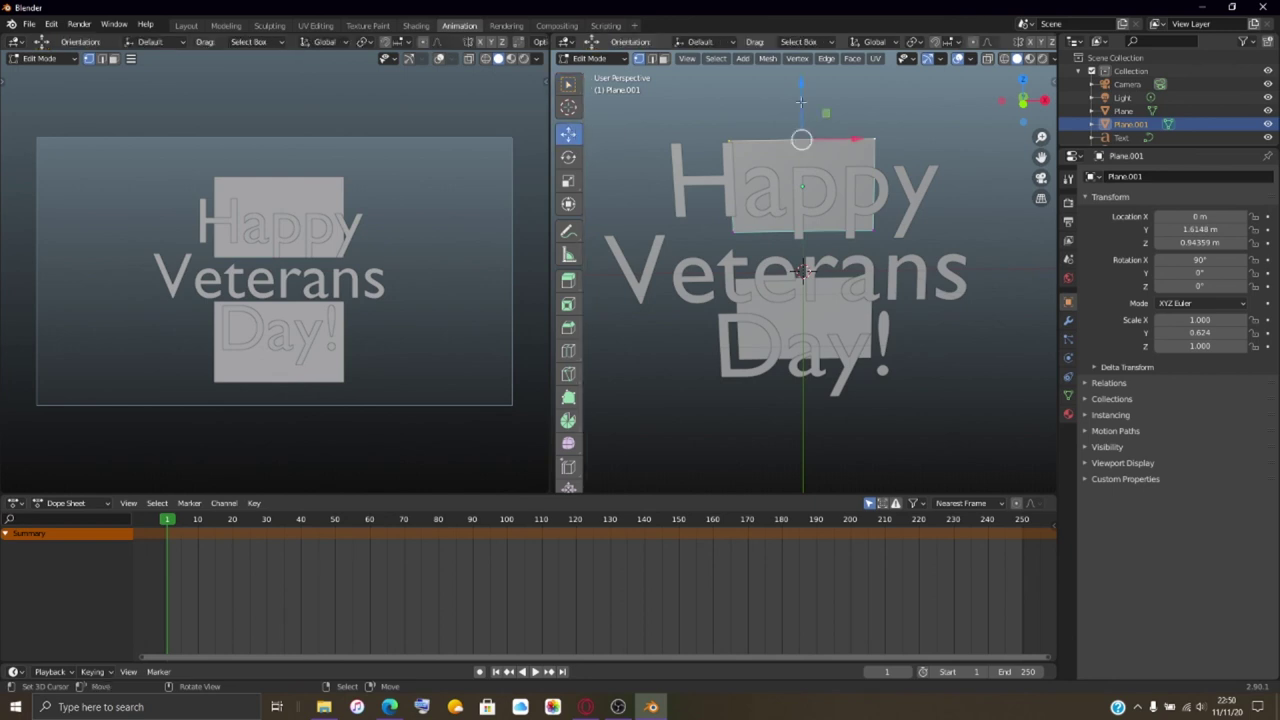
left_click_drag(802, 128, 795, 55)
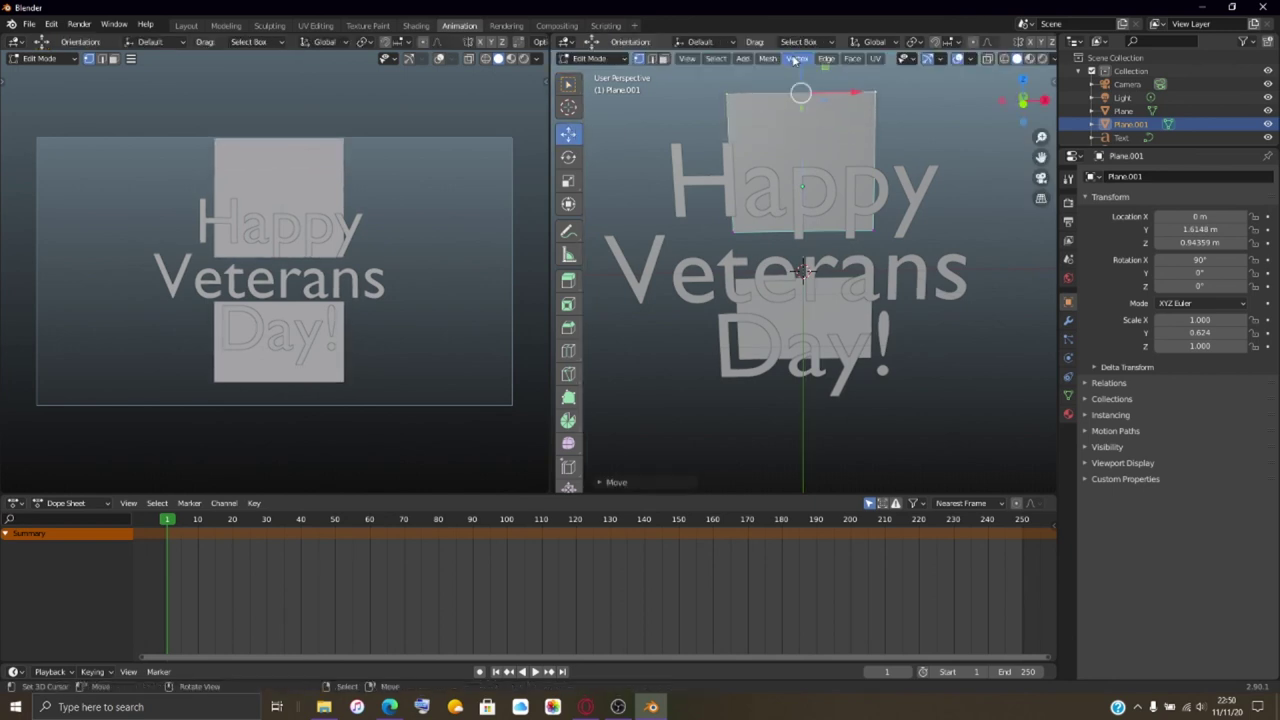
- Scale the upper plane's top edge along X by about 3.6 to nearly span the camera frame's width
left_click(568, 180)
left_click_drag(856, 97, 975, 92)
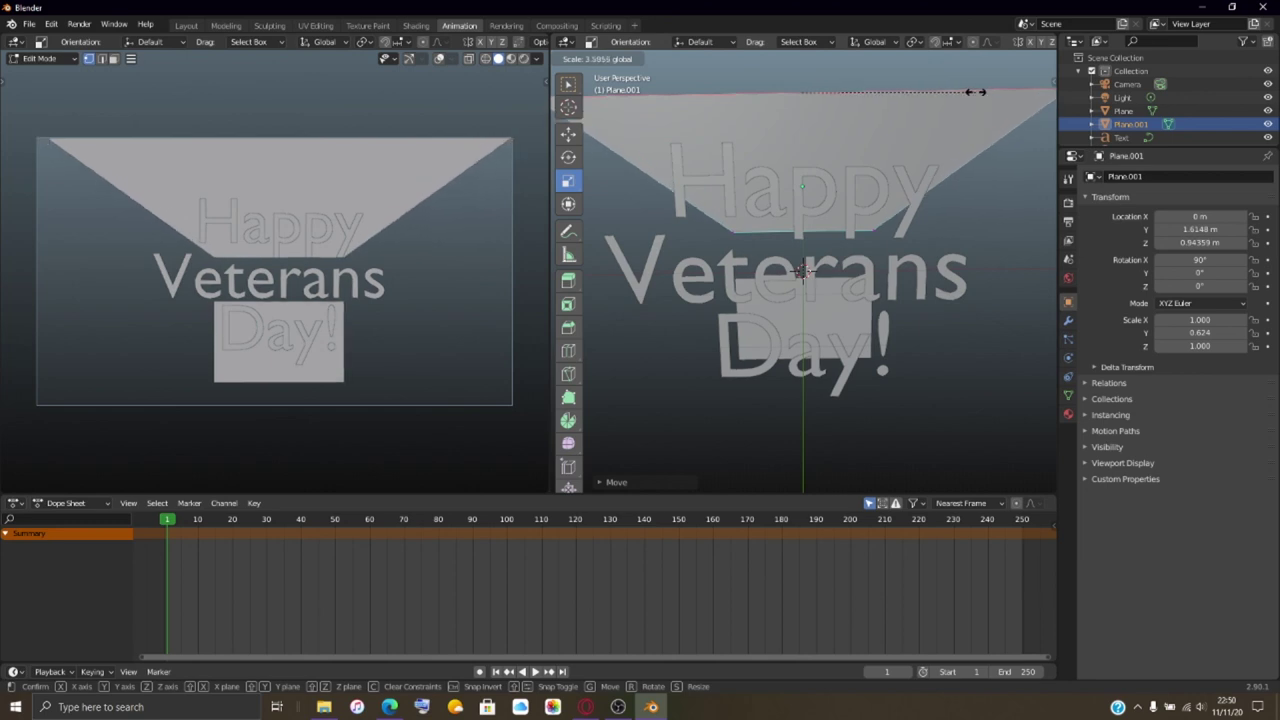
left_click_drag(975, 91, 976, 92)
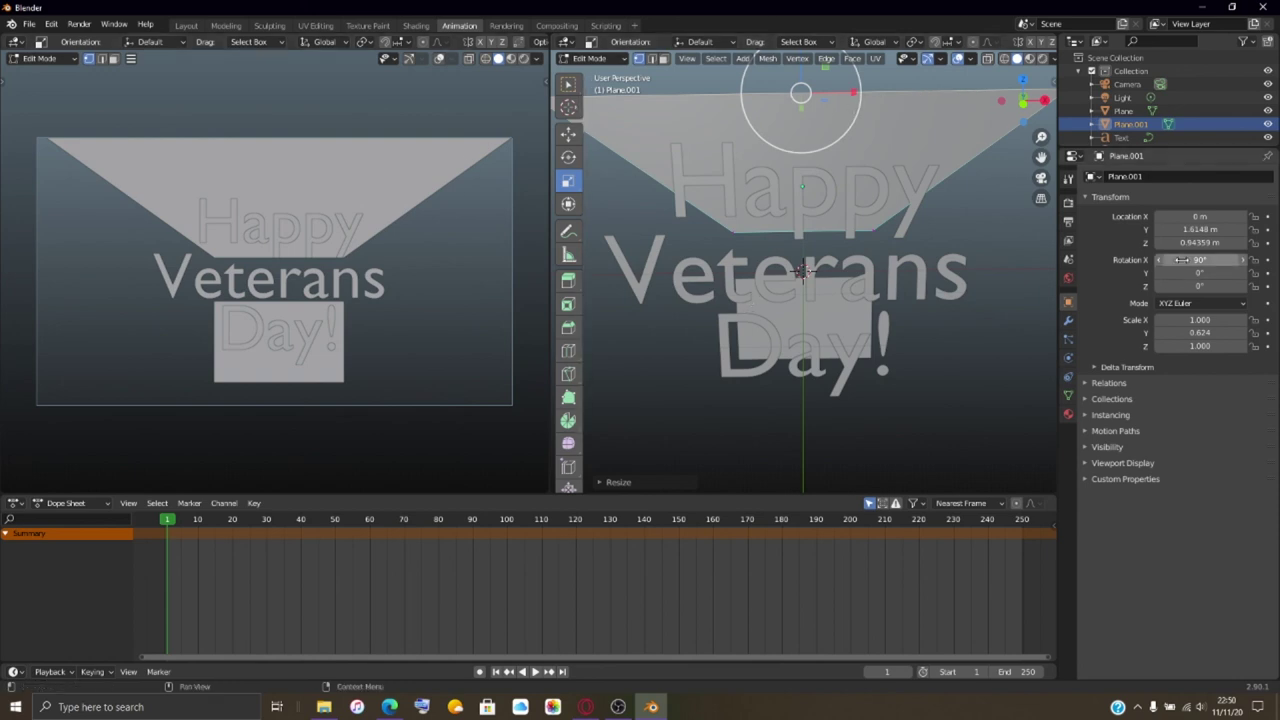
- Nudge the upper plane's Z location to 0.95359 m
double_click(1130, 84)
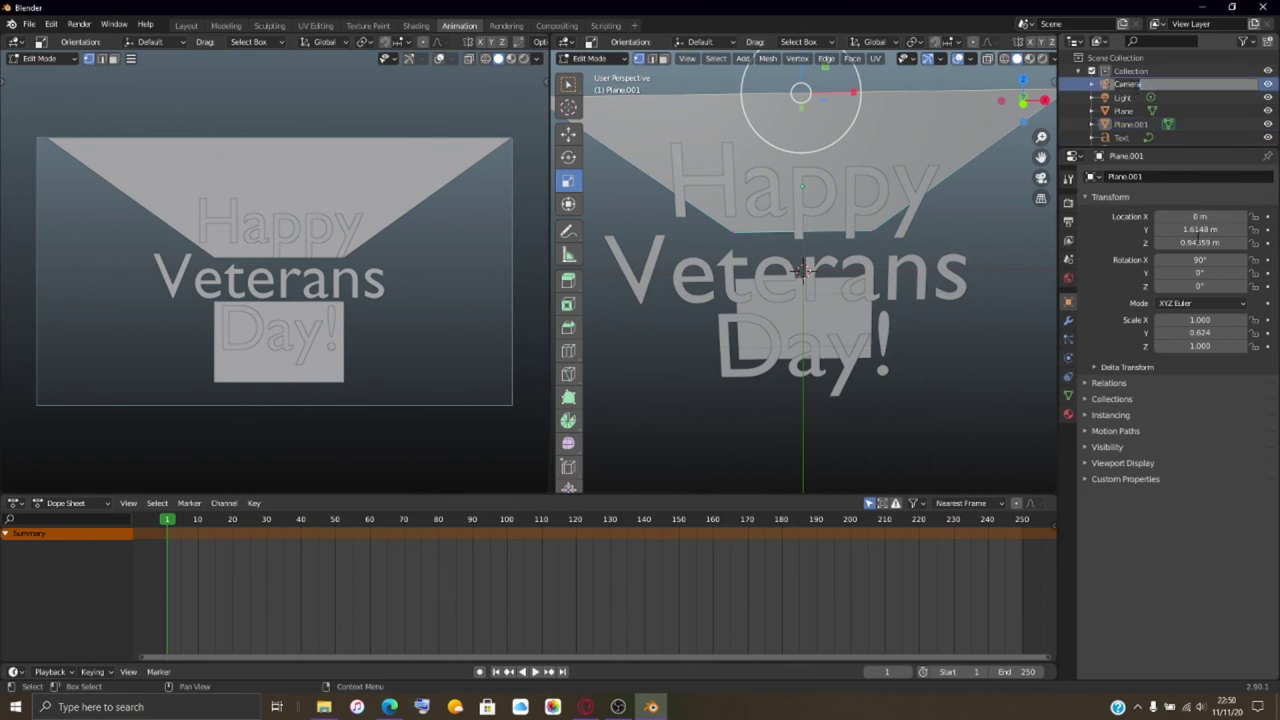
key("Escape")
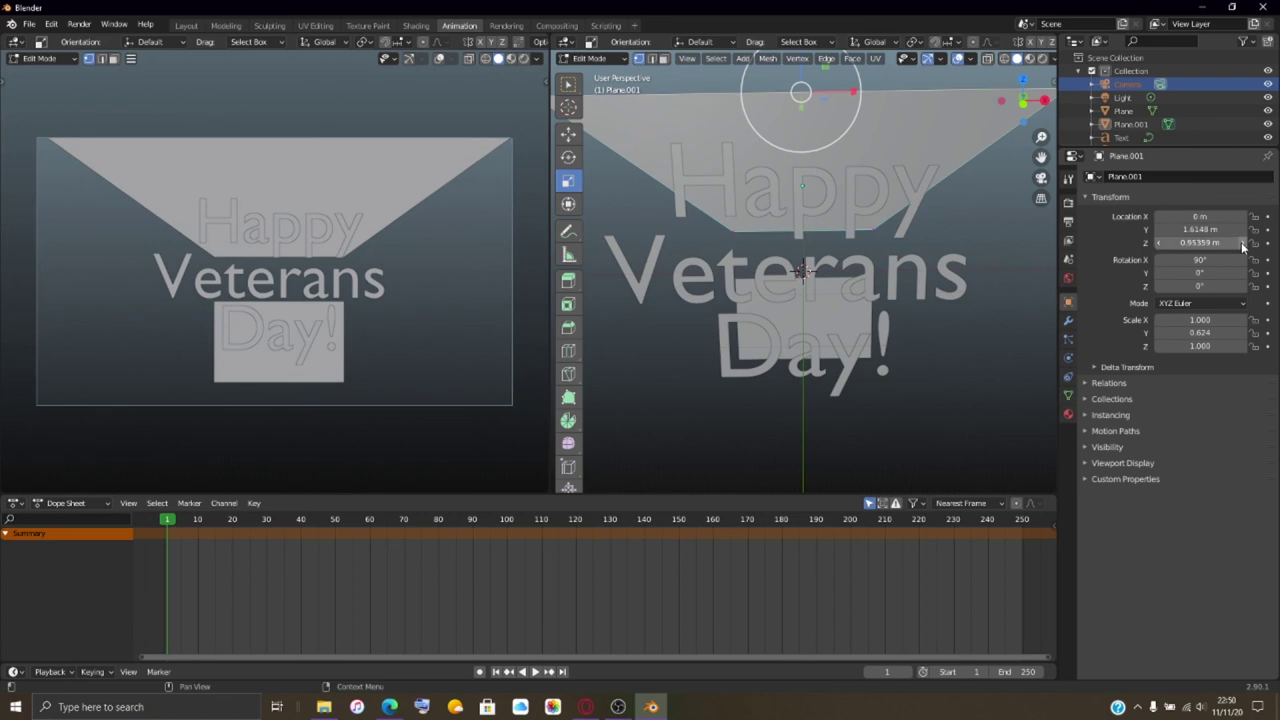
left_click(1243, 245)
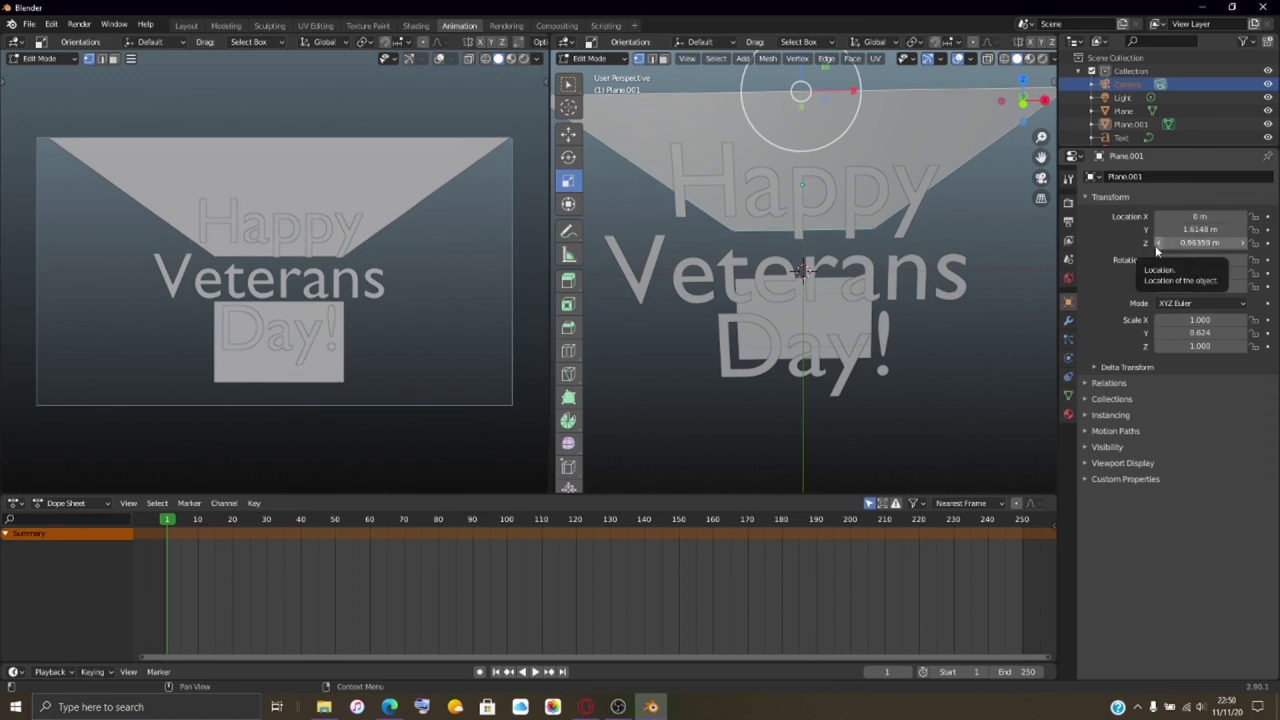
left_click(1158, 245)
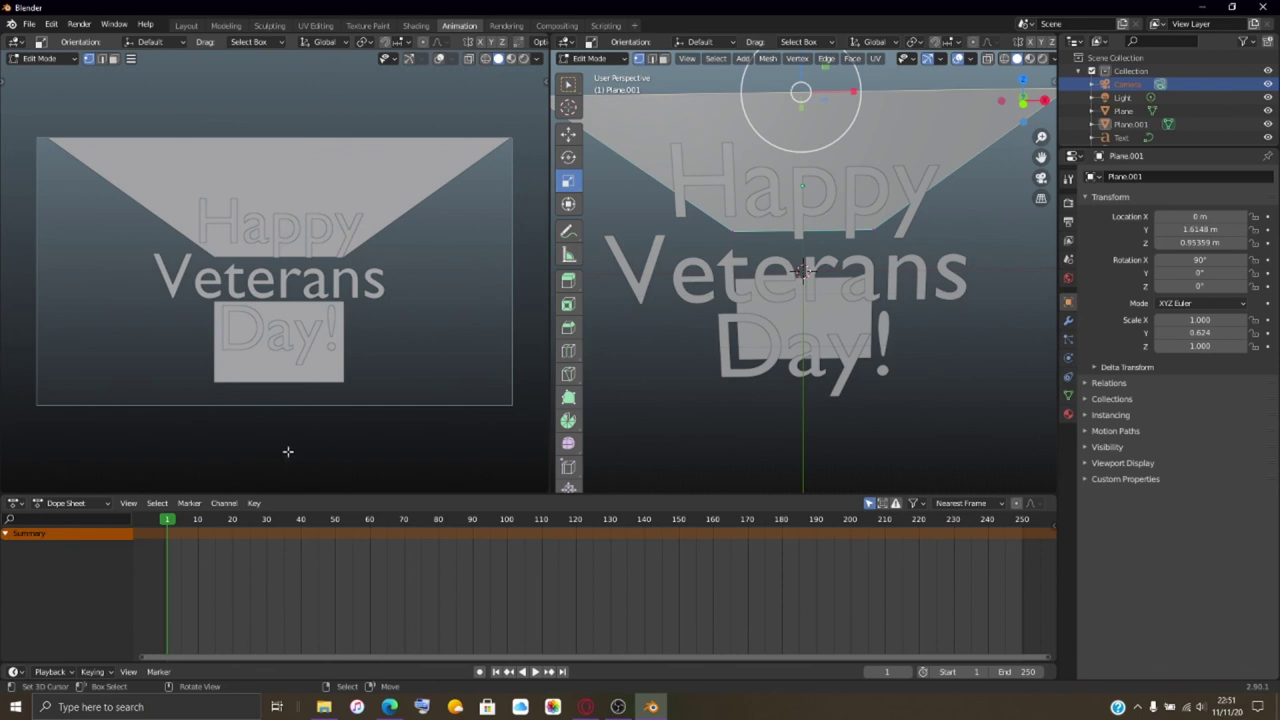
- Return to Object Mode and step the camera's X location to -0.000199 m to centre it on the plane
key("Tab")
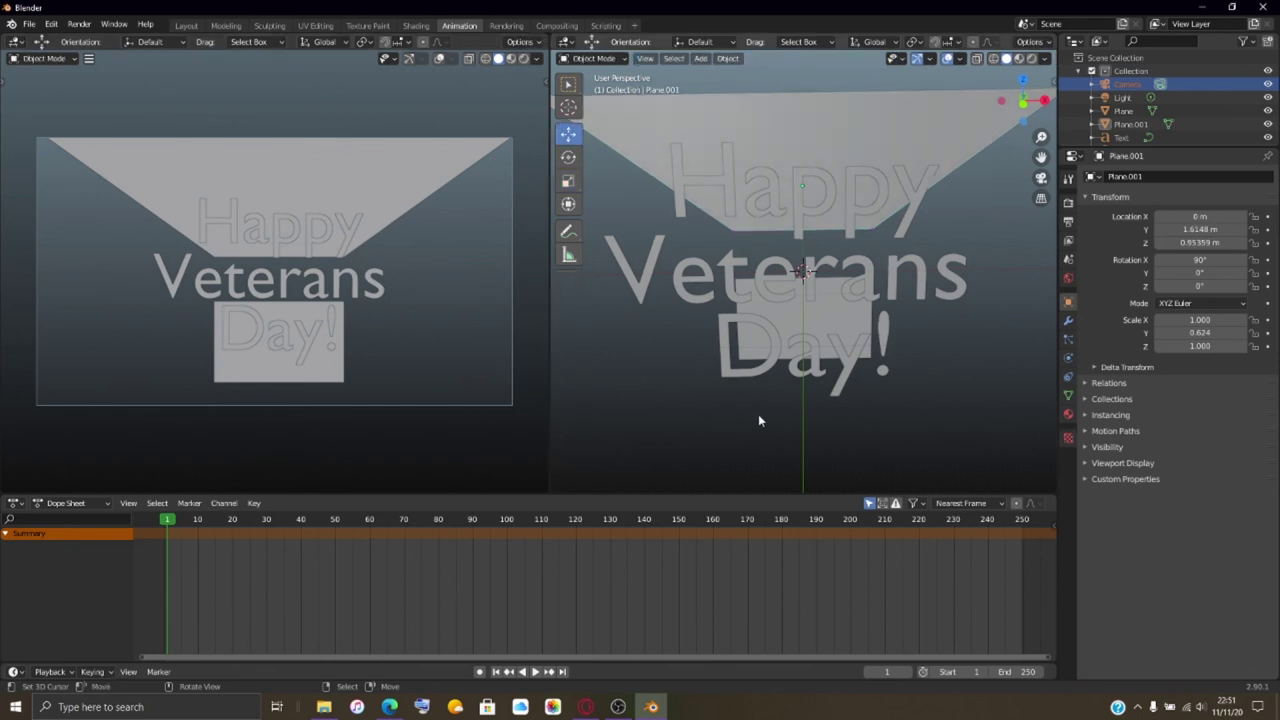
left_click(1127, 84)
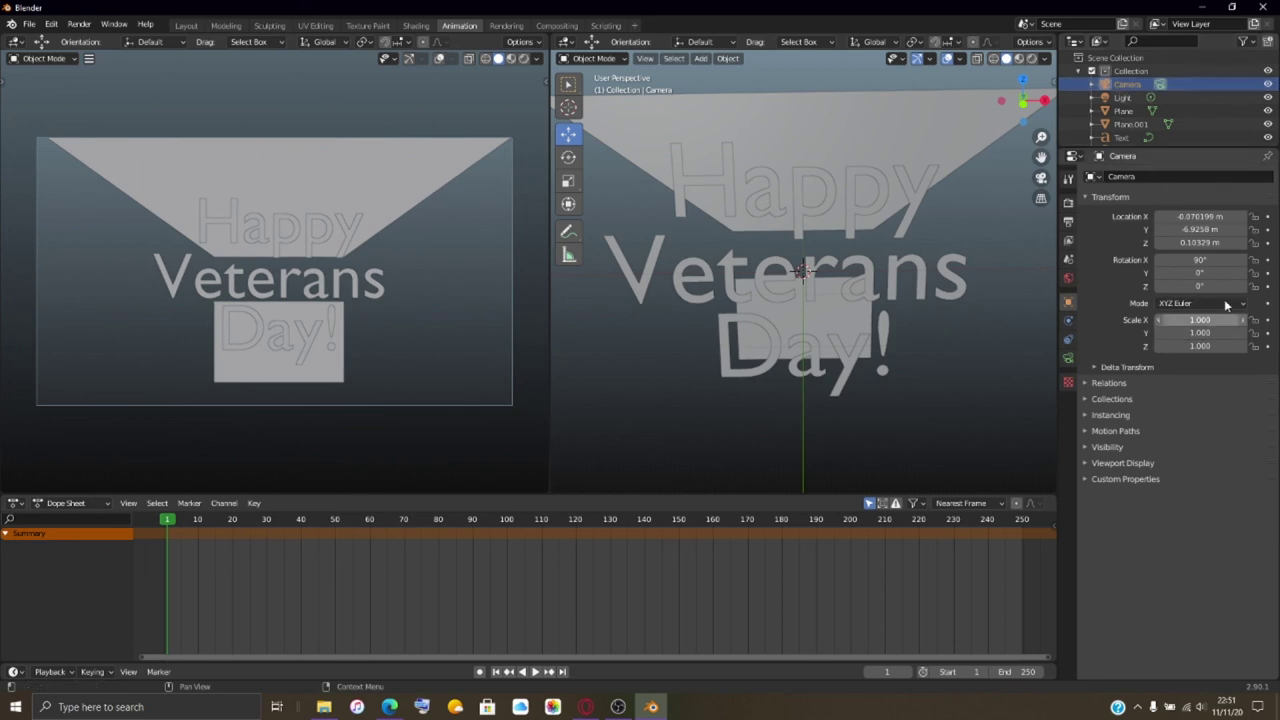
left_click(1243, 218)
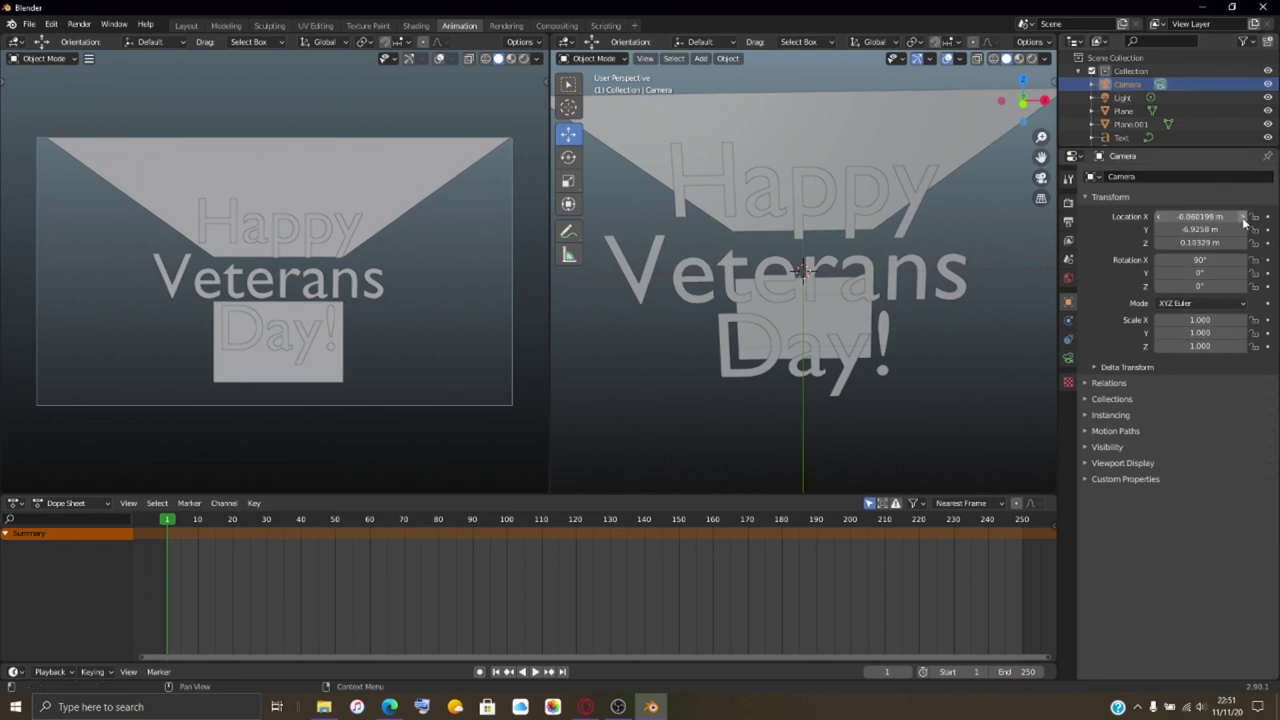
left_click(1243, 218)
left_click(1243, 218)
left_click(1243, 218)
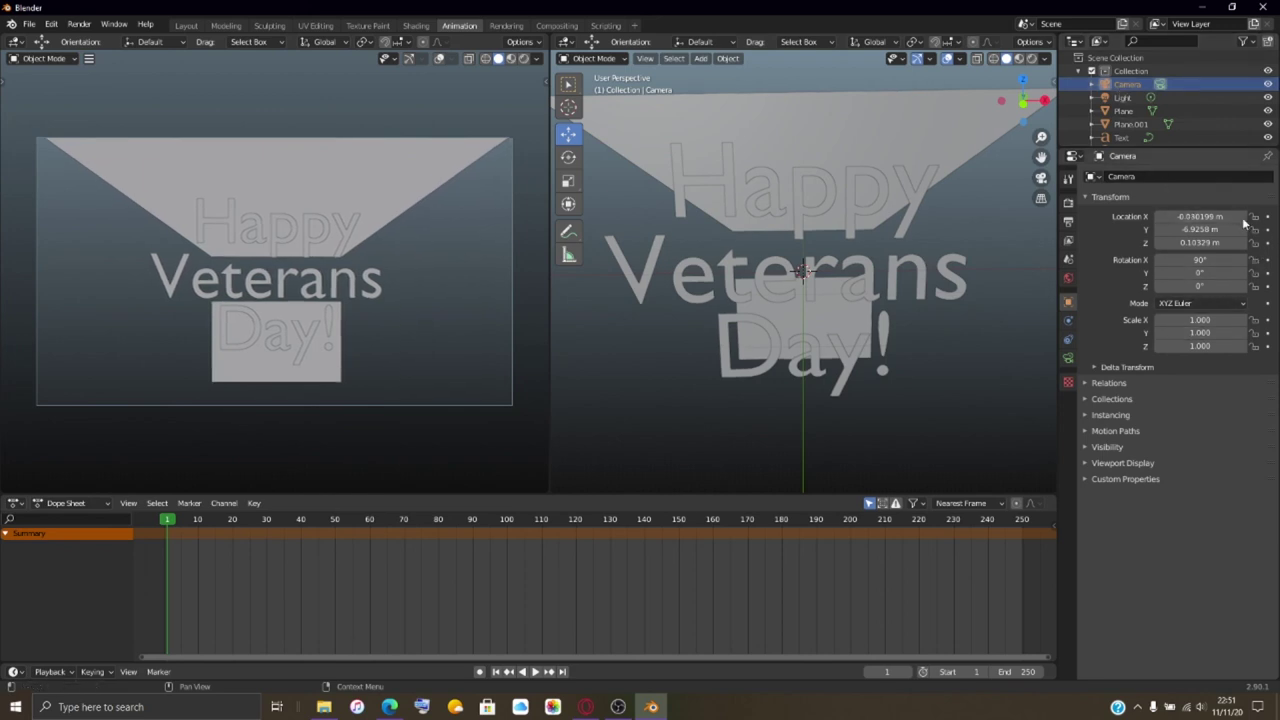
left_click(1243, 218)
left_click(1243, 218)
left_click(1243, 218)
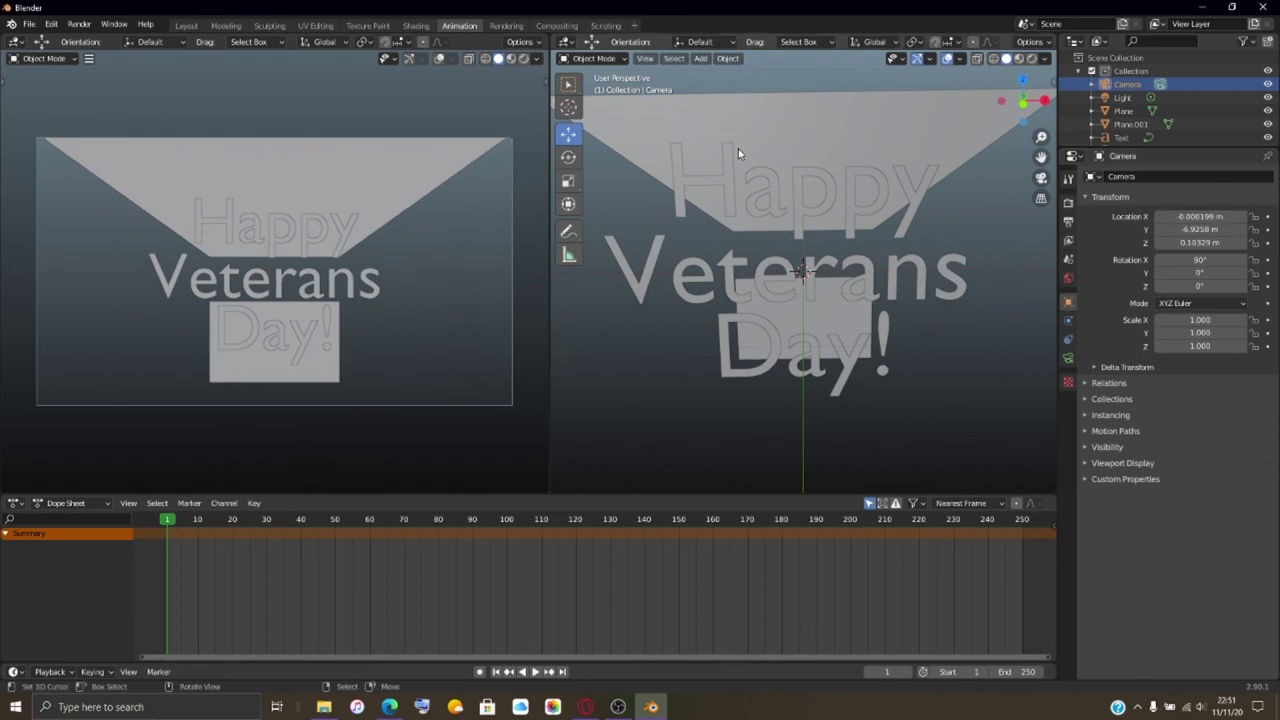
- Edit the upper plane again and widen its top edge along X to match the camera frame's full width
left_click(831, 140)
key("Tab")
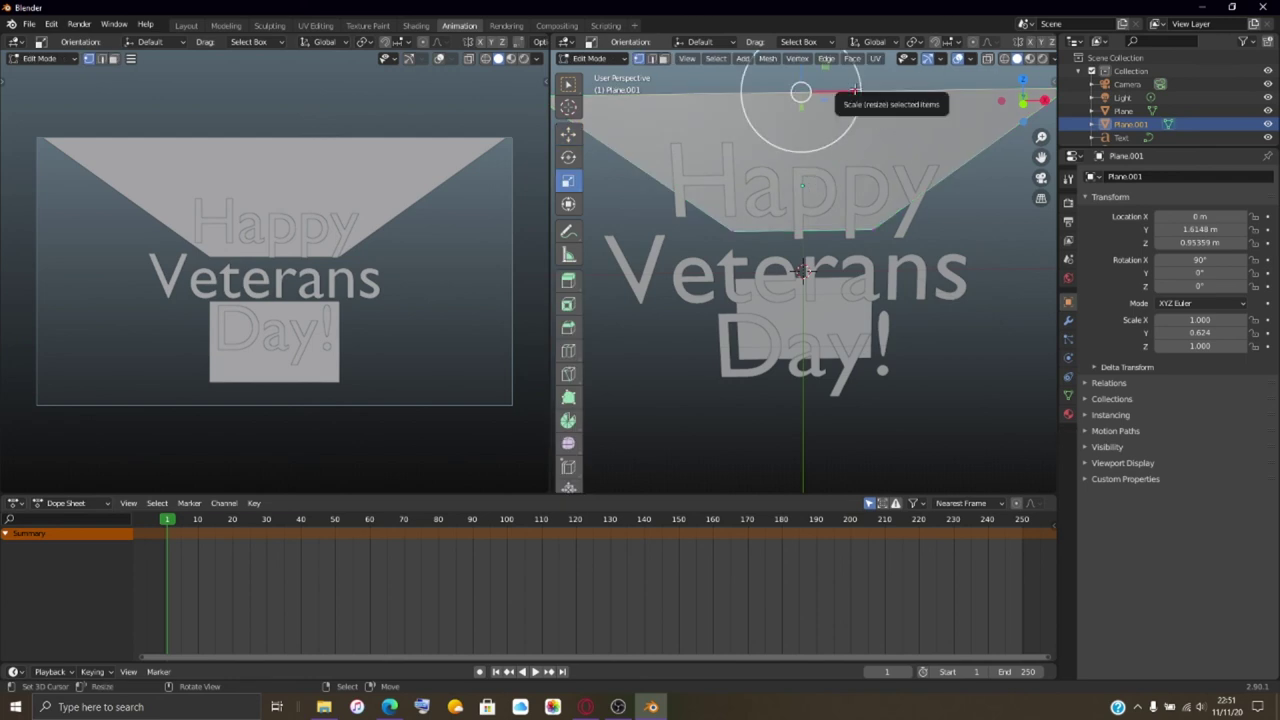
left_click_drag(851, 91, 851, 90)
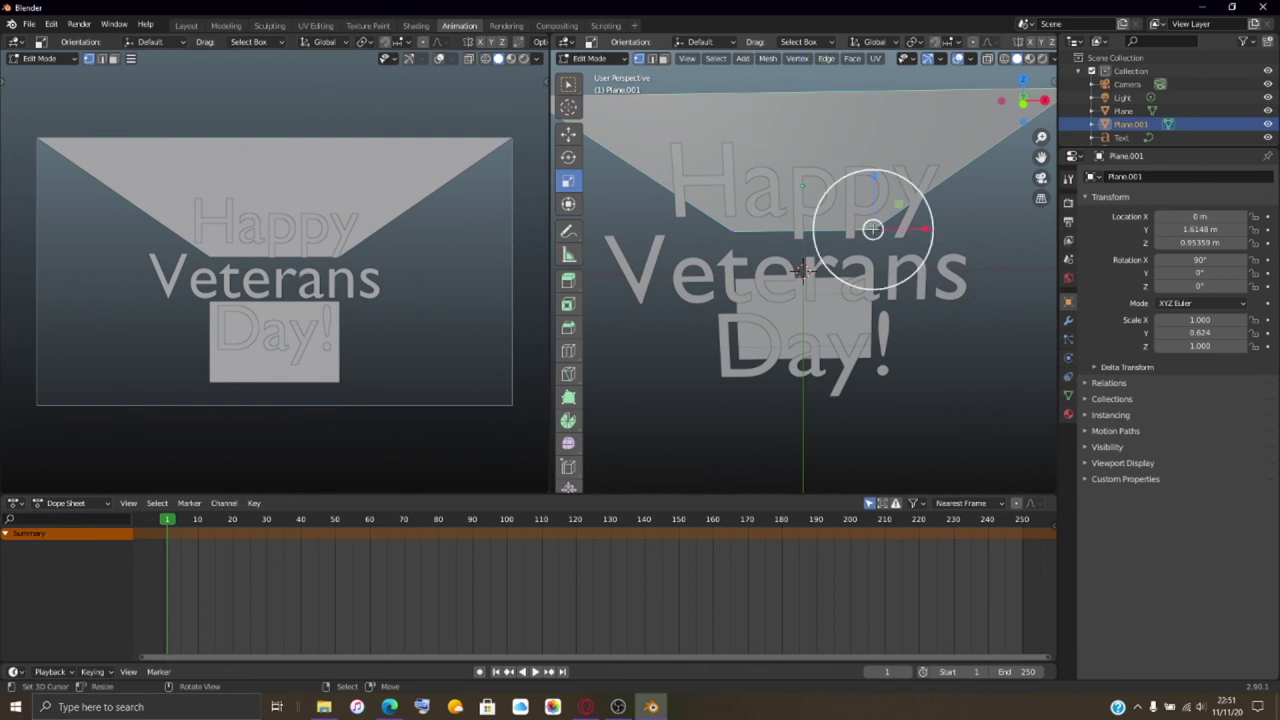
- Select the upper plane's bottom edge and scale it along X by about 3.67 to match the camera frame's width
key("Escape")
key("c")
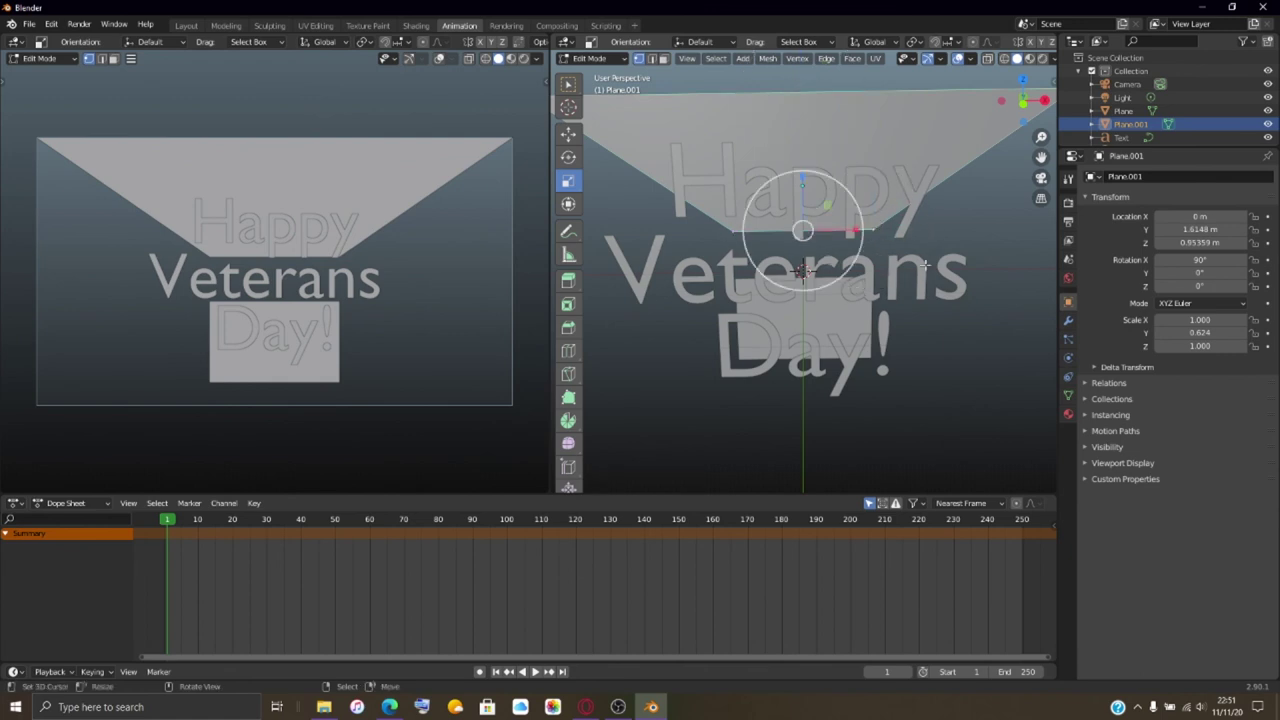
key("Escape")
key("s")
key("x")
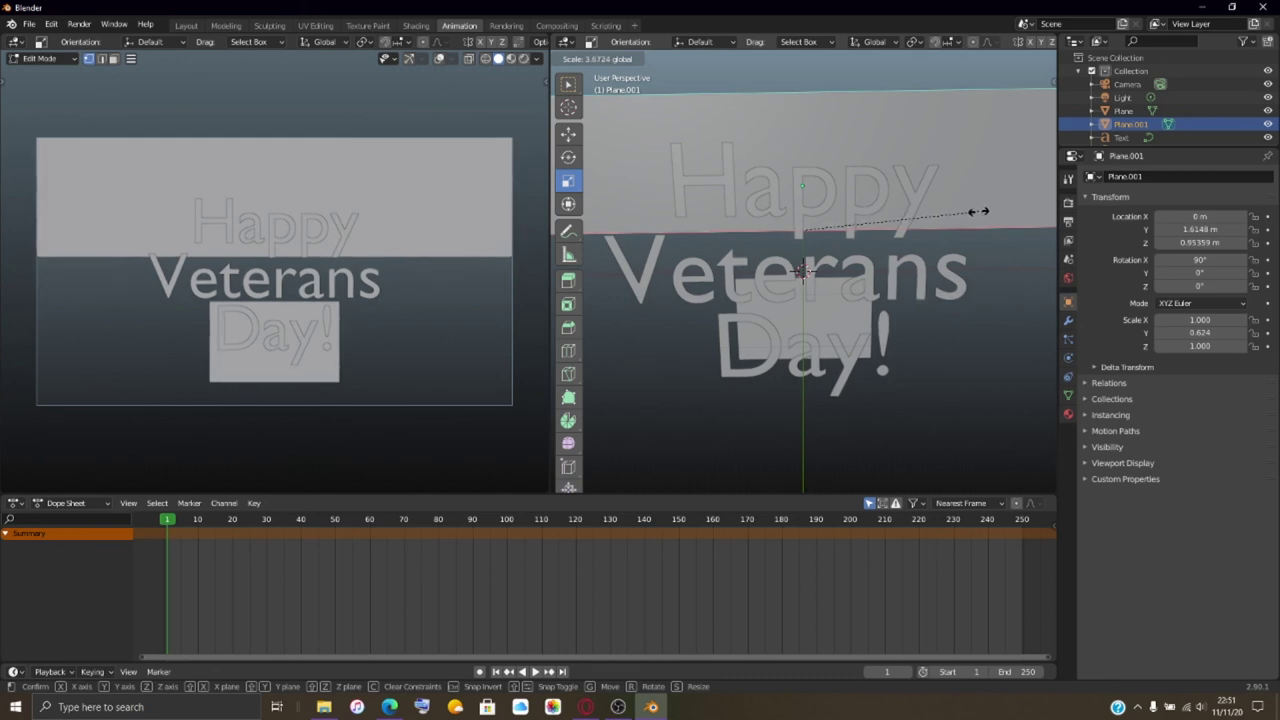
left_click(978, 212)
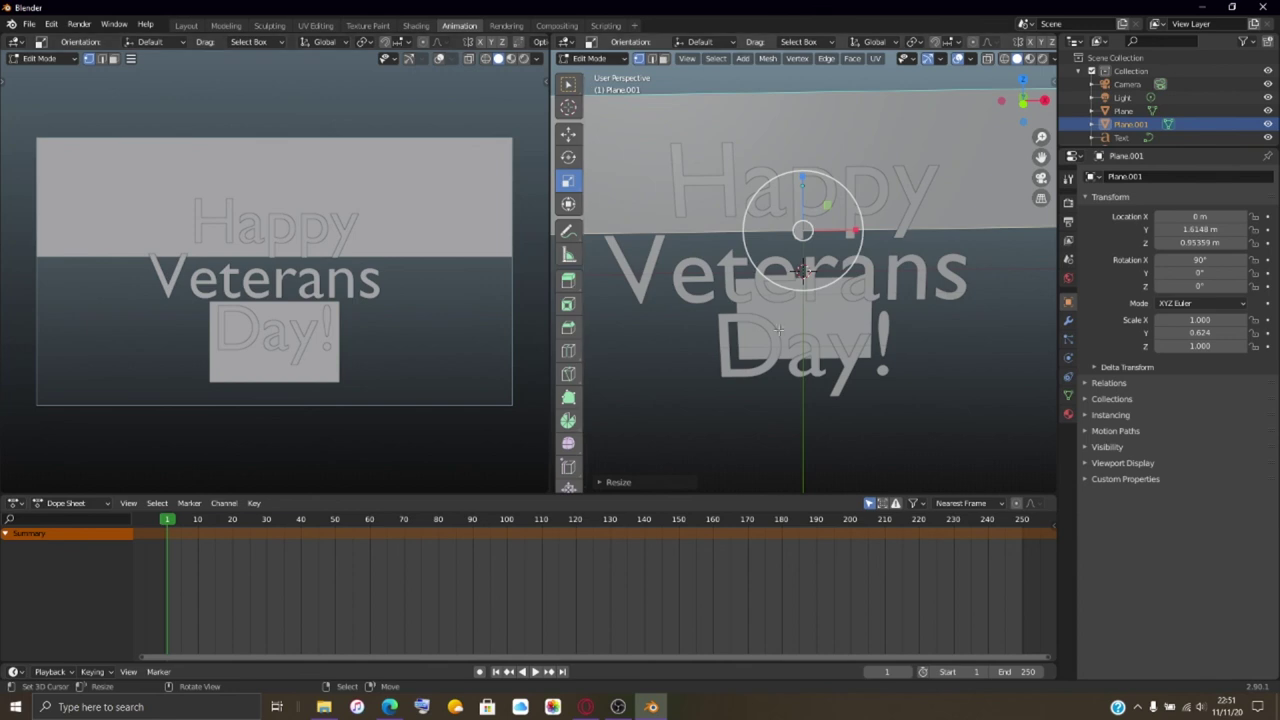
- Return to Object Mode and raise the "Happy" text along Z to 1.35 m
key("Tab")
left_click(779, 167)
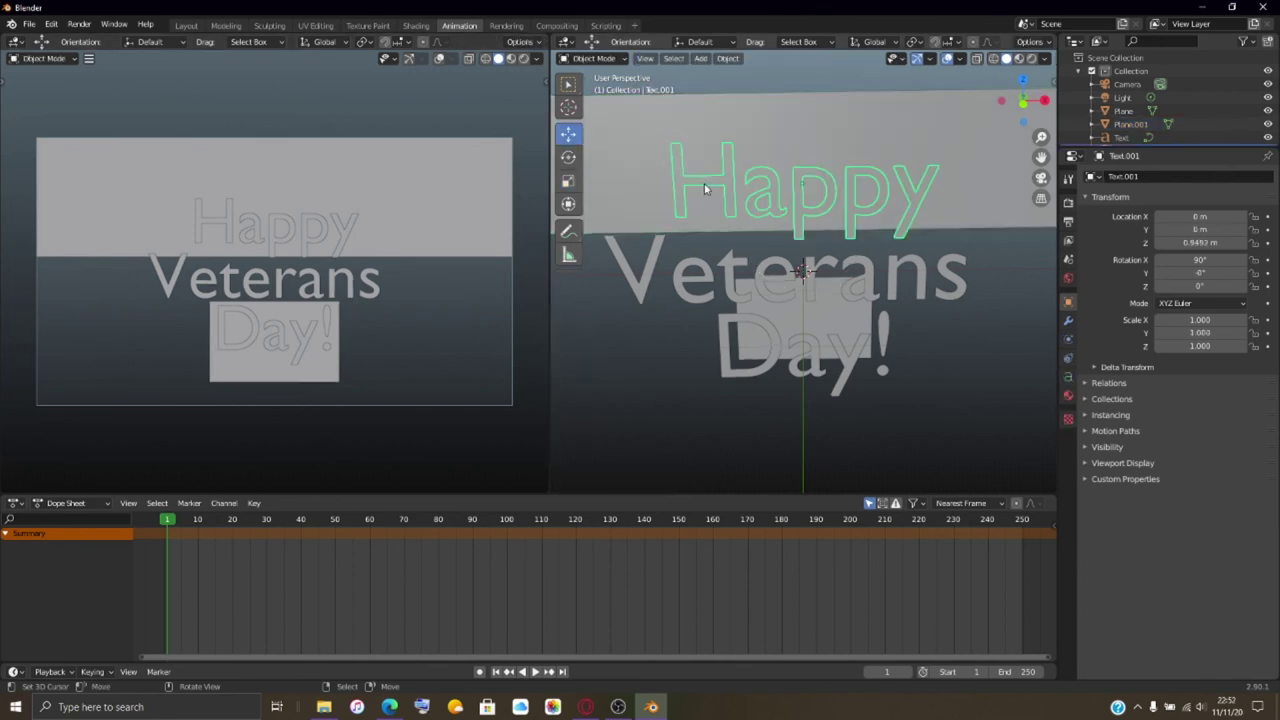
left_click_drag(800, 135, 795, 78)
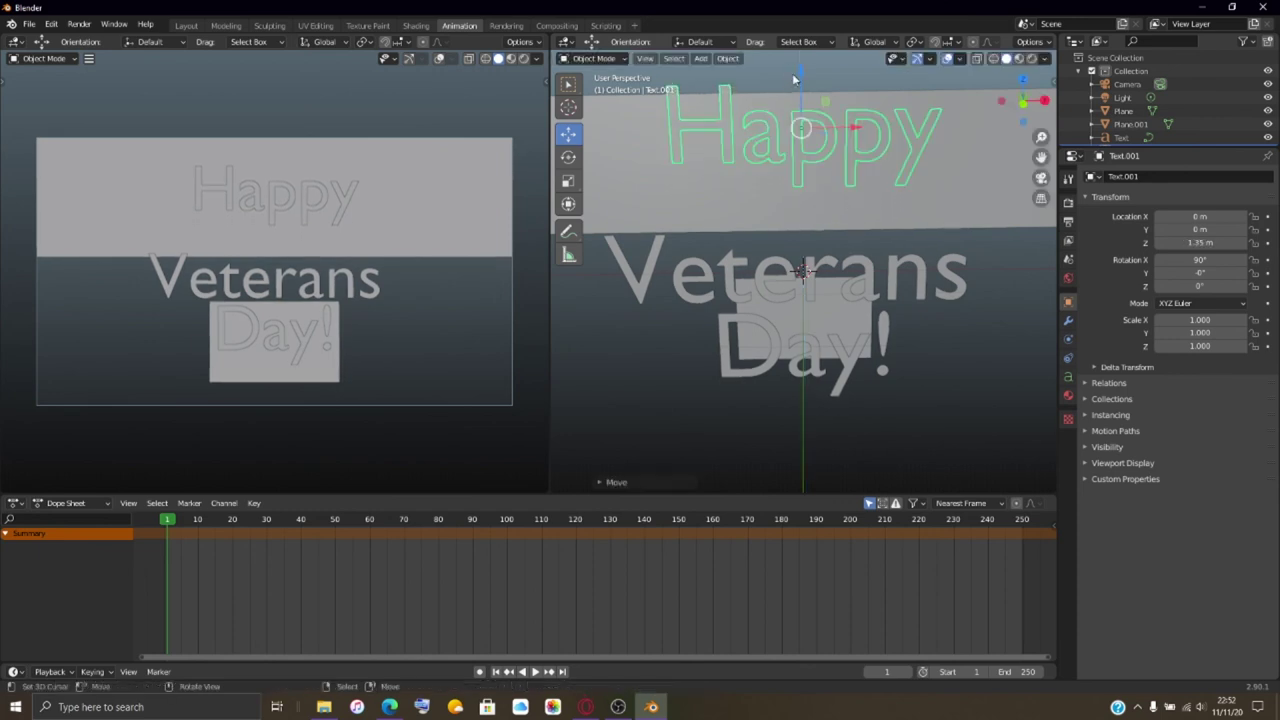
- Move the "Veterans" text up to Z 0.23187 m and the "Day!" text down to Z -0.95214 m
left_click(734, 264)
left_click_drag(810, 242, 799, 205)
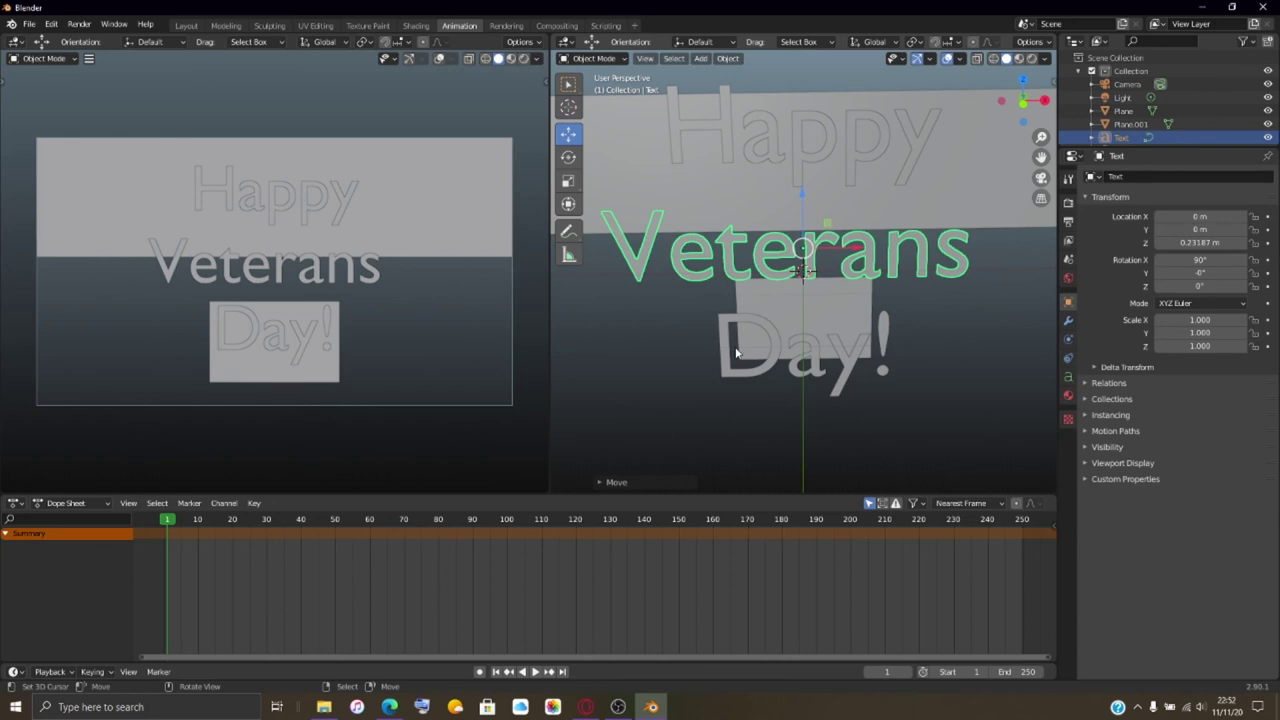
left_click(736, 352)
left_click_drag(808, 292, 804, 307)
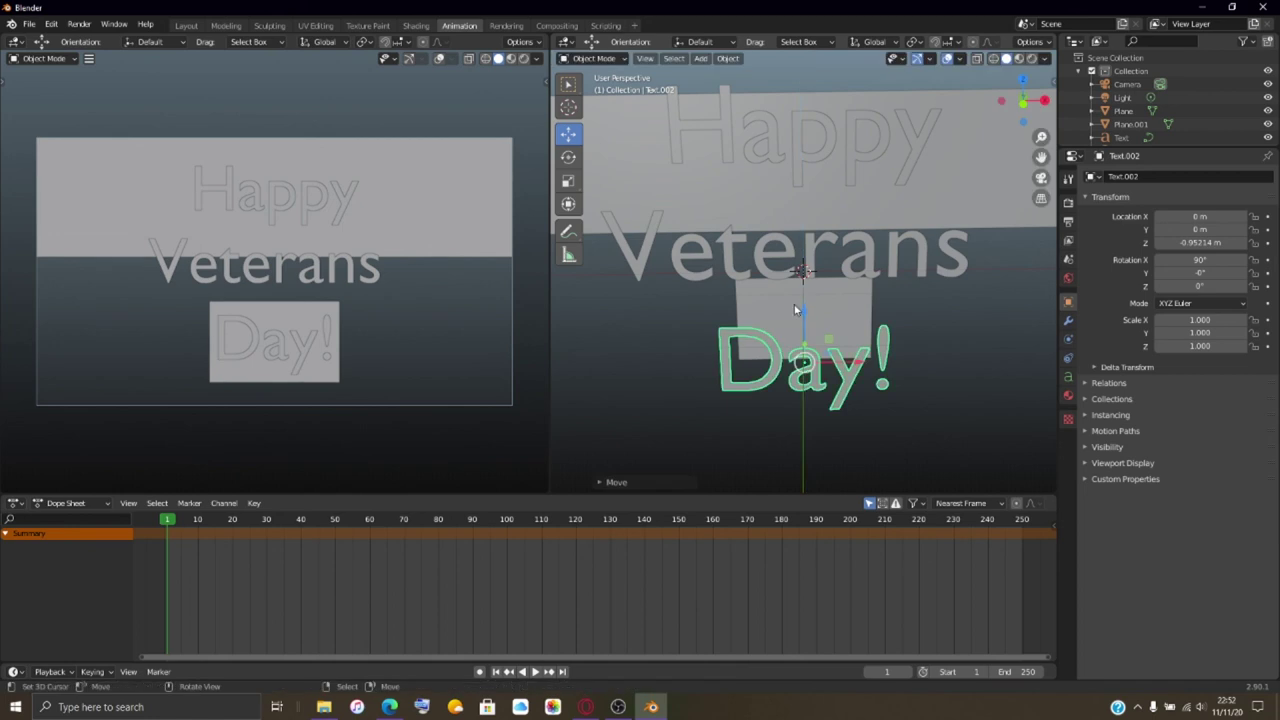
- Edit the upper plane and raise its bottom edge along Z to just above the "Veterans" text
left_click(686, 211)
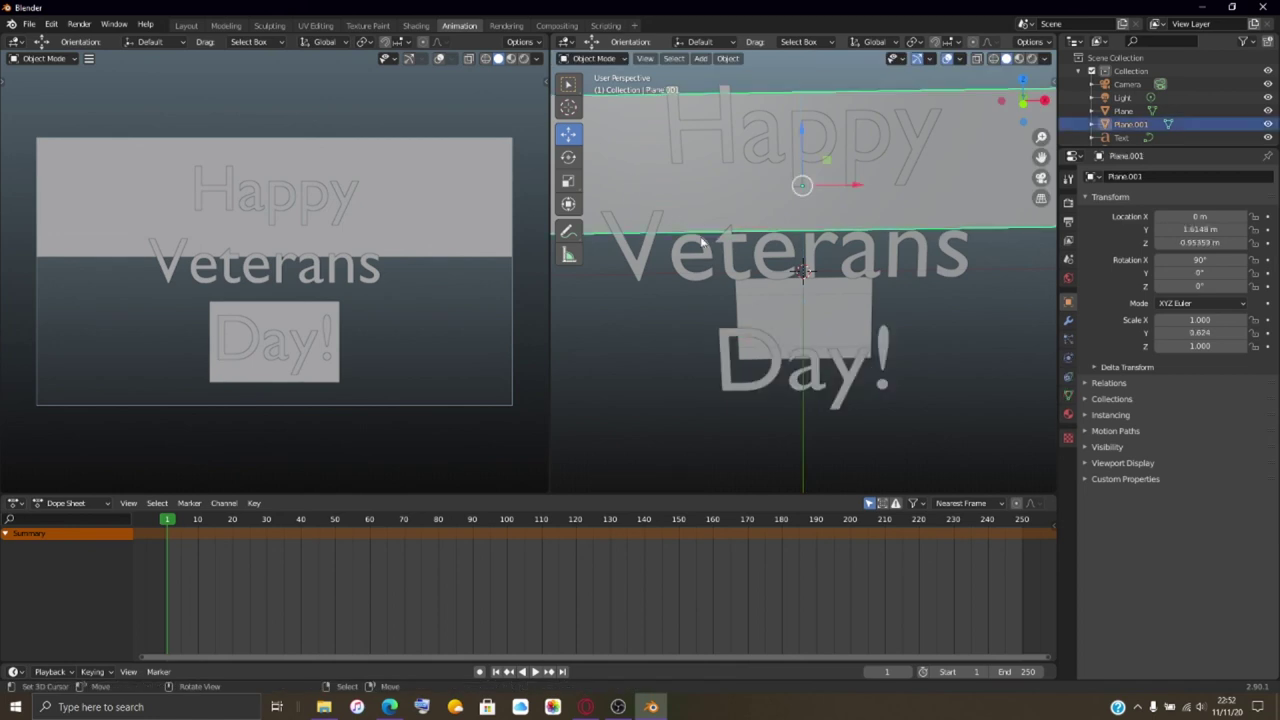
key("Tab")
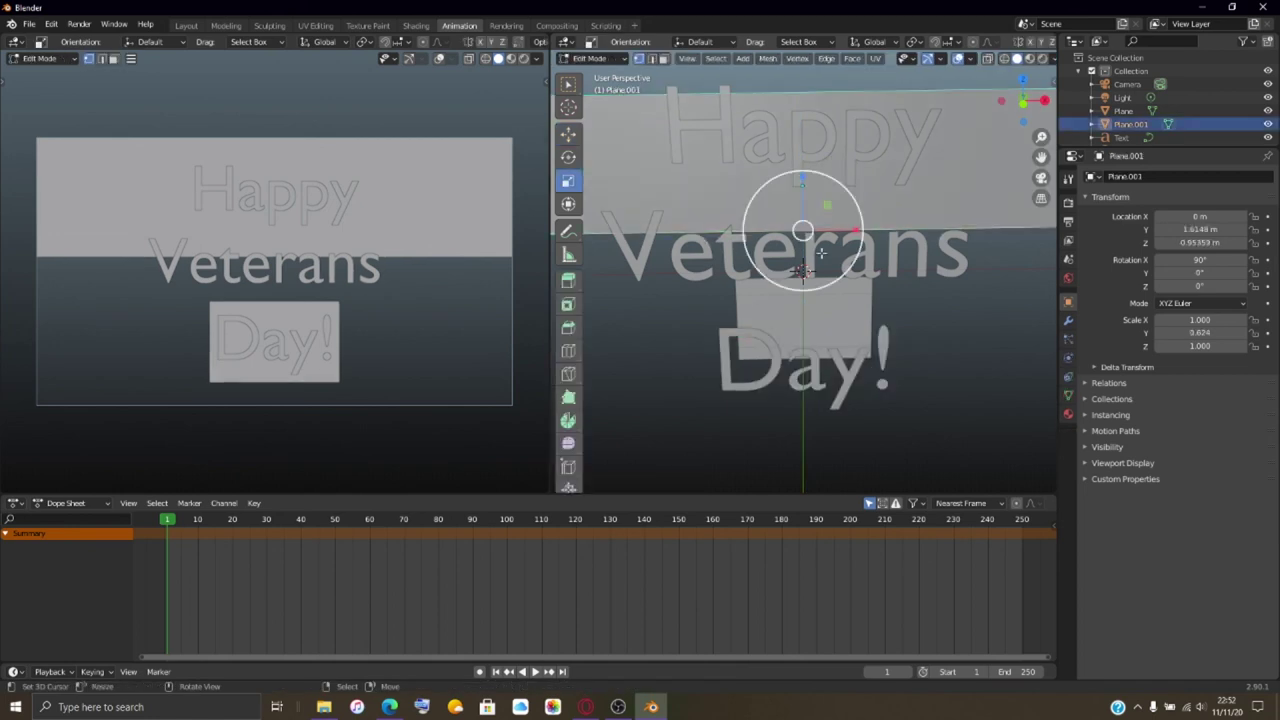
left_click(568, 133)
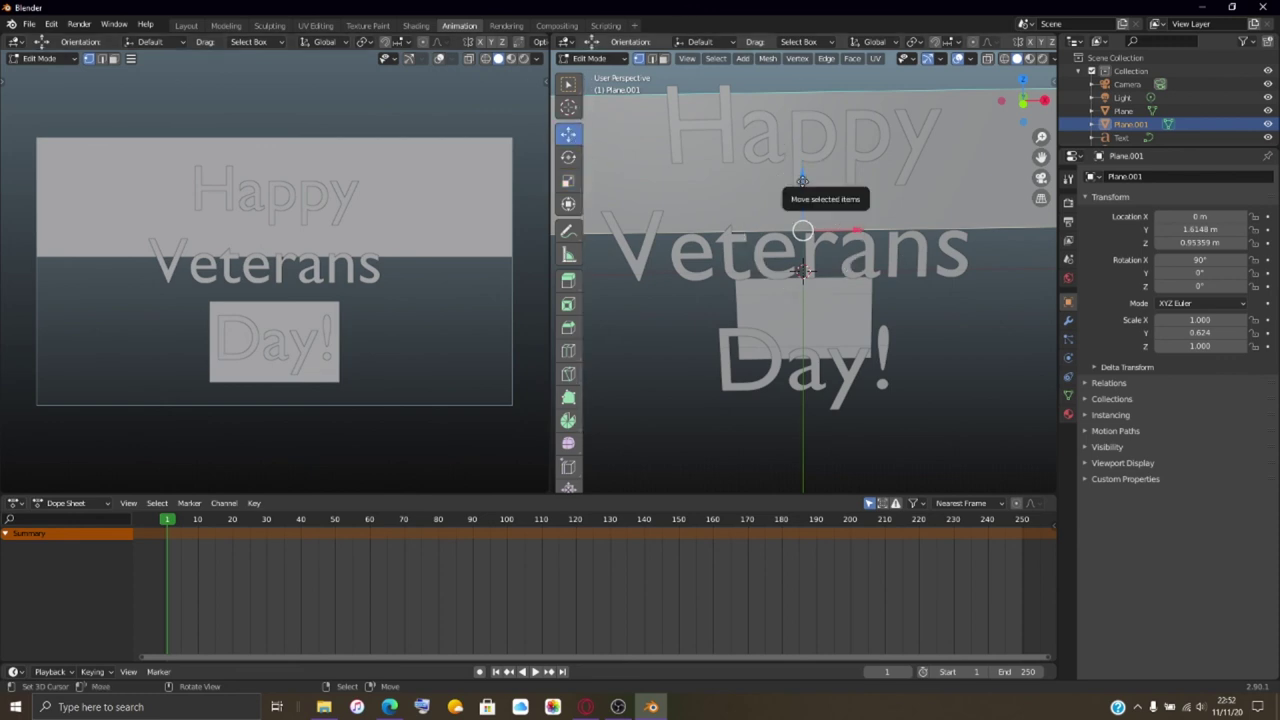
left_click_drag(798, 178, 805, 154)
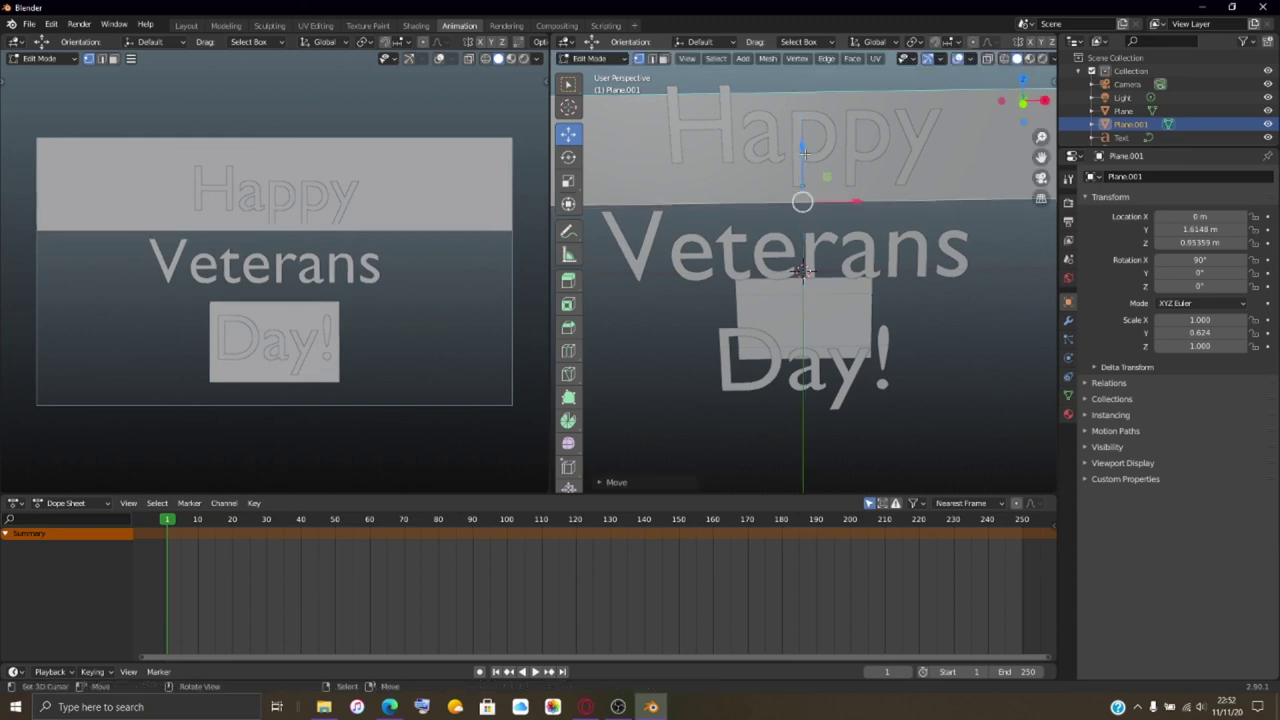
- Switch to editing the lower plane and scale its top edge along X to match the camera frame's width
left_click(755, 335)
key("Tab")
left_click(768, 323)
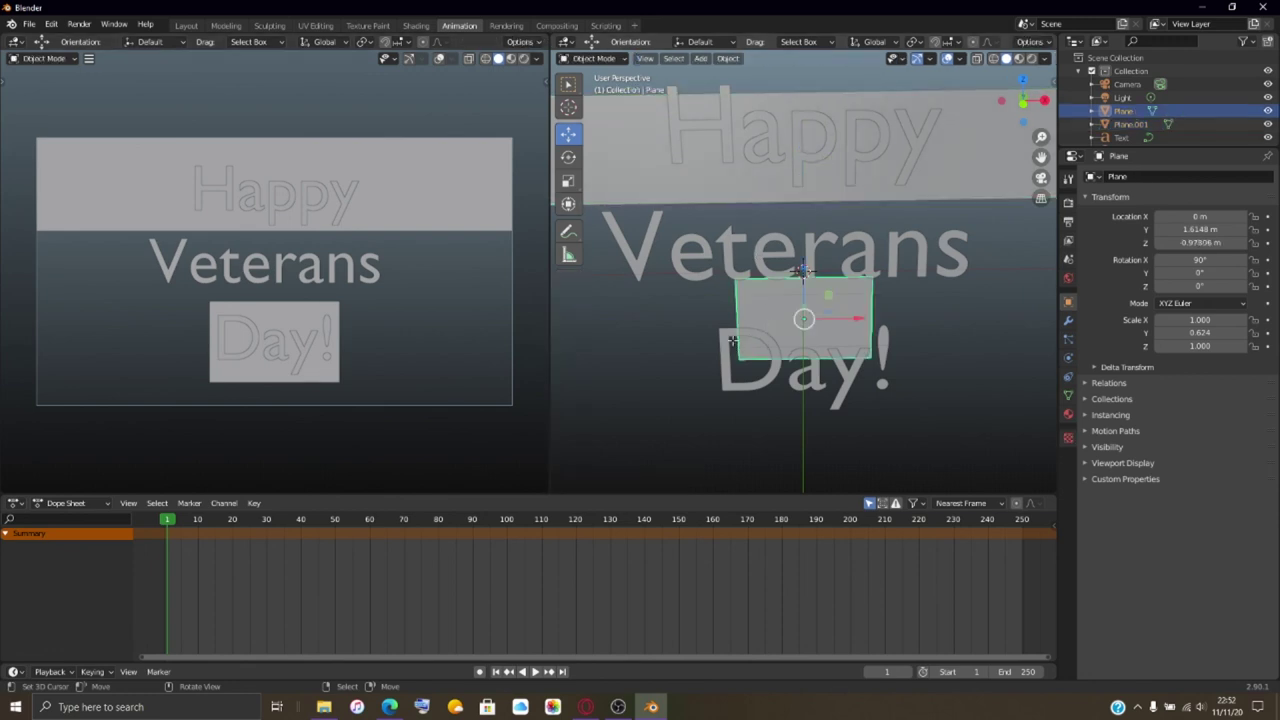
key("Tab")
left_click(731, 279)
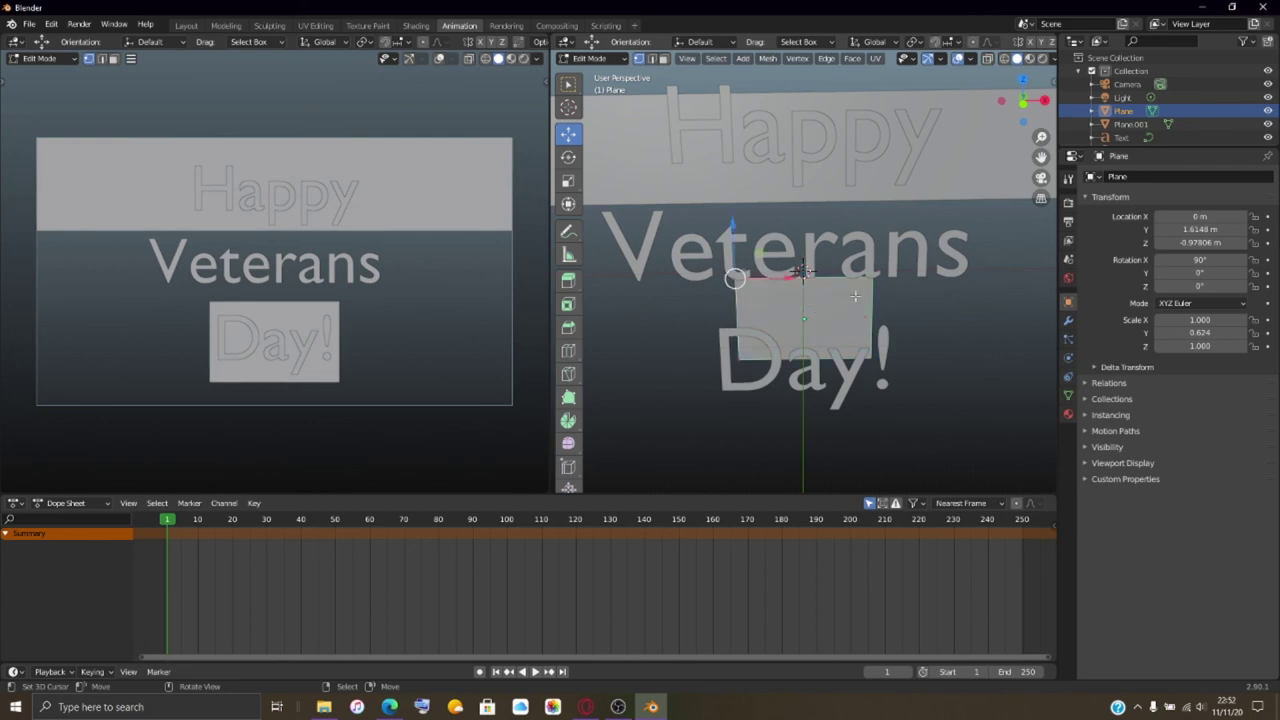
left_click(802, 275)
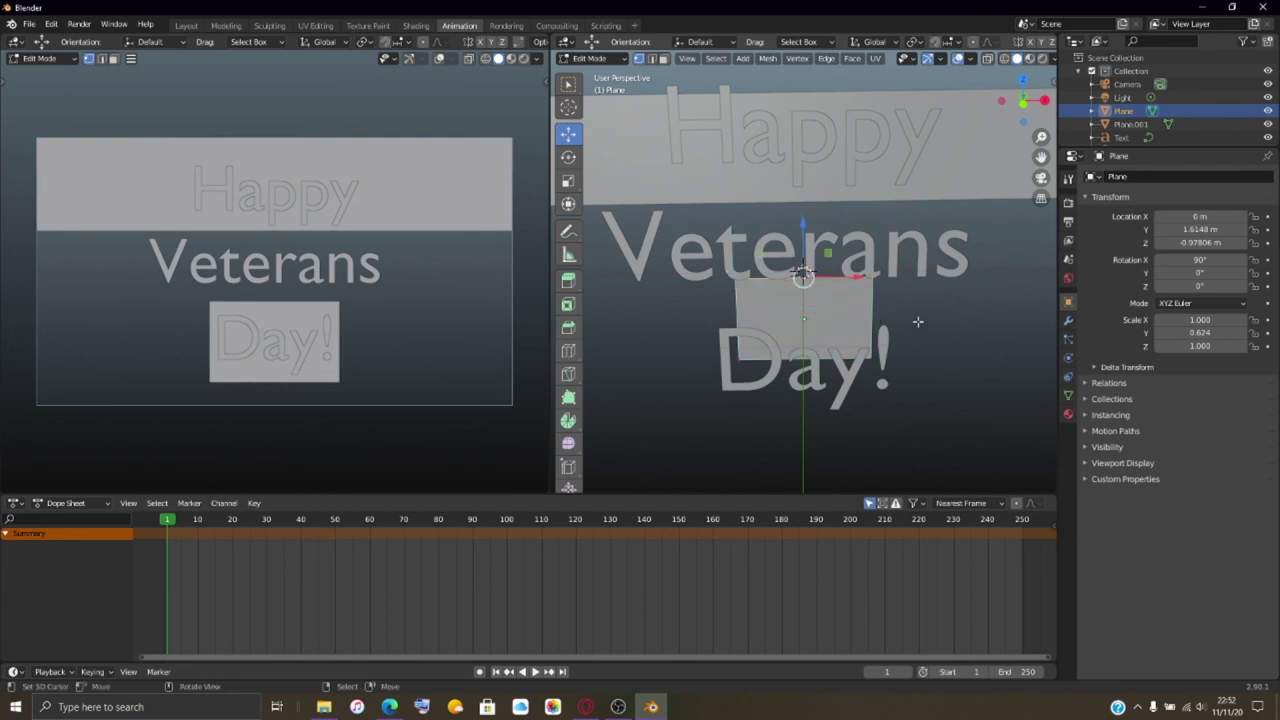
left_click(568, 180)
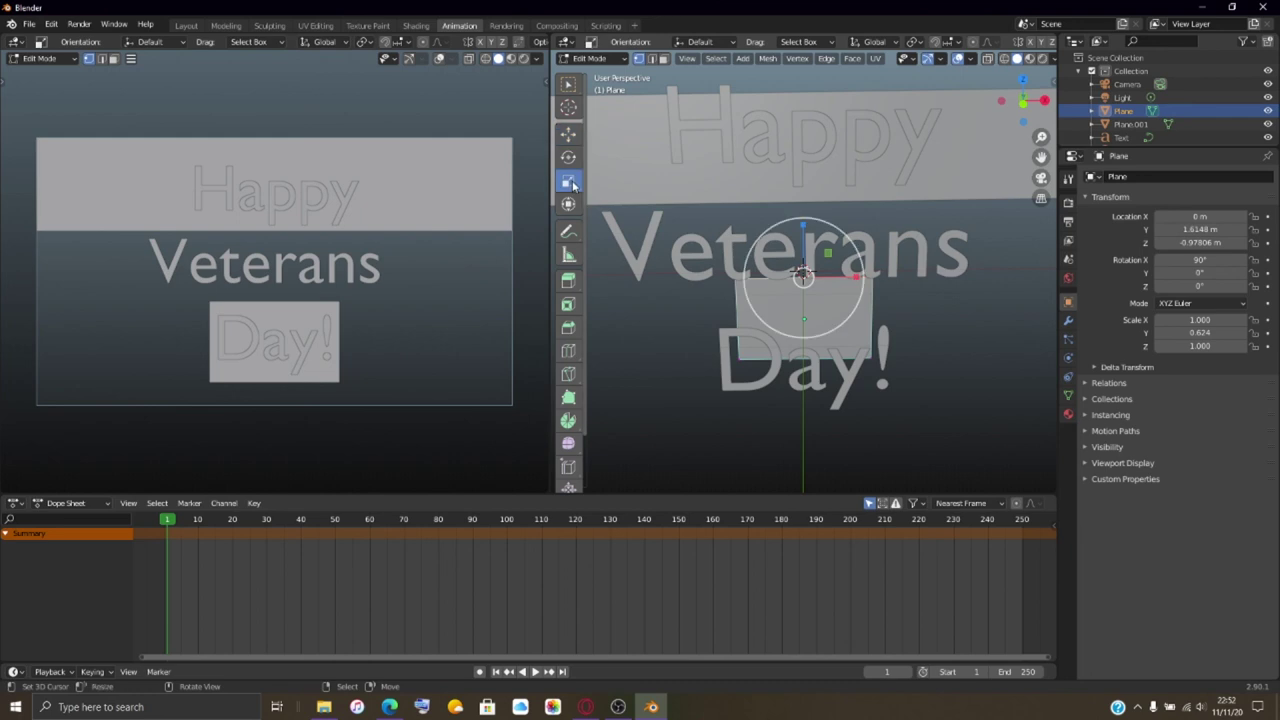
left_click_drag(846, 286, 970, 300)
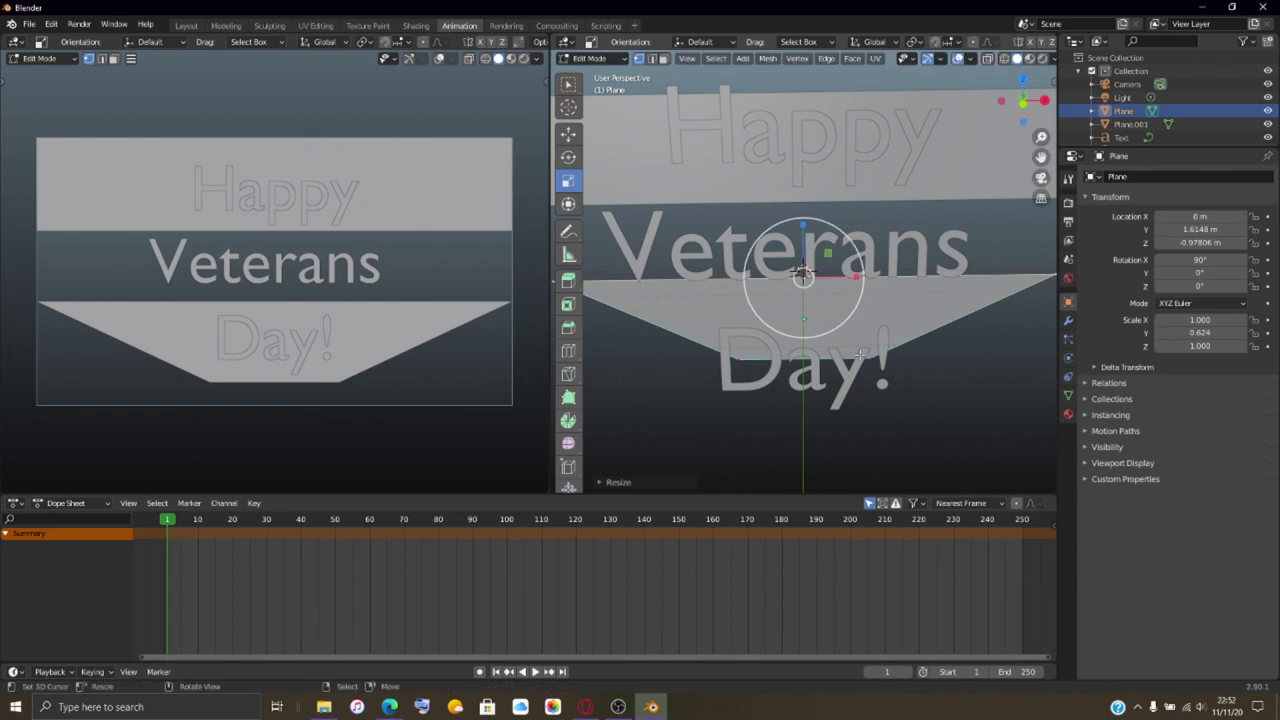
- Scale the lower plane's bottom edge by 3.6667 and move it down along Z to the bottom of the camera frame
left_click(739, 356)
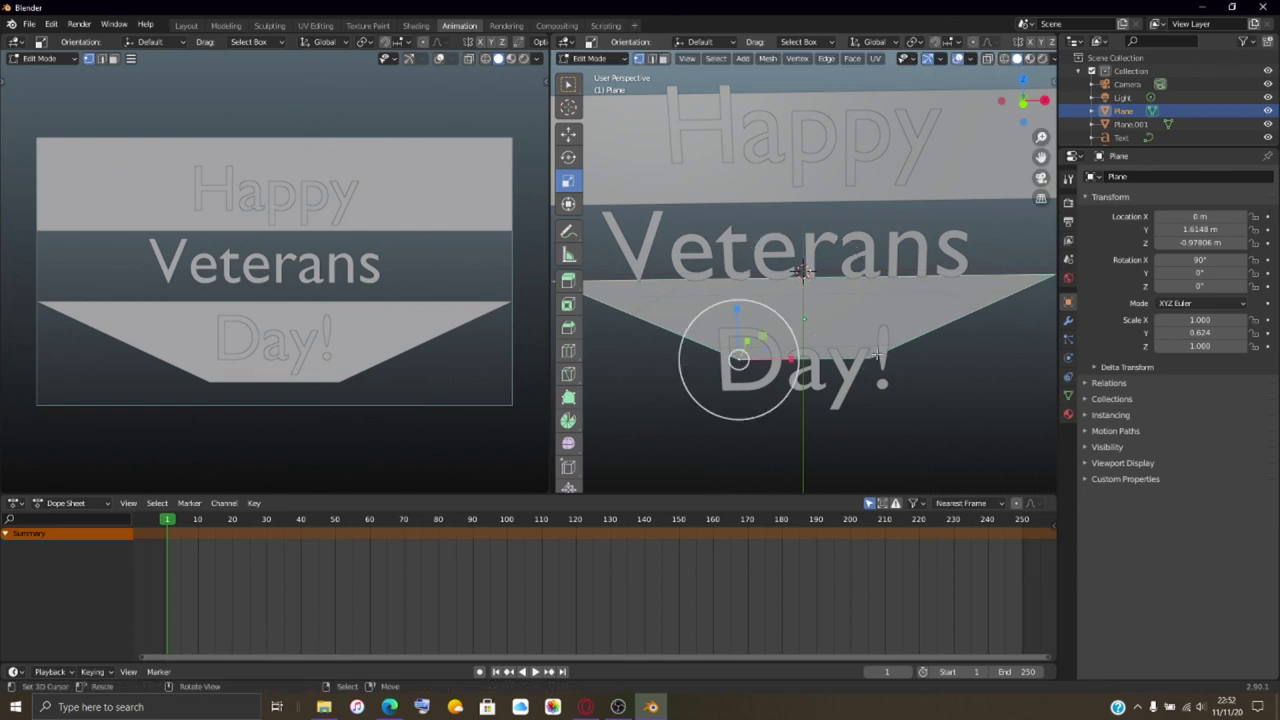
left_click(870, 357, "shift")
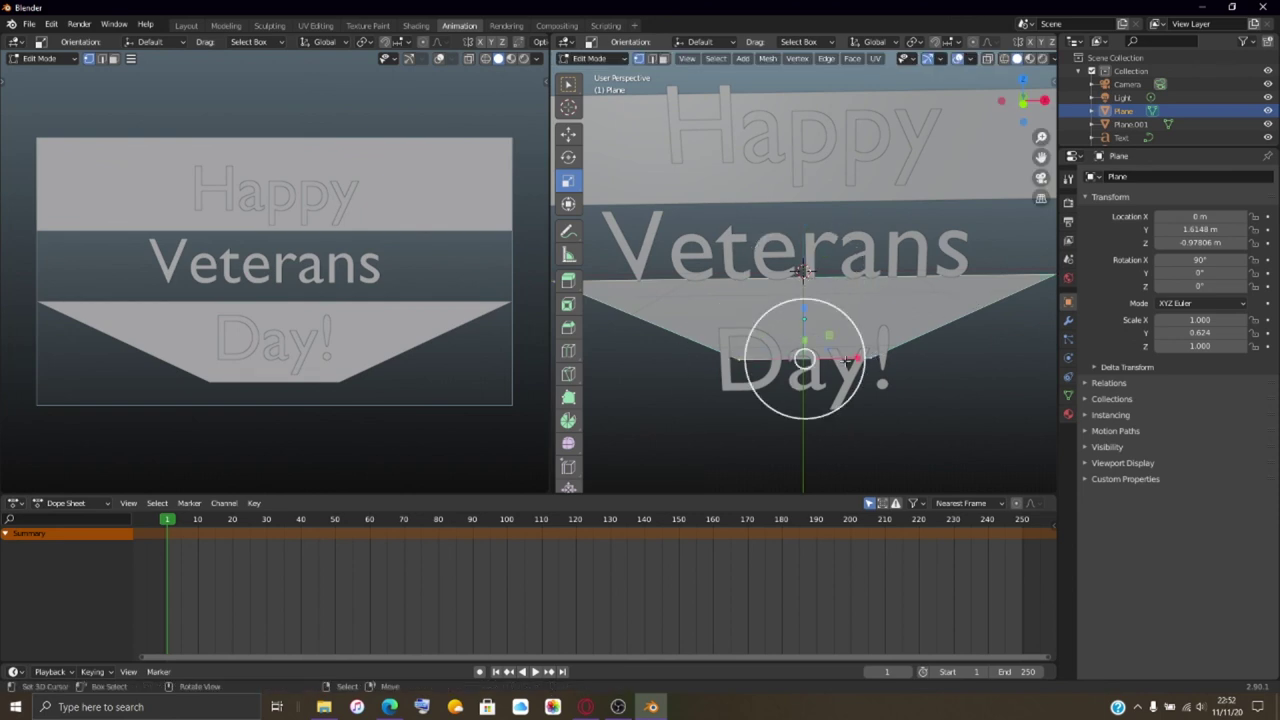
key("s")
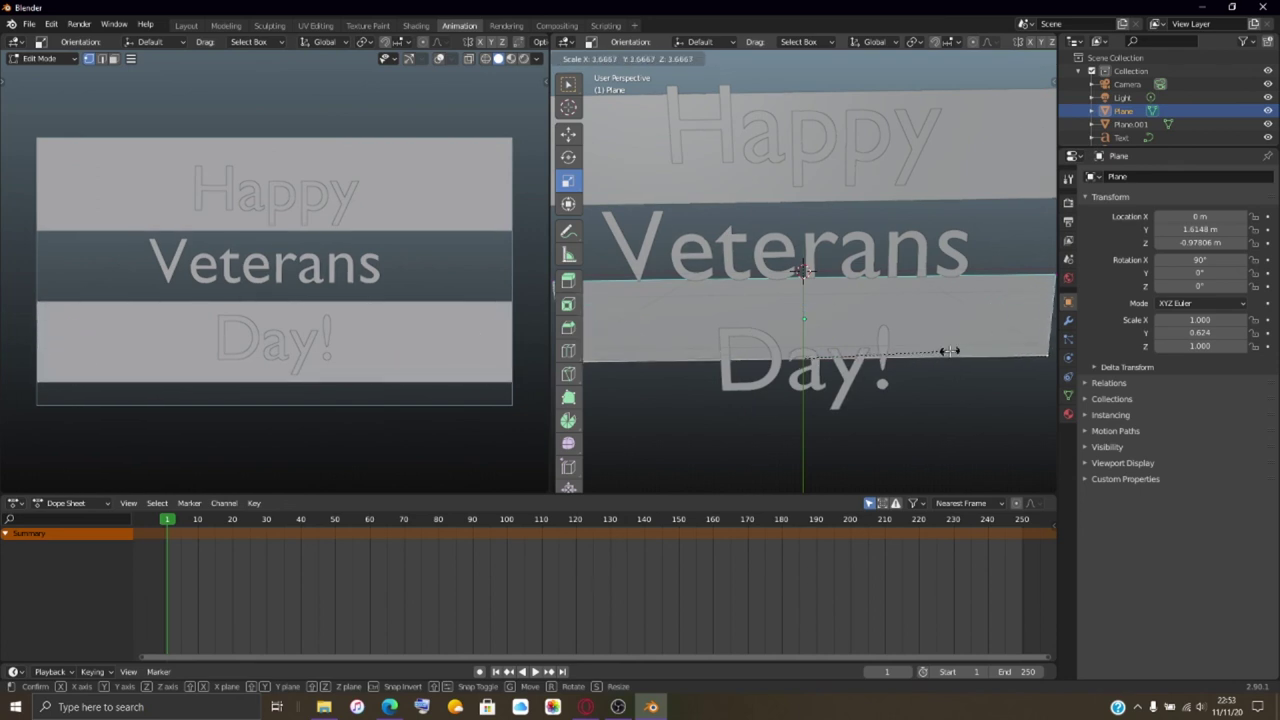
left_click(949, 351)
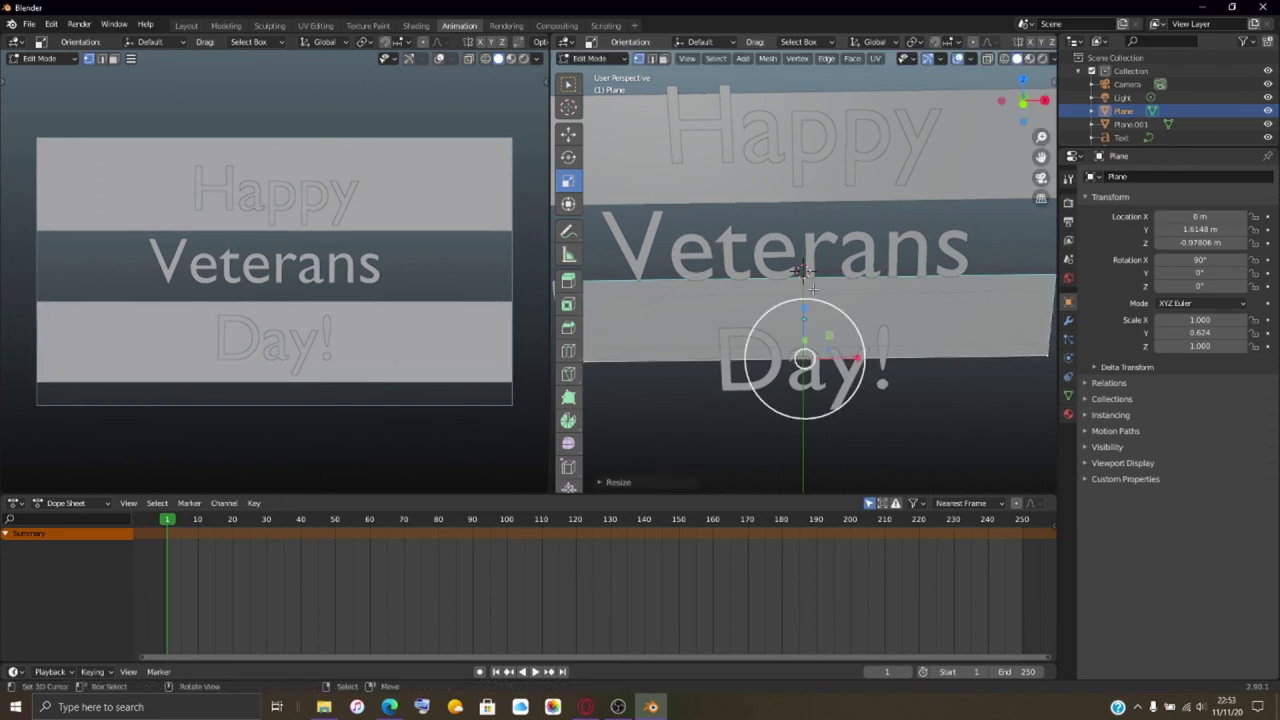
left_click(565, 132)
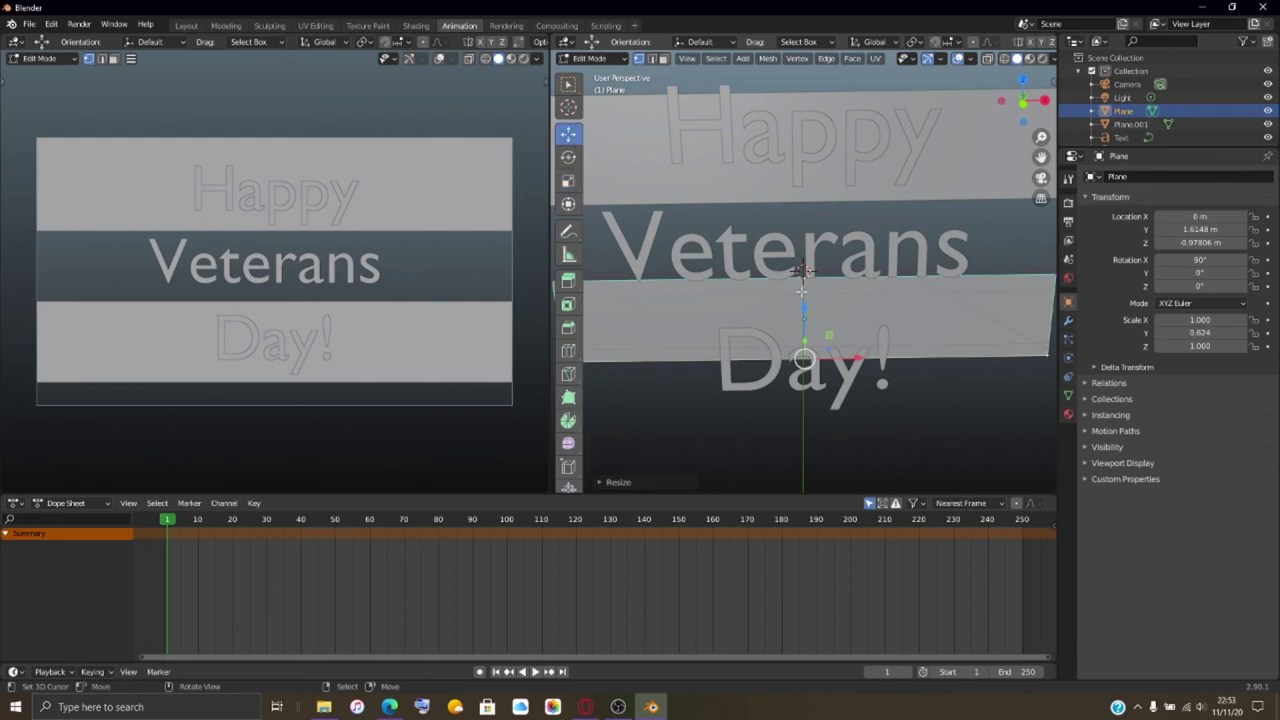
left_click_drag(802, 300, 800, 326)
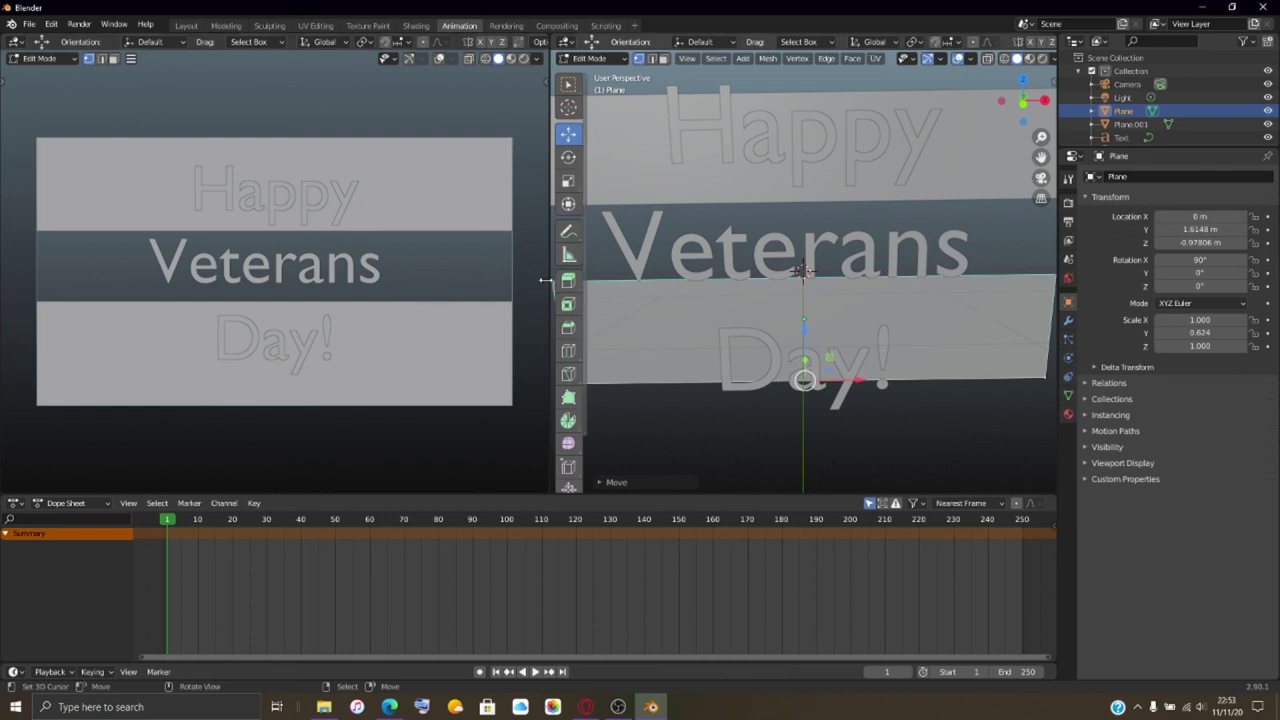
- Select both top corner vertices of the lower plane
scroll(736, 329, "down", 1)
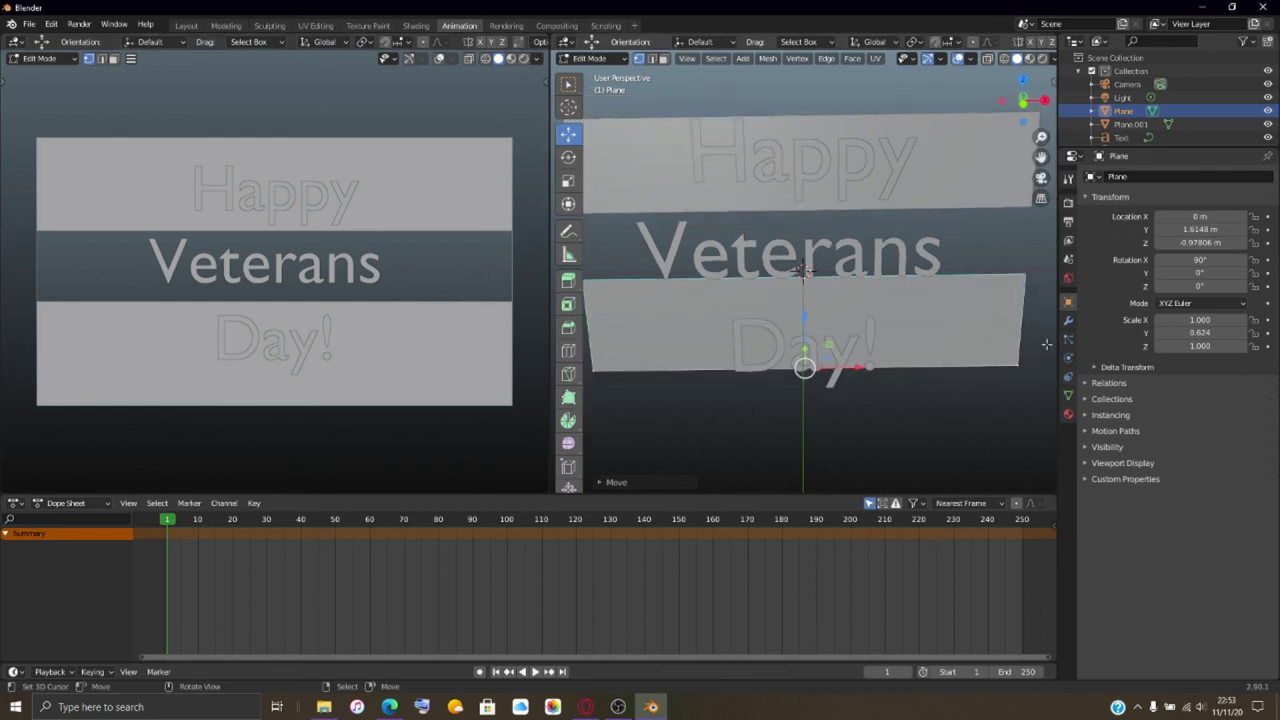
left_click(1027, 269)
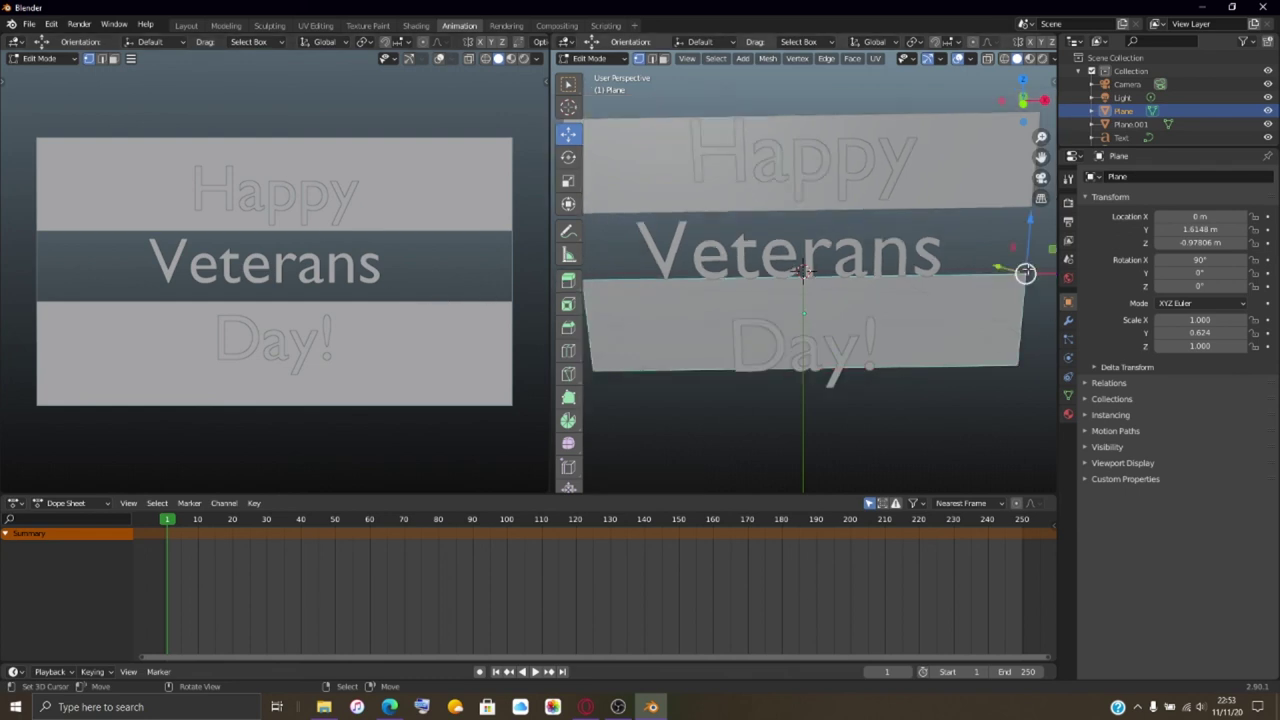
left_click(611, 278, "shift")
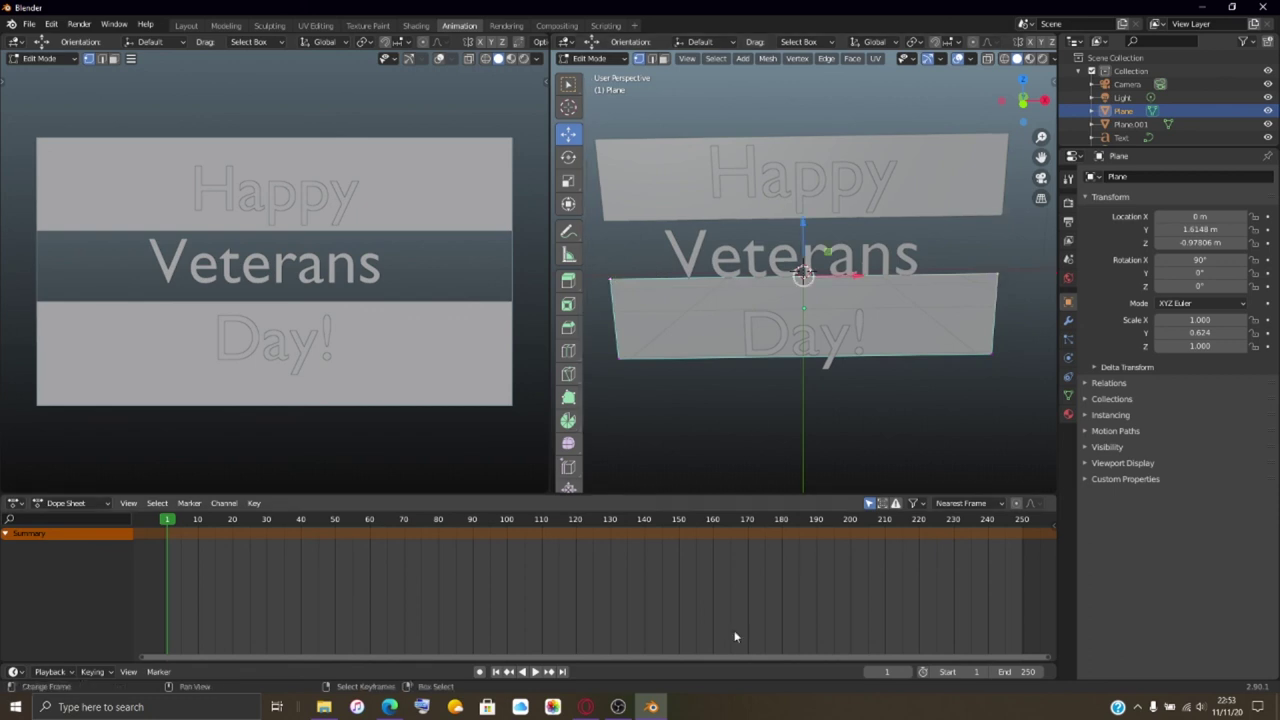
left_click(618, 707)
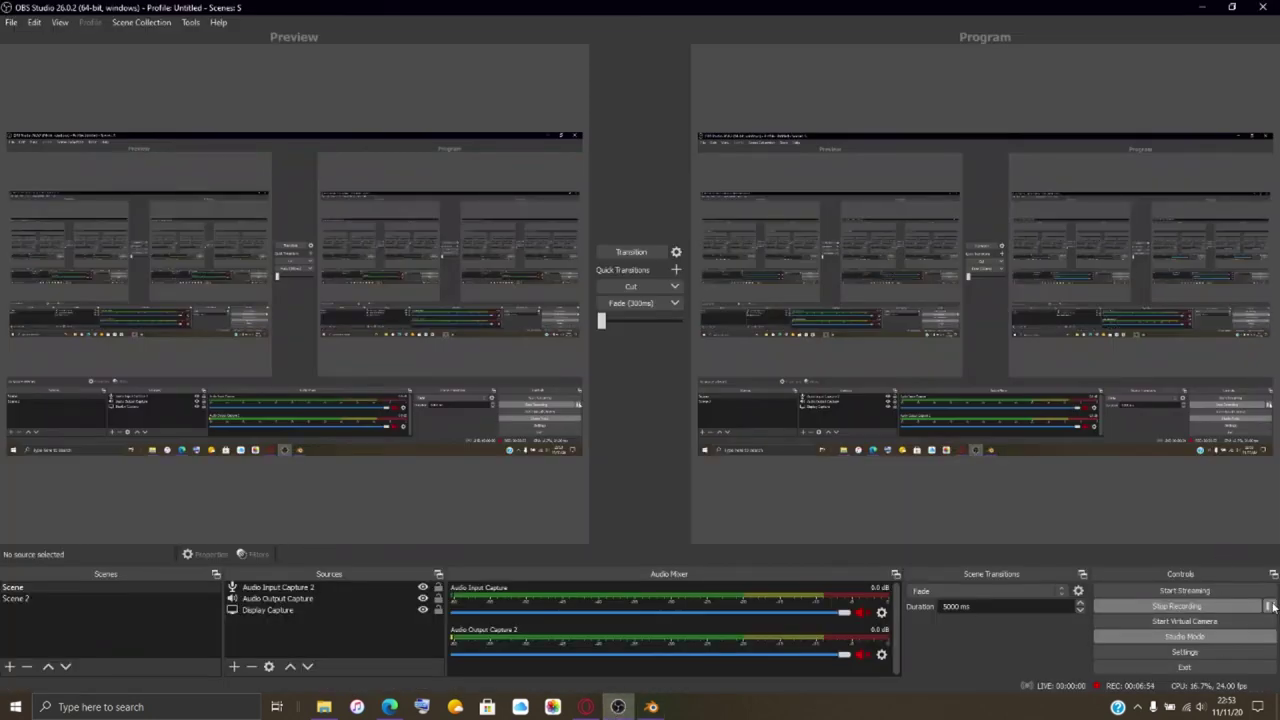
left_click(651, 707)
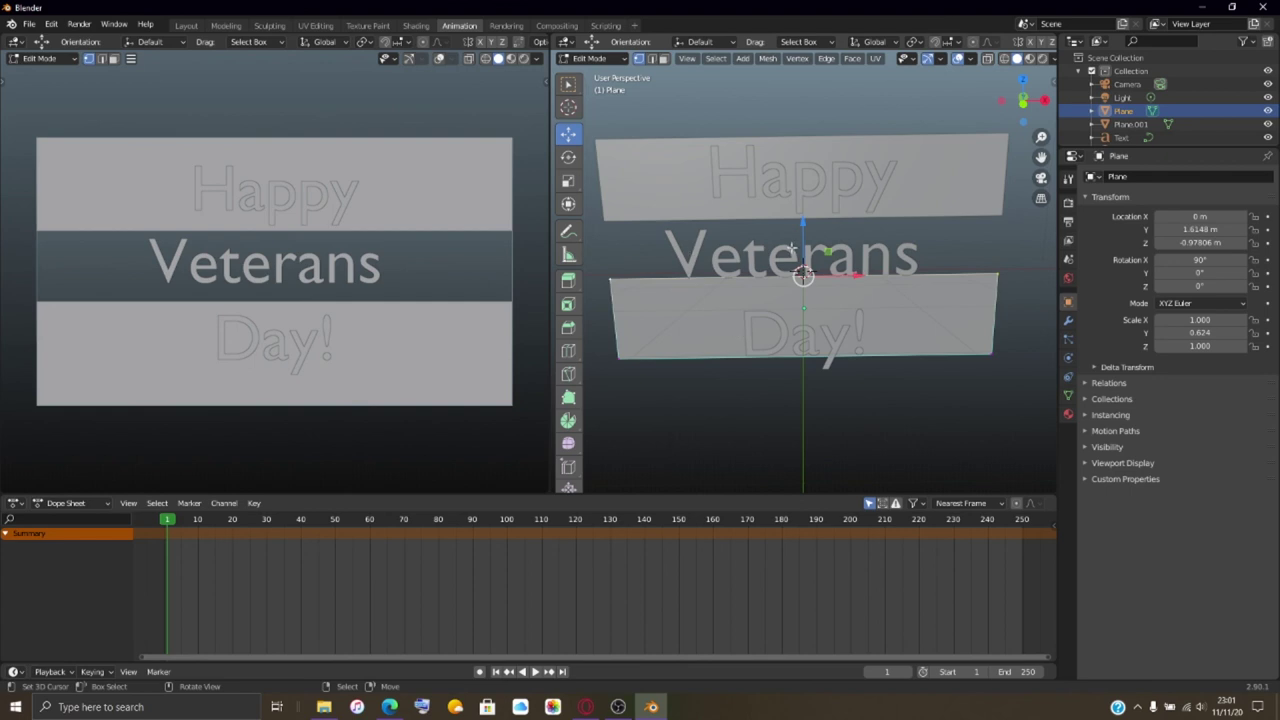
- Lower the selected top edge of the lower plane by about 0.1637 m along Z and return to Object Mode
mouse_move(804, 227)
left_mouse_down()
mouse_move(801, 242)
mouse_move(791, 236)
left_mouse_up()
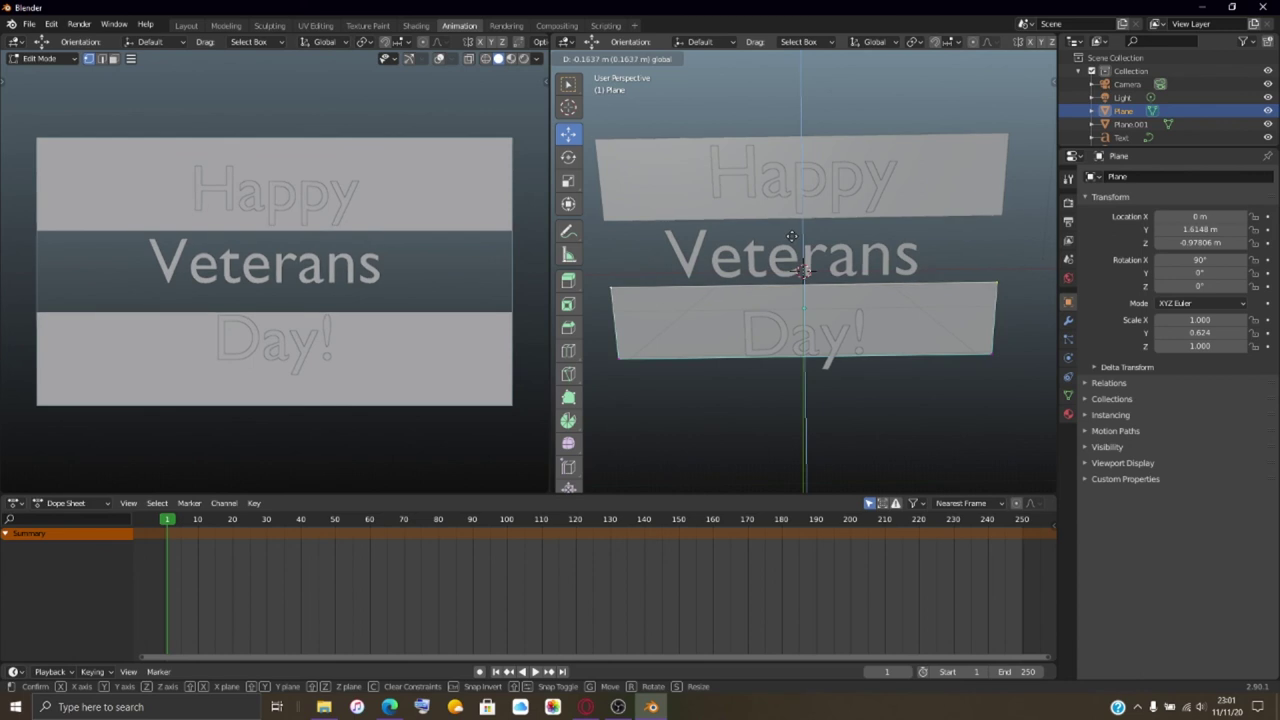
left_click_drag(791, 236, 791, 236)
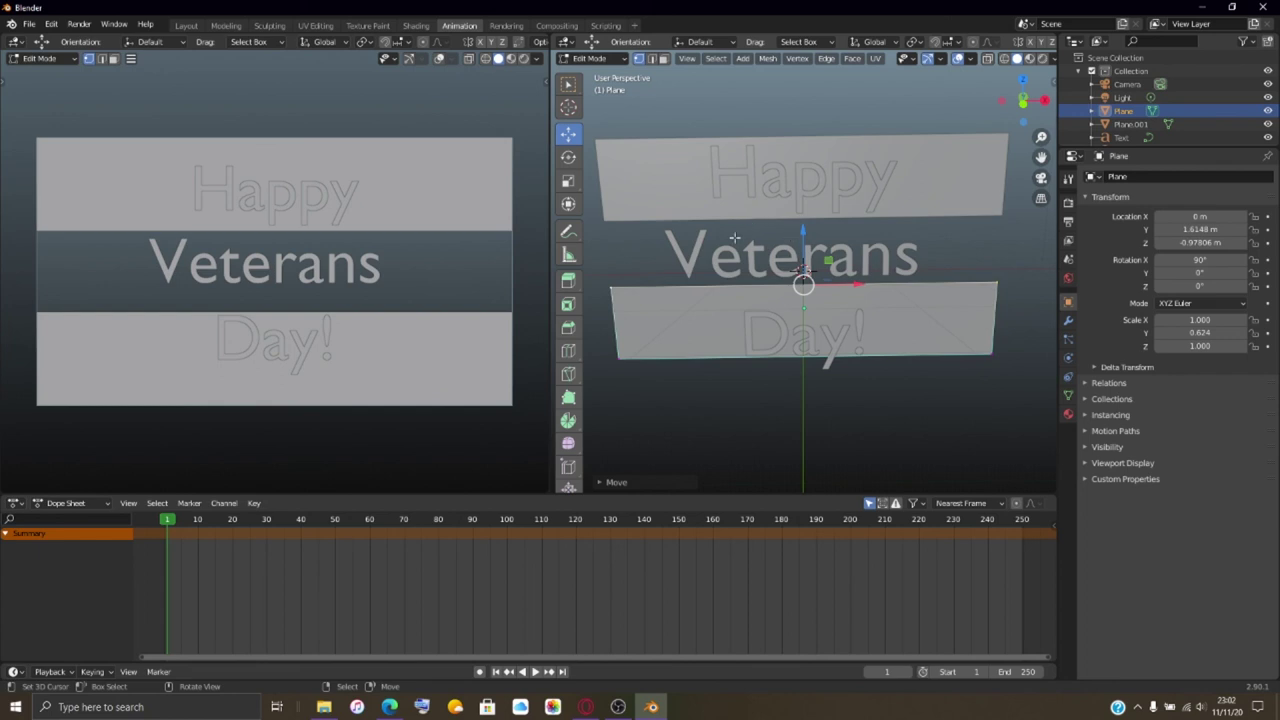
key("Tab")
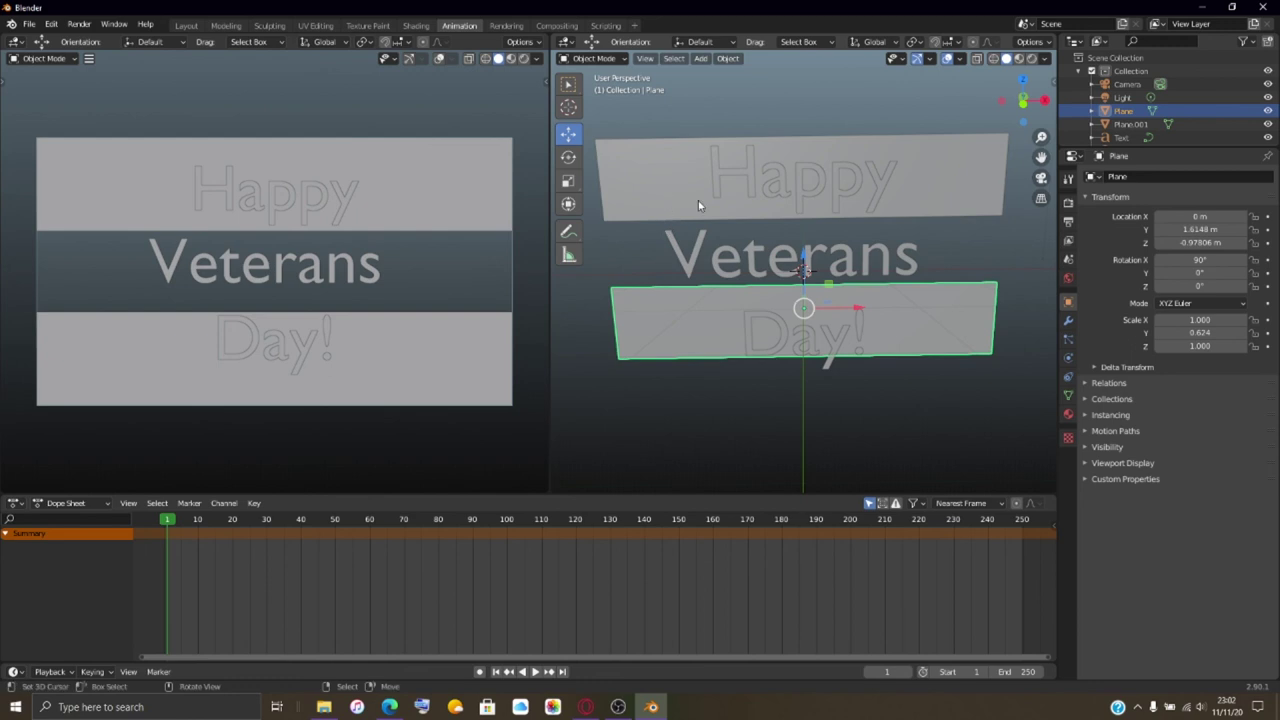
- Keep the lower plane in place, duplicate it and move the copy up along Z to 0.32549 m behind the "Veterans" text
left_click_drag(800, 262, 796, 250)
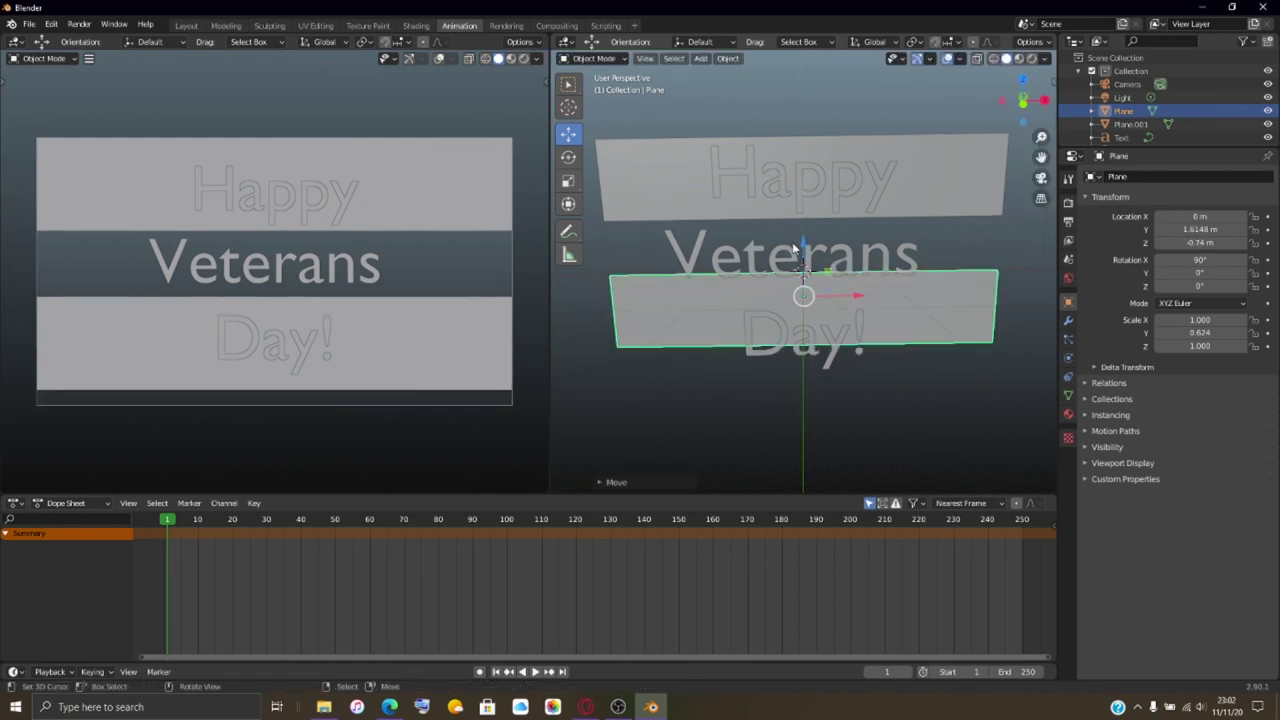
key("ctrl+z")
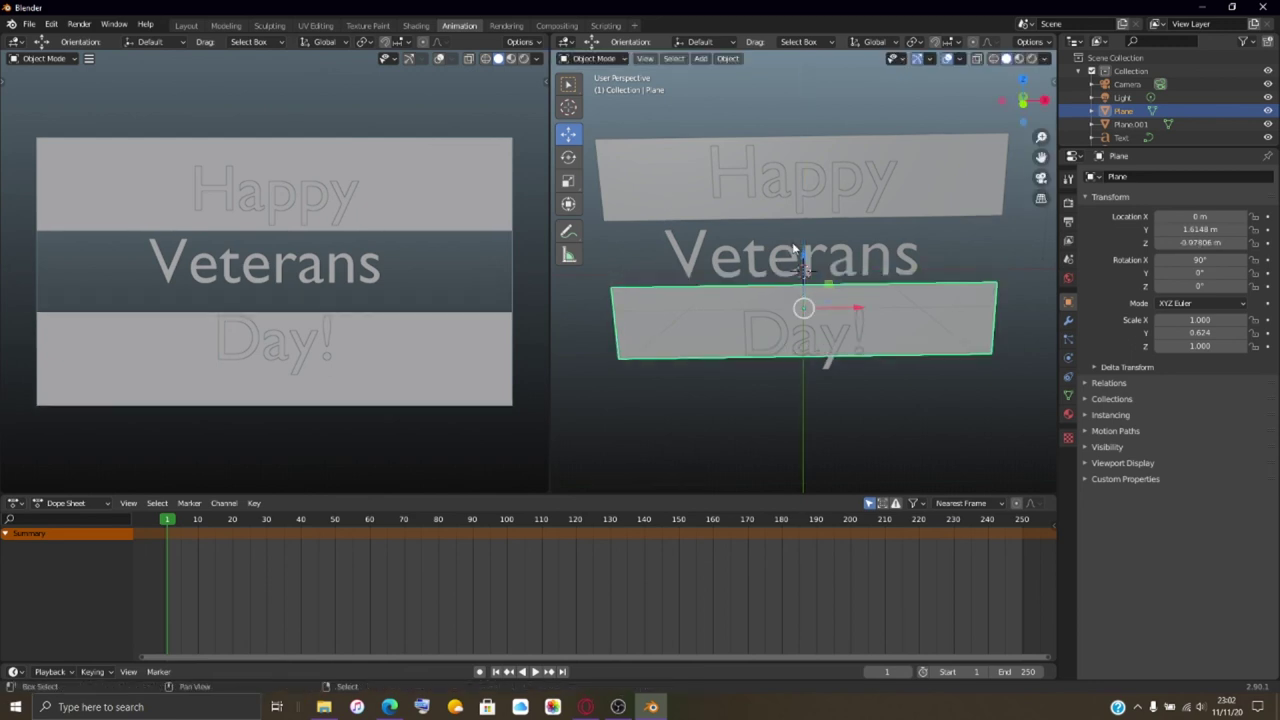
key("shift+d")
key("Escape")
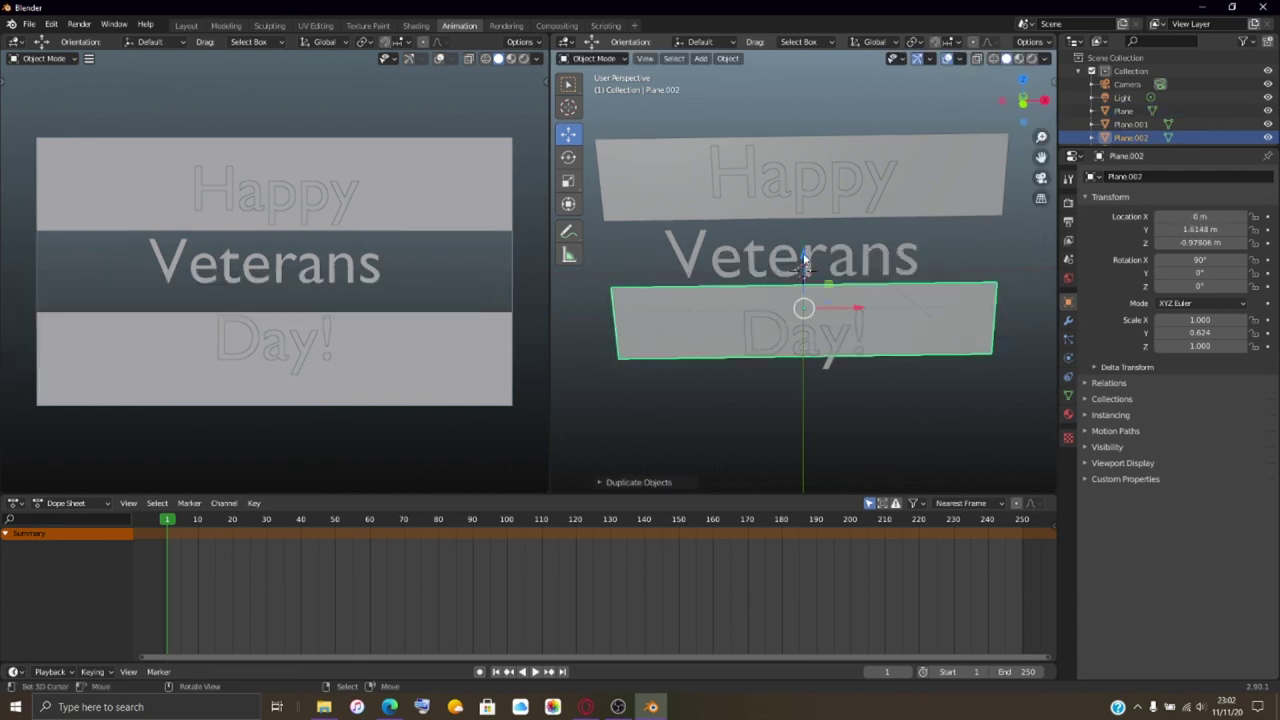
key("g")
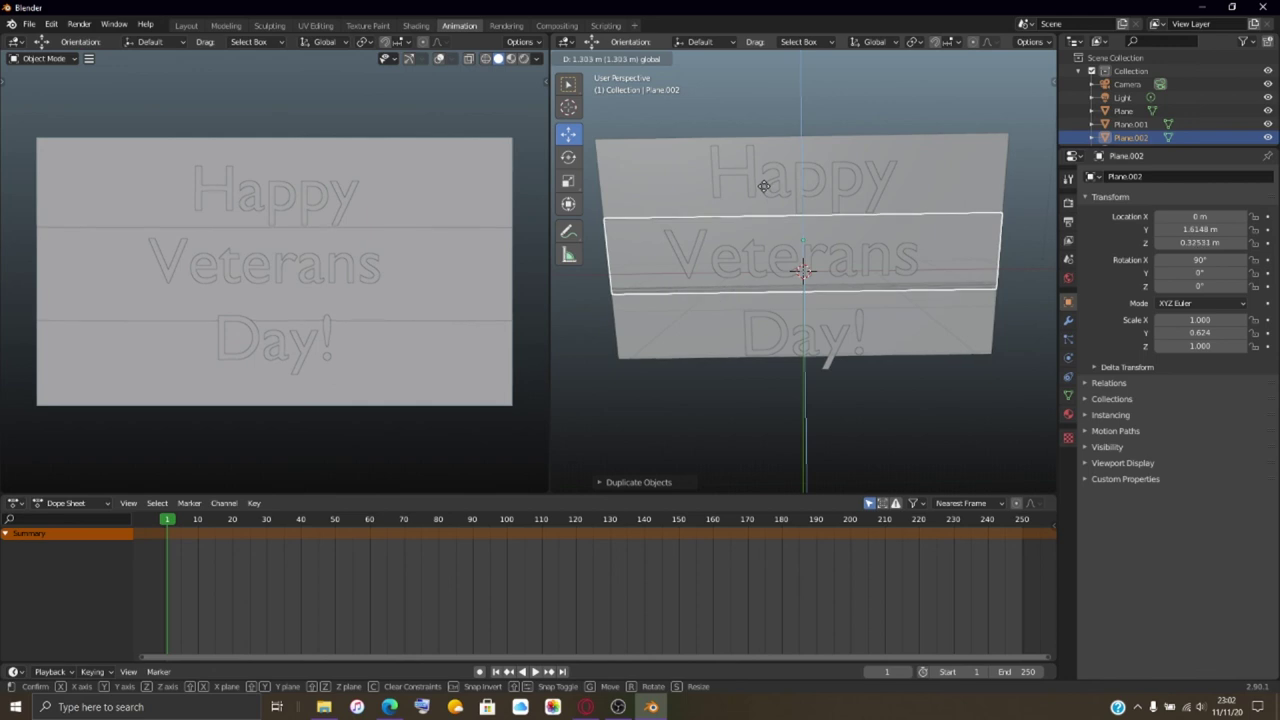
left_click(765, 190)
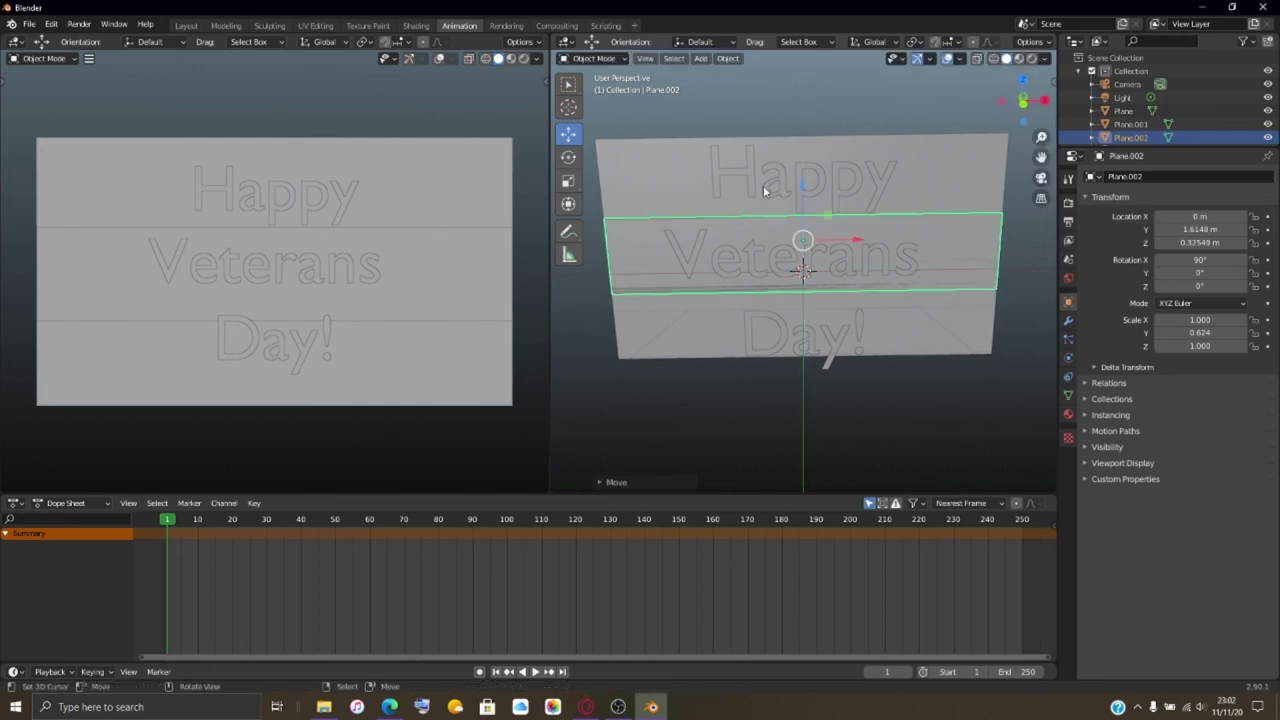
- In Edit Mode, raise the middle plane's bottom edge along Z to meet the lower plane's top edge
key("Tab")
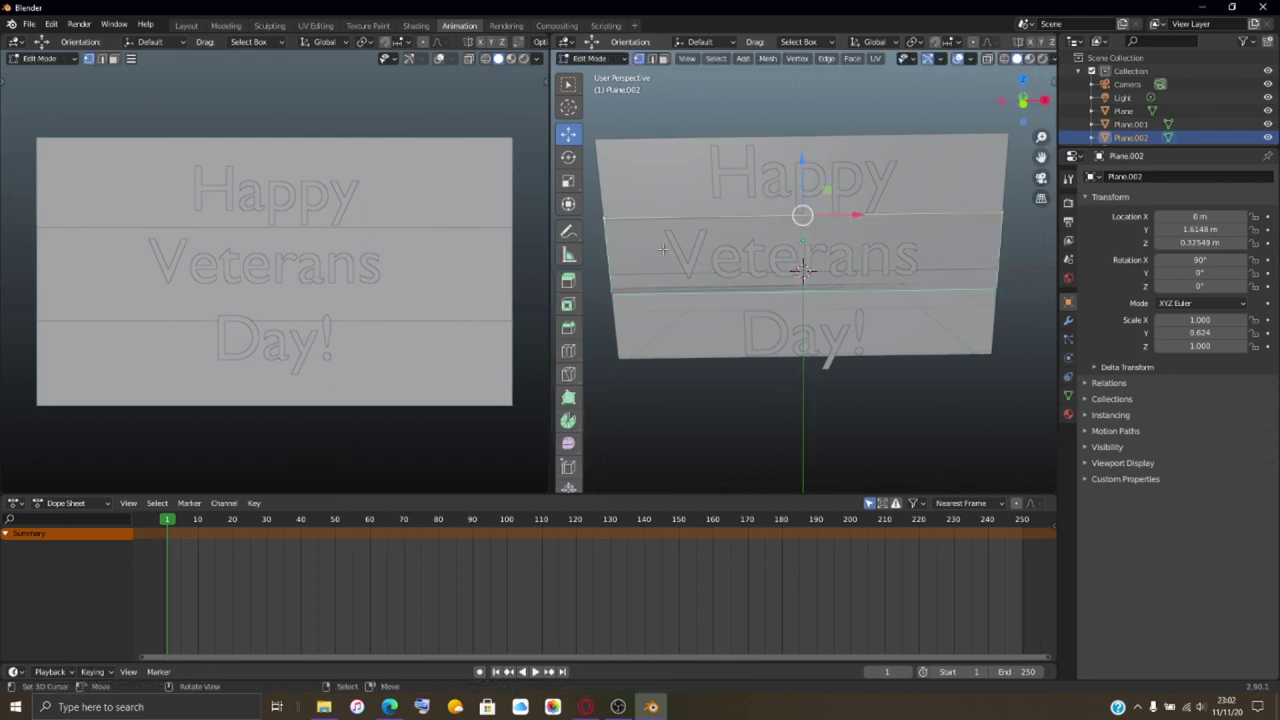
left_click(614, 292)
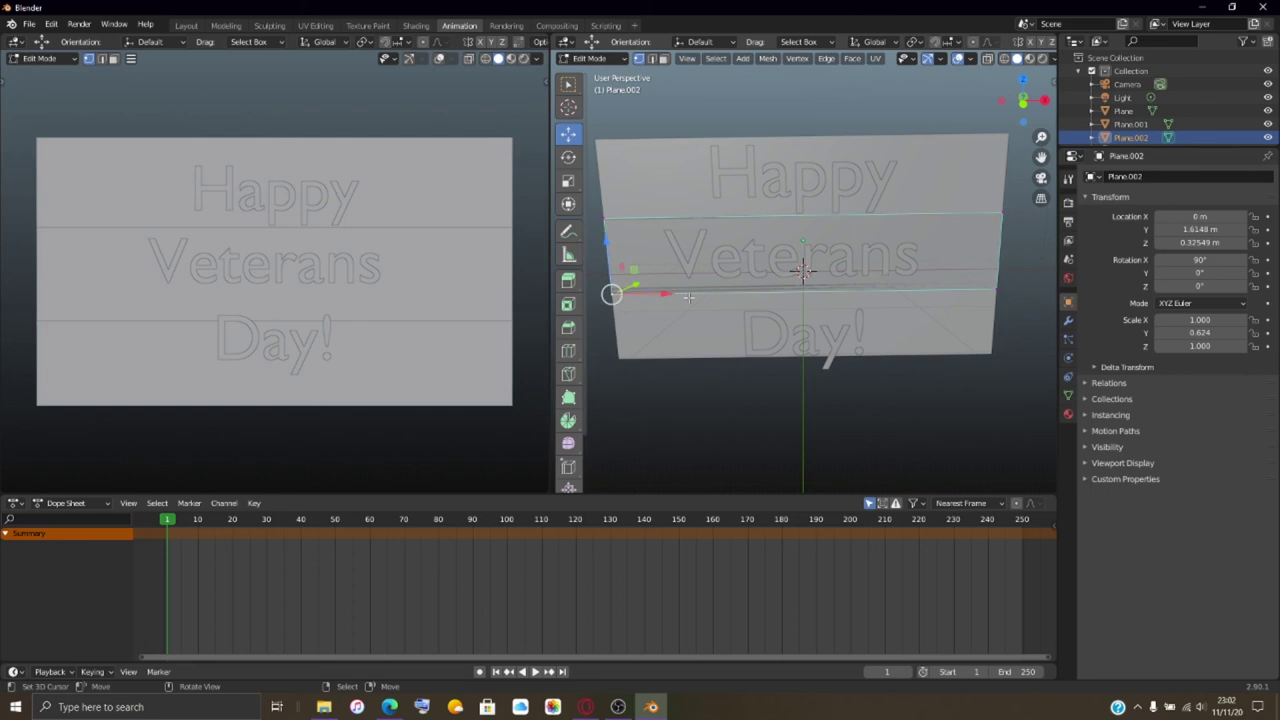
left_click(995, 290, "shift")
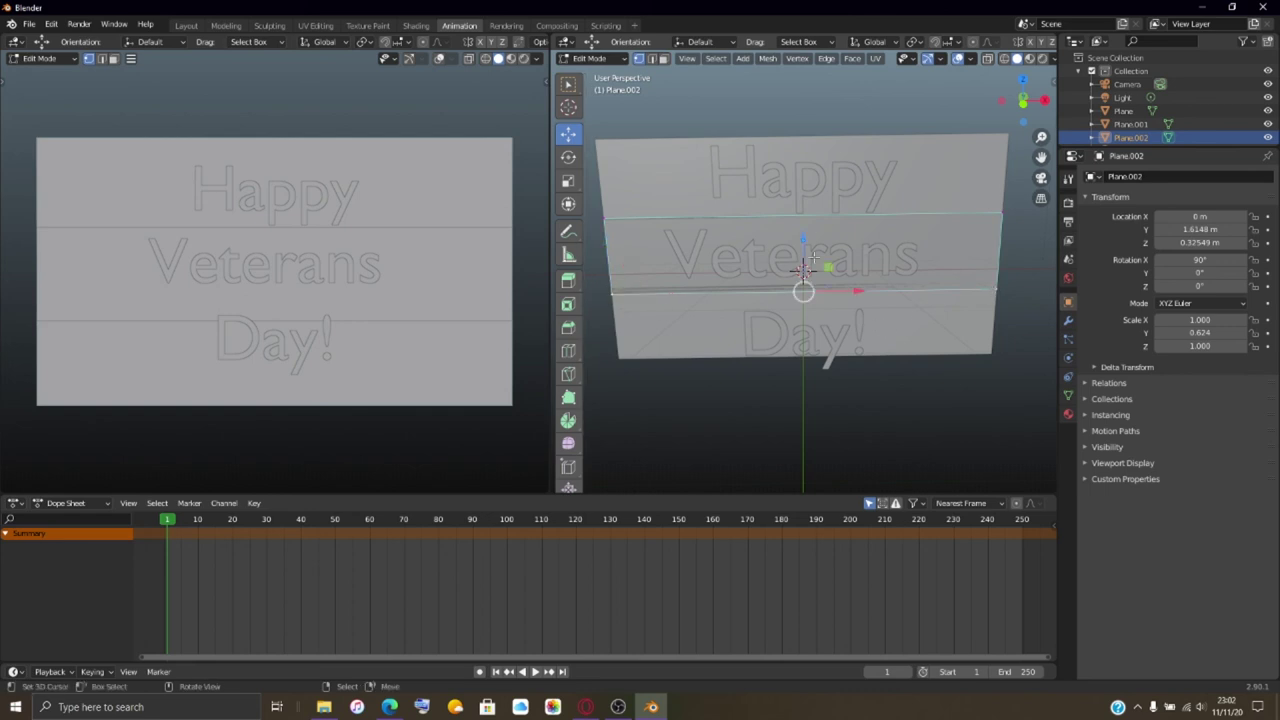
key("g")
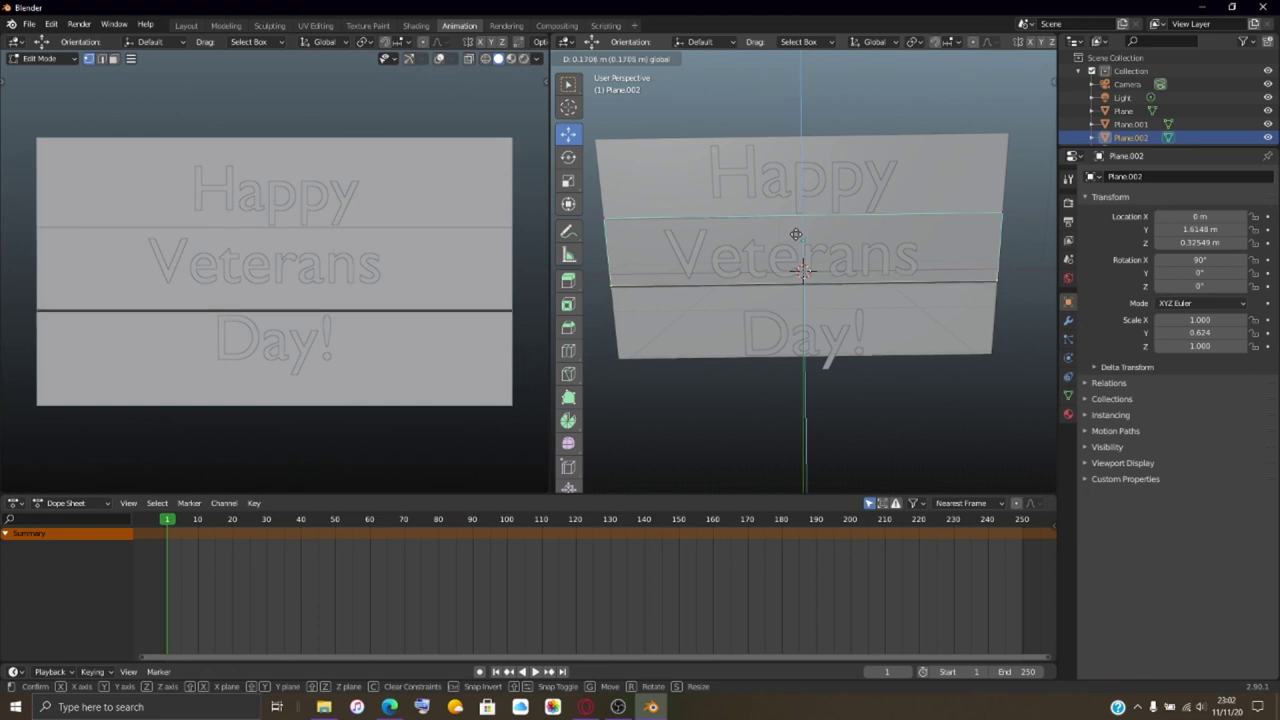
left_click(797, 233)
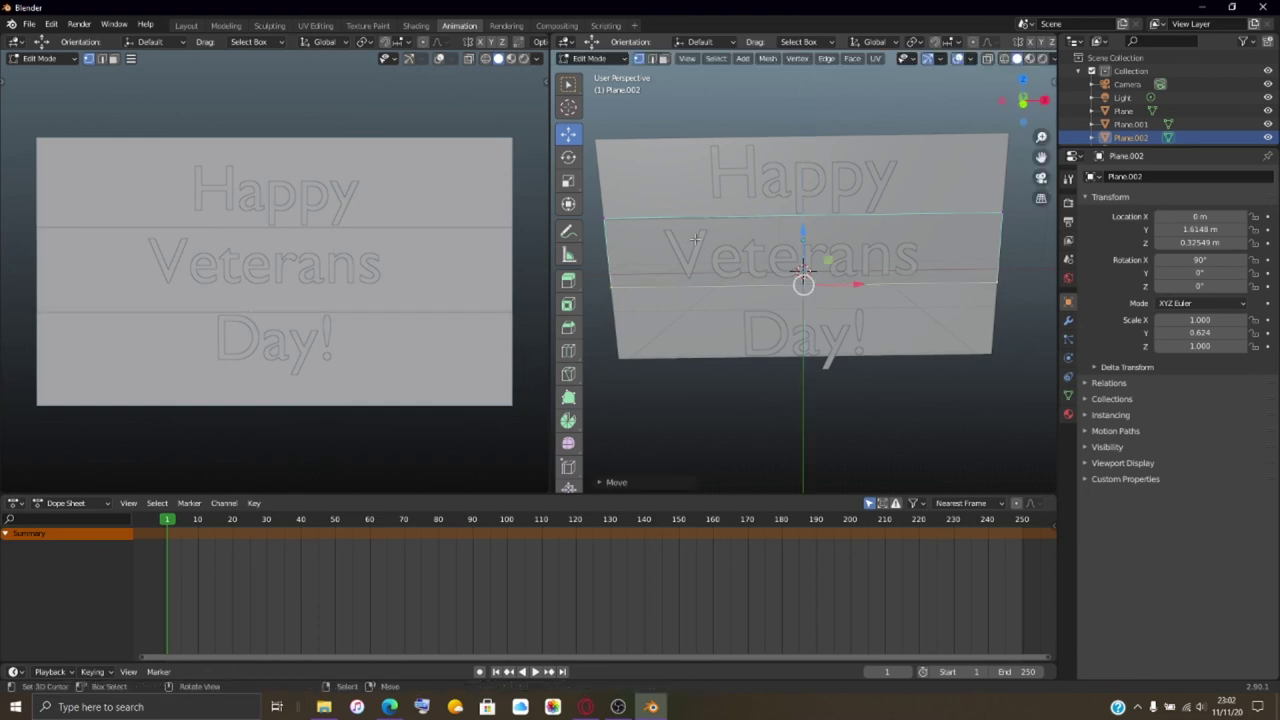
- Lower the middle plane's top edge slightly along Z to meet the upper plane and return to Object Mode
left_click(599, 217)
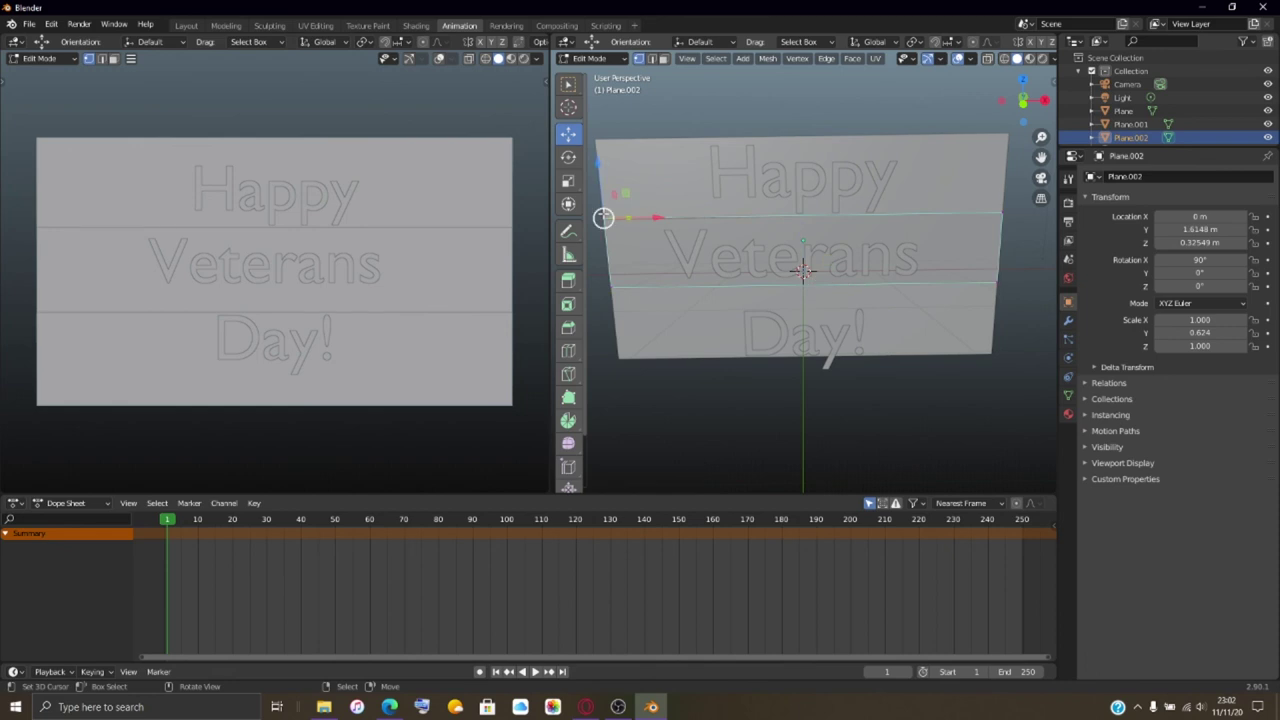
left_click(1003, 212, "shift")
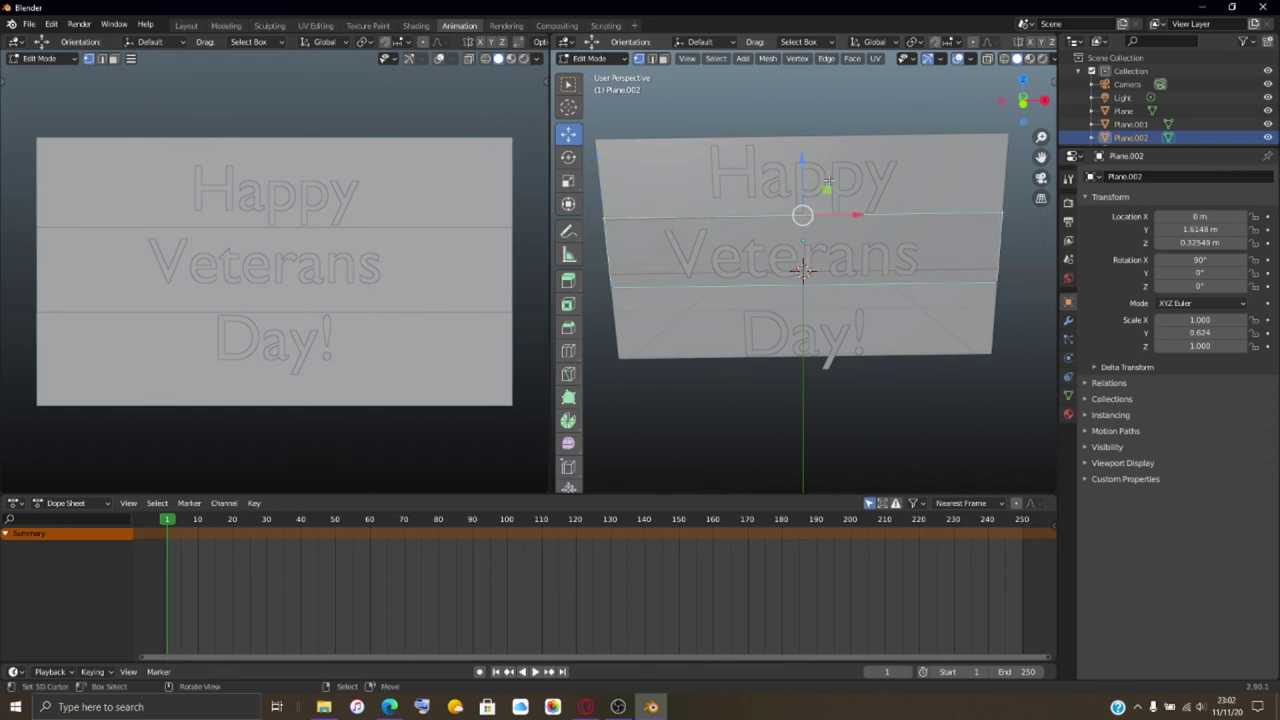
left_click_drag(802, 160, 800, 164)
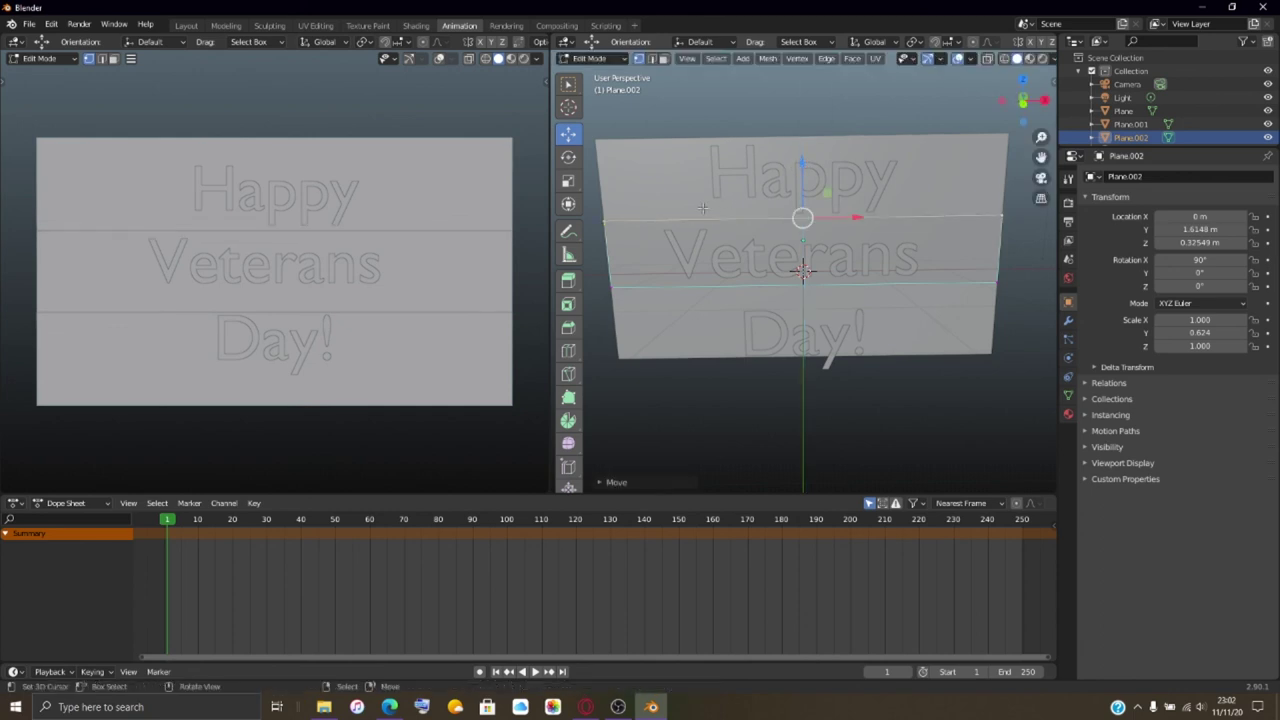
key("Tab")
scroll(713, 242, "up", 3)
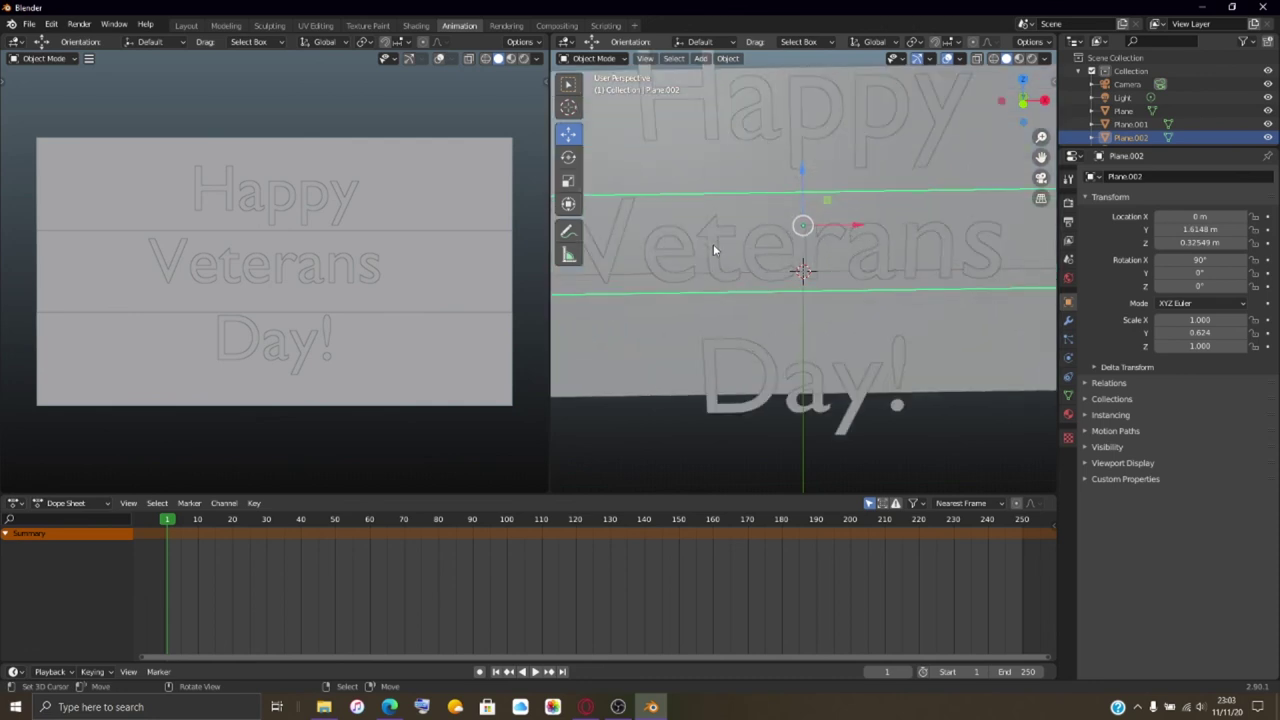
scroll(713, 244, "down", 4)
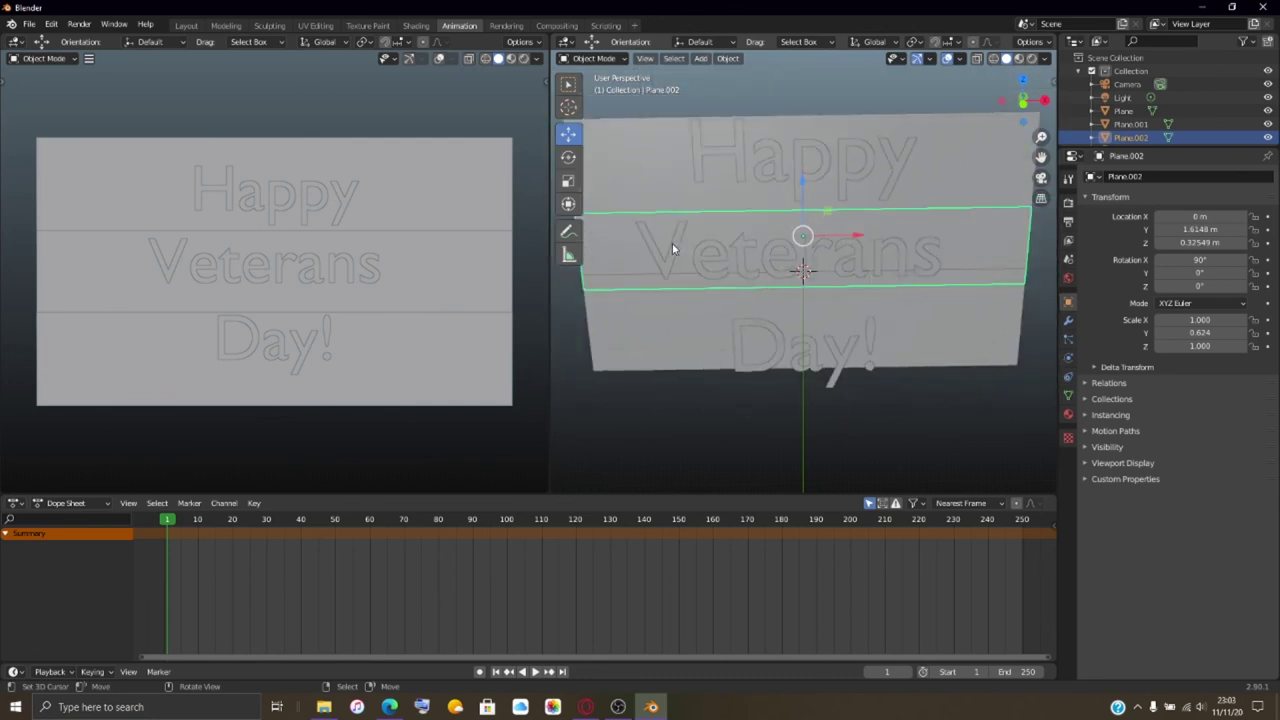
- Add a new material to the upper plane and set its base color to red with hue 0.976 and saturation 1.000
left_click(660, 184)
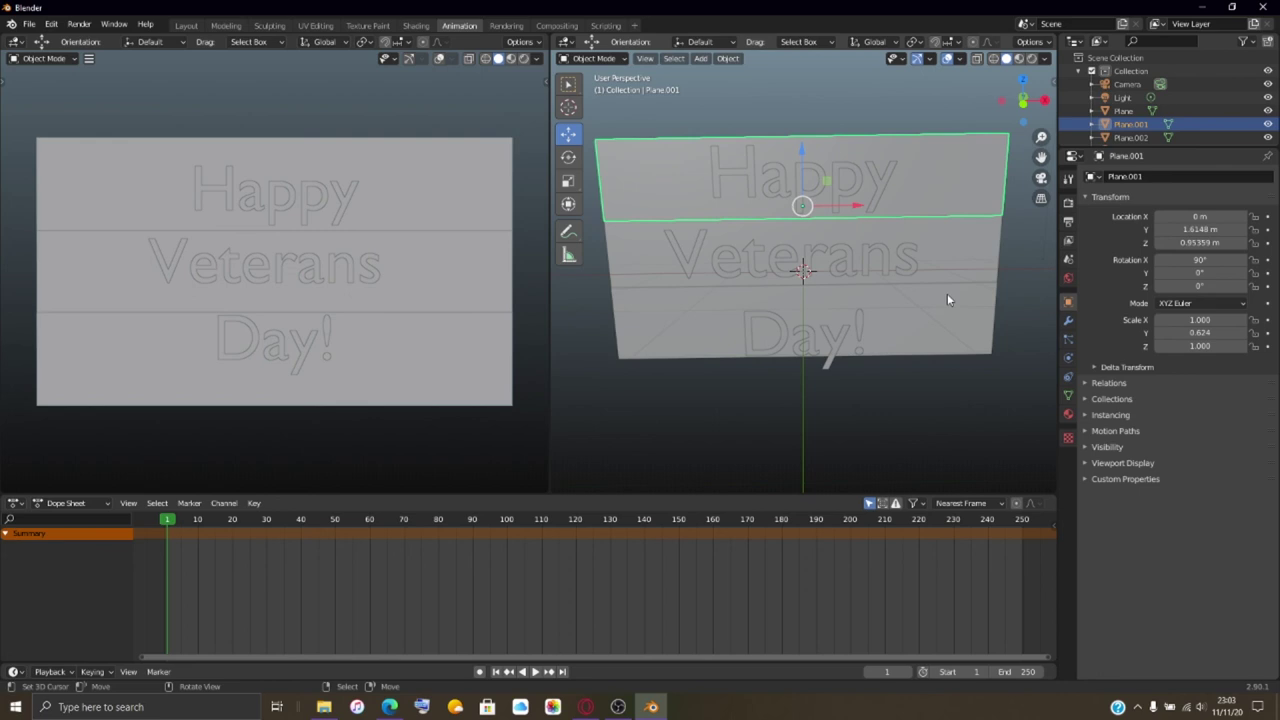
left_click(1068, 415)
left_click(1127, 236)
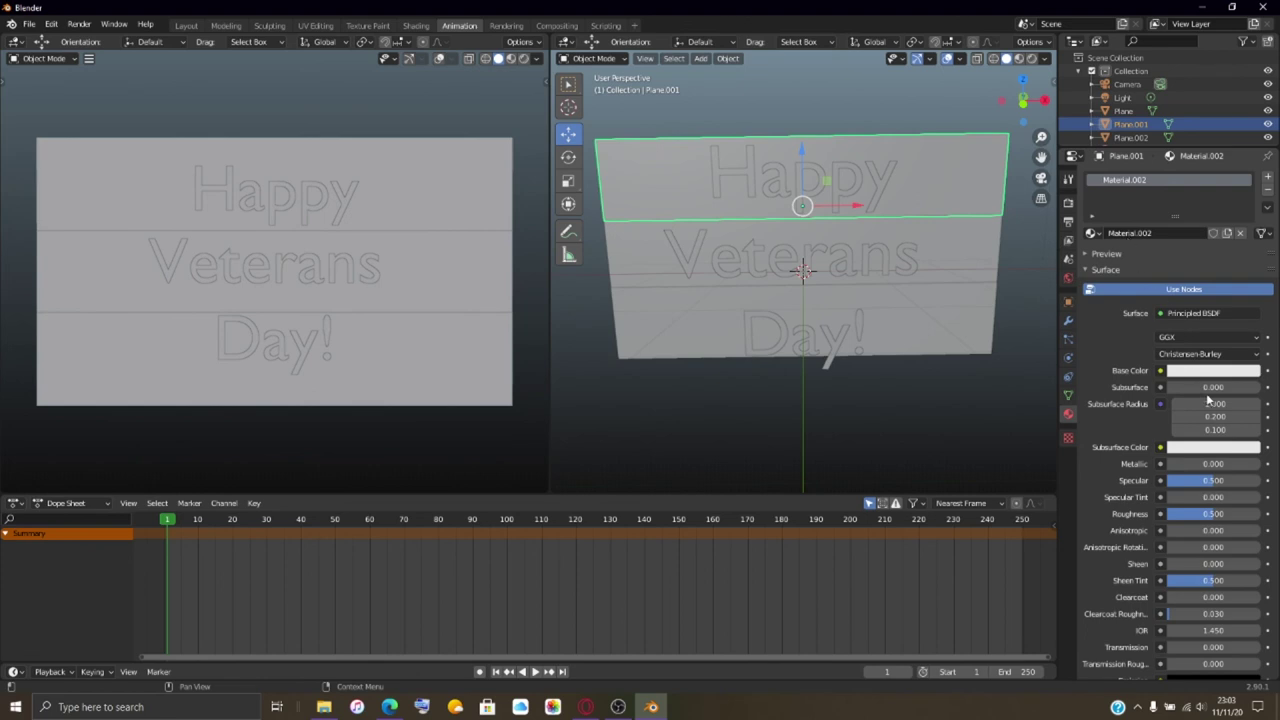
left_click(1186, 372)
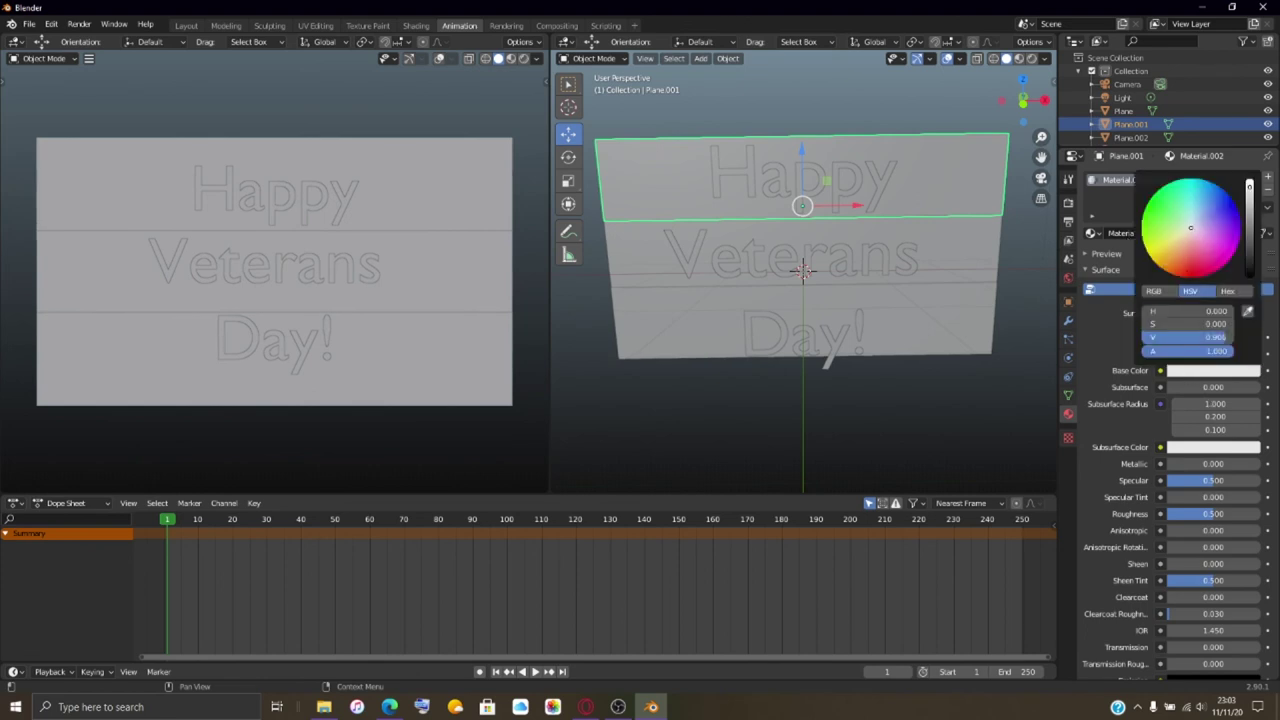
left_click(1203, 274)
left_click_drag(1203, 275, 1201, 276)
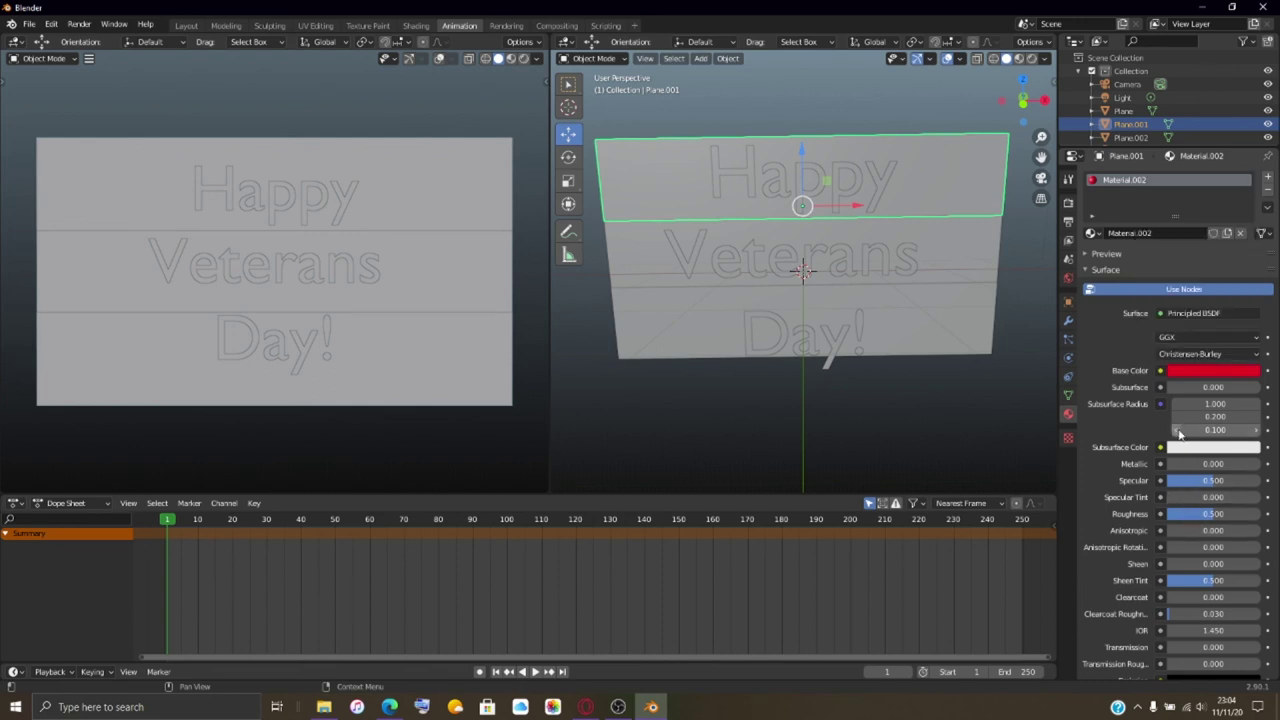
- Darken the red base color of the upper plane's material and look through its remaining settings
left_click(1185, 372)
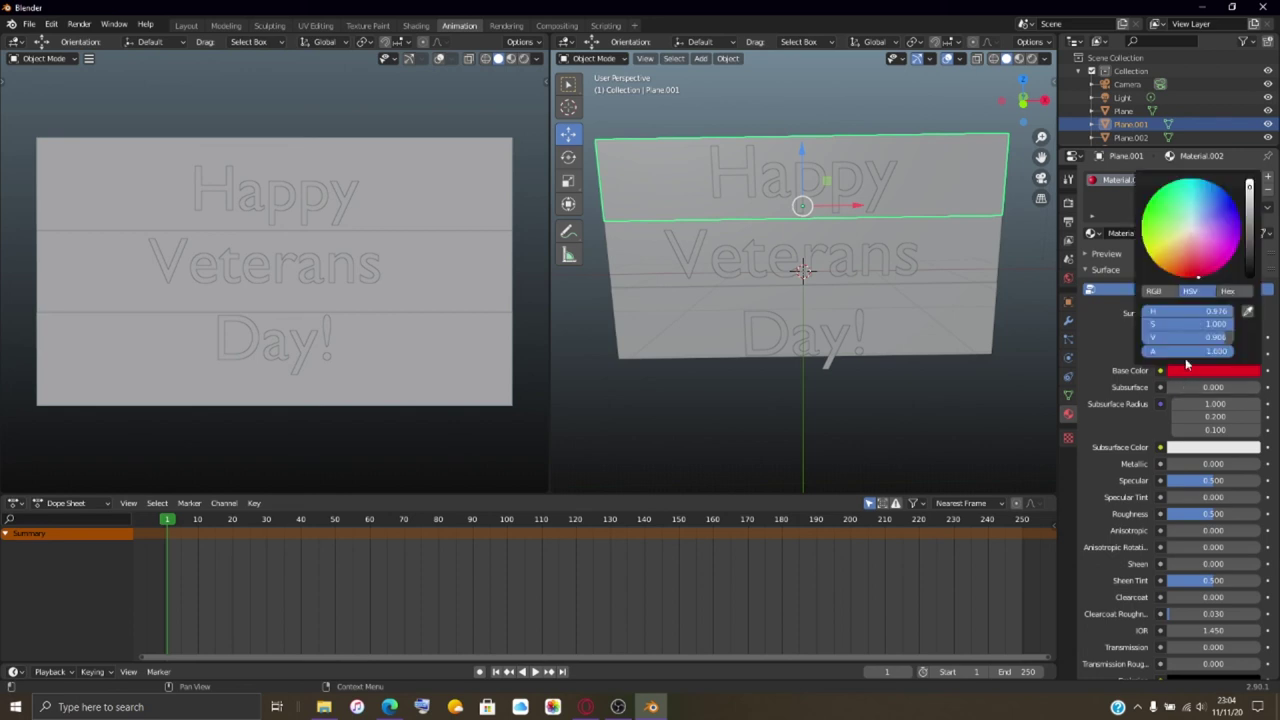
left_click(1249, 196)
left_click_drag(1249, 196, 1249, 214)
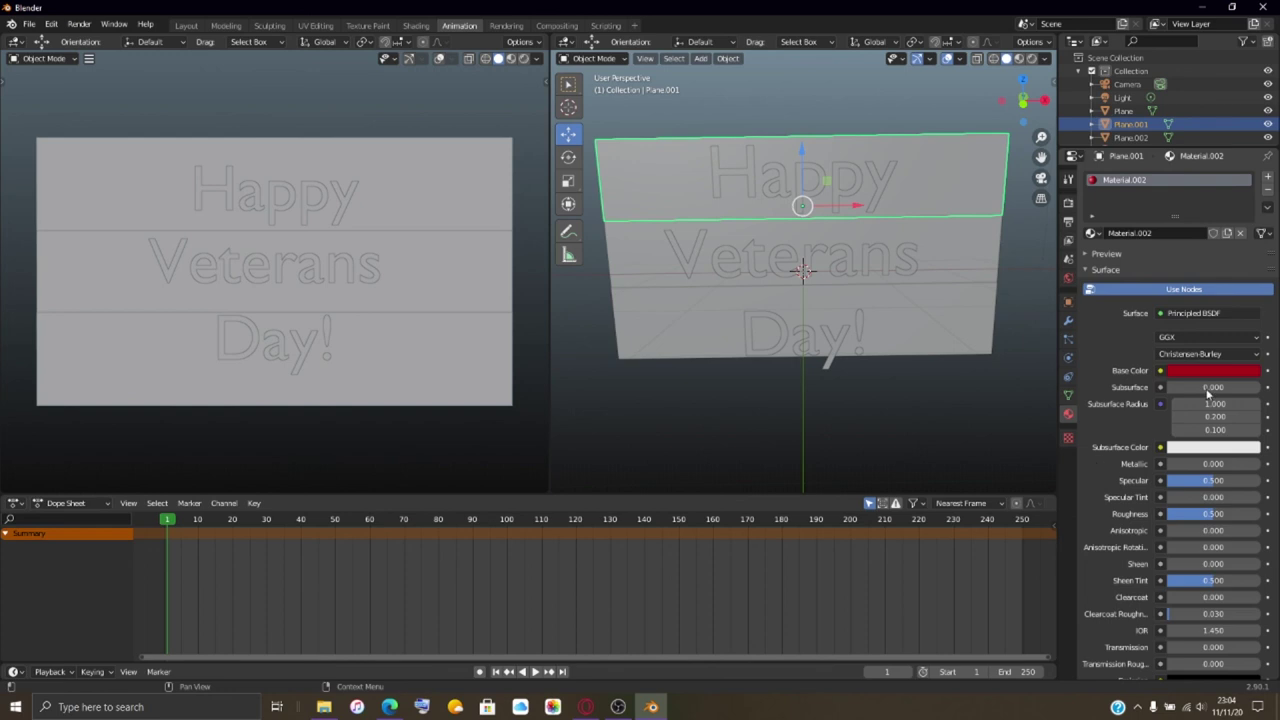
scroll(1101, 490, "down", 1)
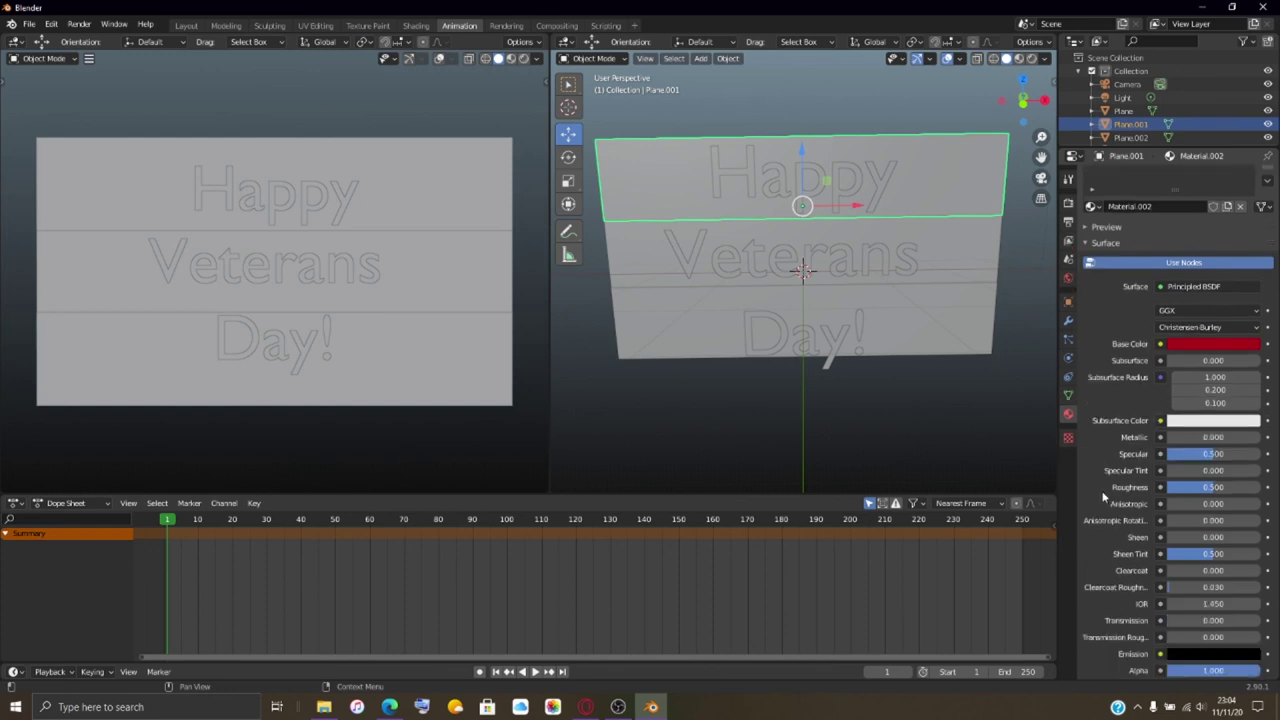
scroll(1102, 491, "down", 10)
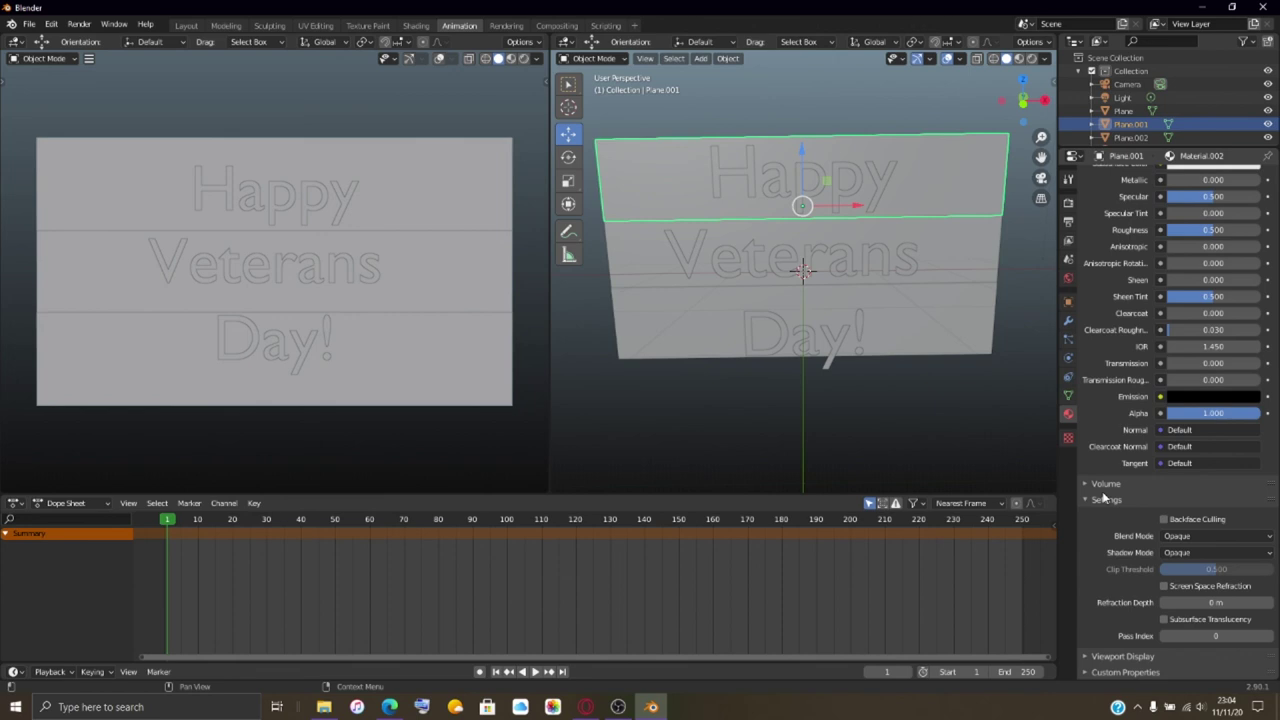
scroll(1125, 465, "up", 11)
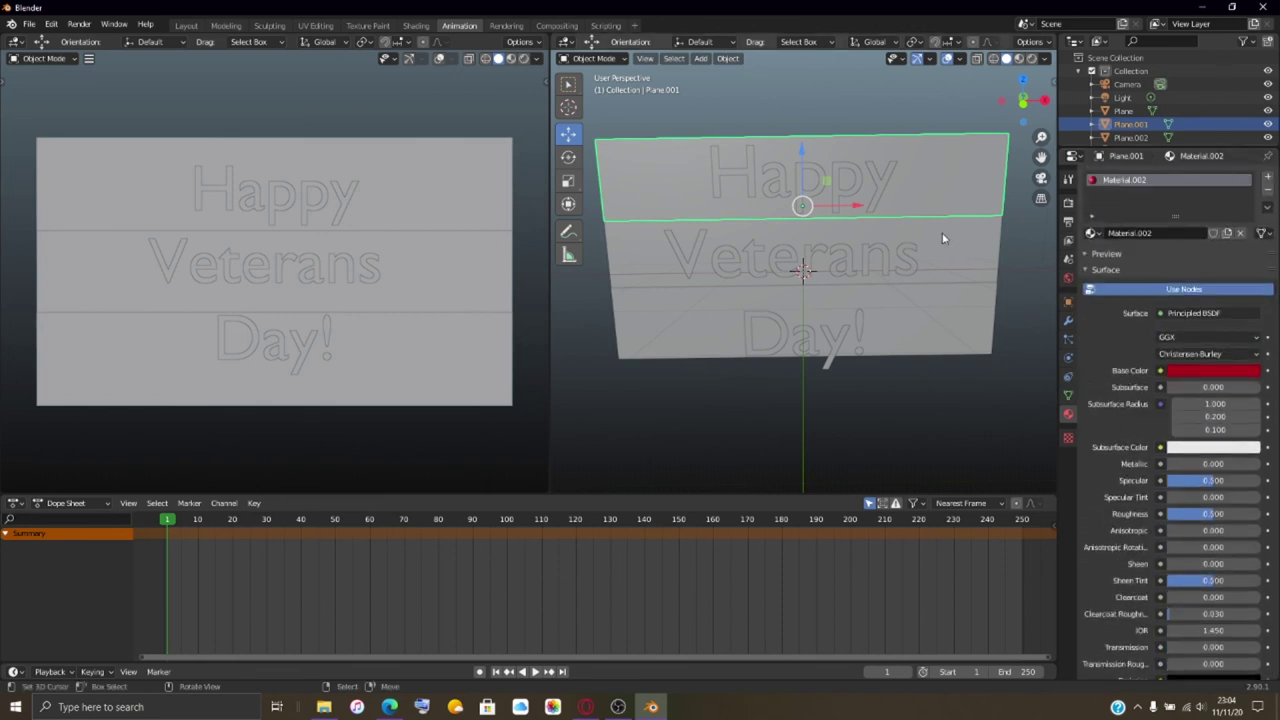
- Assign the existing Material.001 to the middle plane and make its base color pure white with a value of 1.000
left_click(942, 238)
left_click(1094, 233)
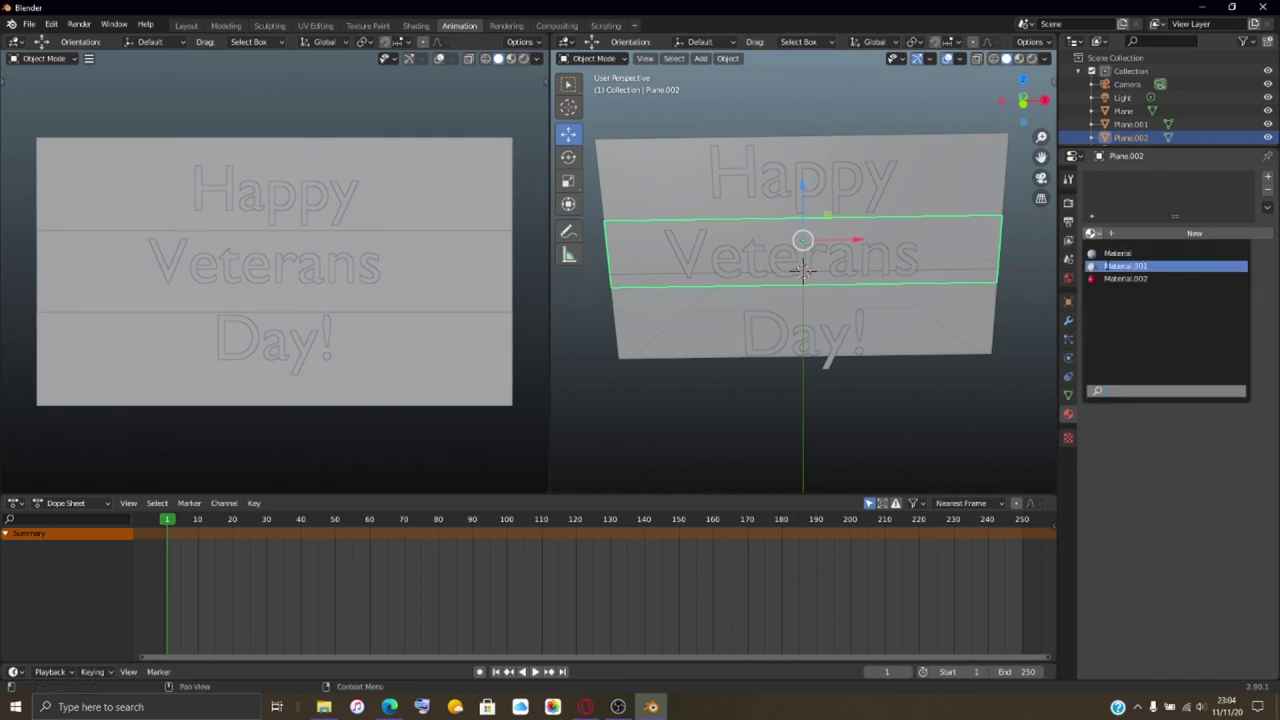
left_click(1110, 266)
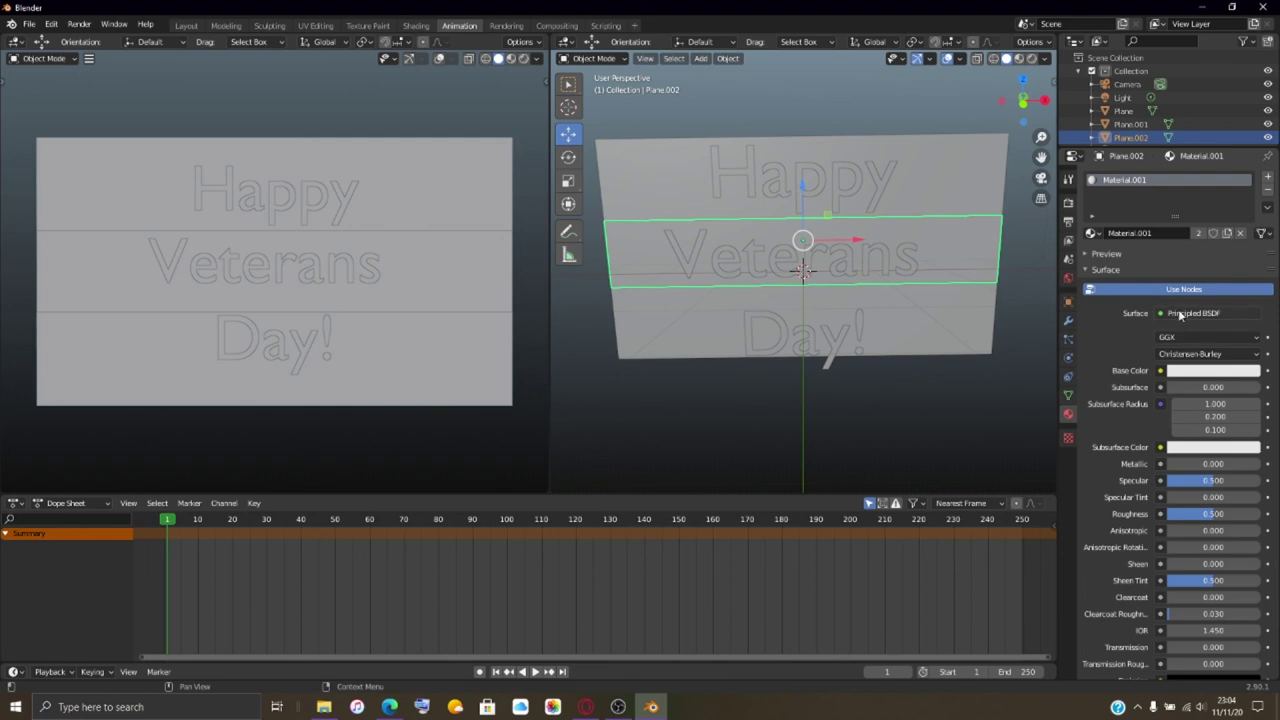
left_click(1175, 290)
left_click(1175, 290)
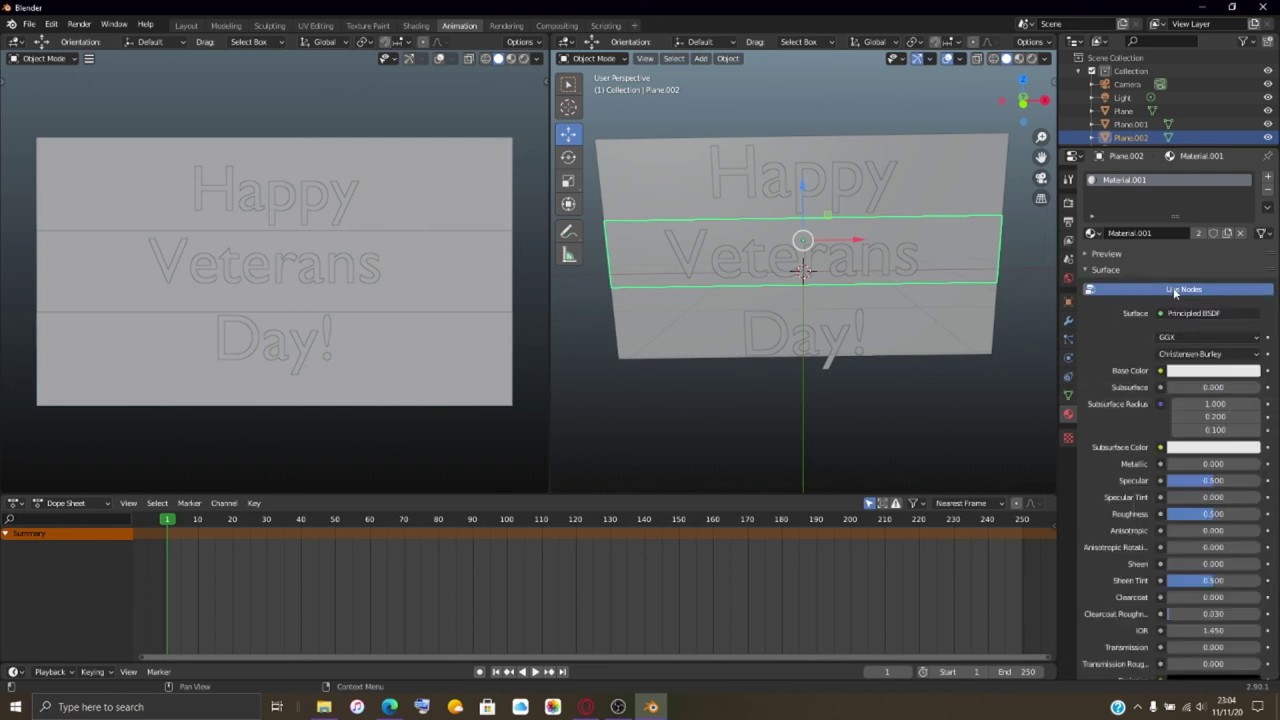
left_click(1197, 371)
left_click_drag(1253, 202, 1250, 185)
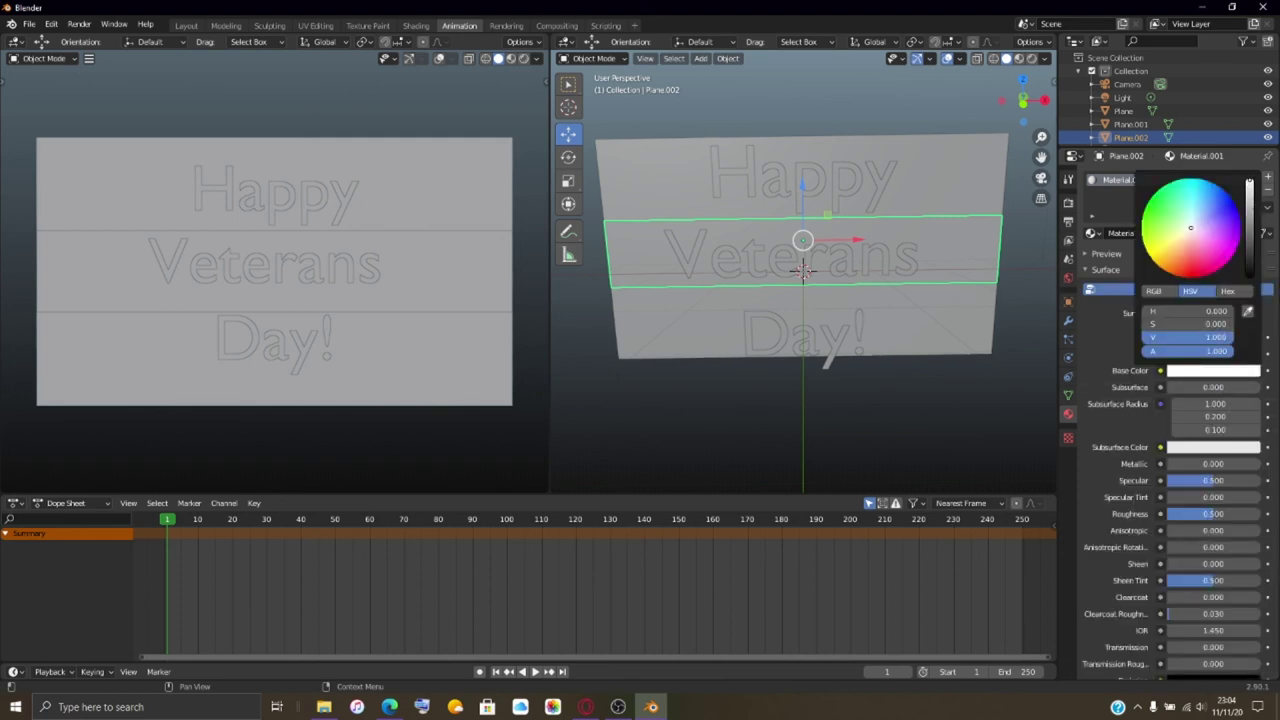
- Set the emission color of the middle plane's material to grey with a value of about 0.593
scroll(1174, 625, "down", 1)
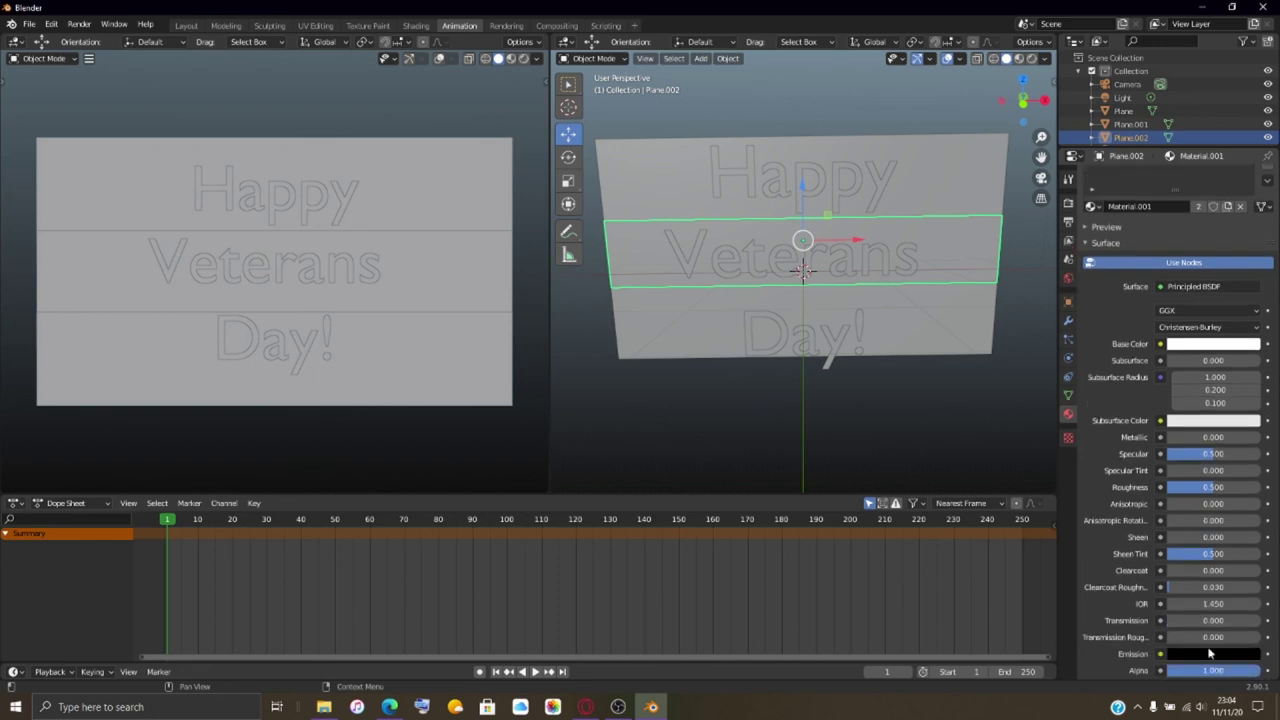
left_click(1210, 653)
left_click_drag(1200, 620, 1262, 620)
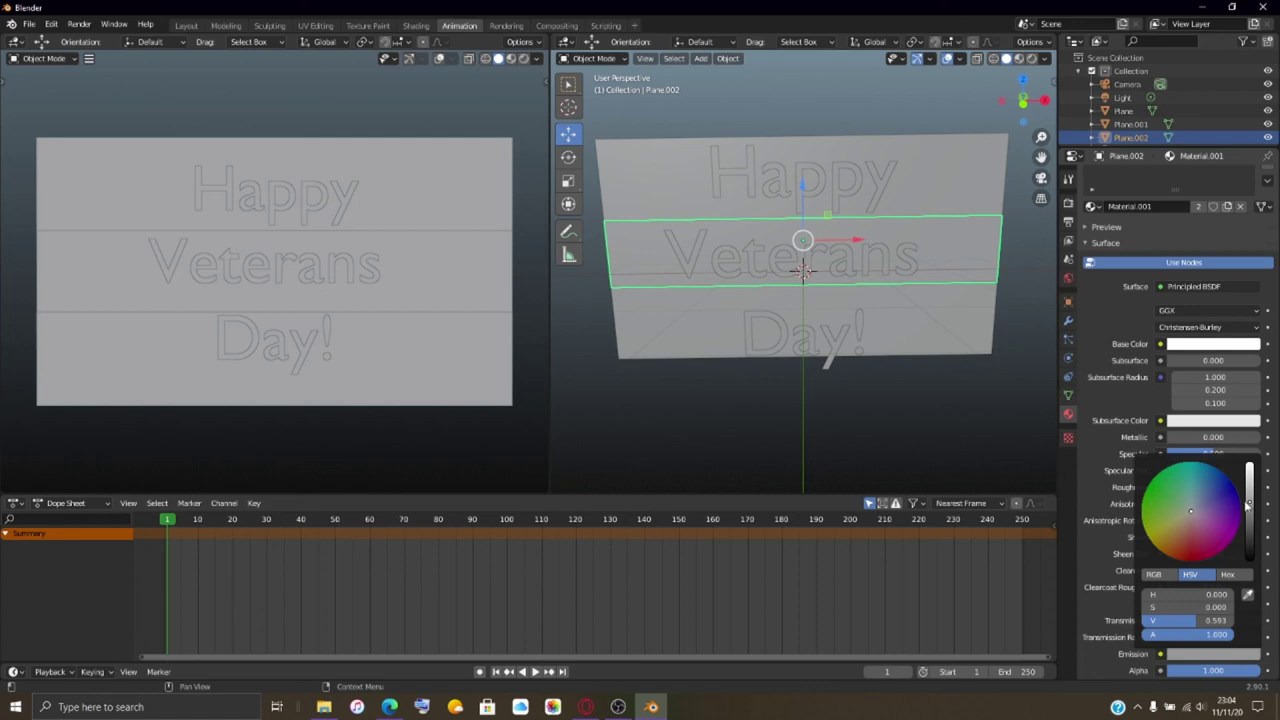
- Add a new material to the lower plane with a darkened blue base color at hue 0.662 and saturation 1.000
left_click(935, 312)
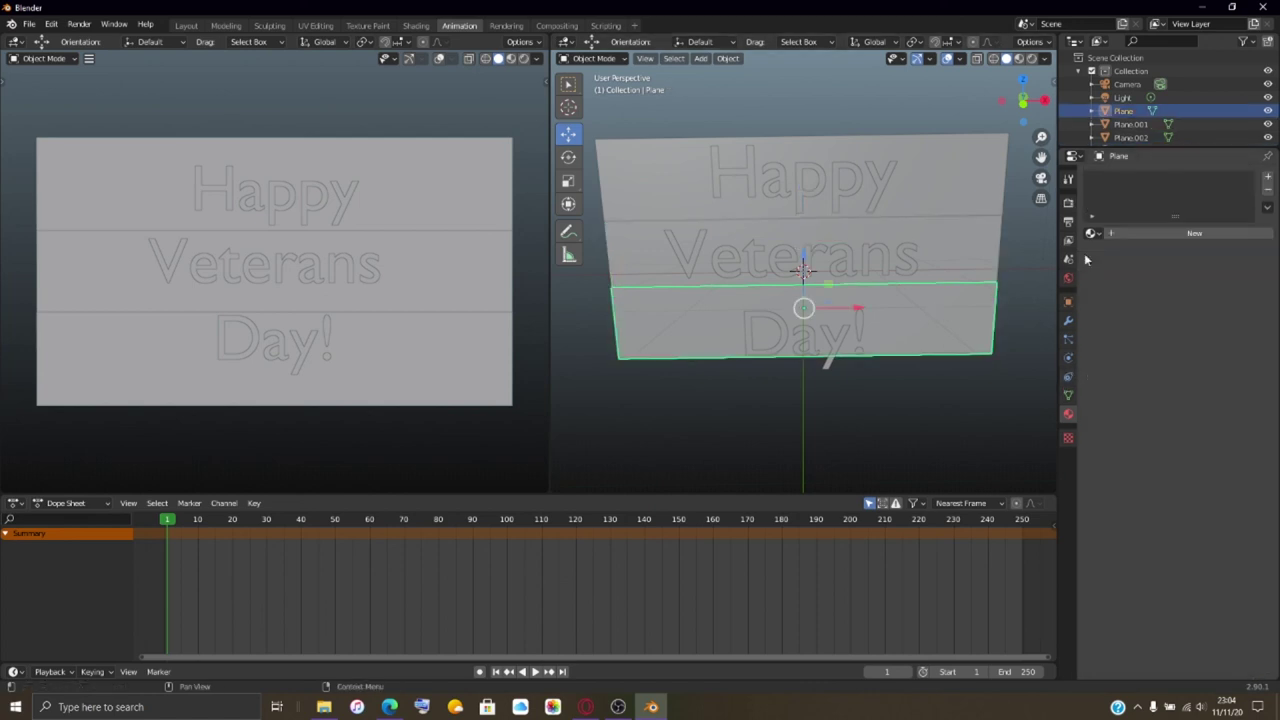
left_click(1118, 234)
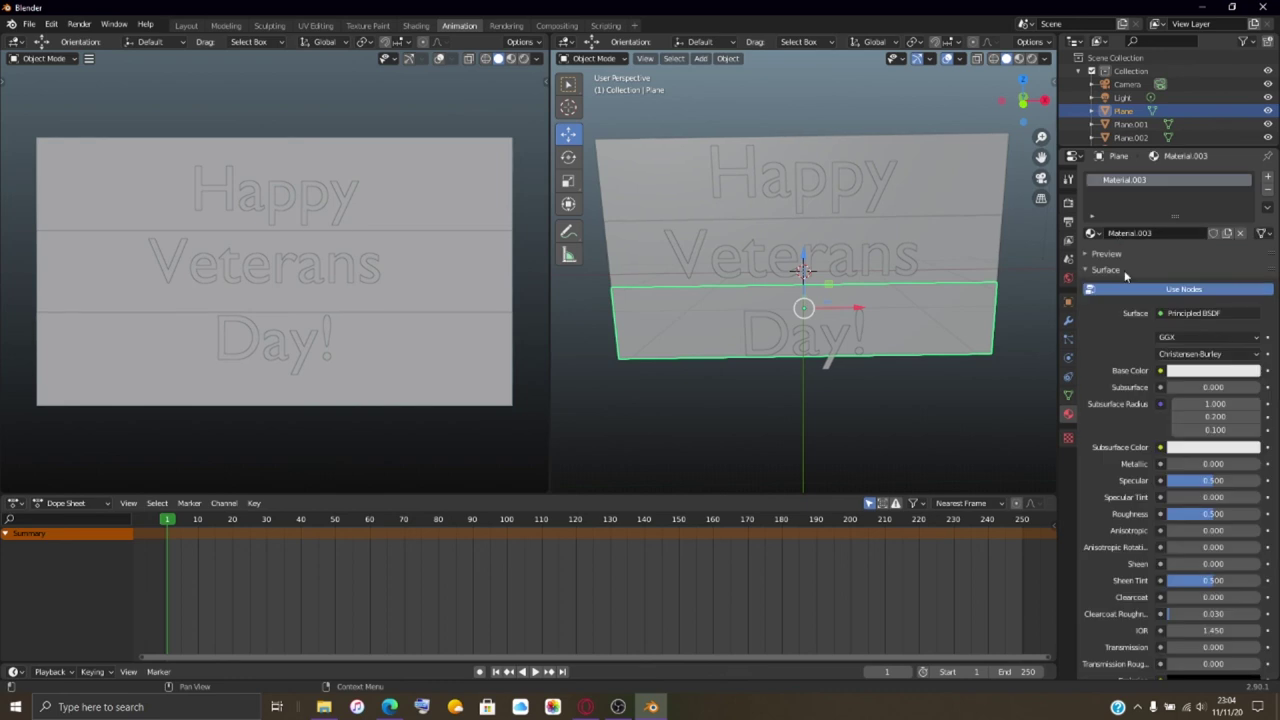
left_click(1209, 371)
left_click_drag(1176, 256, 1233, 201)
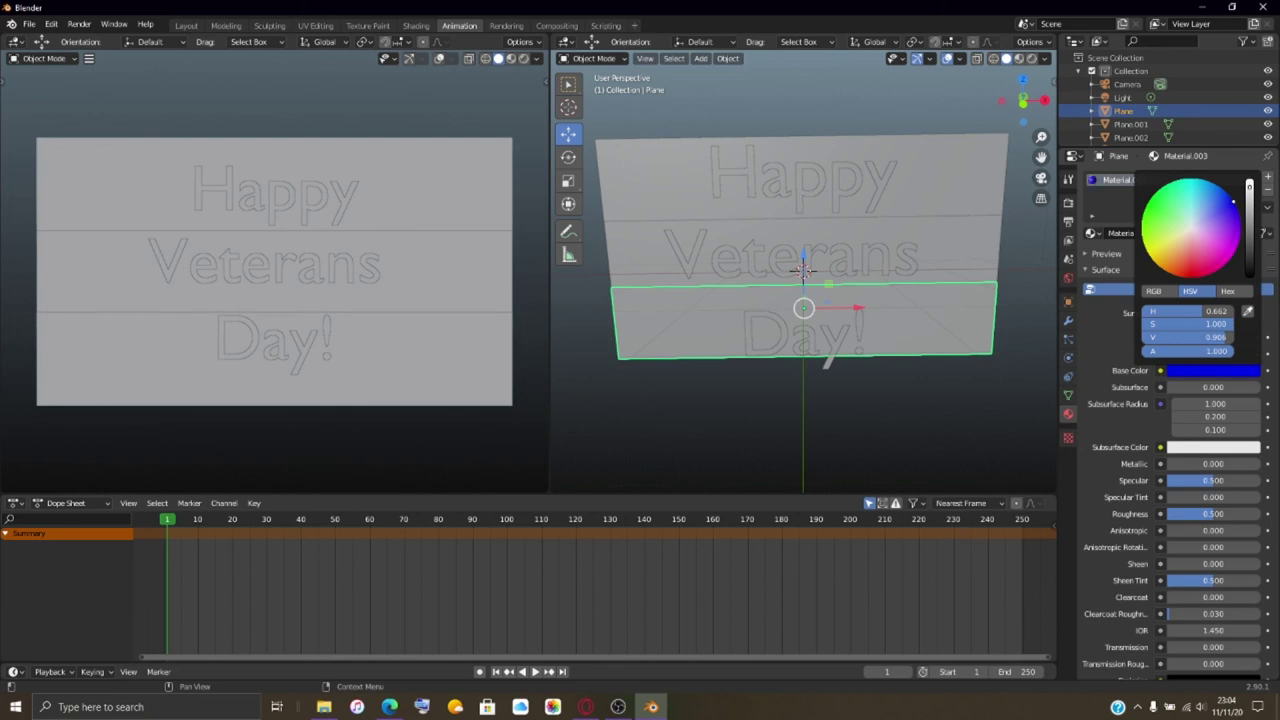
left_click_drag(1249, 201, 1249, 218)
scroll(1141, 403, "down", 5)
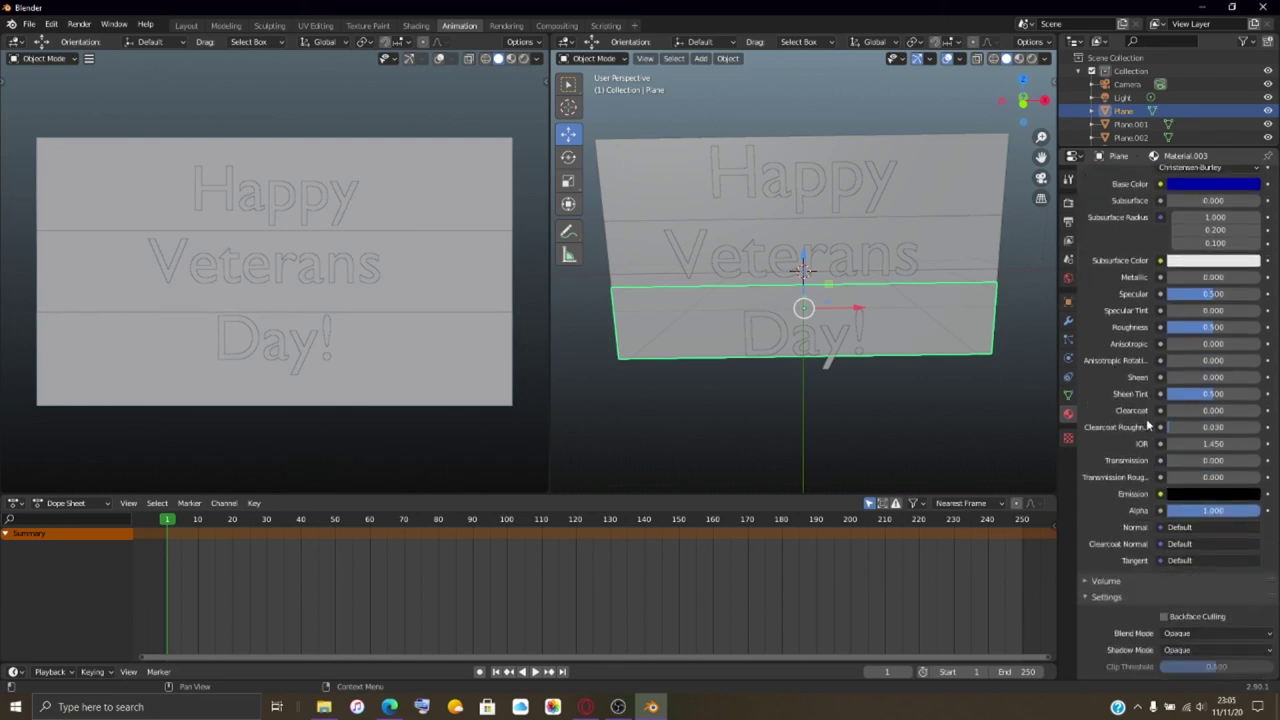
scroll(1148, 425, "up", 5)
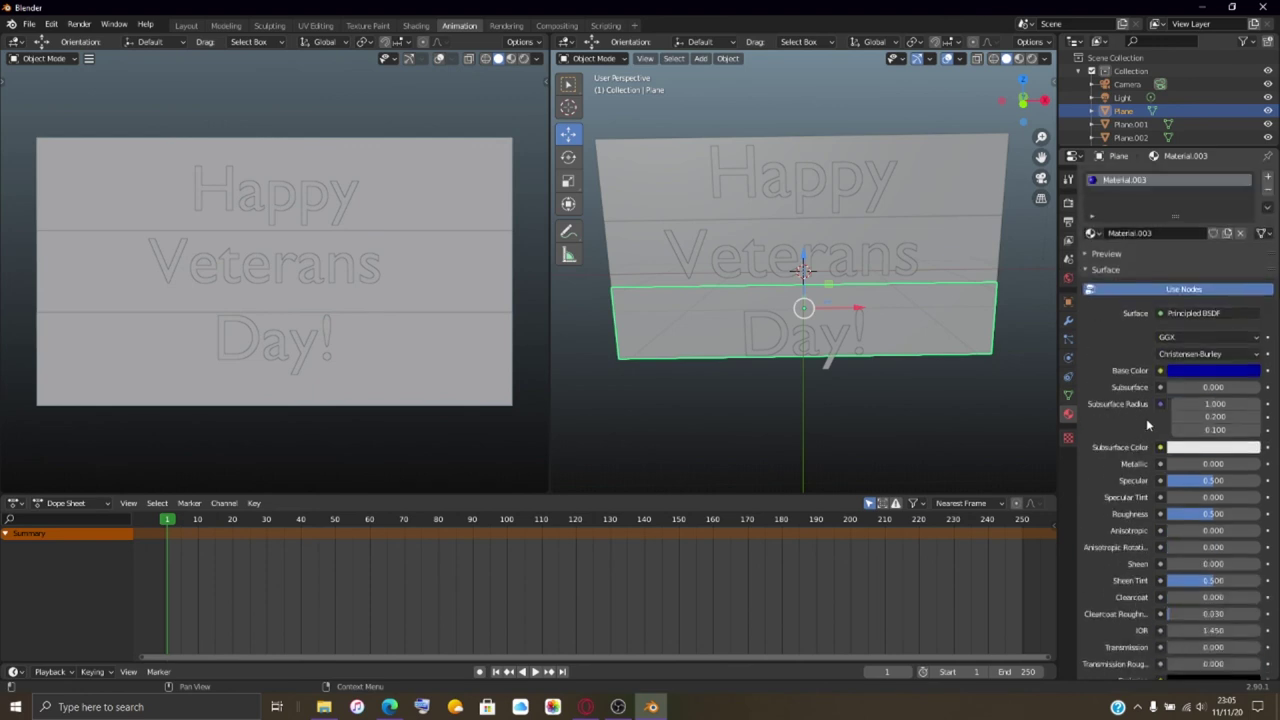
- Examine the render engine choices in the scene's render settings
left_click(1069, 204)
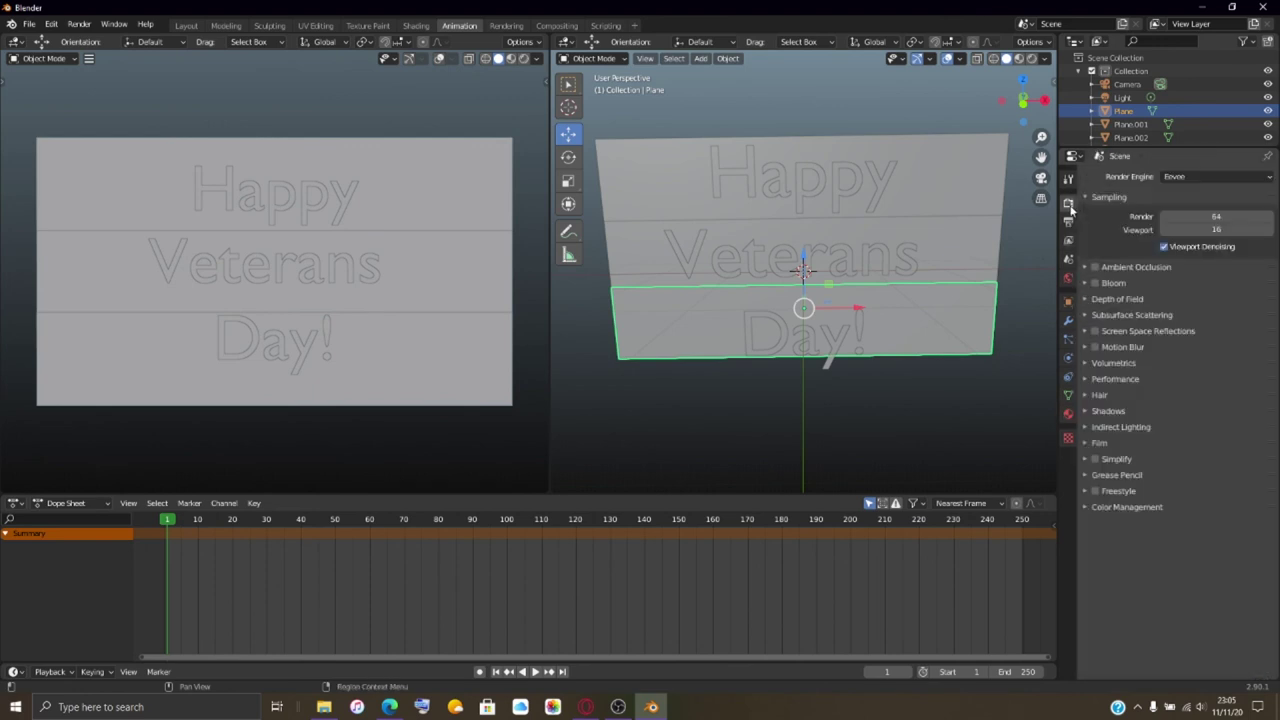
left_click(1232, 177)
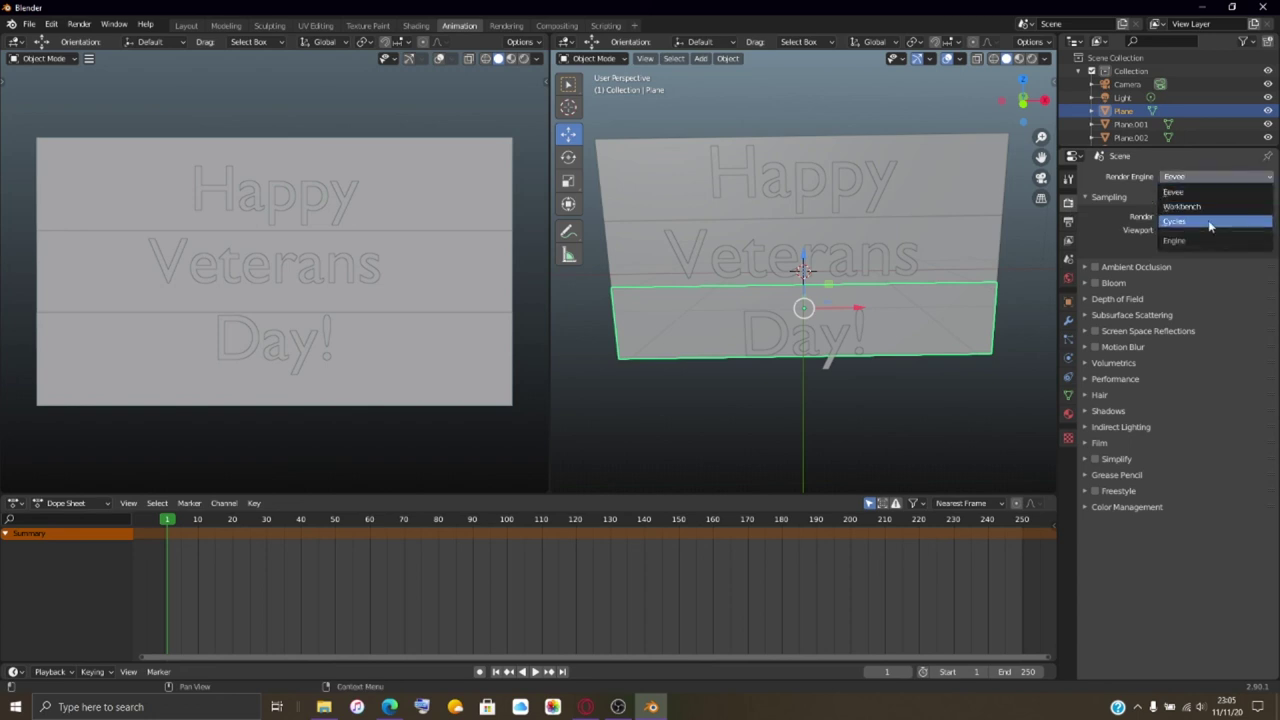
left_click(1068, 178)
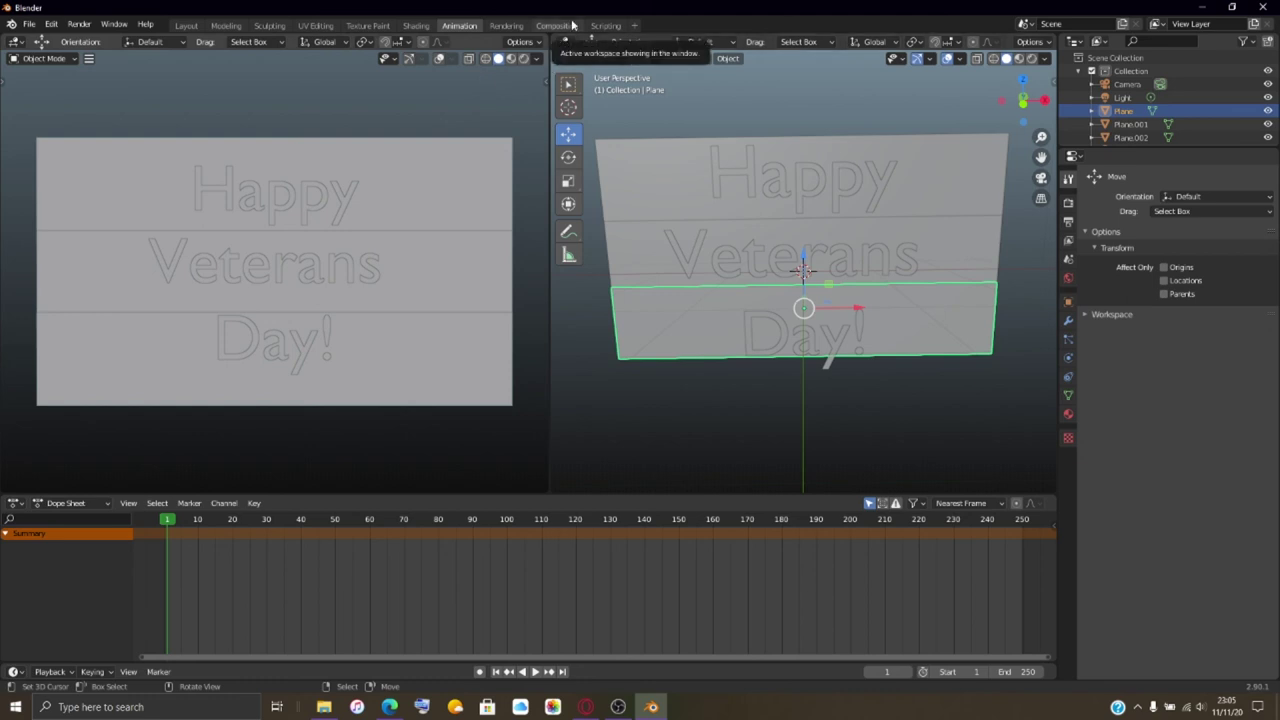
- Render the current frame as a still image
left_click(79, 24)
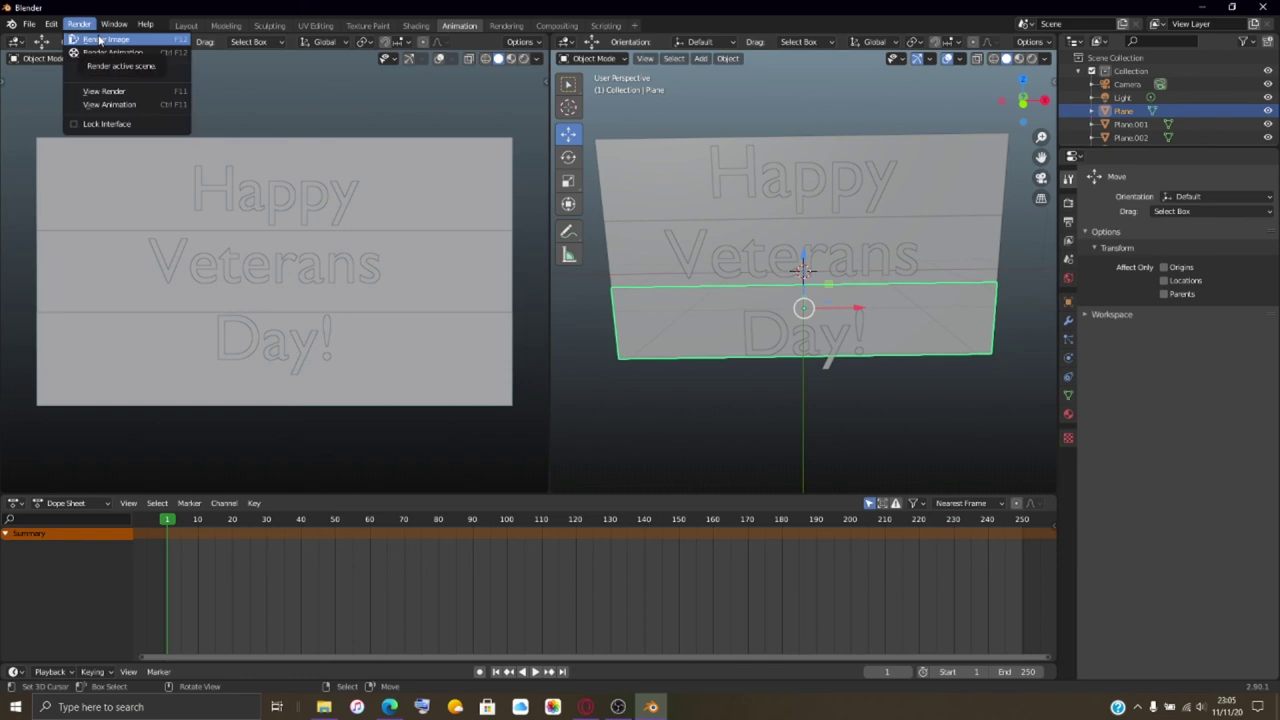
left_click(168, 38)
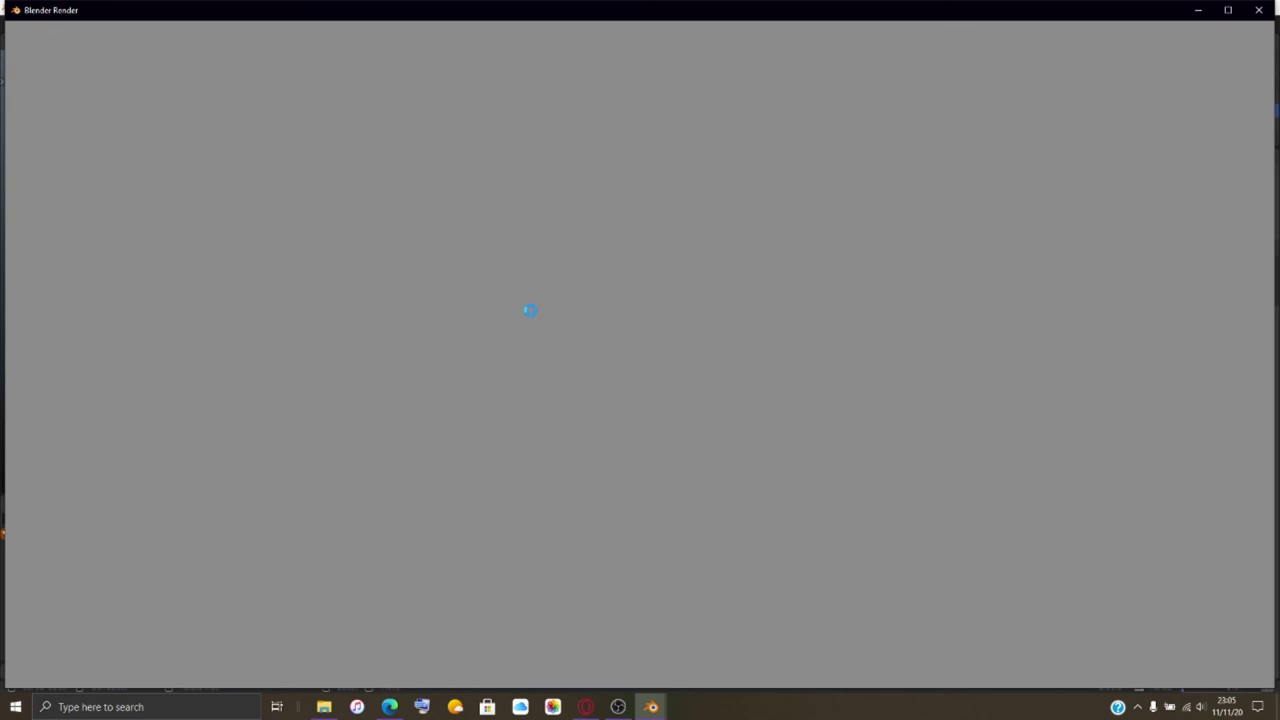
- Inspect the finished still render of the three text lines and close the render window
scroll(531, 316, "down", 3)
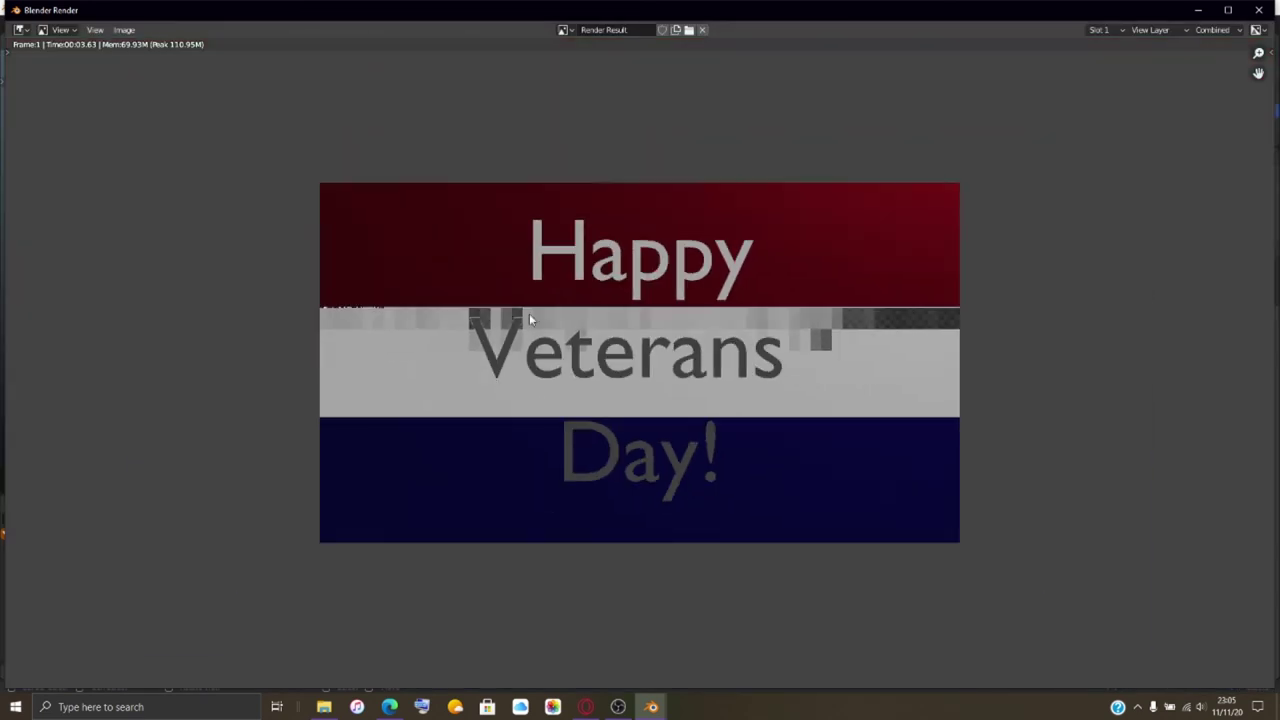
scroll(531, 319, "up", 1)
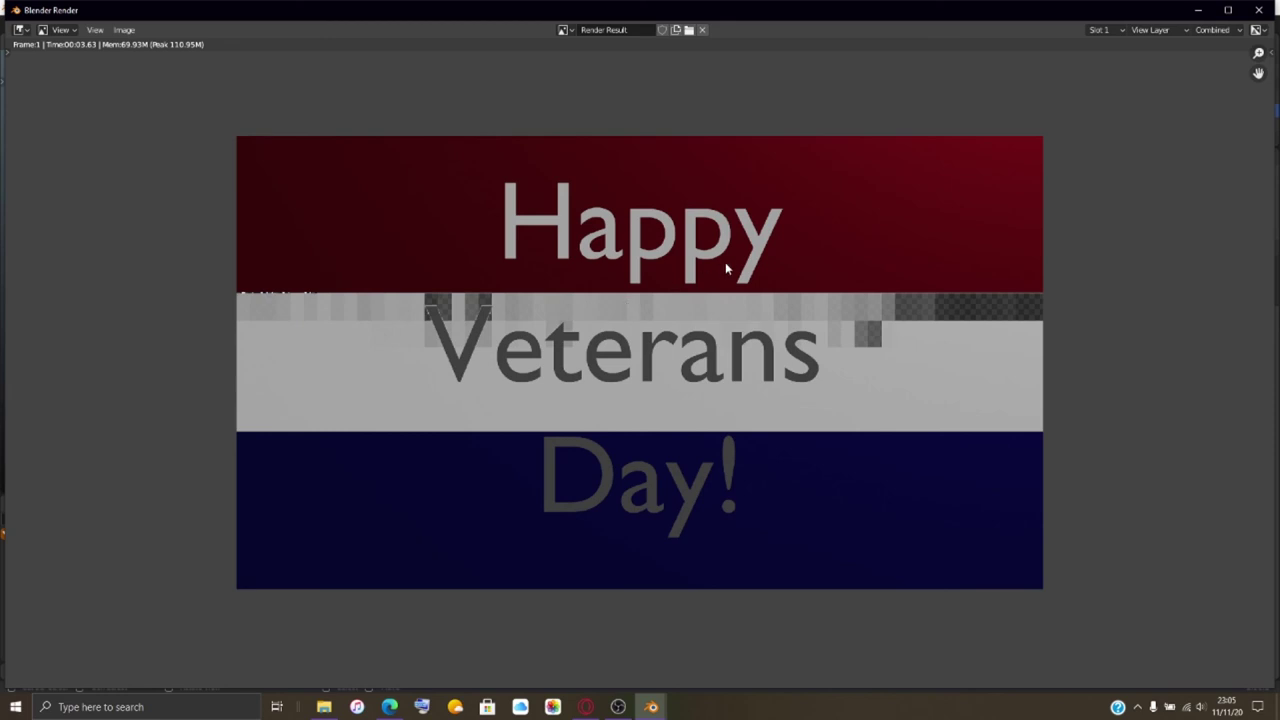
left_click(1259, 10)
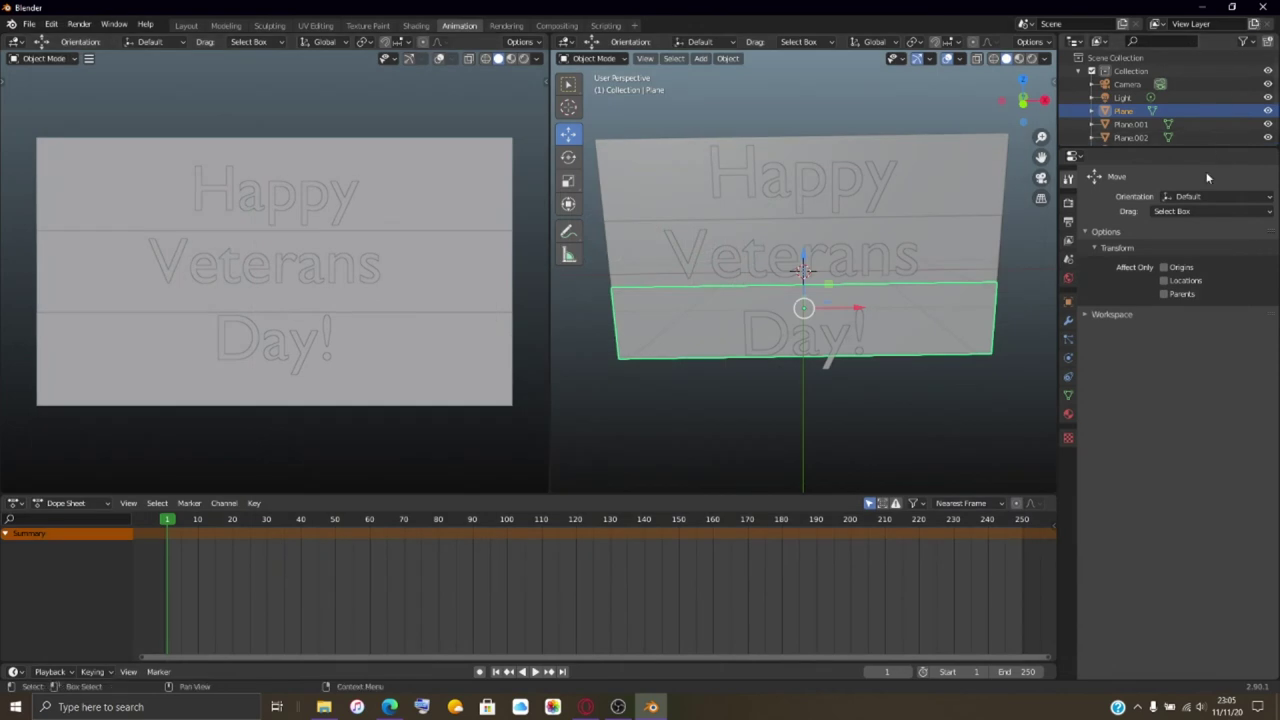
- Switch the scene's render engine to Cycles and render the current frame as a still image
left_click(1068, 203)
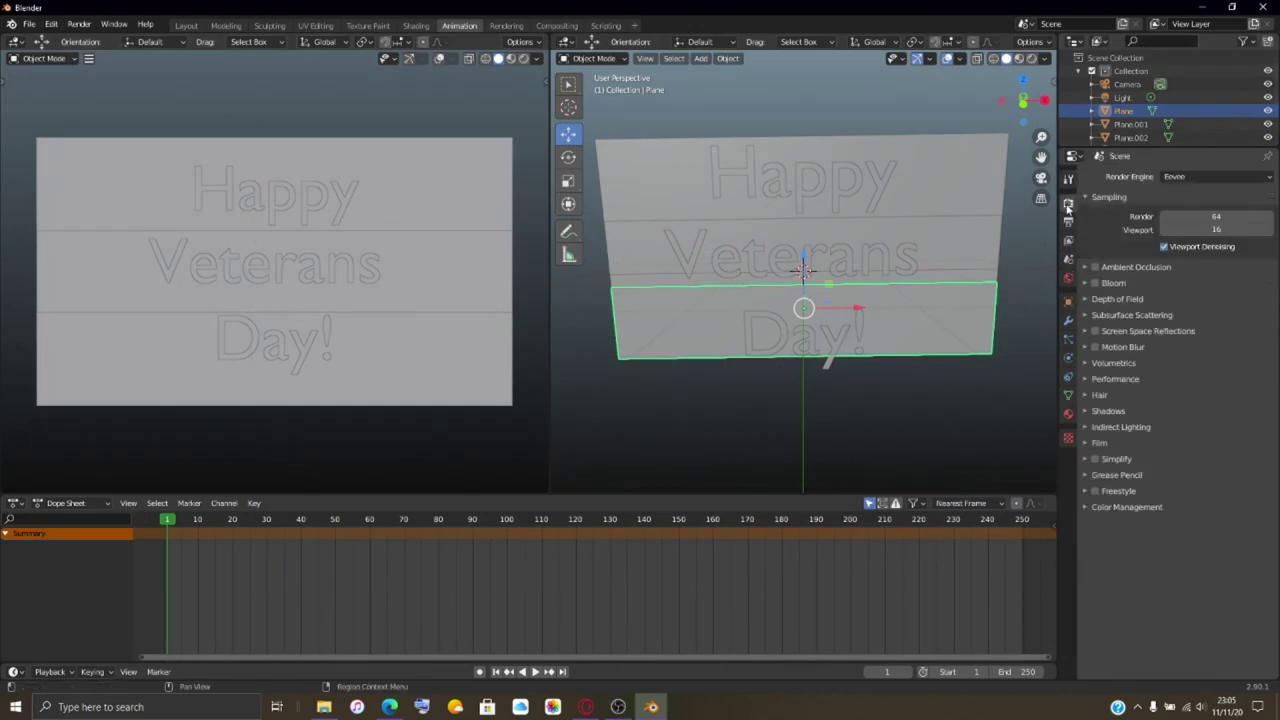
left_click(1170, 179)
left_click(1182, 224)
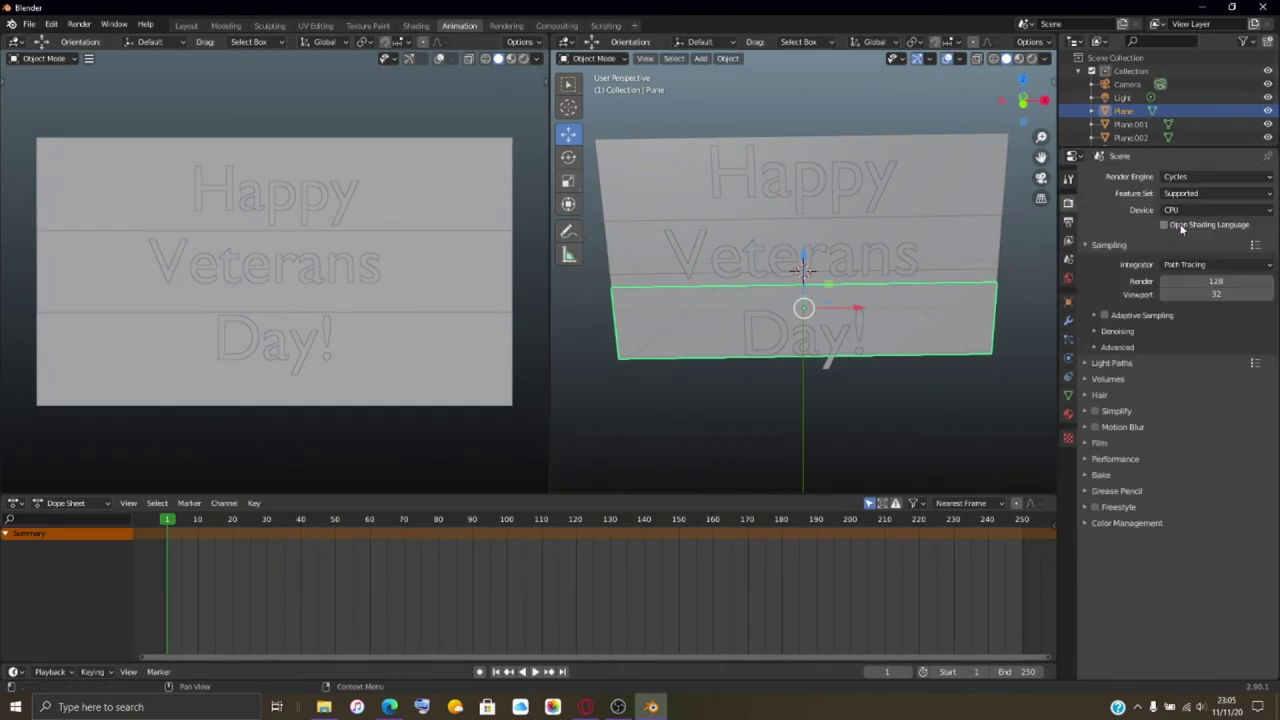
left_click(76, 25)
left_click(90, 48)
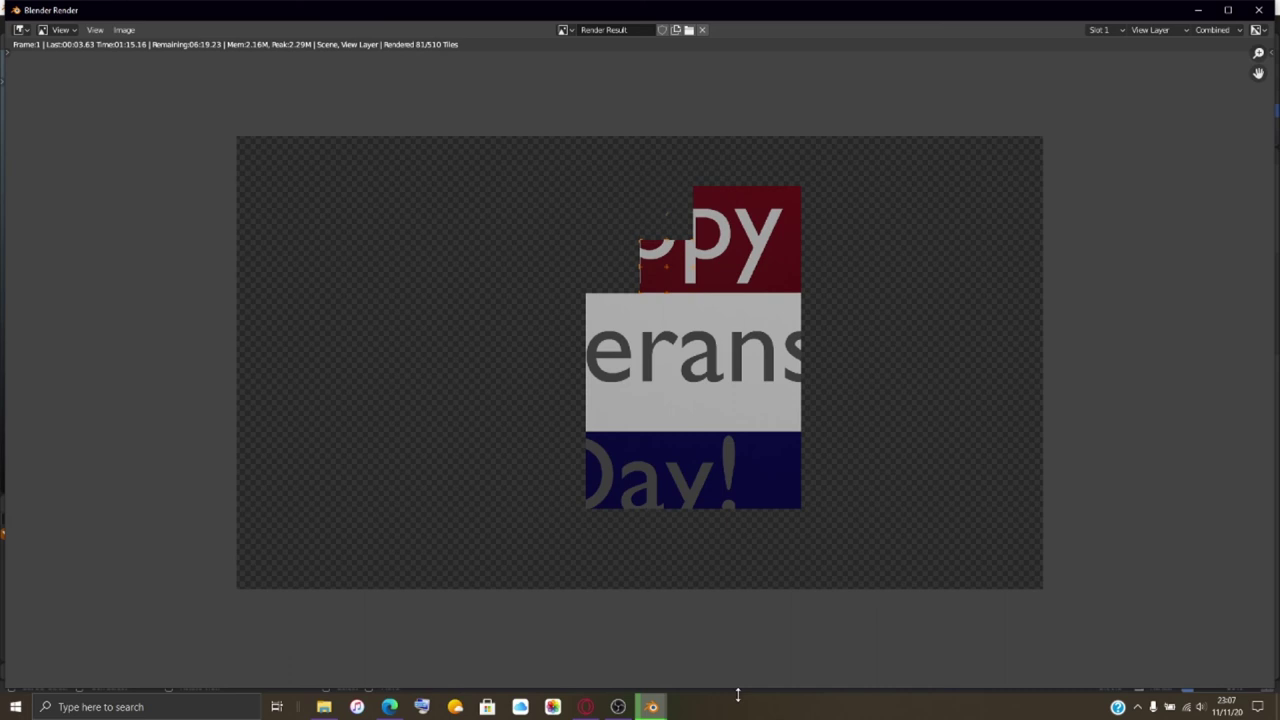
- Return to the main window and examine the Cycles render device choices, keeping CPU
key("alt+Tab")
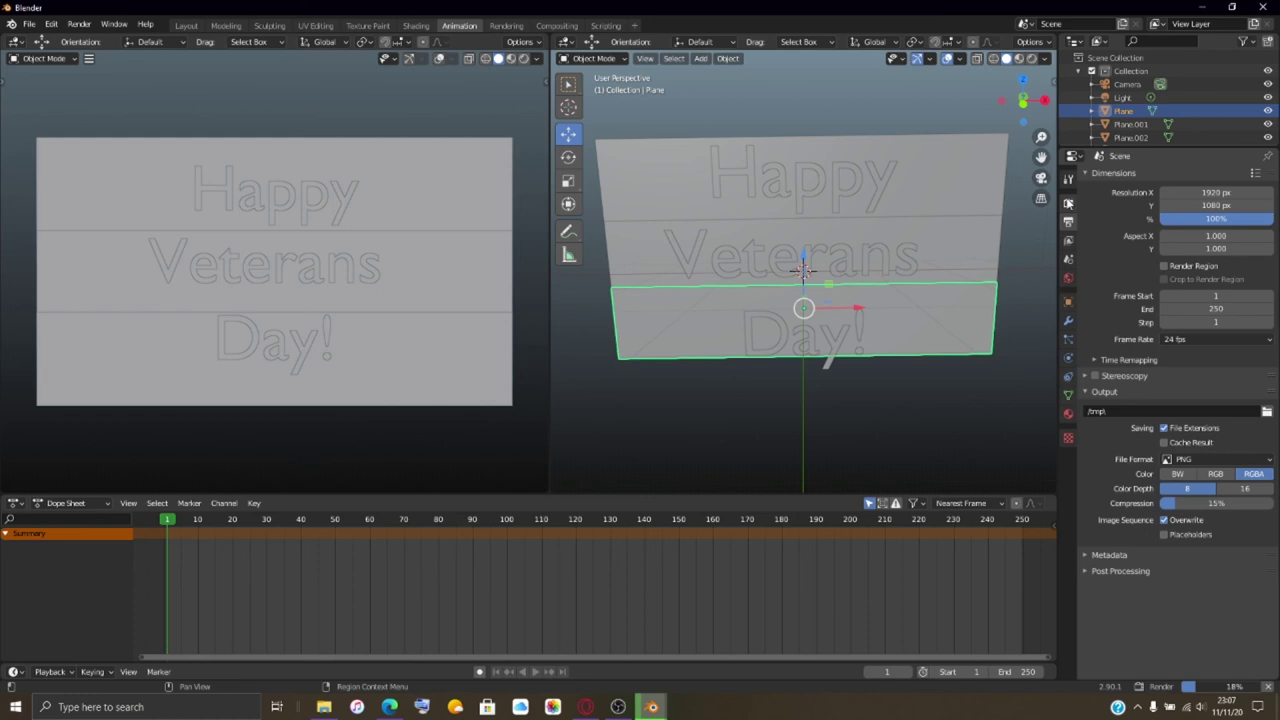
left_click(1068, 203)
left_click(1214, 210)
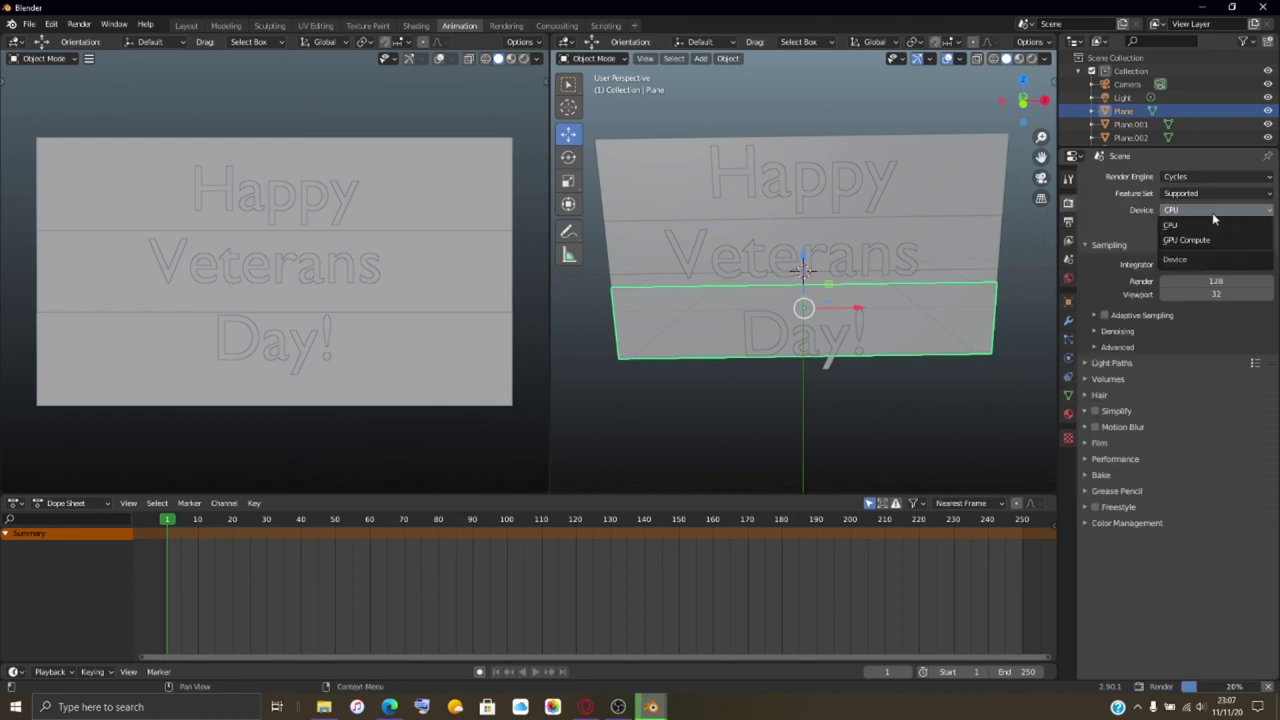
left_click(1214, 222)
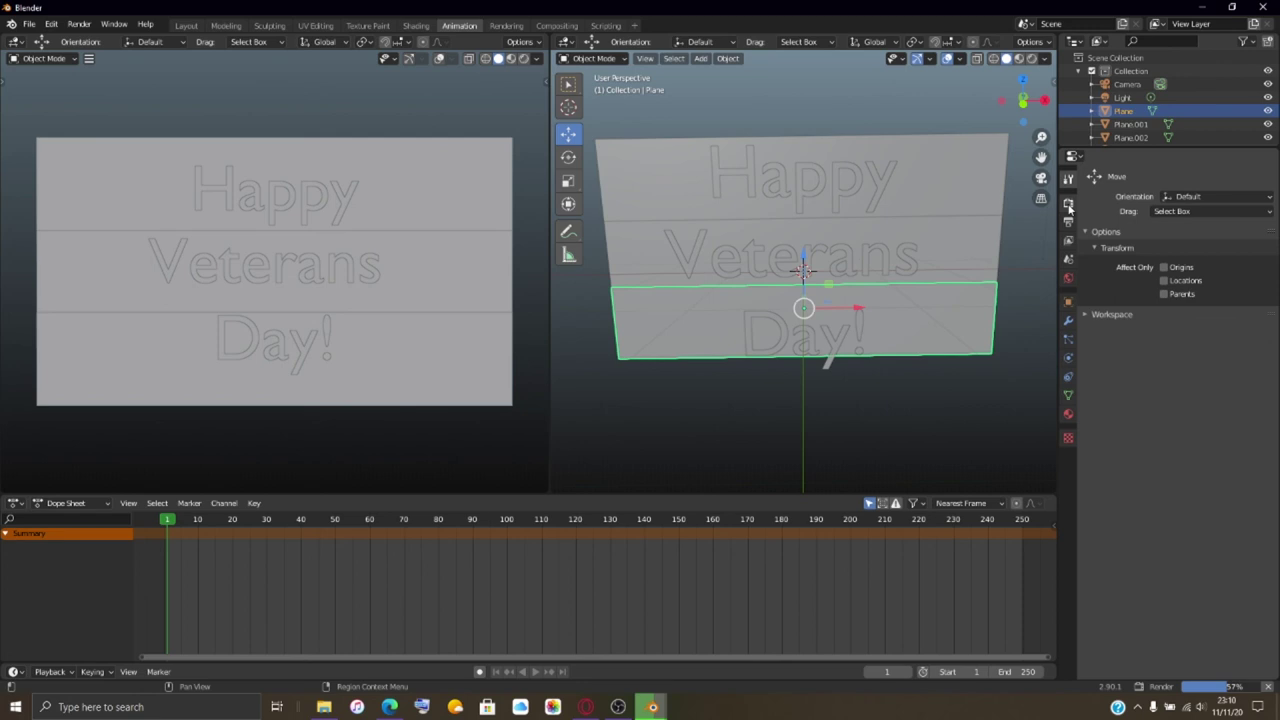
- Set the PNG output compression to 100% in the scene's output settings
left_click(1068, 204)
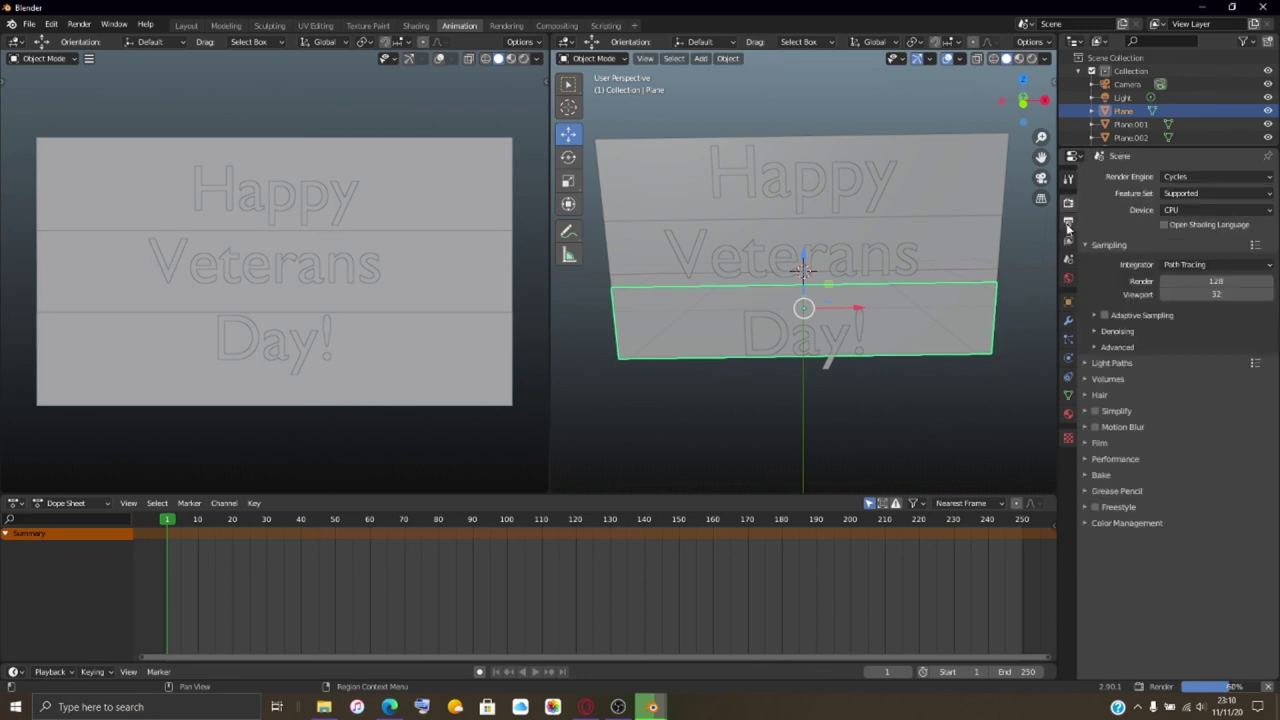
left_click(1068, 222)
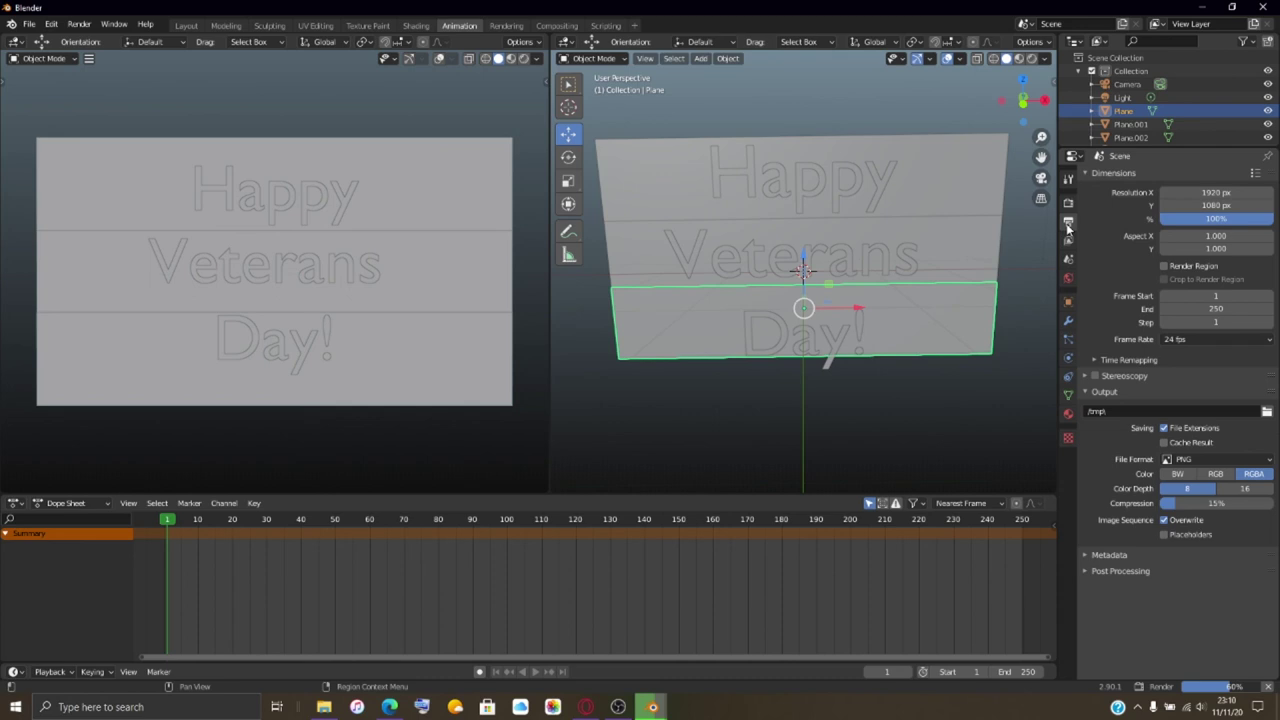
left_click_drag(1185, 503, 1270, 503)
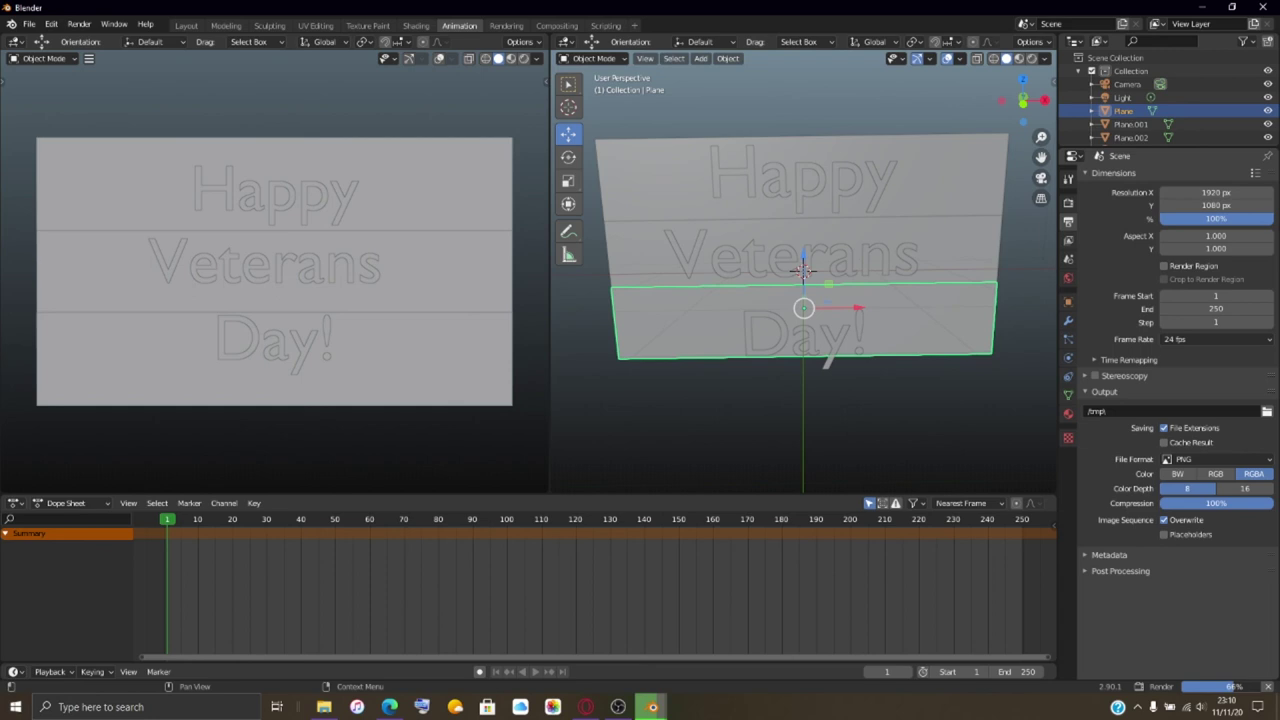
double_click(1215, 503)
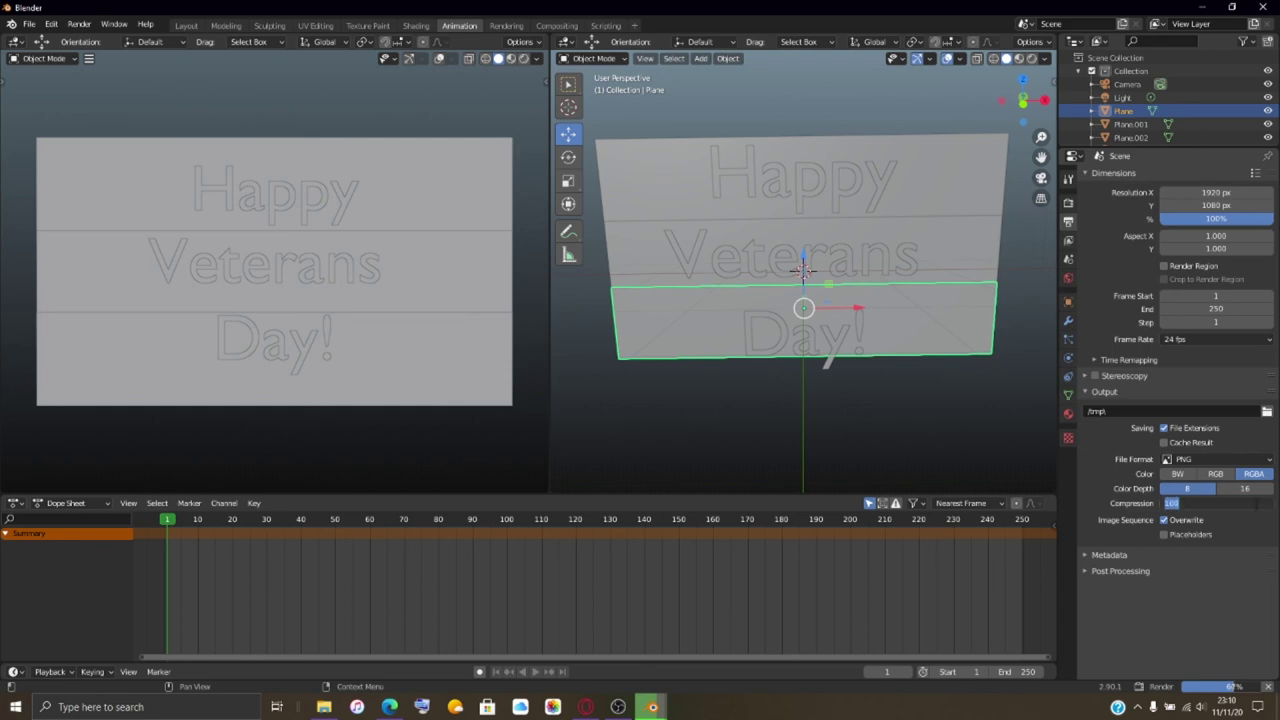
key("Return")
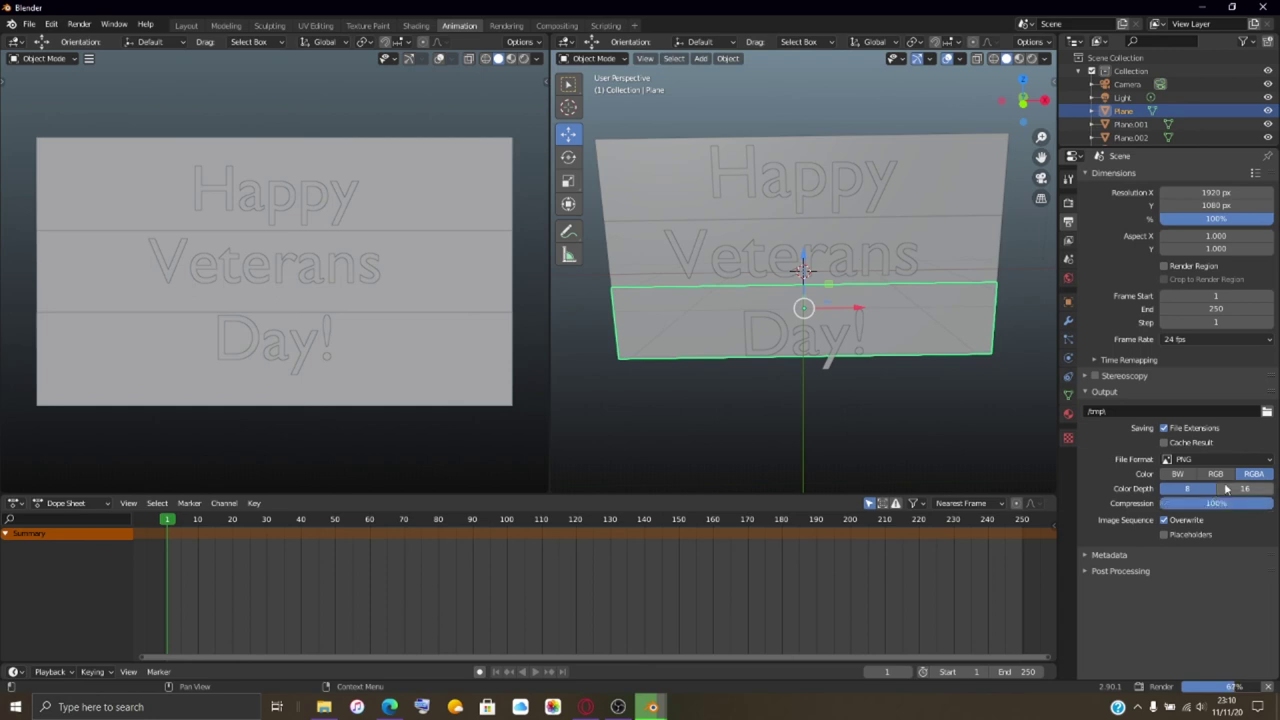
- Examine the available output file formats, keeping PNG
left_click(1225, 459)
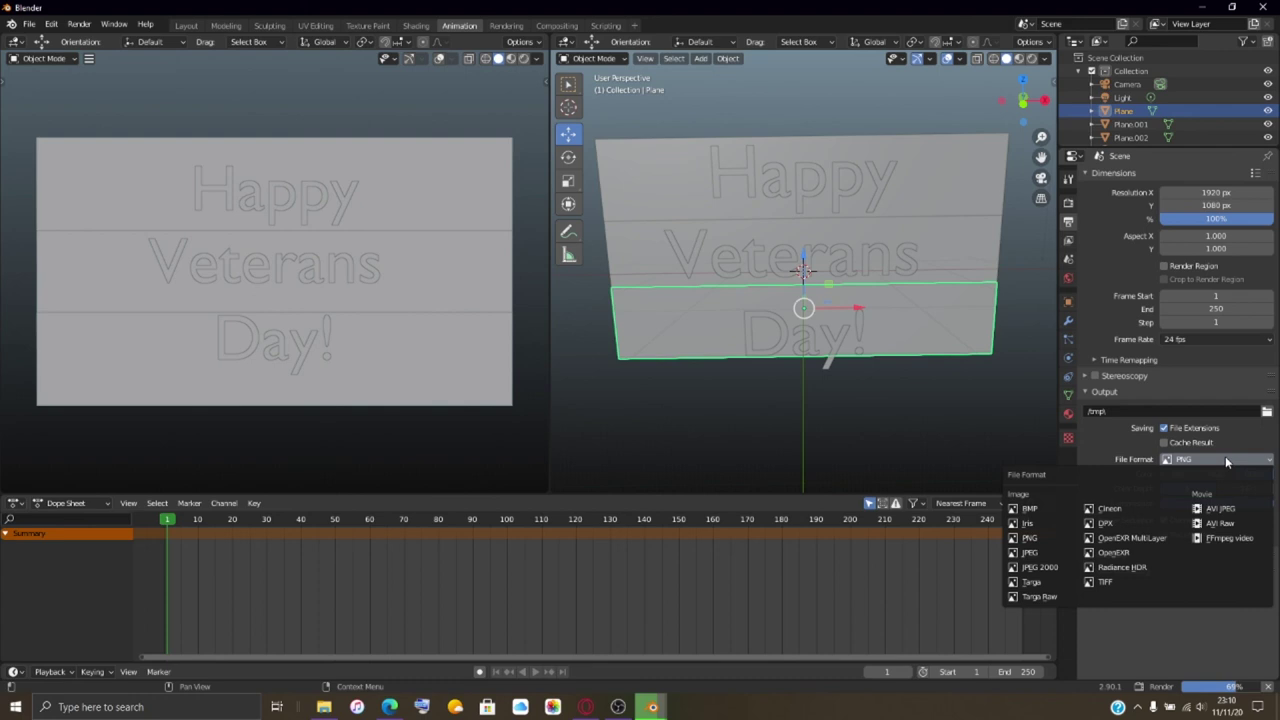
left_click(1214, 460)
left_click(1119, 435)
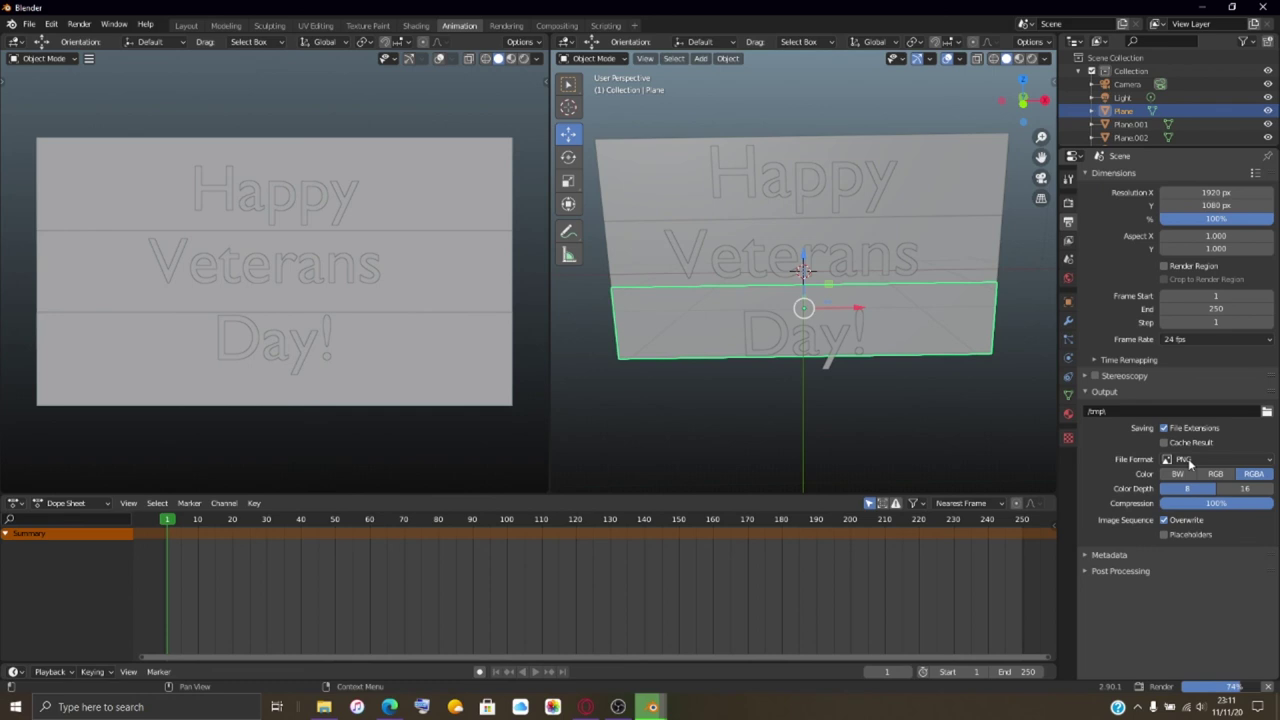
- Check the progress of the Cycles render by previewing the render window
mouse_move(650, 708)
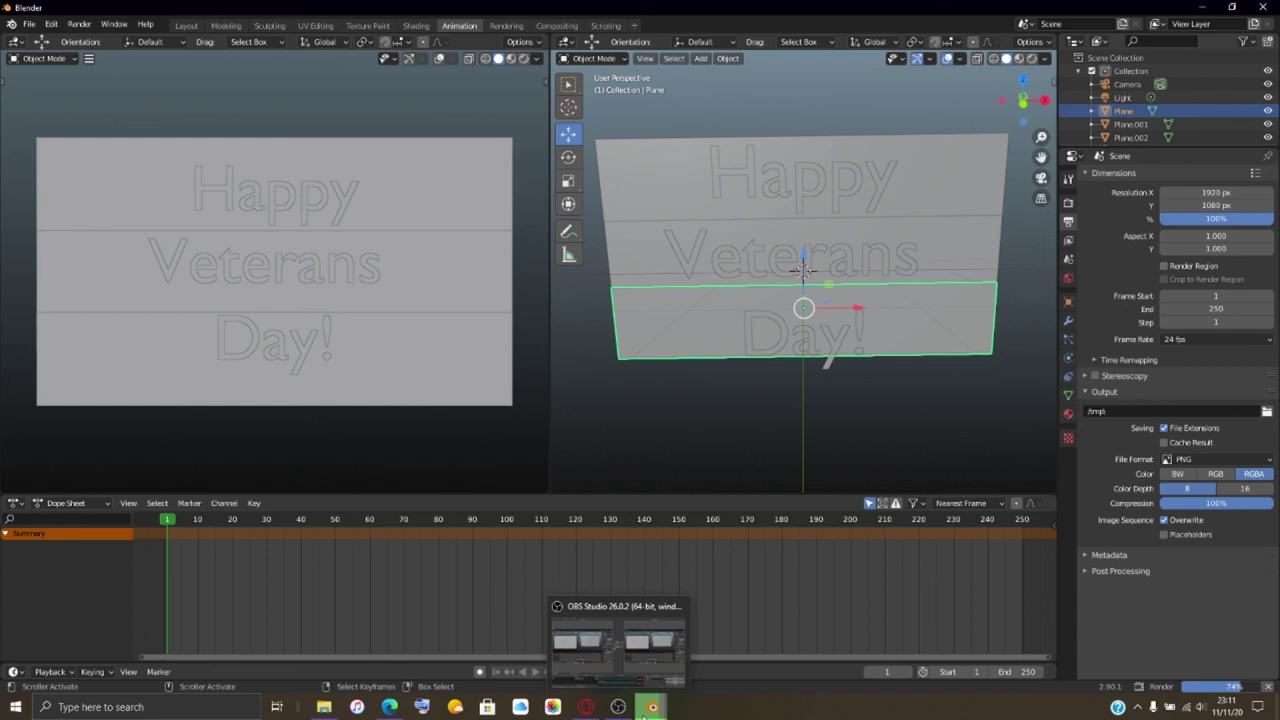
mouse_move(740, 650)
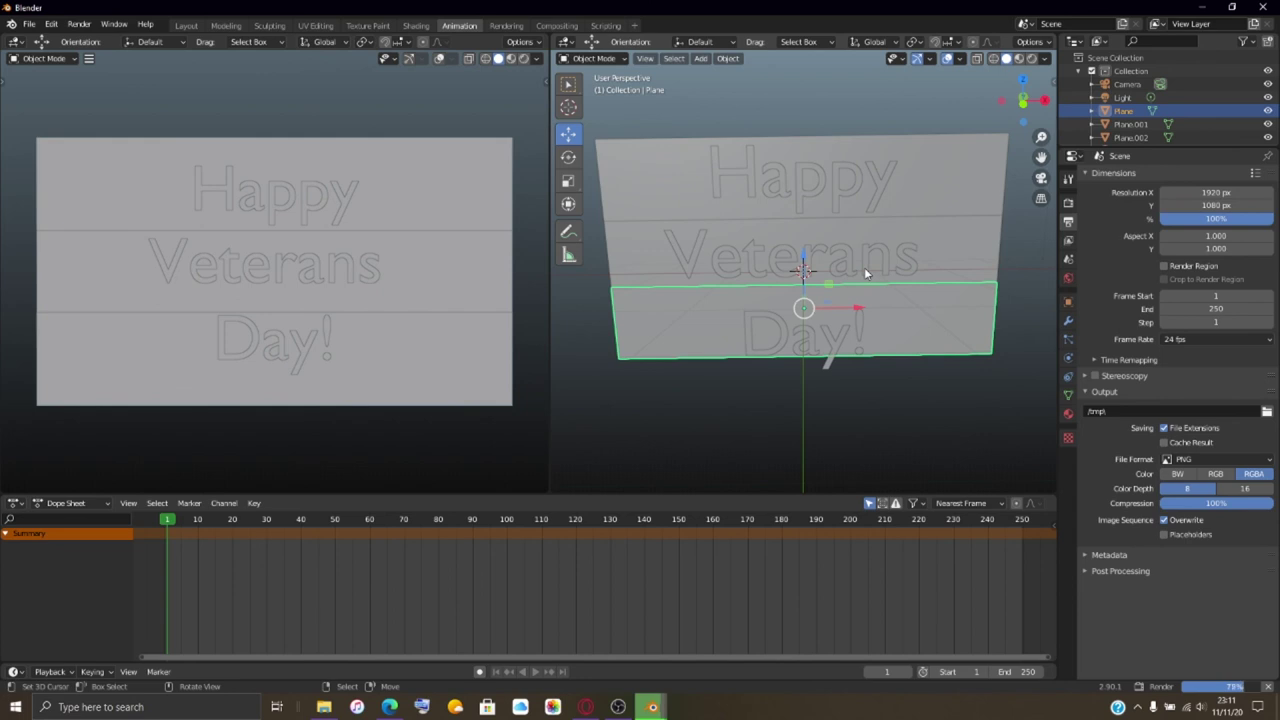
mouse_move(652, 707)
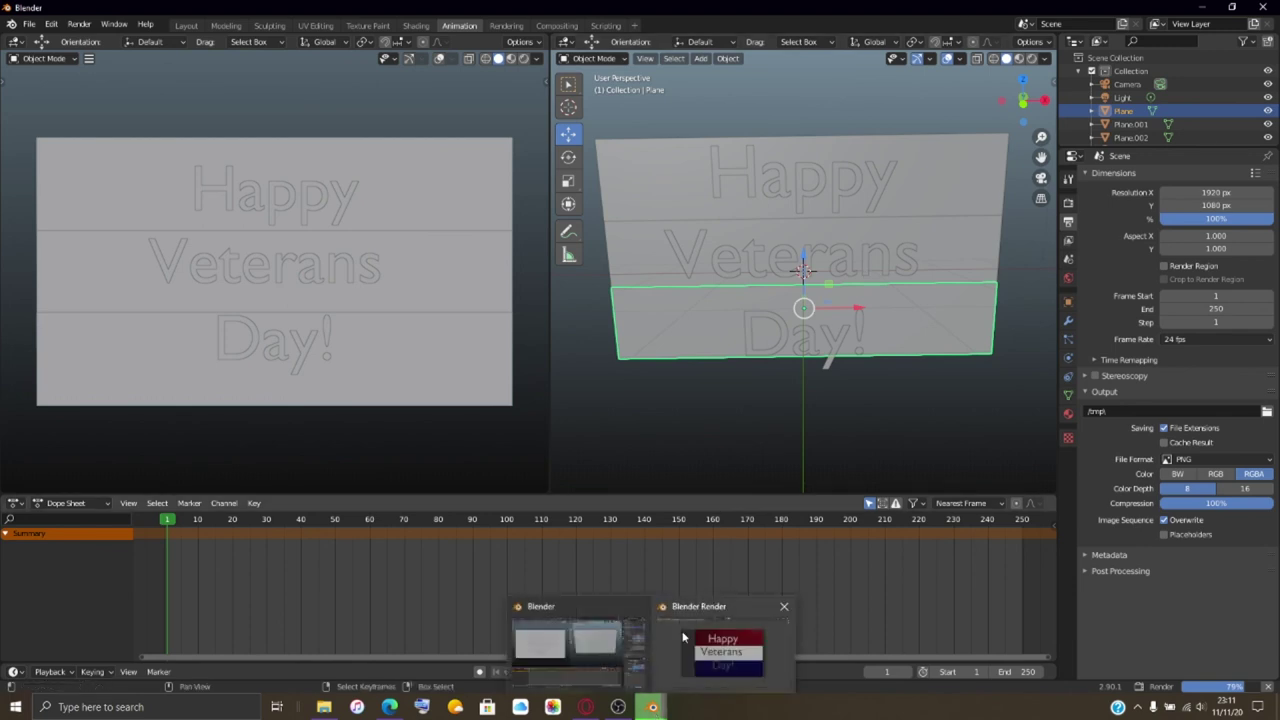
mouse_move(683, 637)
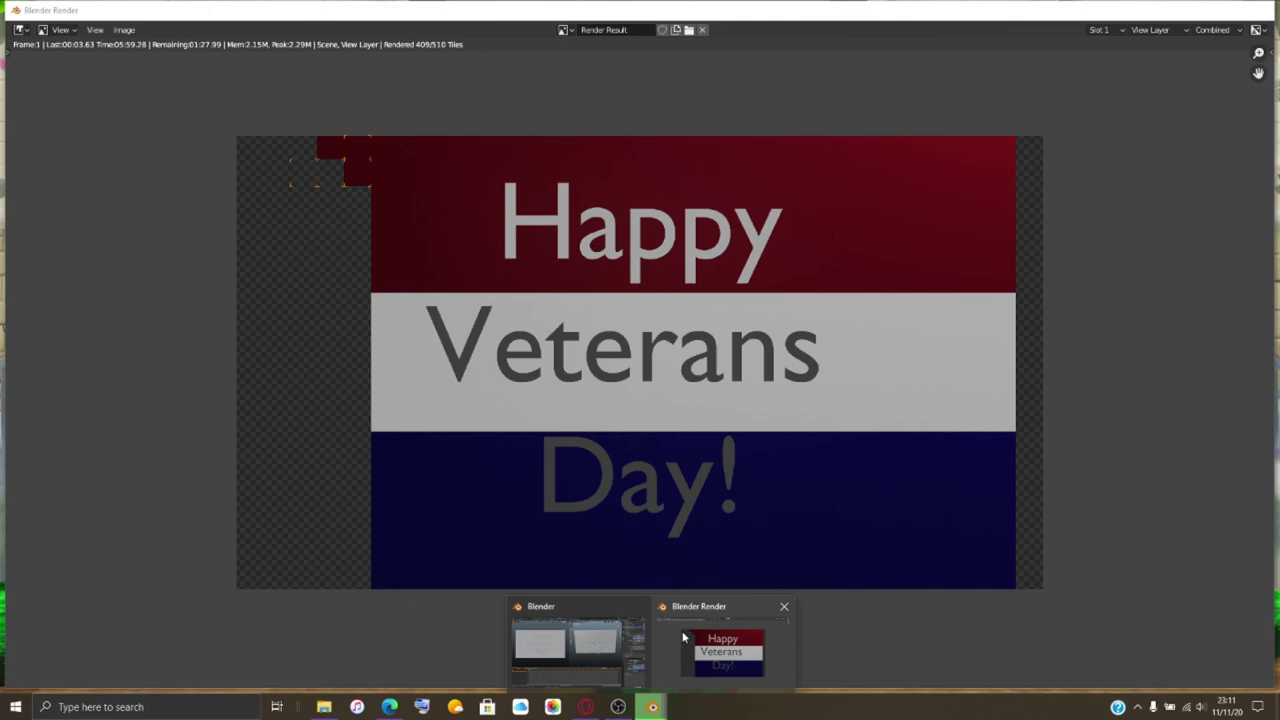
left_click(578, 645)
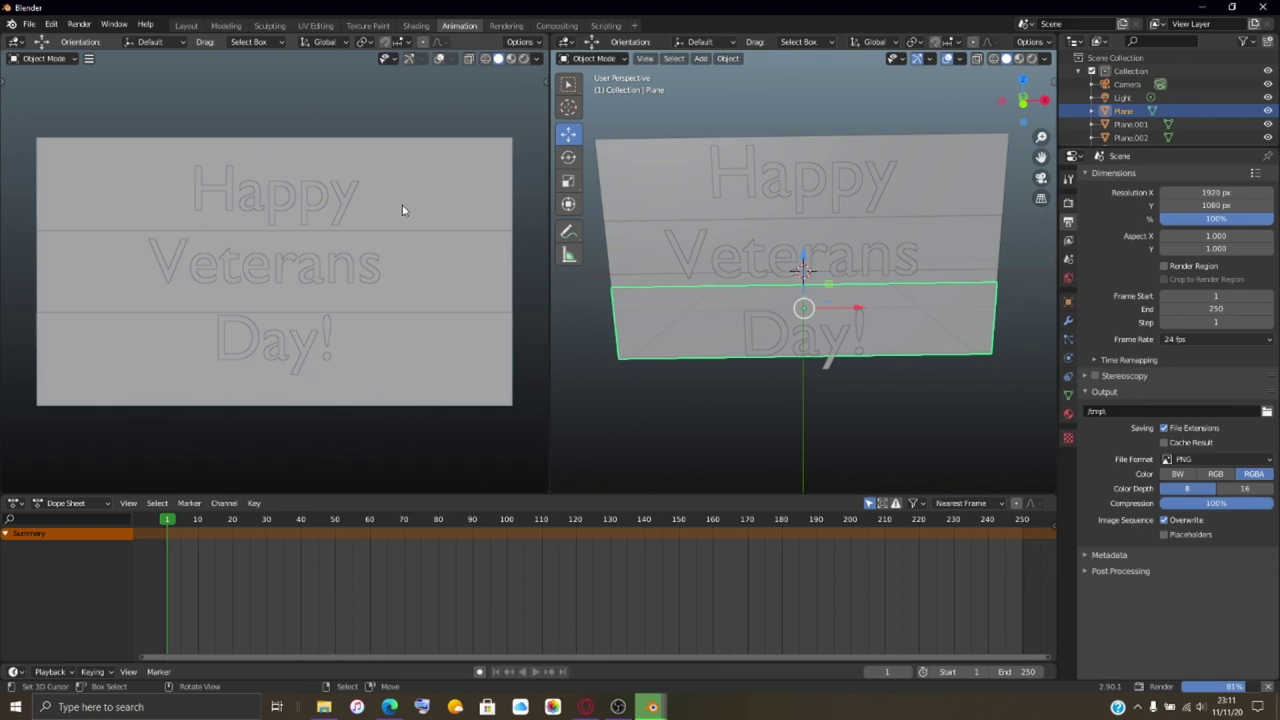
mouse_move(715, 677)
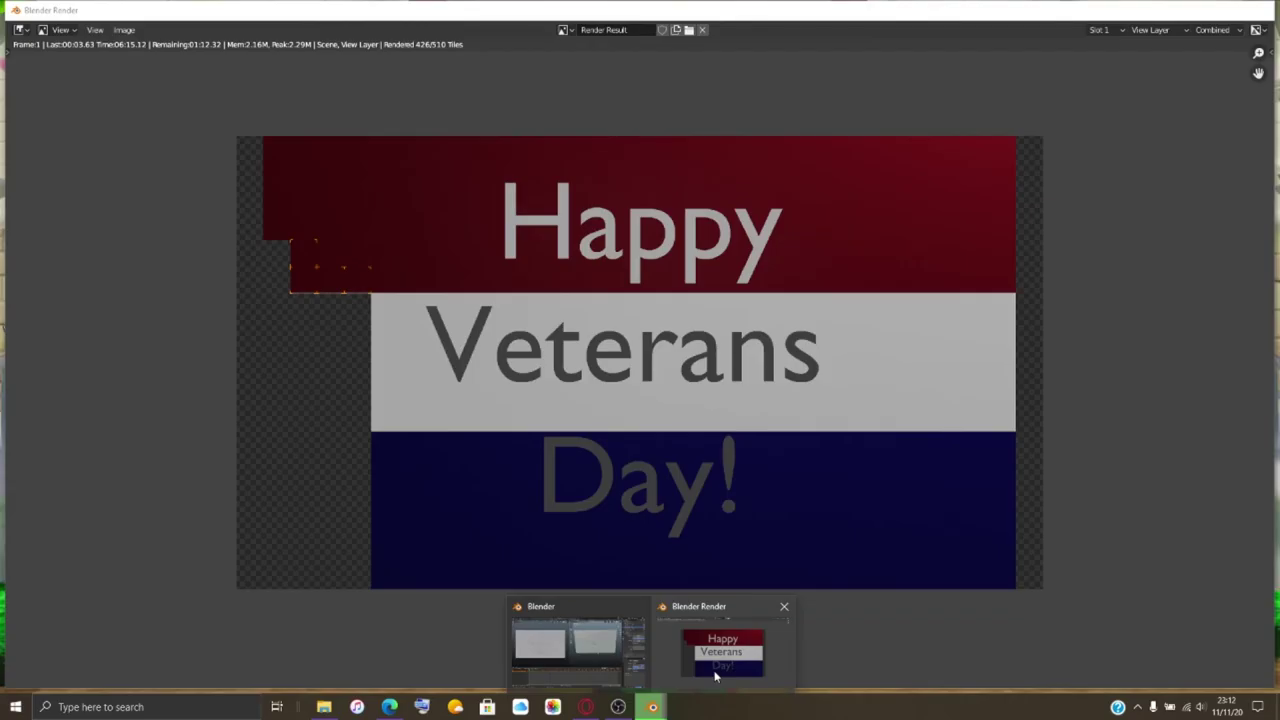
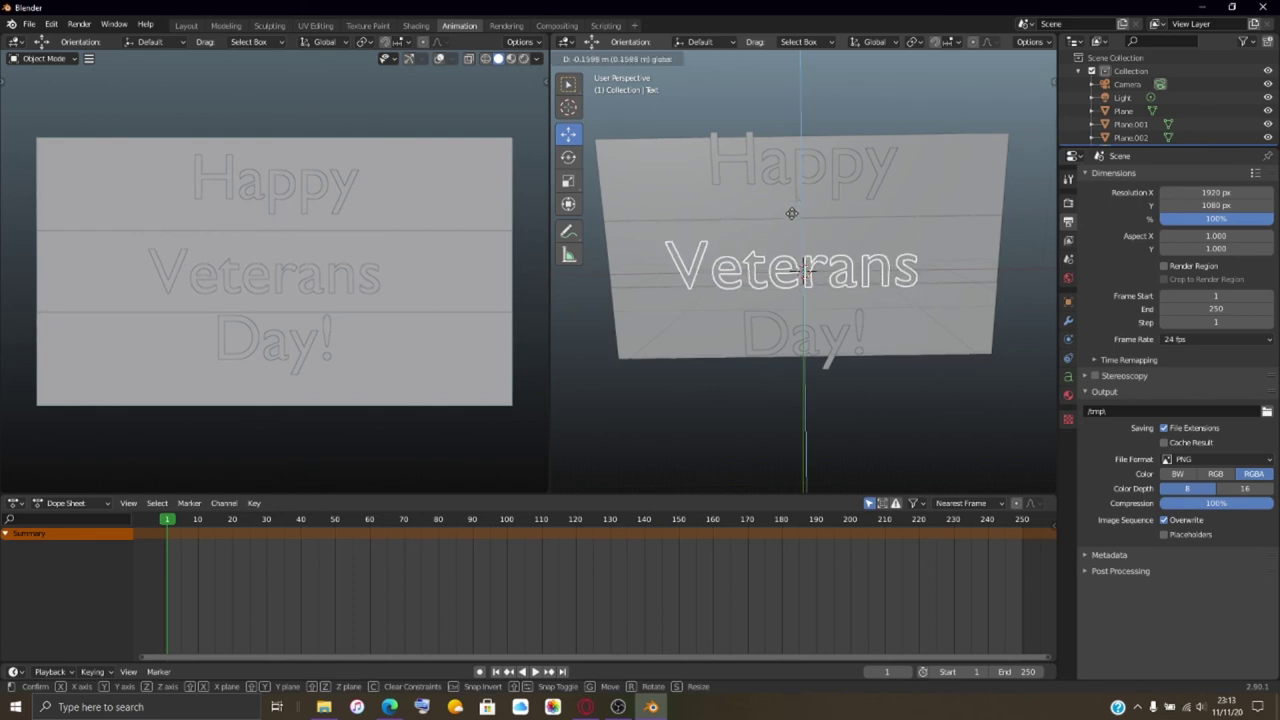
- Move the "Day!" text down about 0.236 m along the Z axis
left_click(783, 330)
left_click_drag(806, 279, 802, 297)
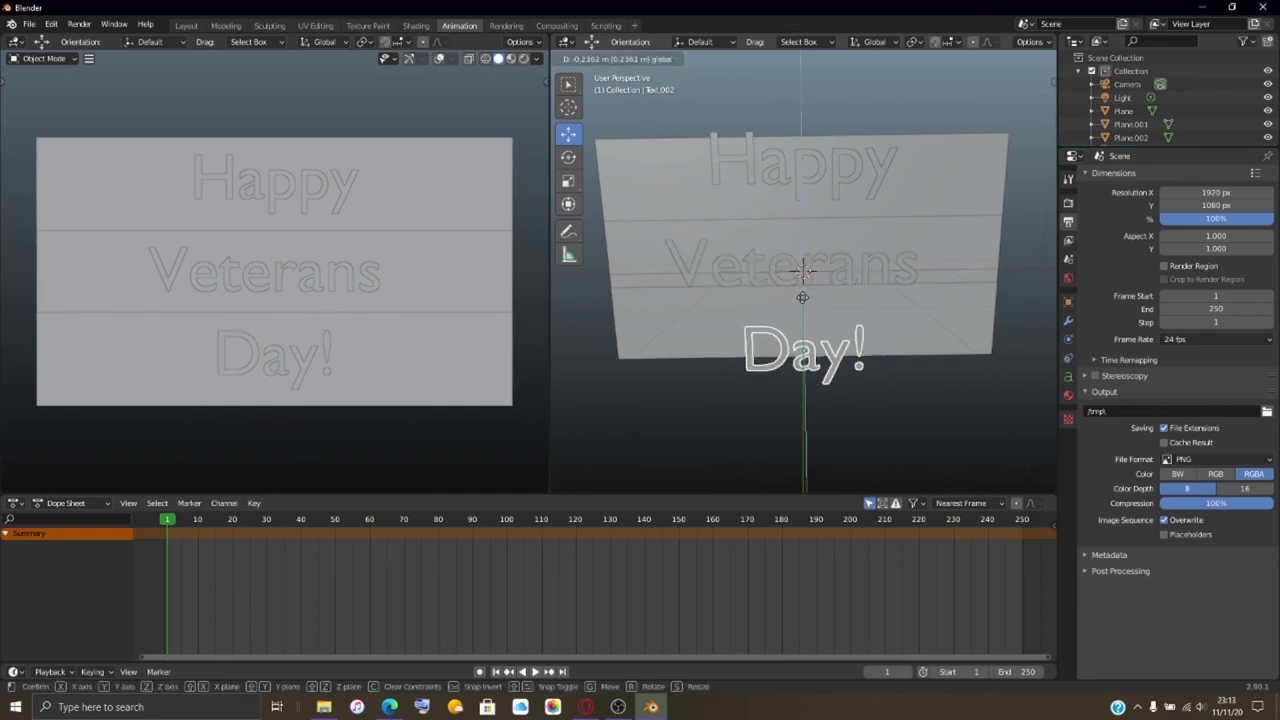
left_click_drag(802, 297, 802, 297)
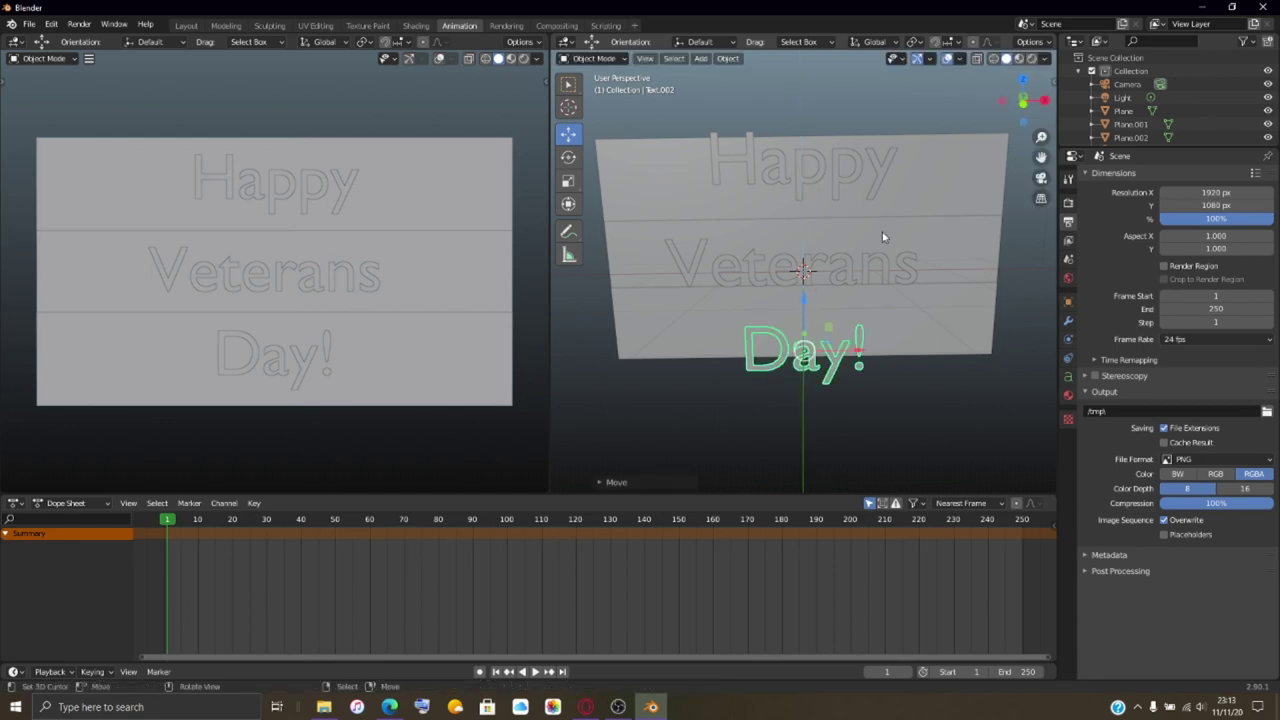
- Set the emission color of the "Happy" text's material to white with value 1.000, and check the middle plane's emission
left_click(828, 173)
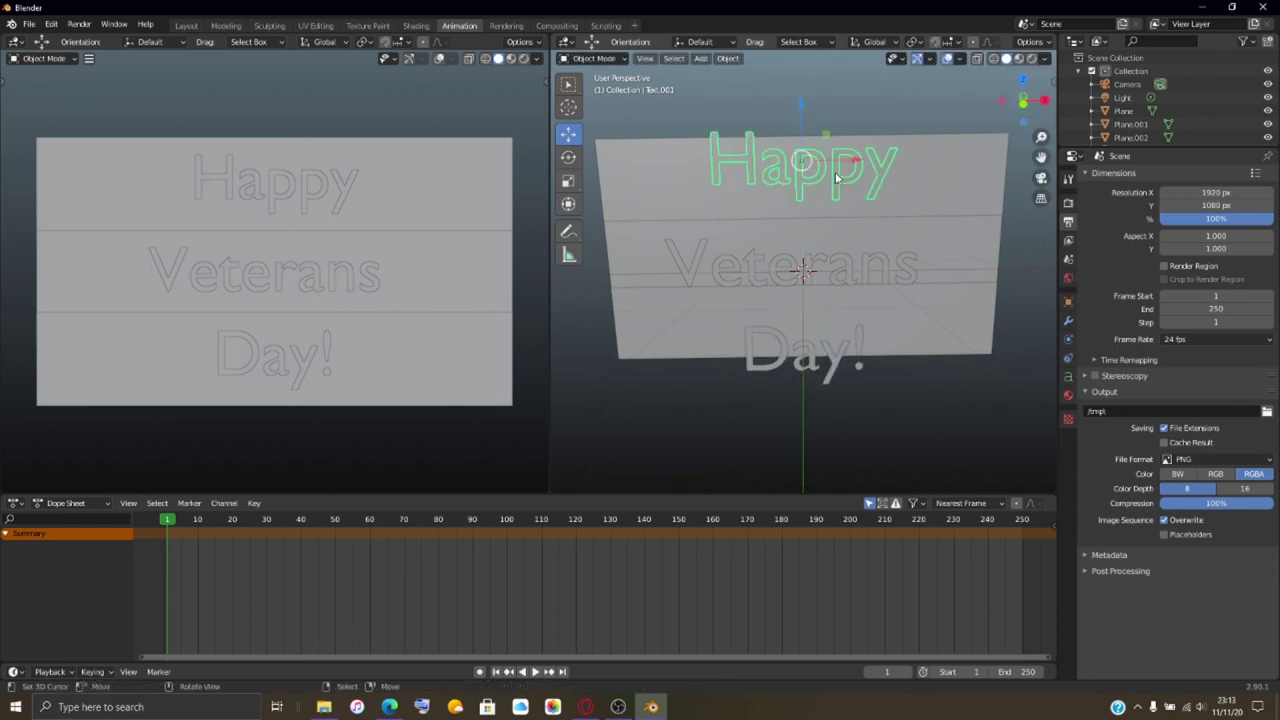
left_click(1068, 395)
scroll(1200, 480, "down", 4)
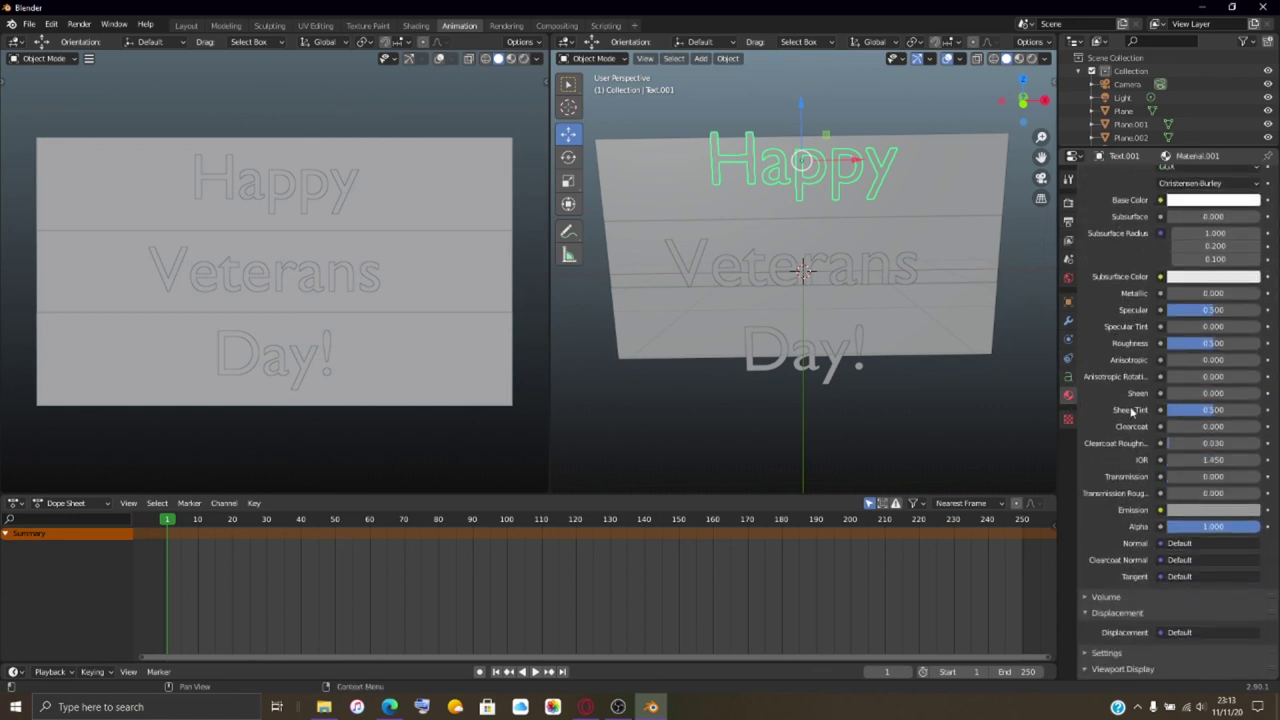
left_click(1229, 511)
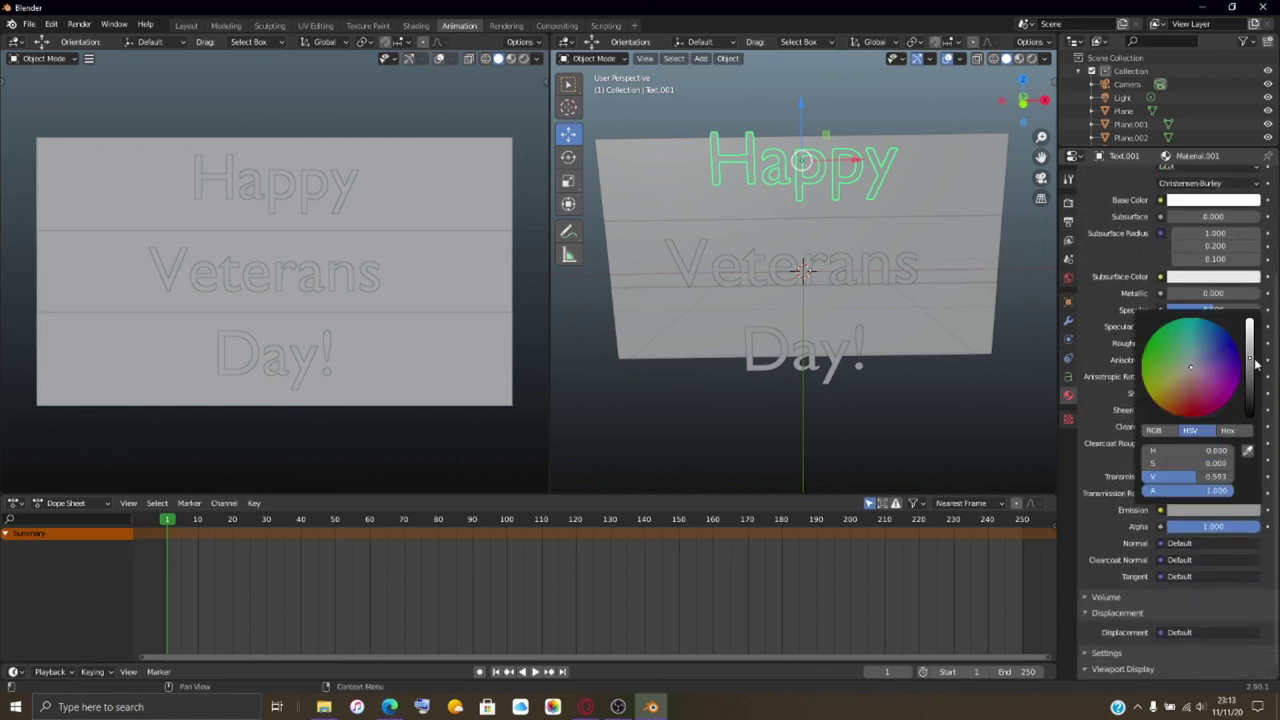
left_click_drag(1250, 362, 1249, 322)
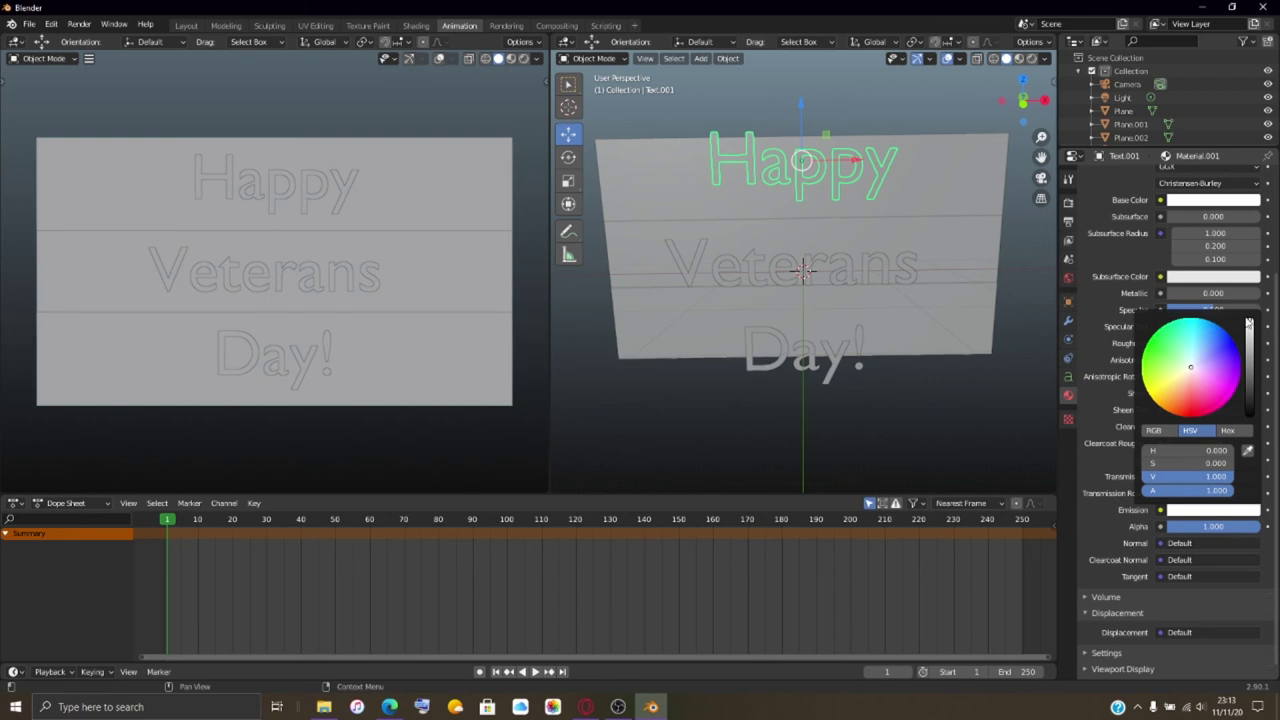
left_click(951, 234)
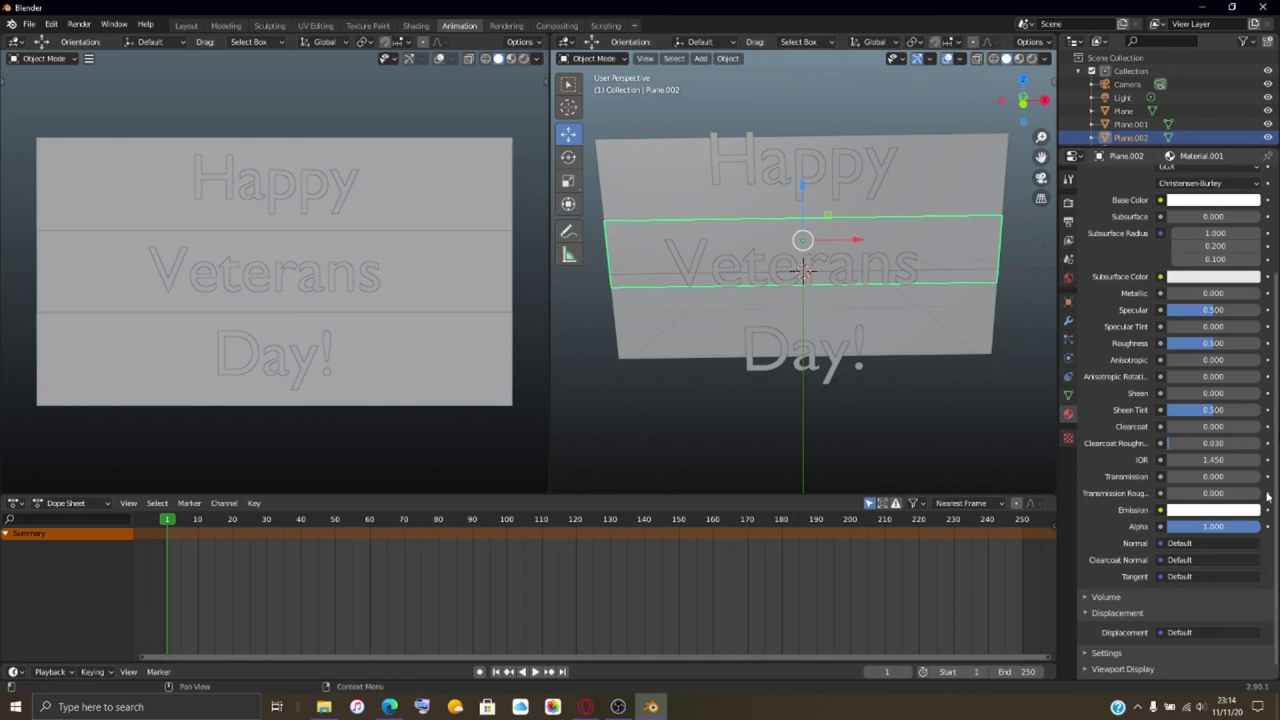
left_click(1240, 510)
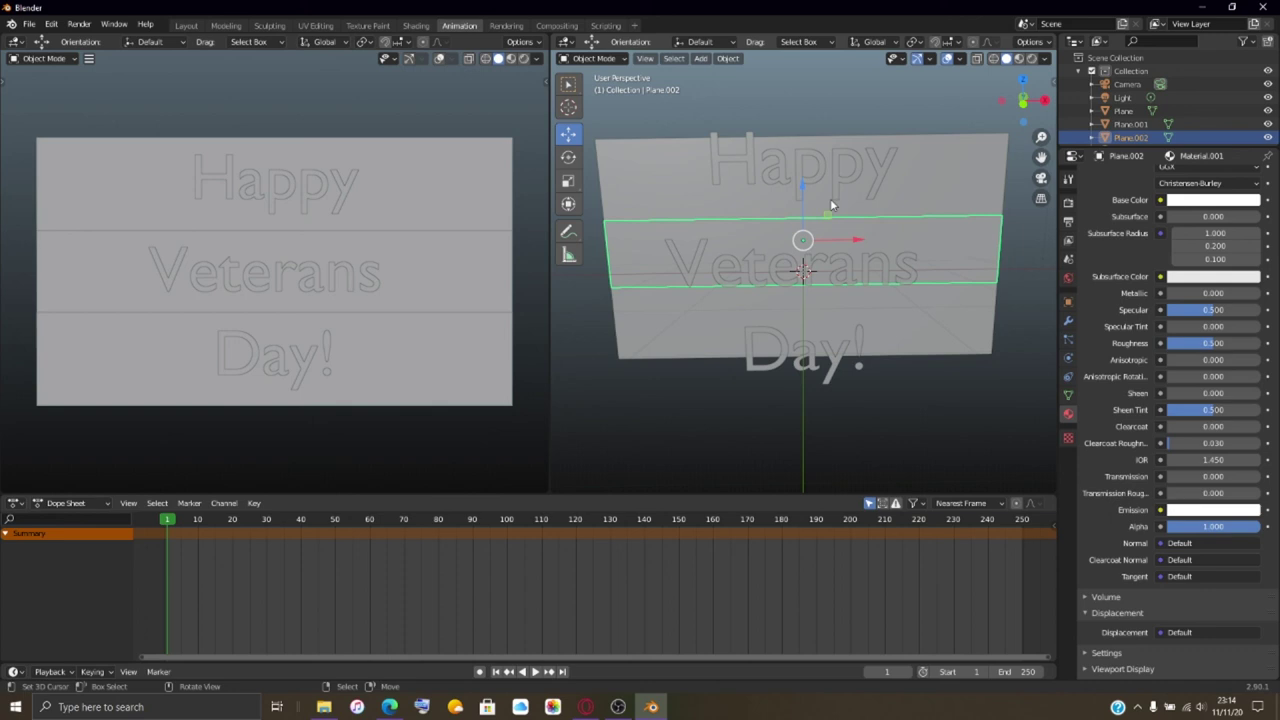
- Assign the existing Material.001 to the "Day!" text
left_click(755, 332)
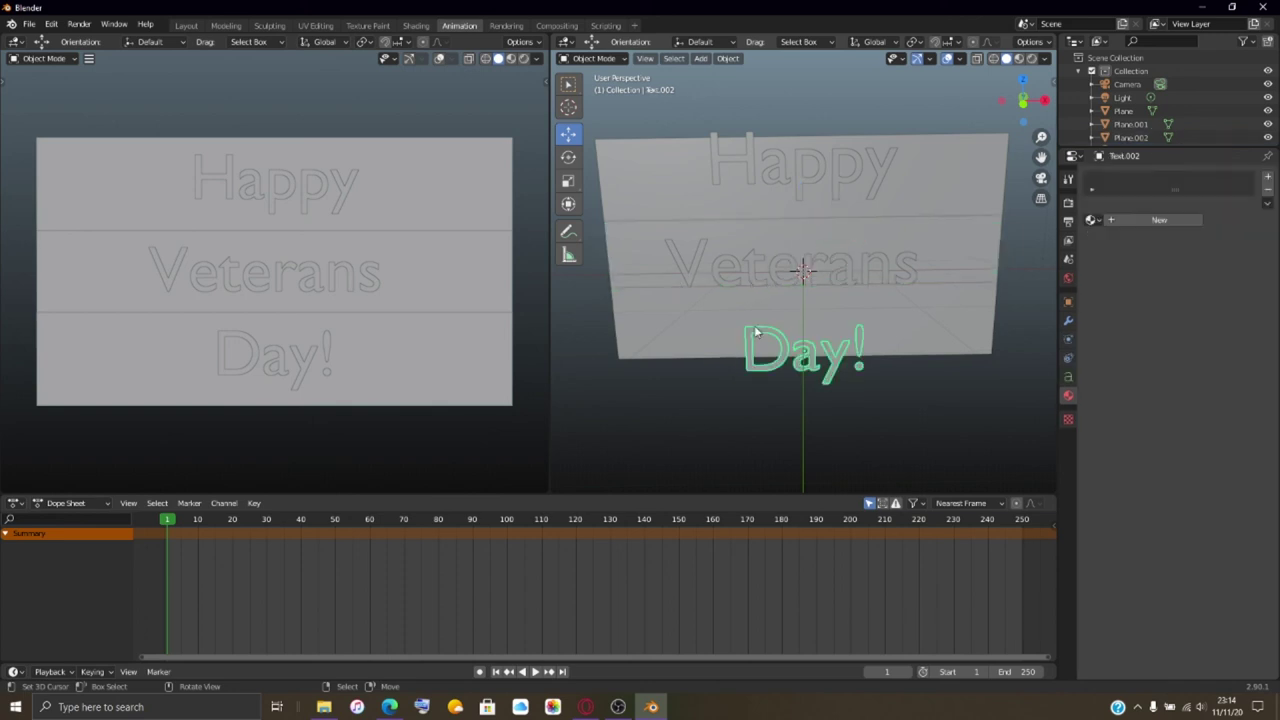
left_click(1093, 221)
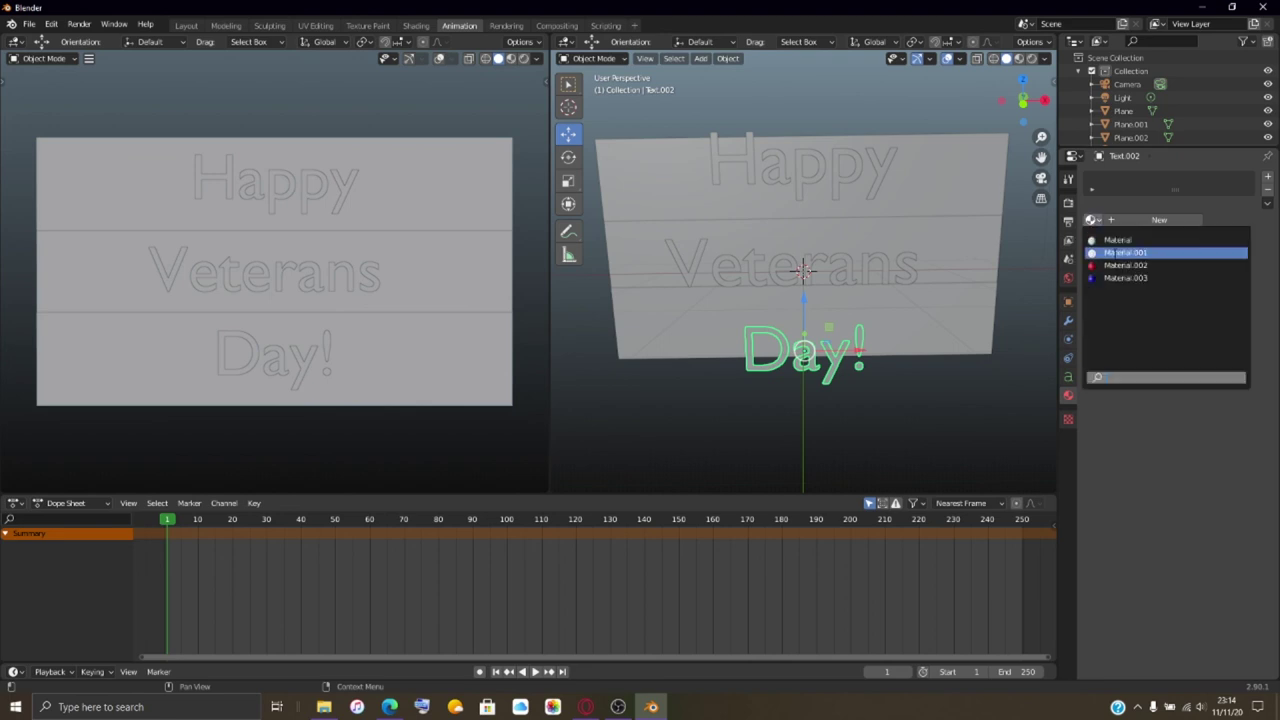
left_click(1118, 253)
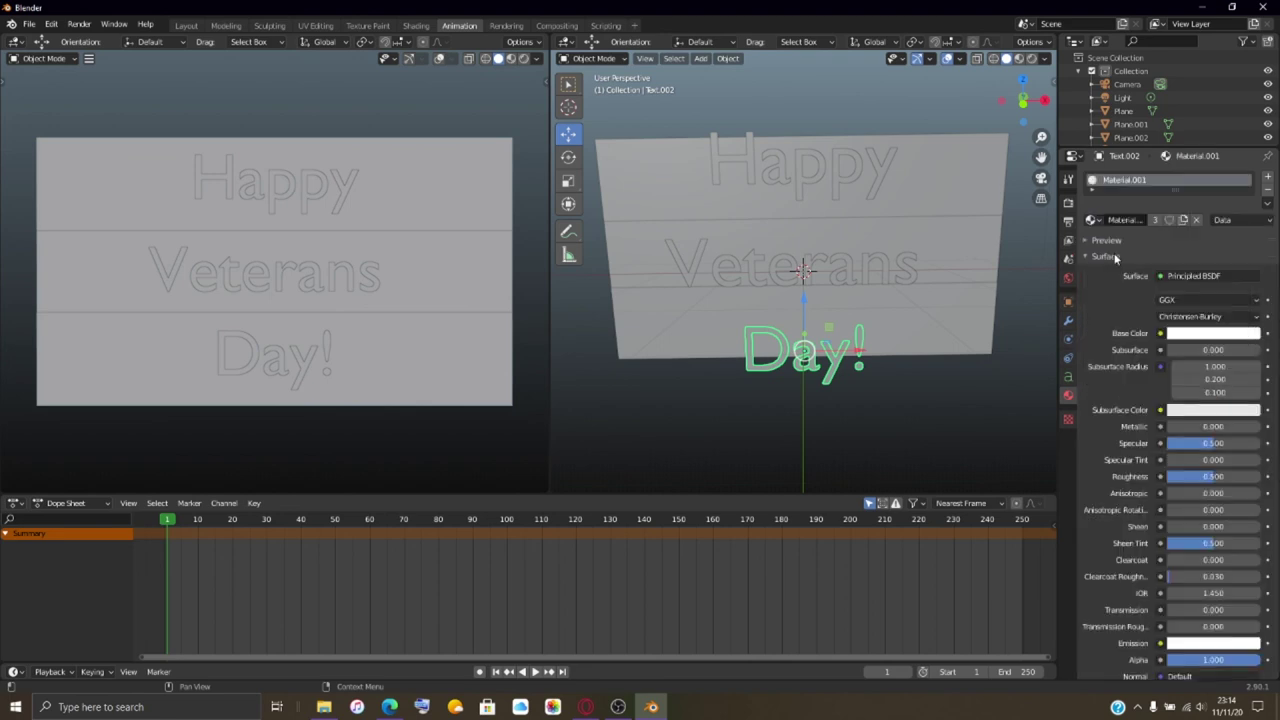
- Assign the existing Material to the "Veterans" text, with its base color set to black, and render the image
left_click(810, 268)
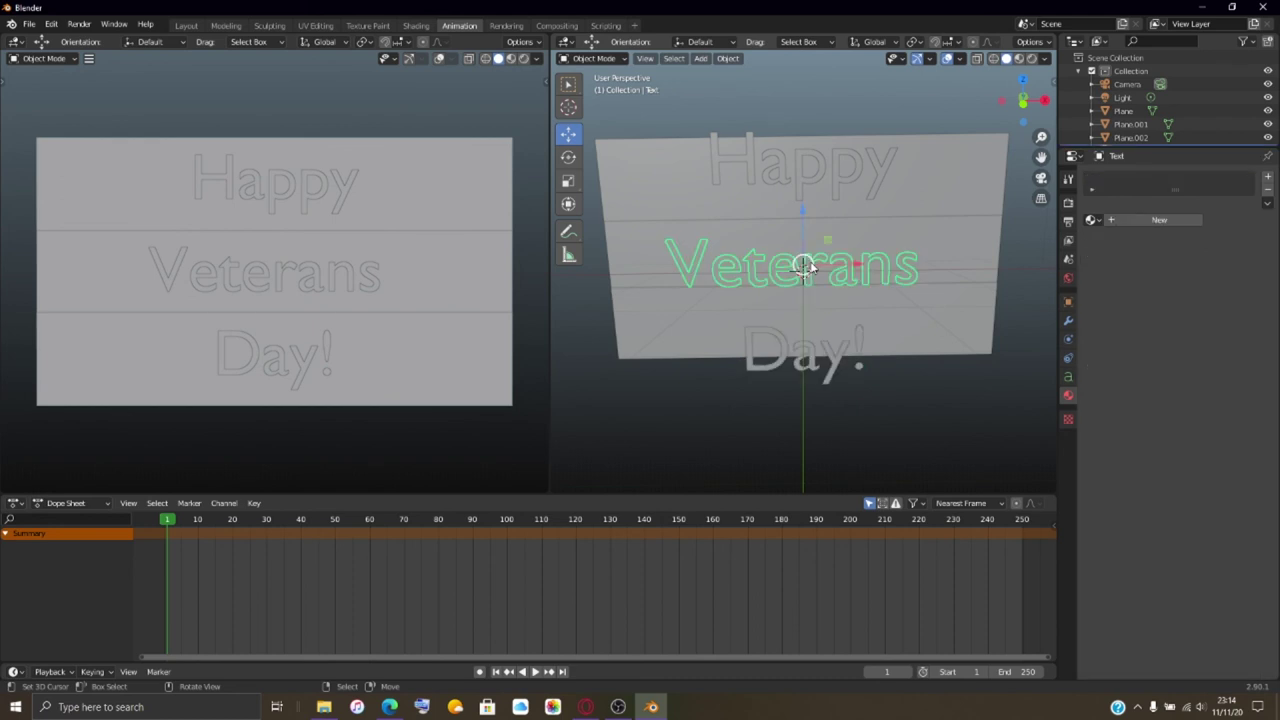
left_click(1093, 221)
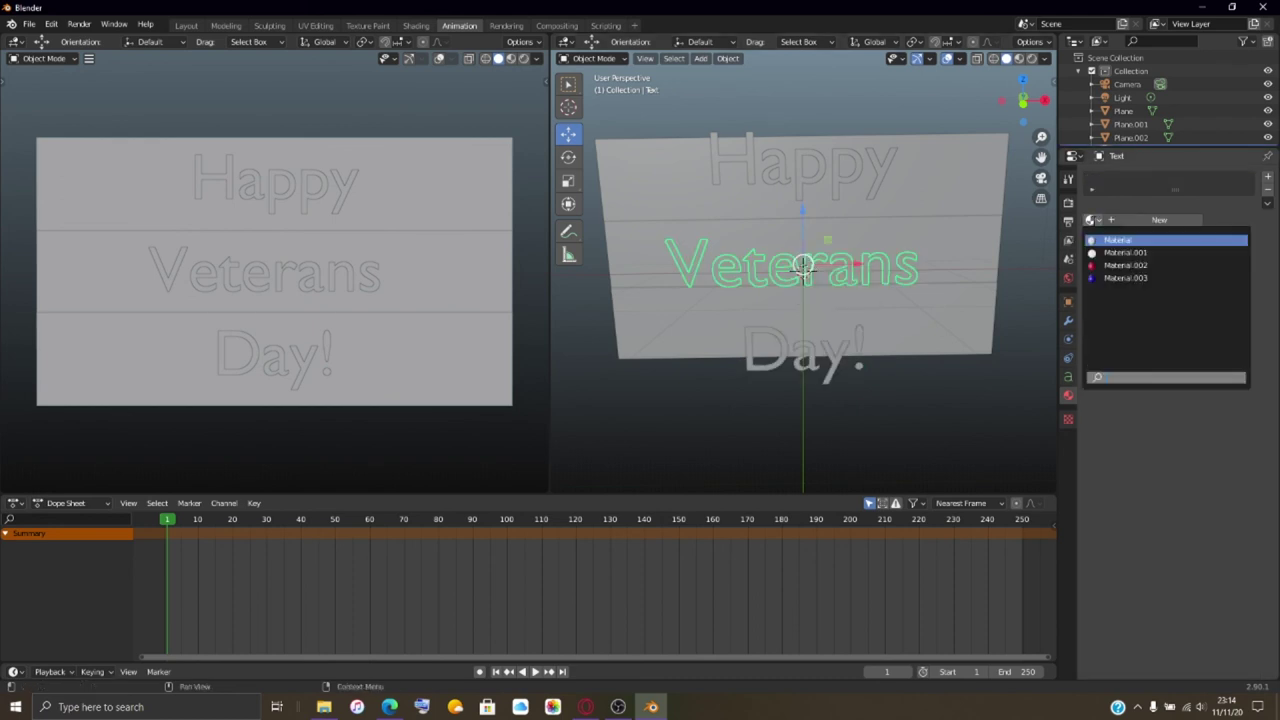
left_click(1110, 242)
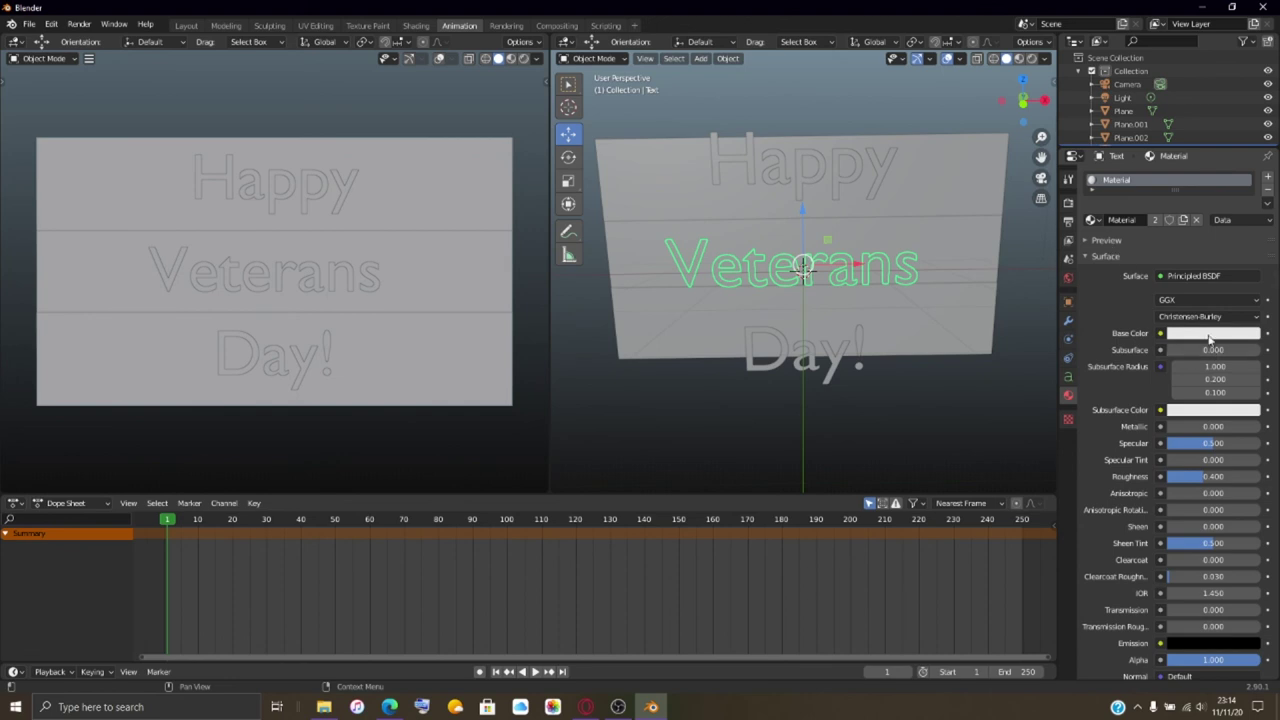
left_click(1209, 334)
left_click_drag(1256, 152, 1250, 245)
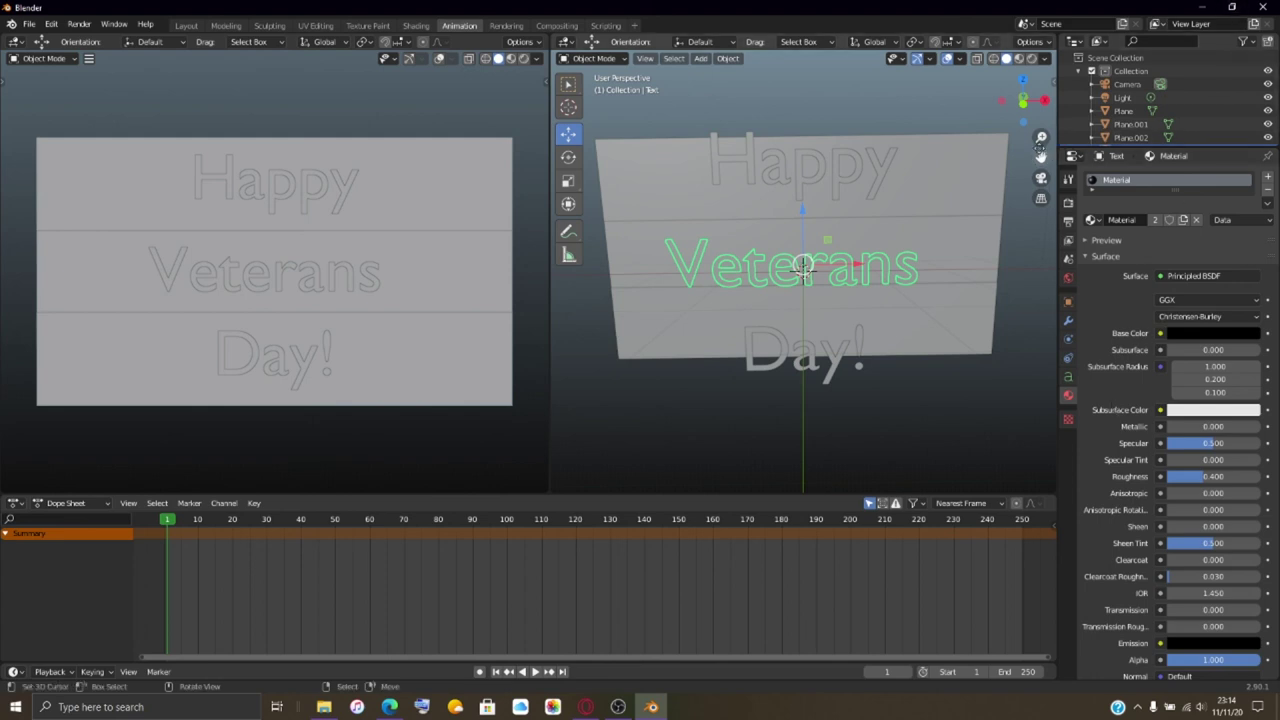
left_click(81, 28)
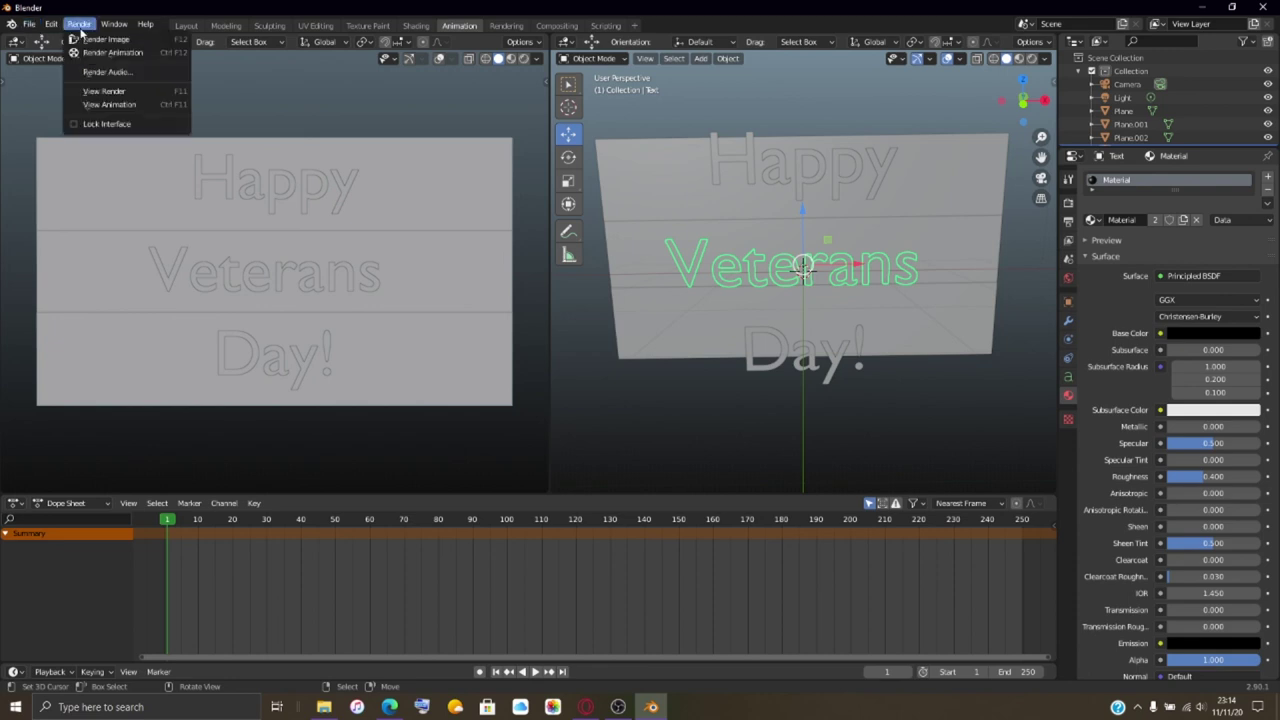
left_click(120, 40)
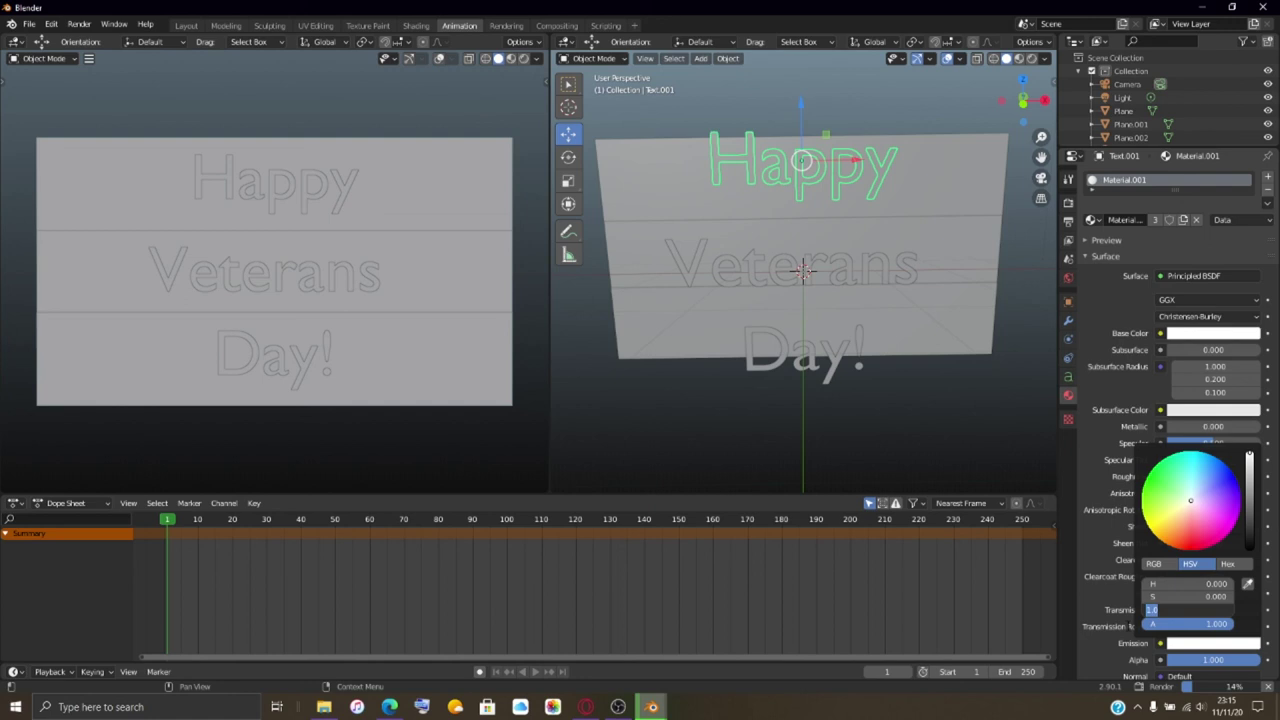
- Darken the emission color of the "Happy" text's material to grey
type("0.875")
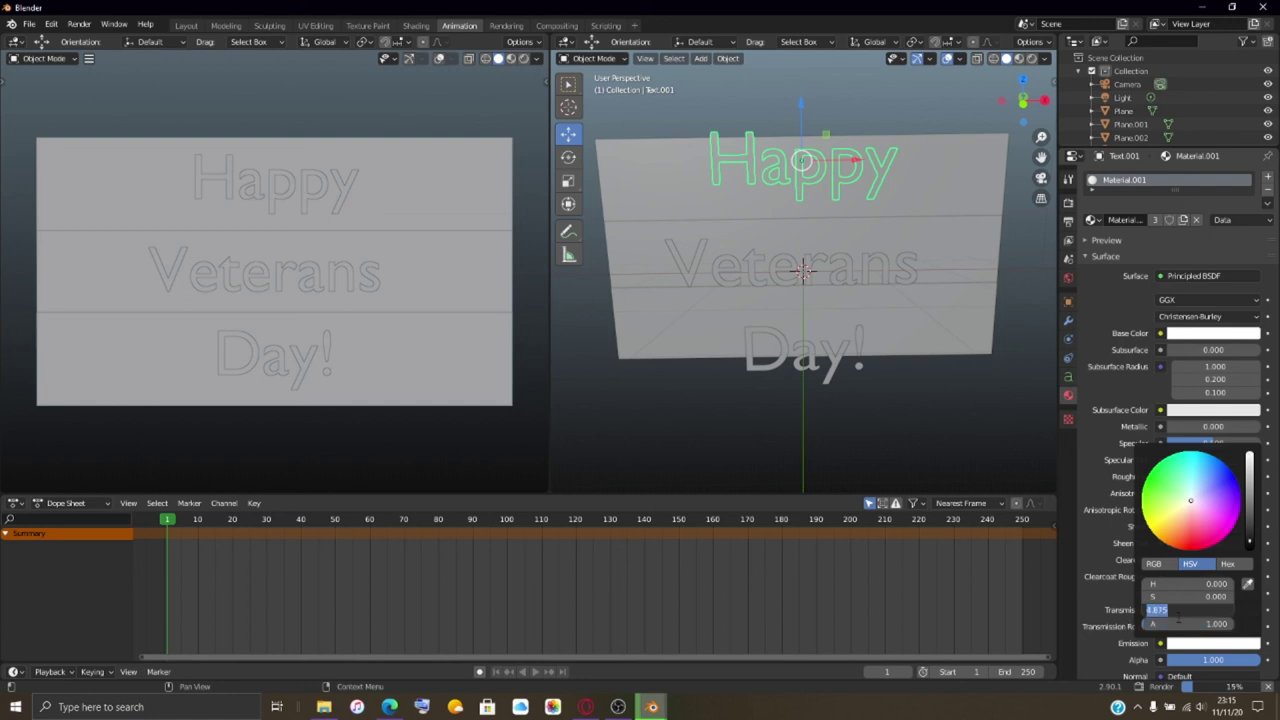
key("Return")
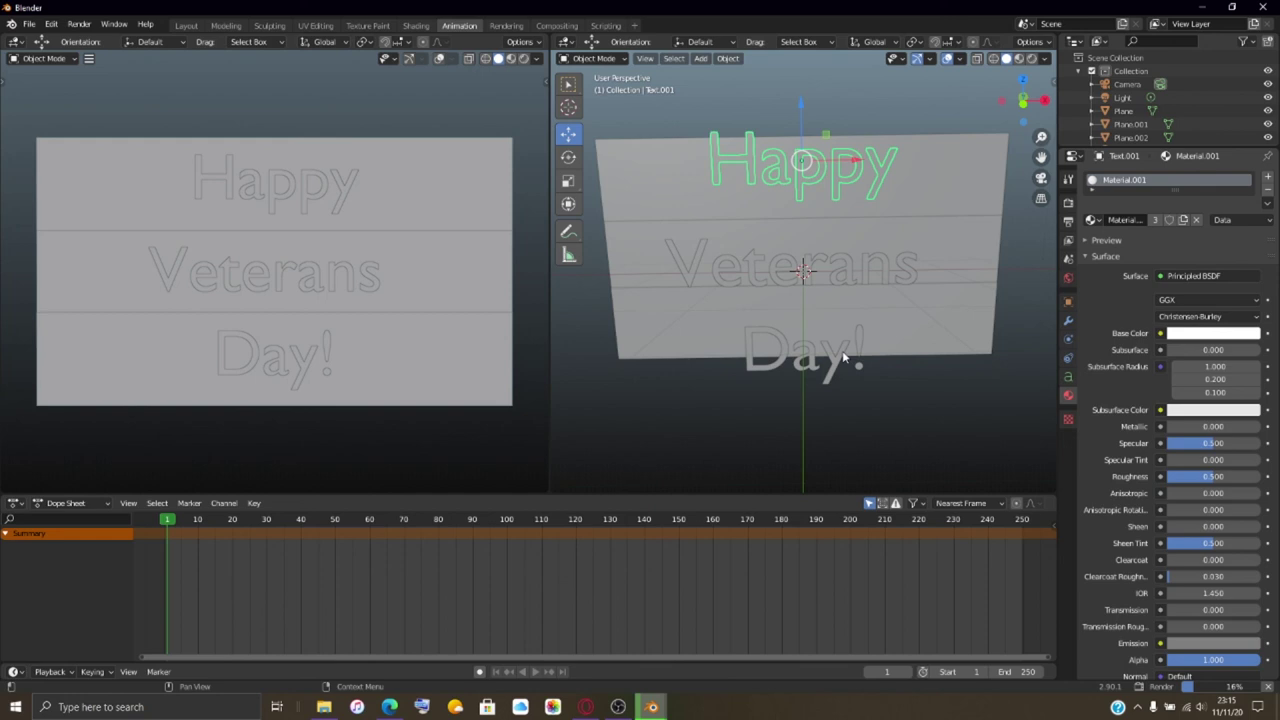
- Check the top plane's material and bring up the render window to inspect the render's progress
left_click(968, 182)
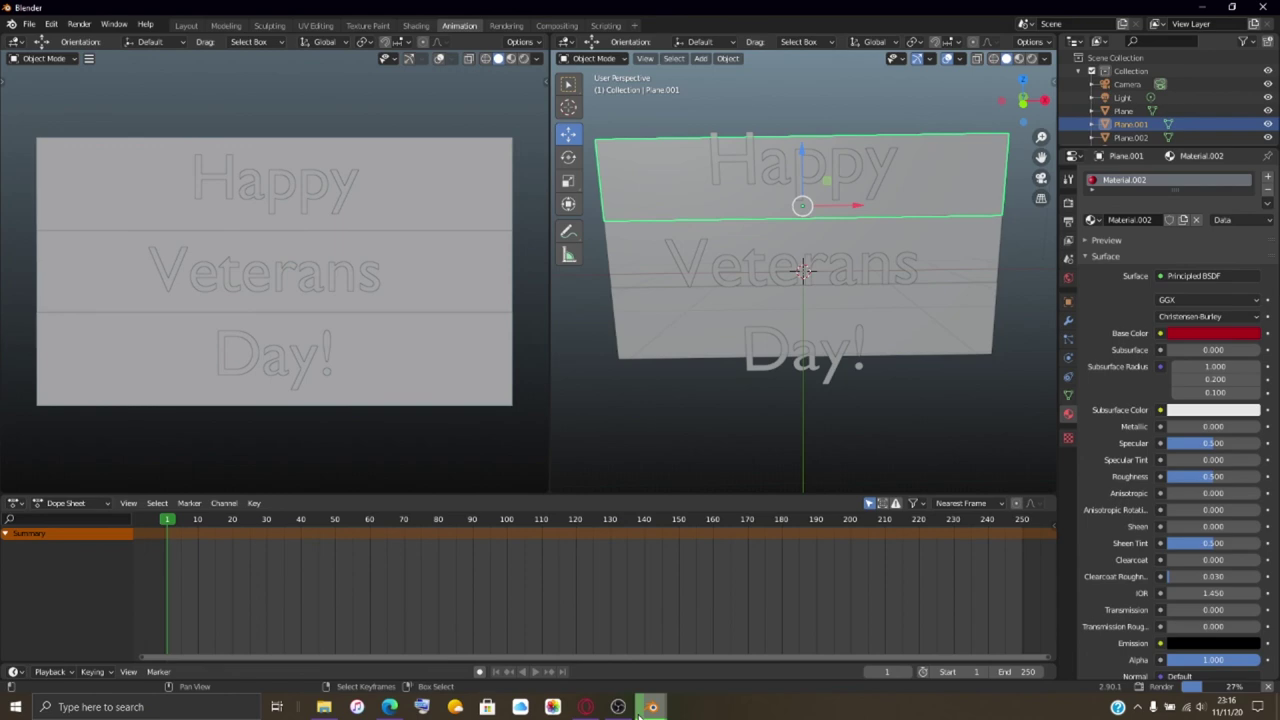
mouse_move(651, 707)
mouse_move(684, 650)
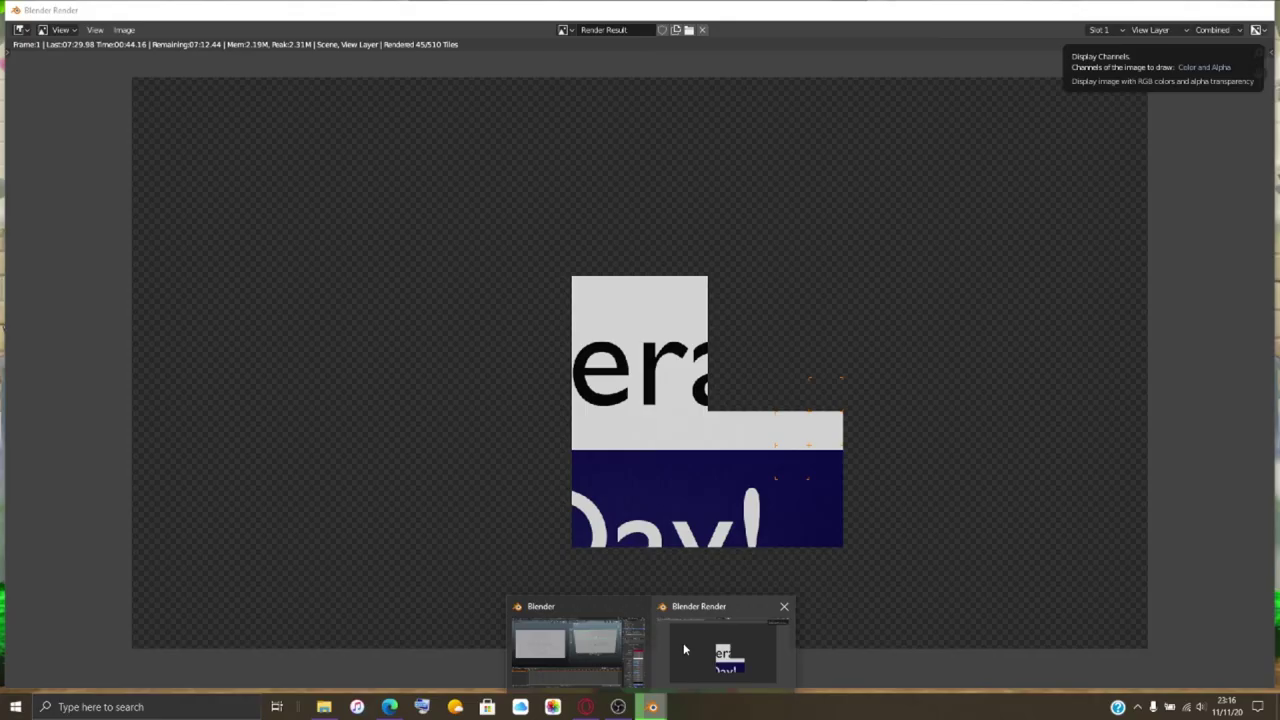
left_click(683, 642)
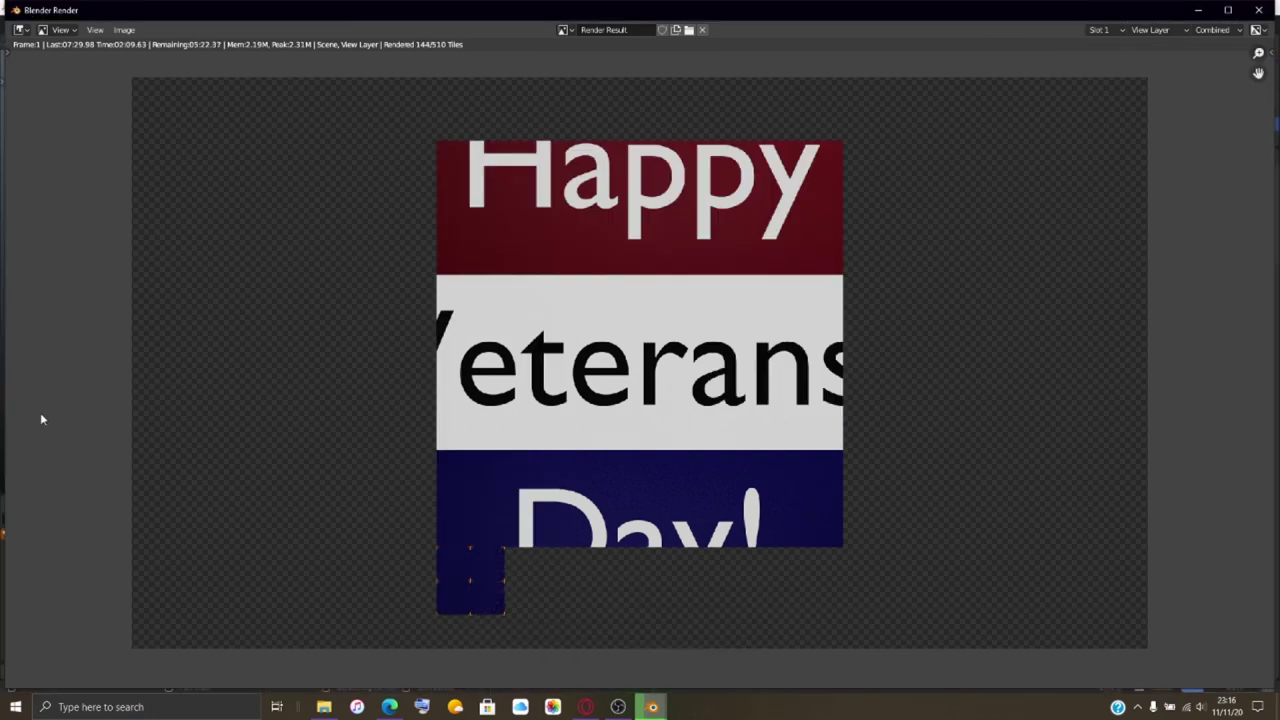
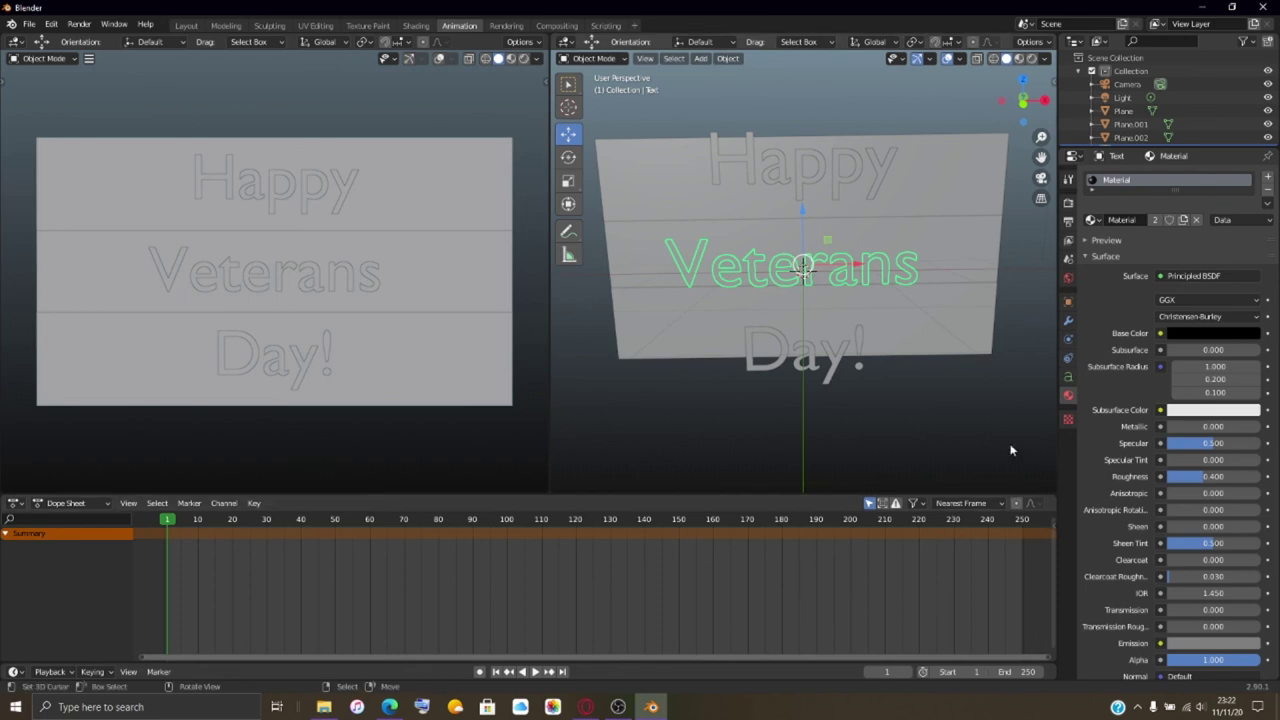
- Run a test render to check how the "Veterans" text looks, and close the render window
left_click(78, 24)
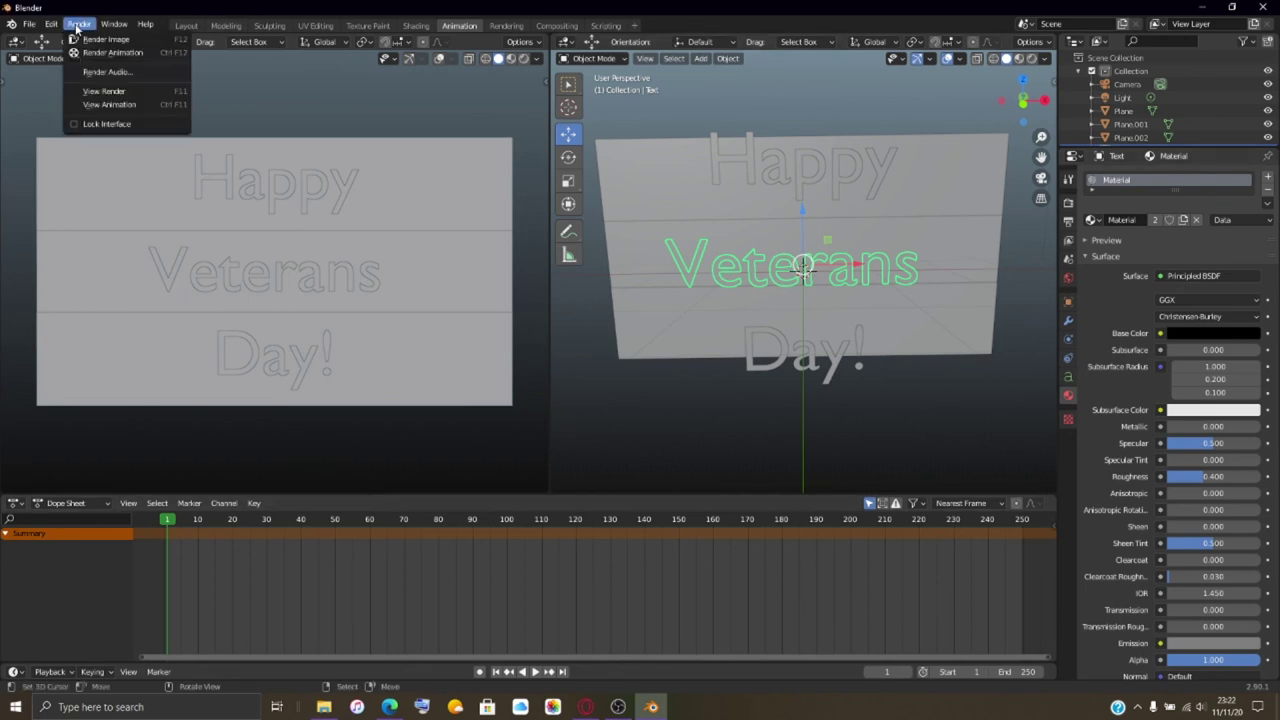
left_click(100, 39)
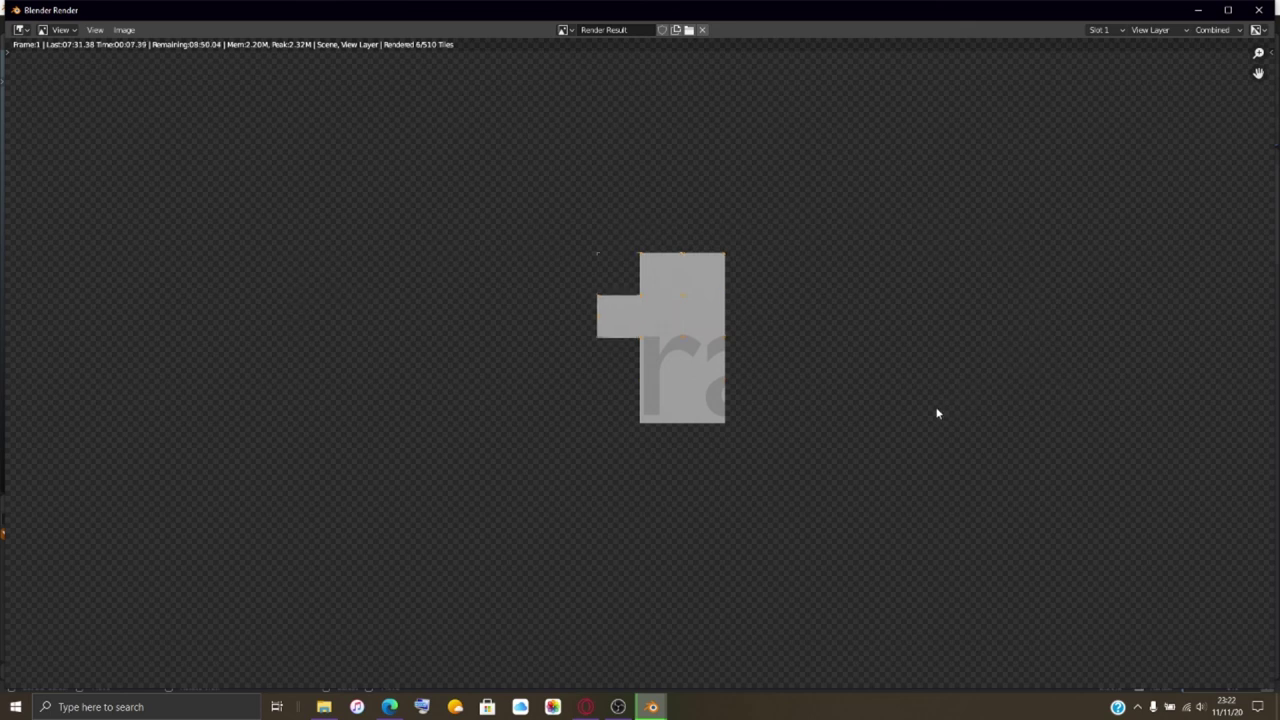
left_click(1262, 12)
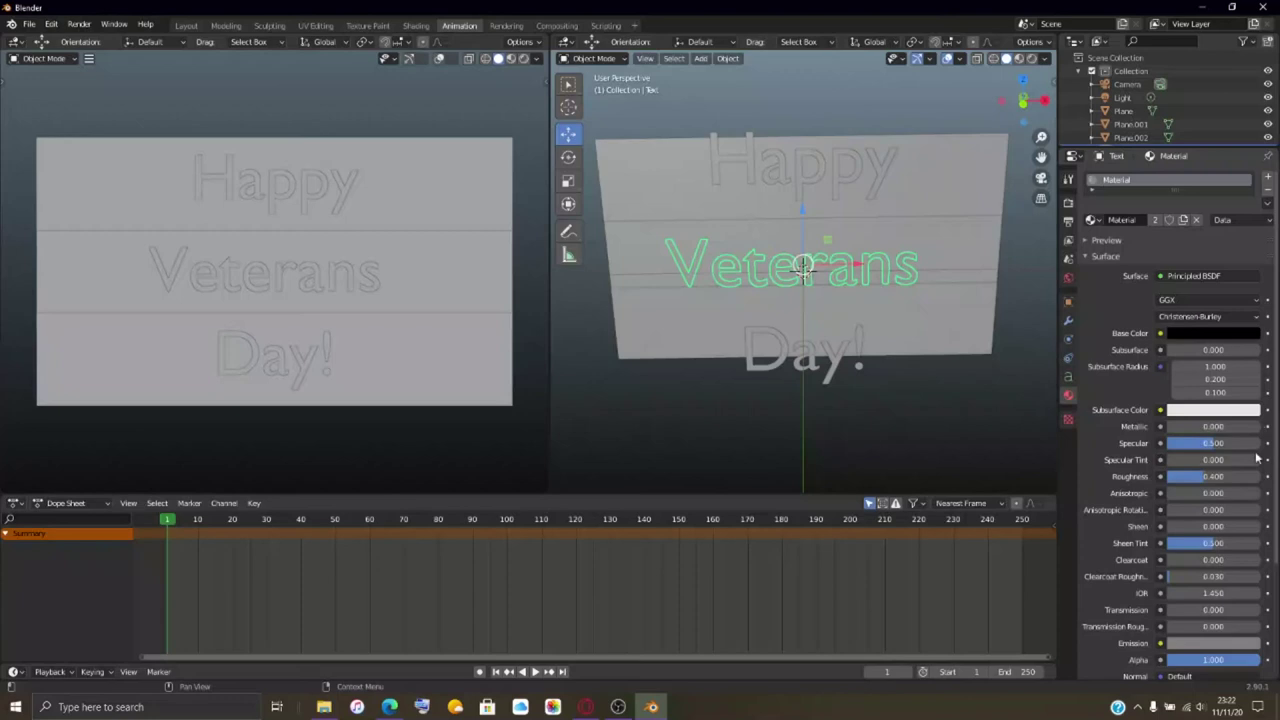
- Set the emission color of the "Veterans" text's material to black with value 0.000
left_click(1194, 643)
left_click_drag(1255, 511, 1251, 555)
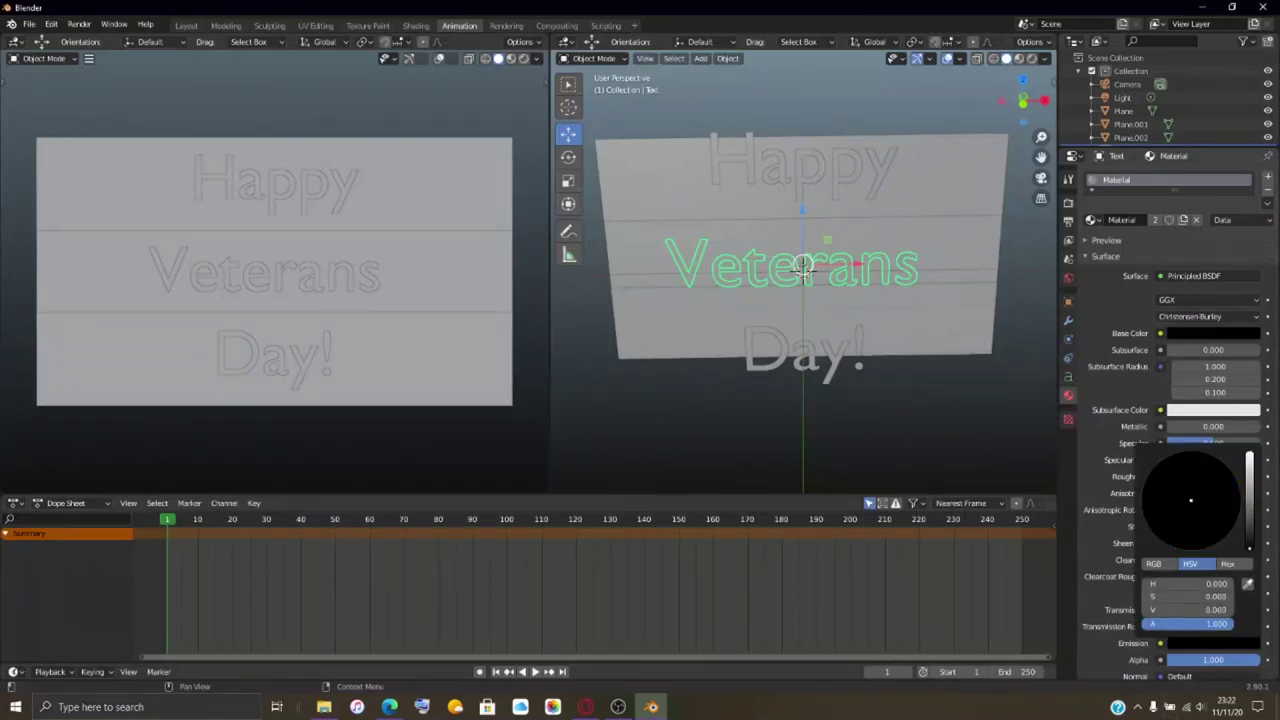
- Set the base color value of the "Veterans" text's material to 0.1
left_click(1200, 335)
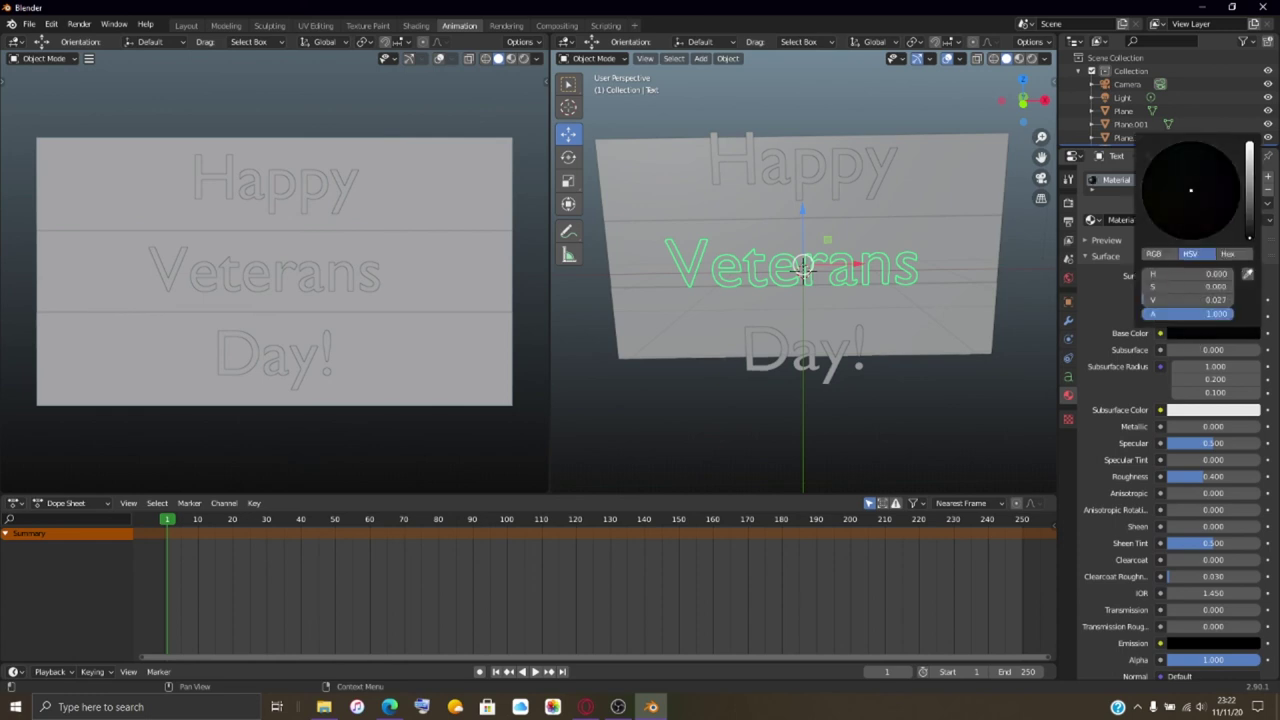
left_click_drag(1250, 238, 1250, 220)
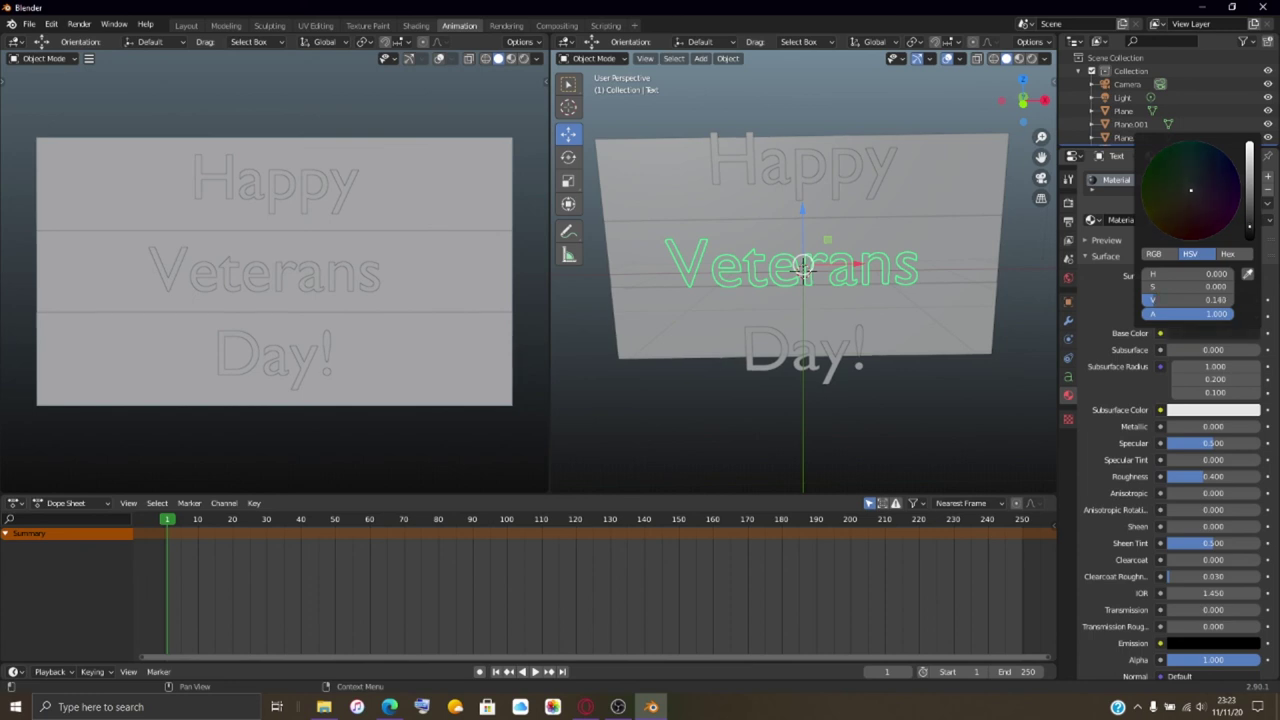
left_click(1222, 300)
key("ctrl+a")
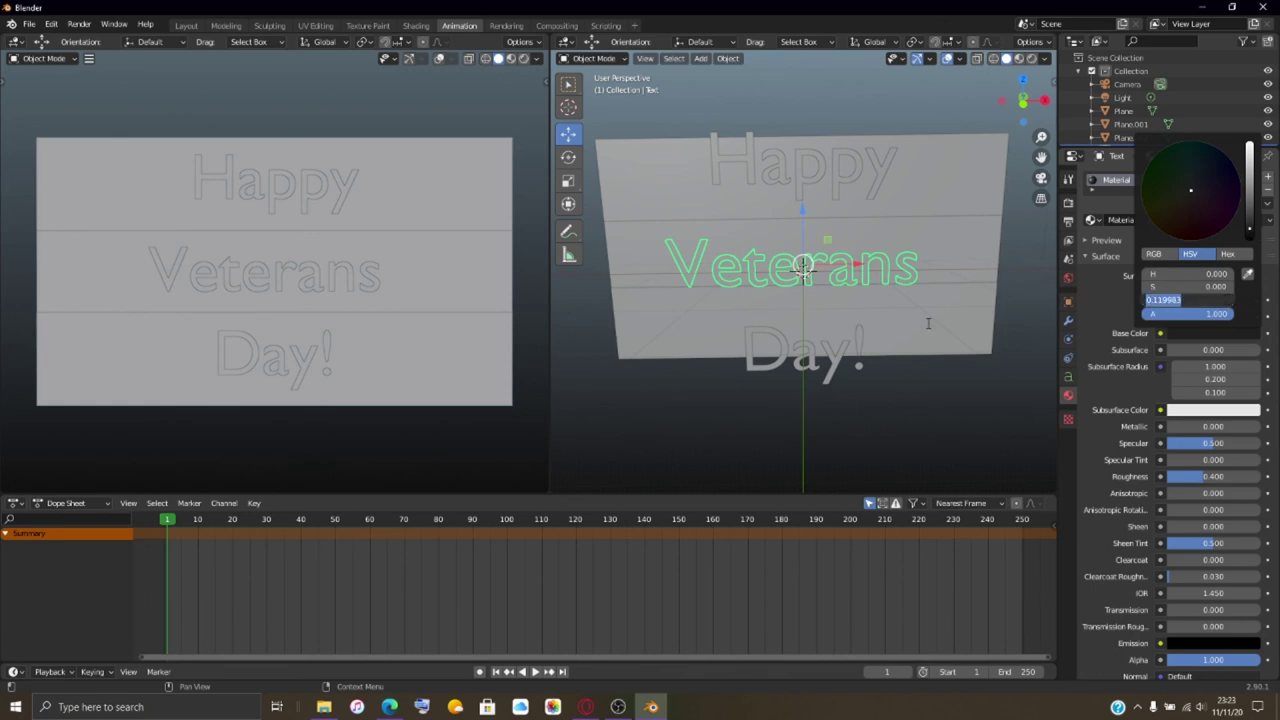
key("BackSpace")
type("0.1")
key("Return")
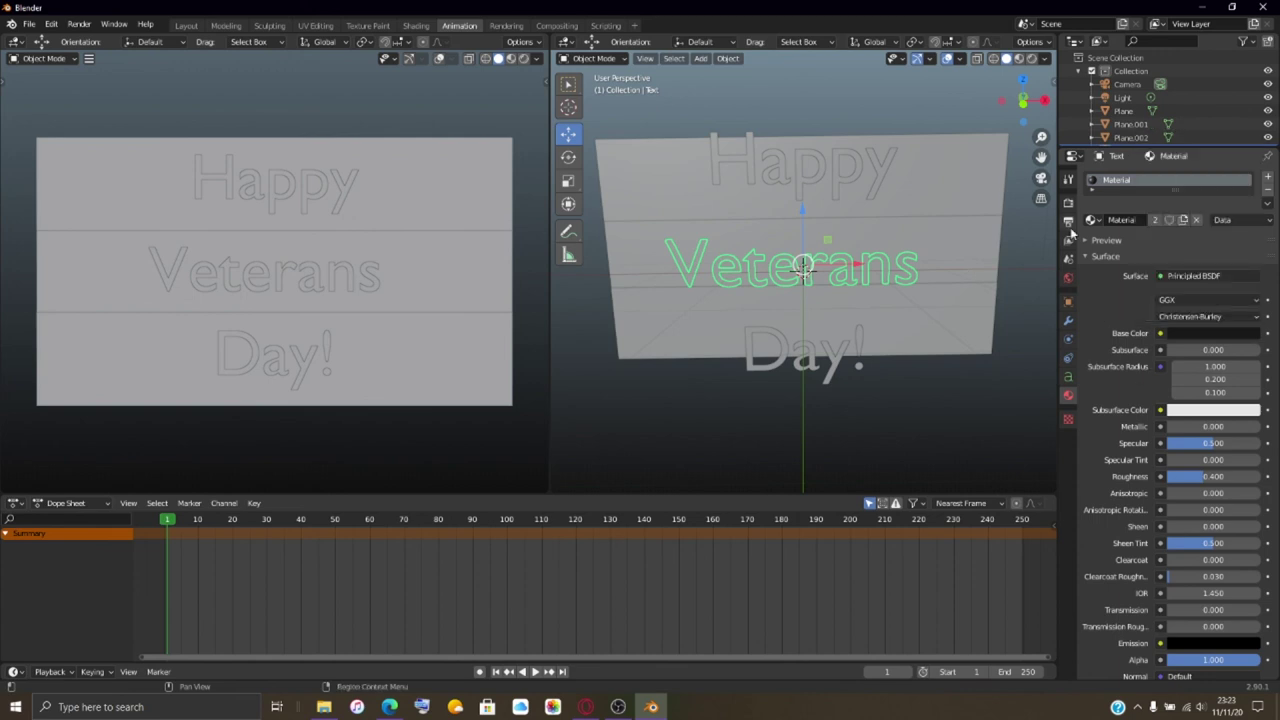
- Render the image again to check the "Veterans" text's darkness, and close the render window
left_click(78, 25)
left_click(105, 39)
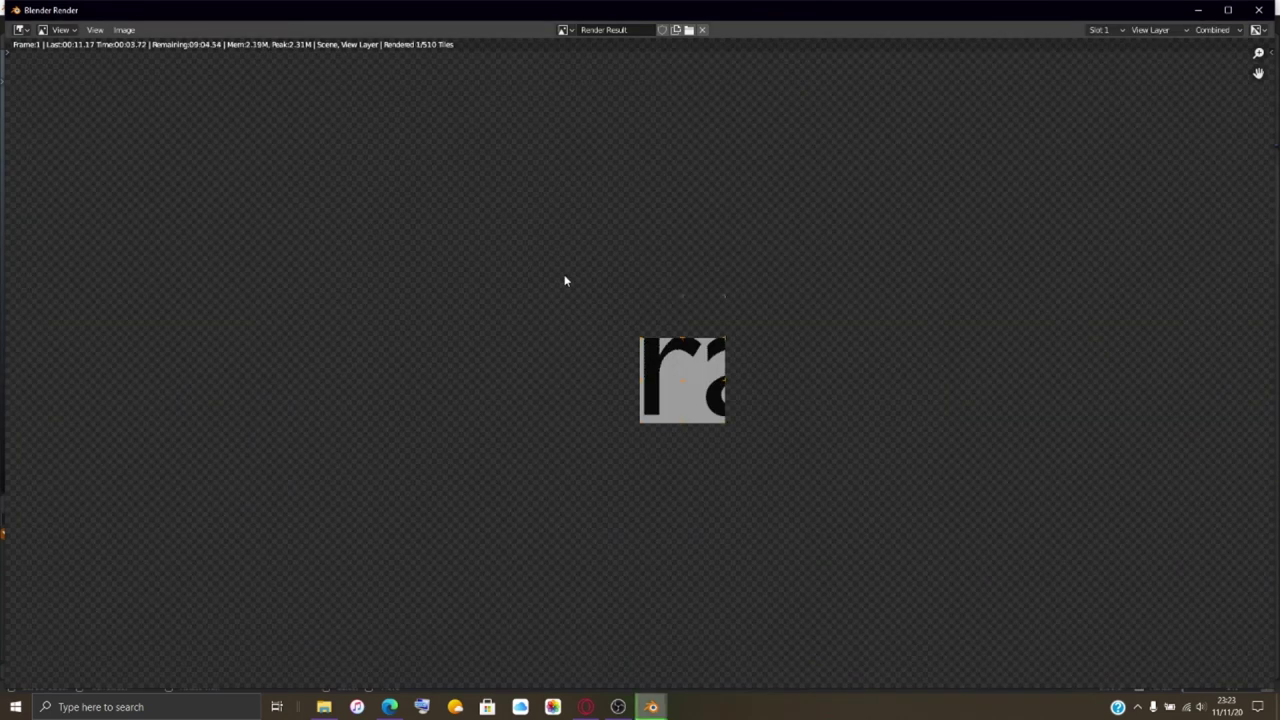
left_click(1258, 10)
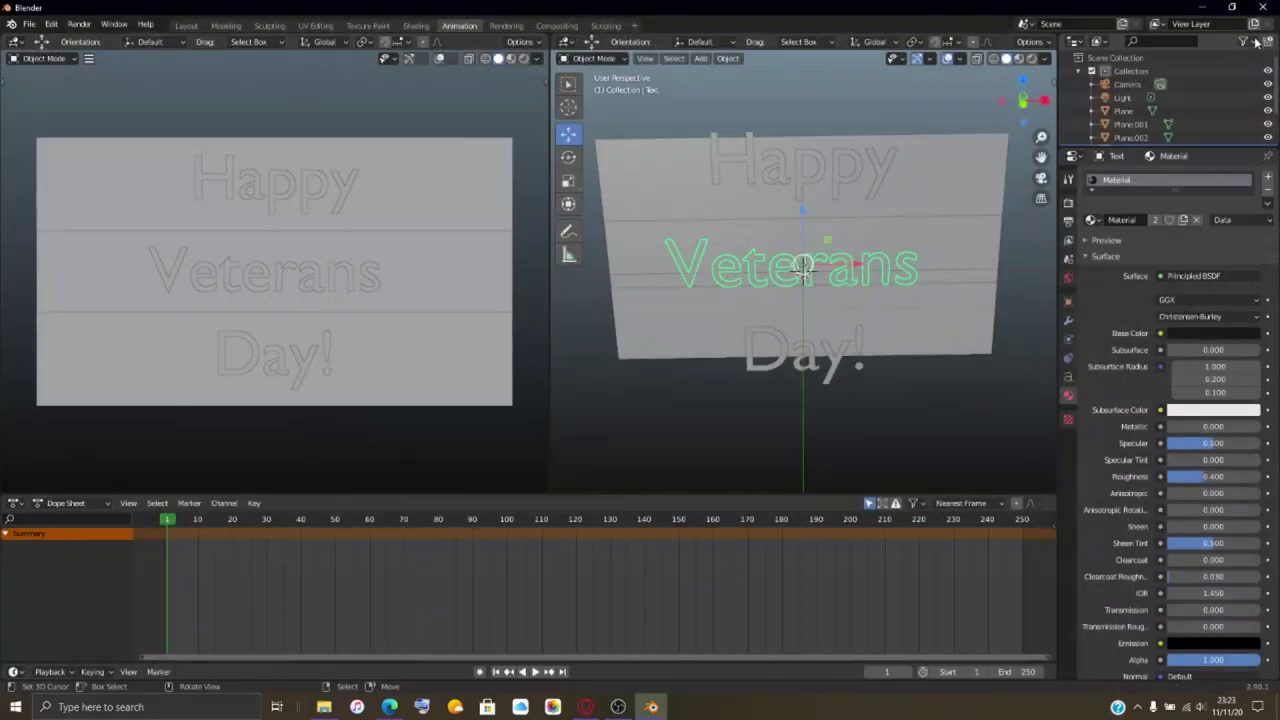
- Reset the base color of the "Veterans" text's material to black and render the image
left_click(1216, 336)
key("BackSpace")
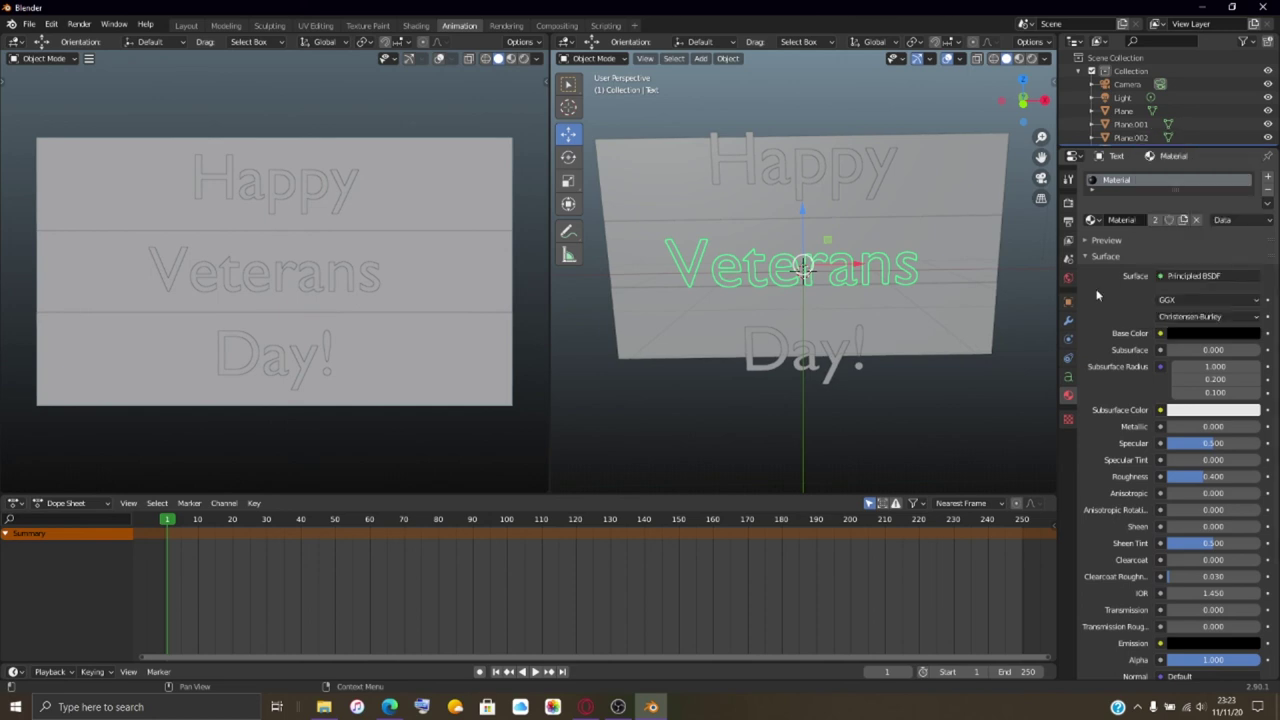
left_click(79, 24)
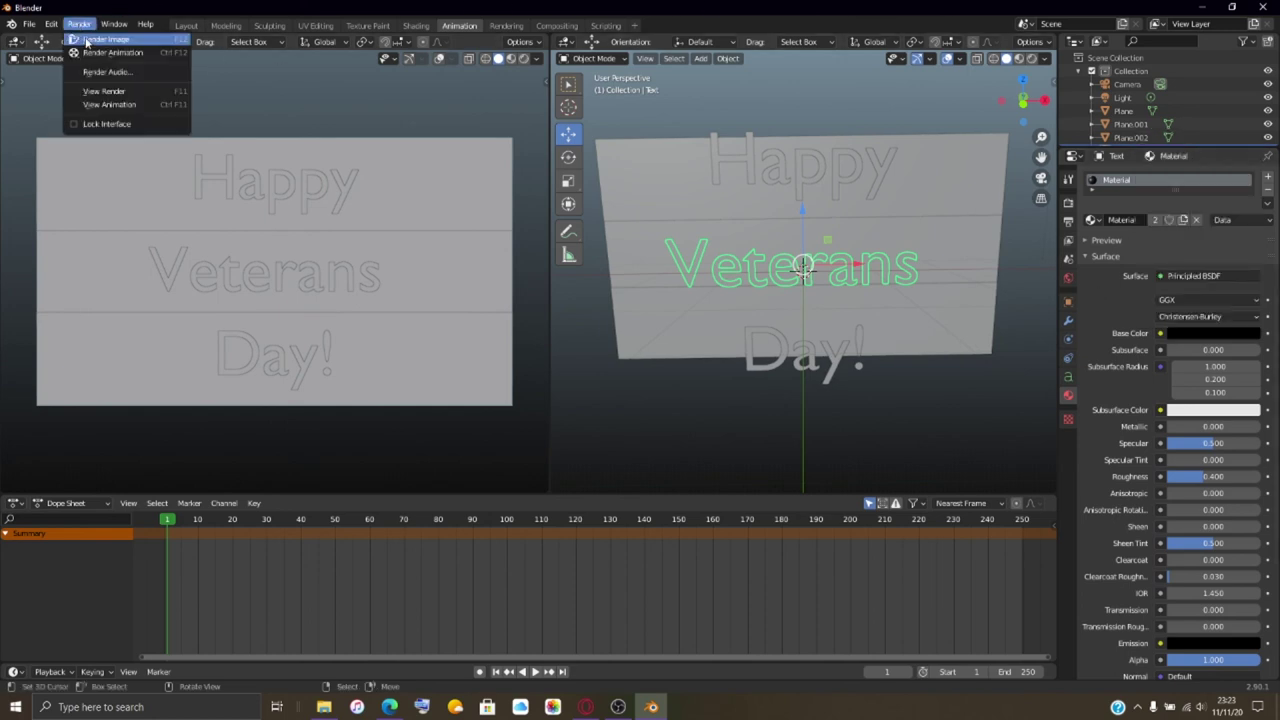
left_click(76, 39)
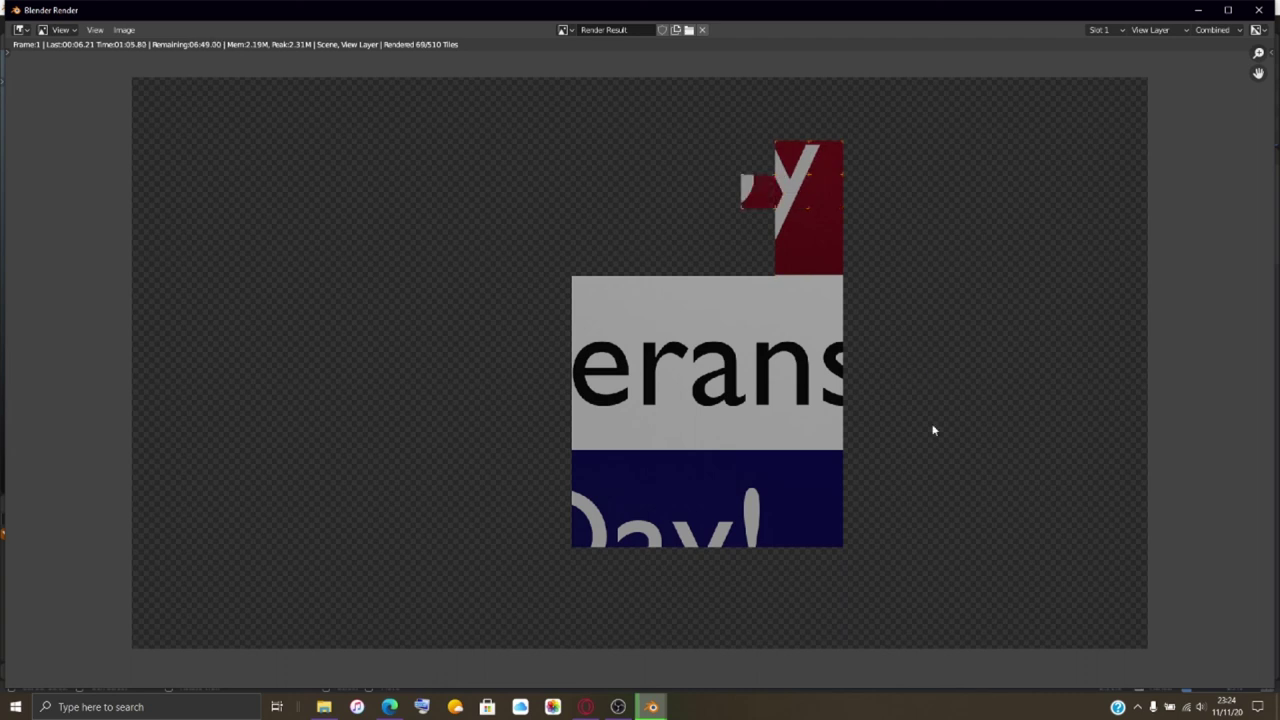
- Switch to File Explorer, launch stphmkre.exe from the stphmkre530e folder, and maximize the StereoPhoto Maker window
left_click(330, 712)
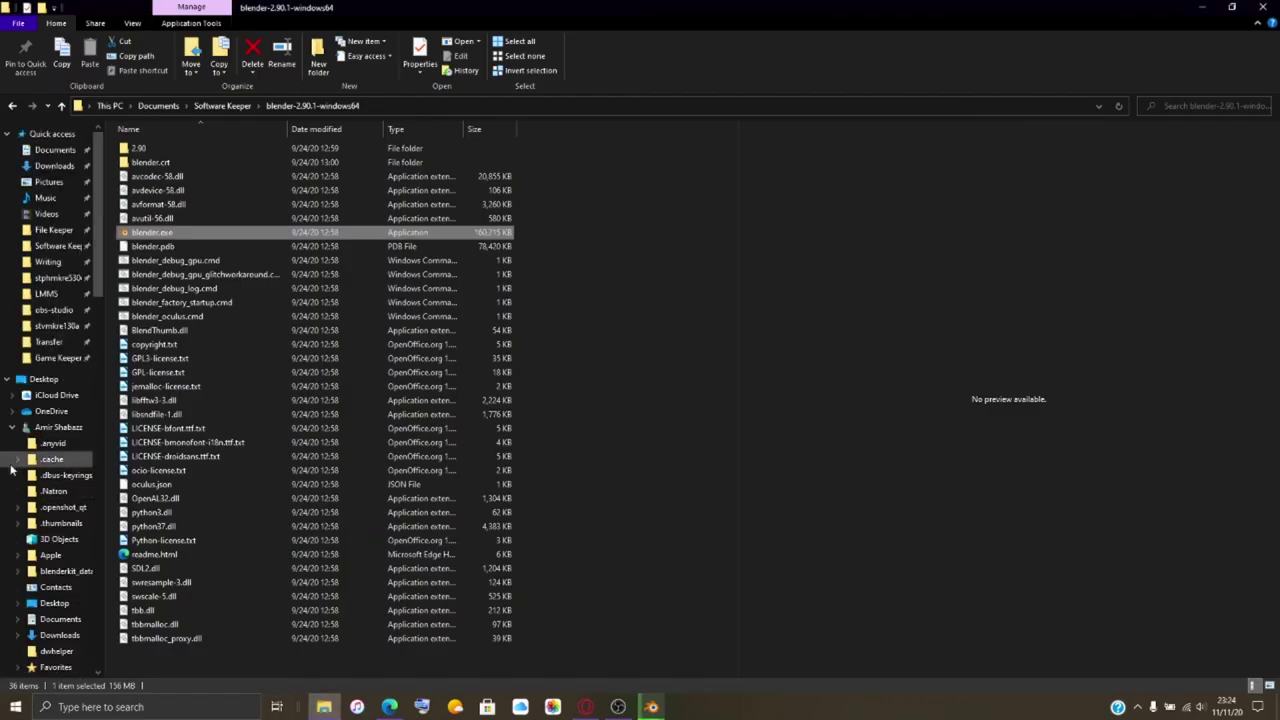
left_click(57, 325)
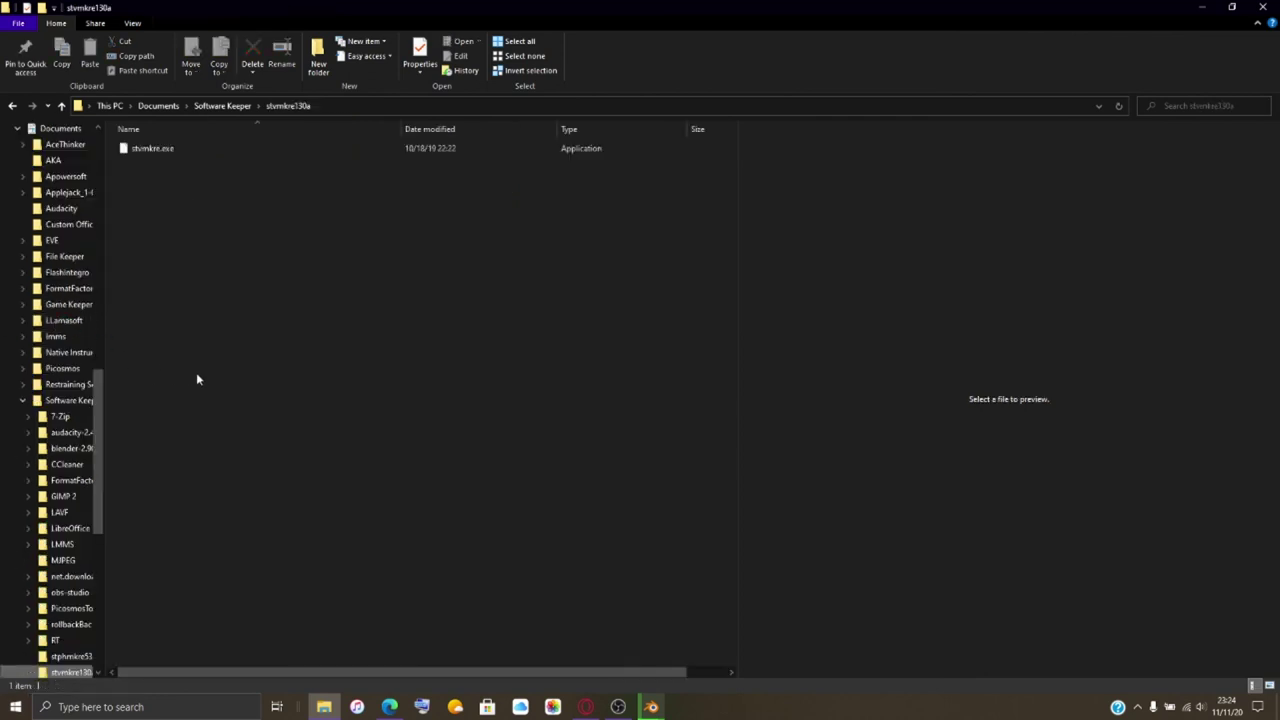
scroll(53, 443, "up", 10)
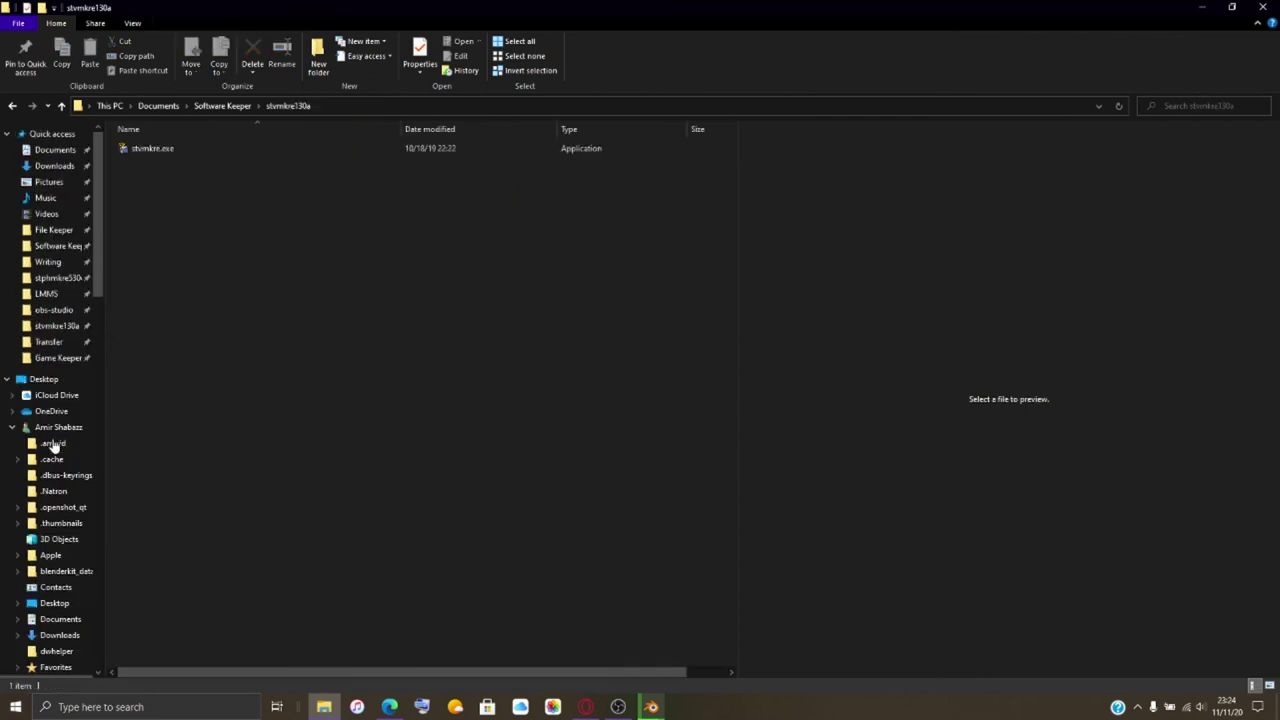
left_click(57, 278)
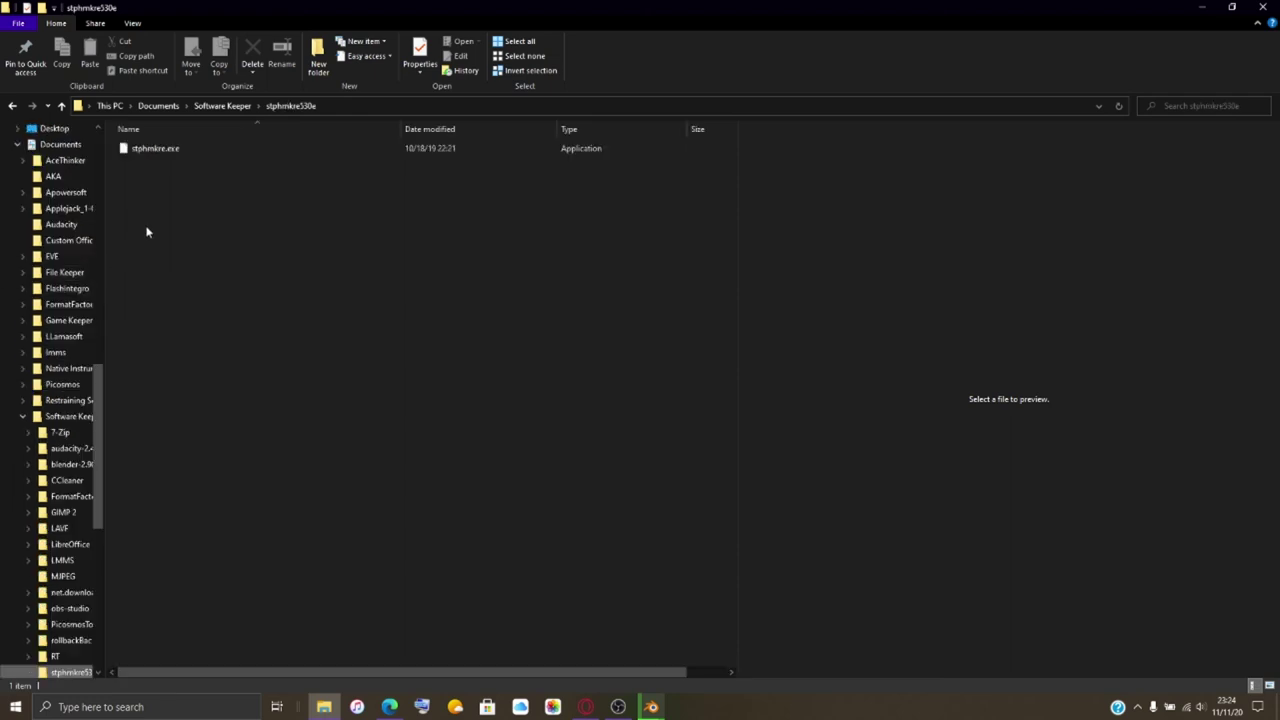
double_click(196, 148)
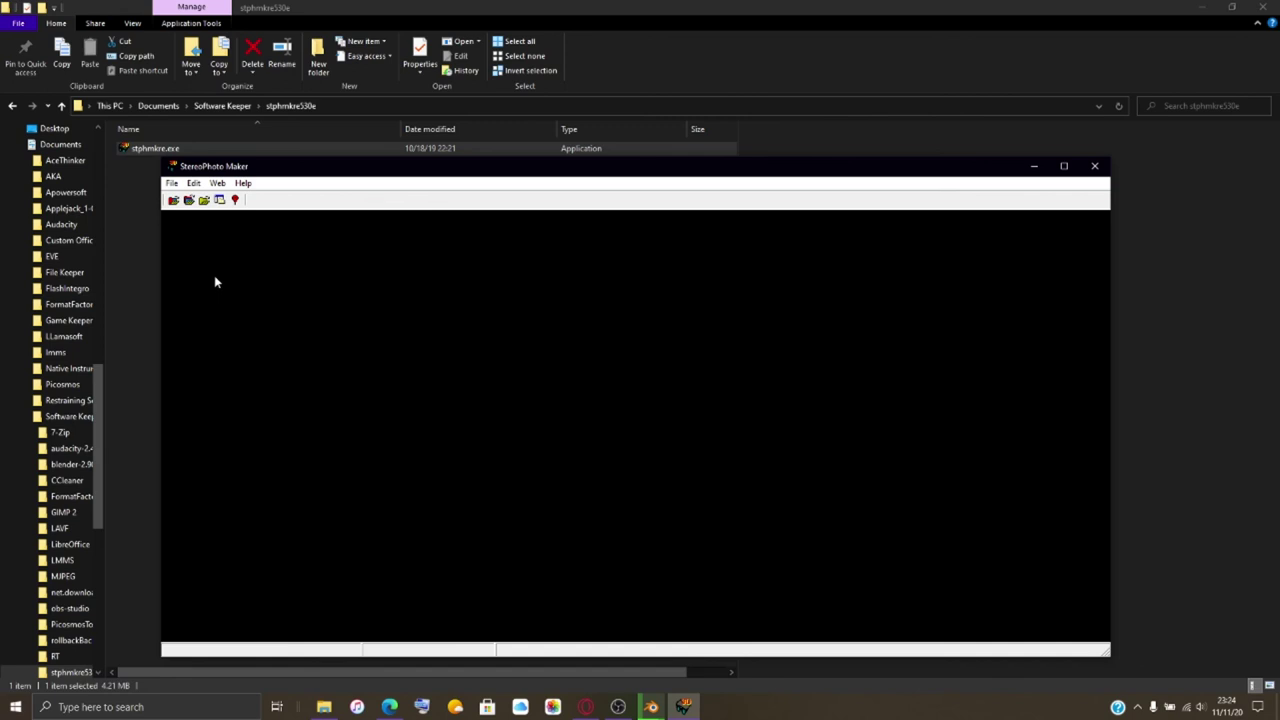
left_click(1064, 166)
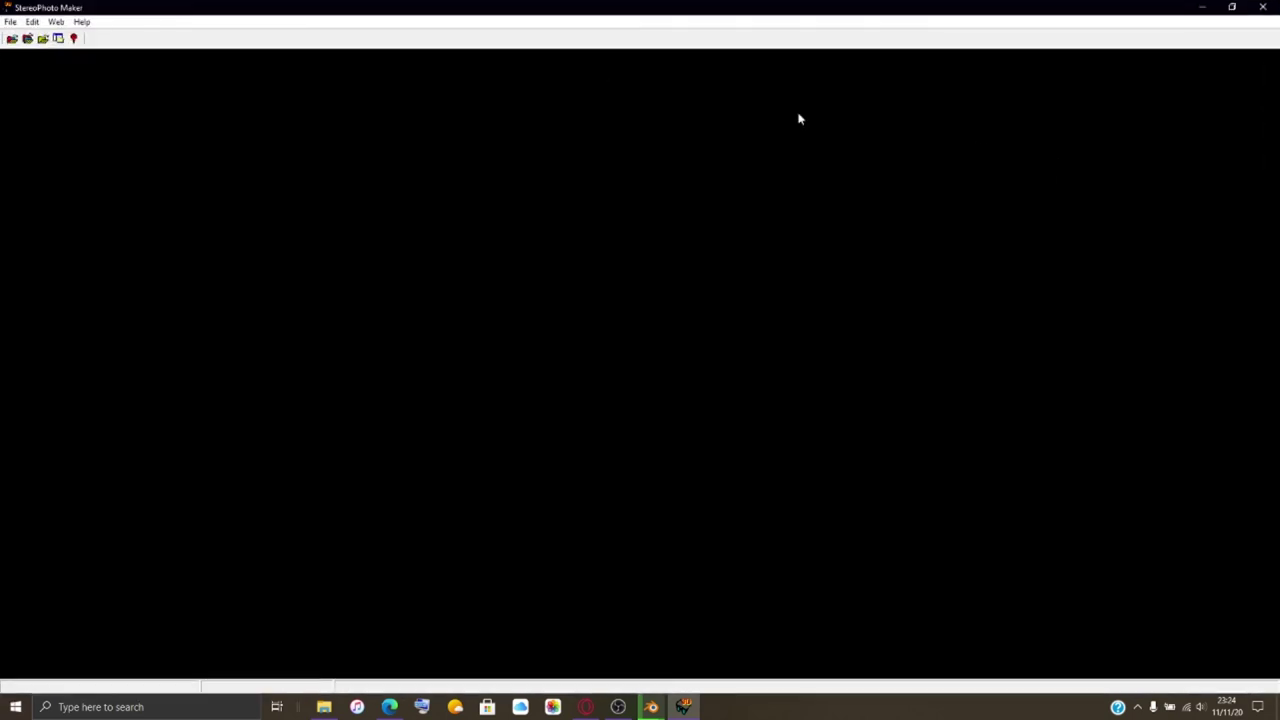
- Load the ateneav001-final JPG of the helmeted woman from Pictures as both the left and right image
left_click(13, 38)
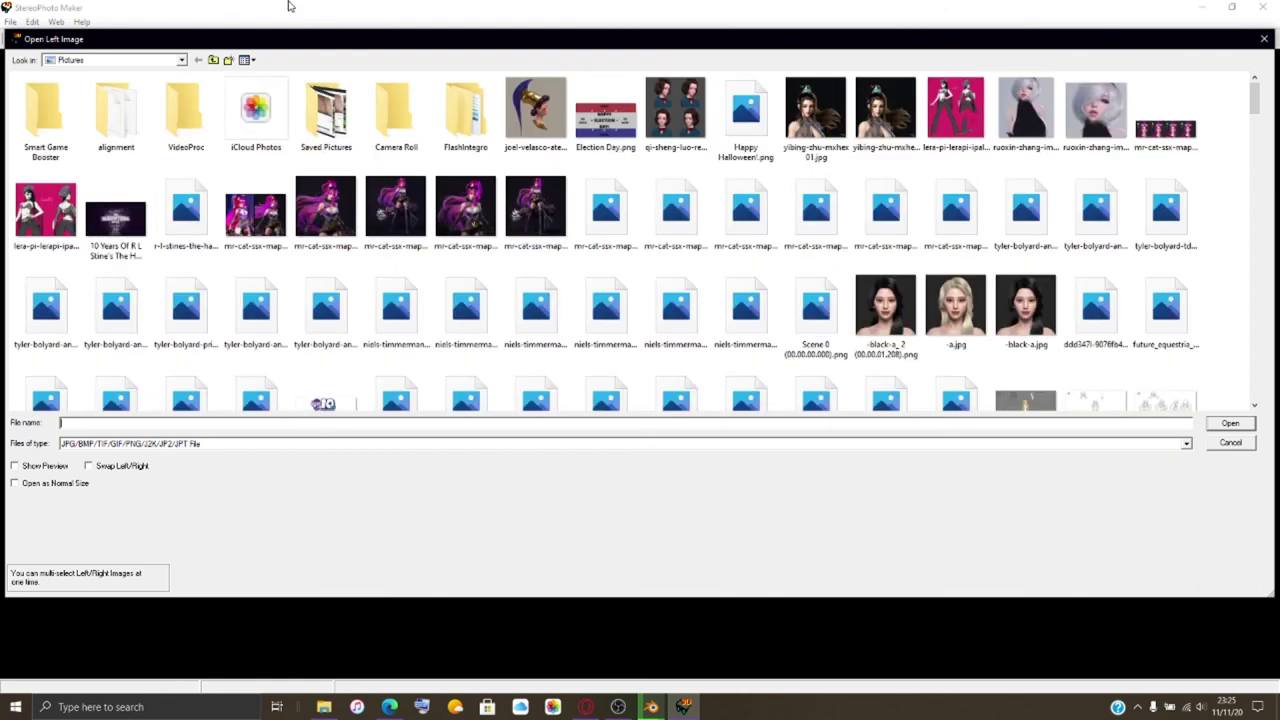
left_click(557, 102)
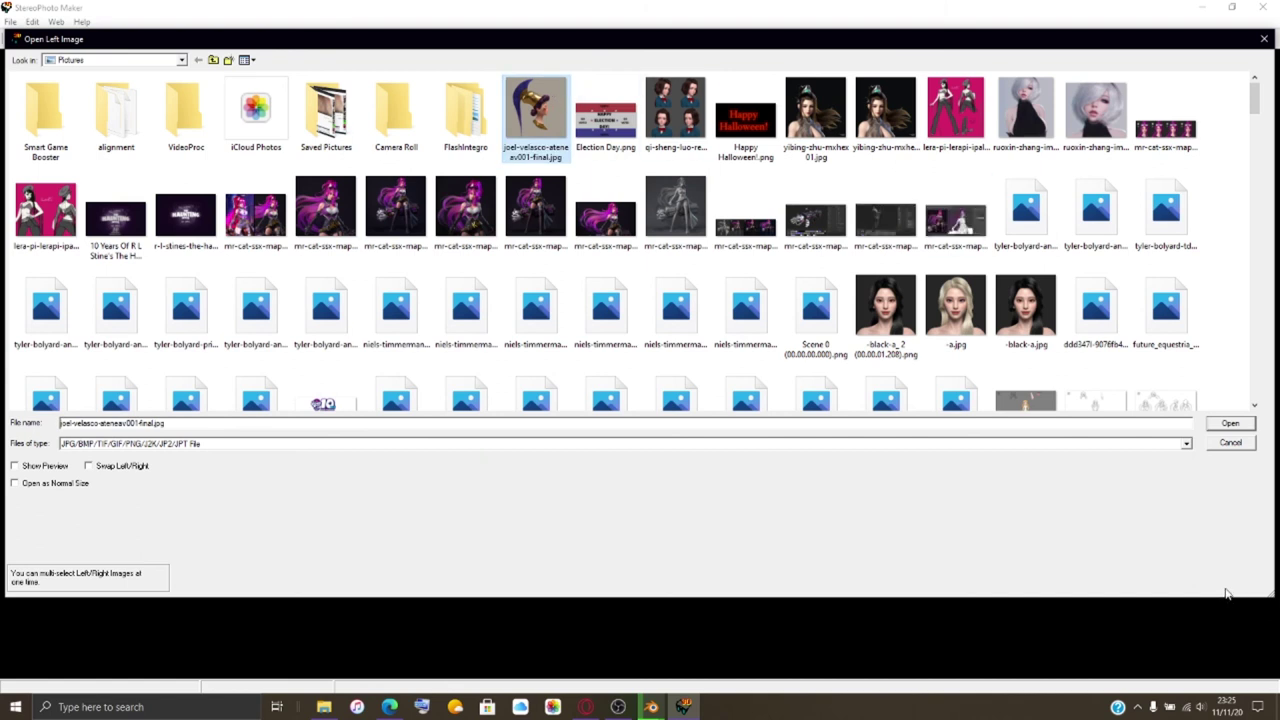
left_click(1229, 424)
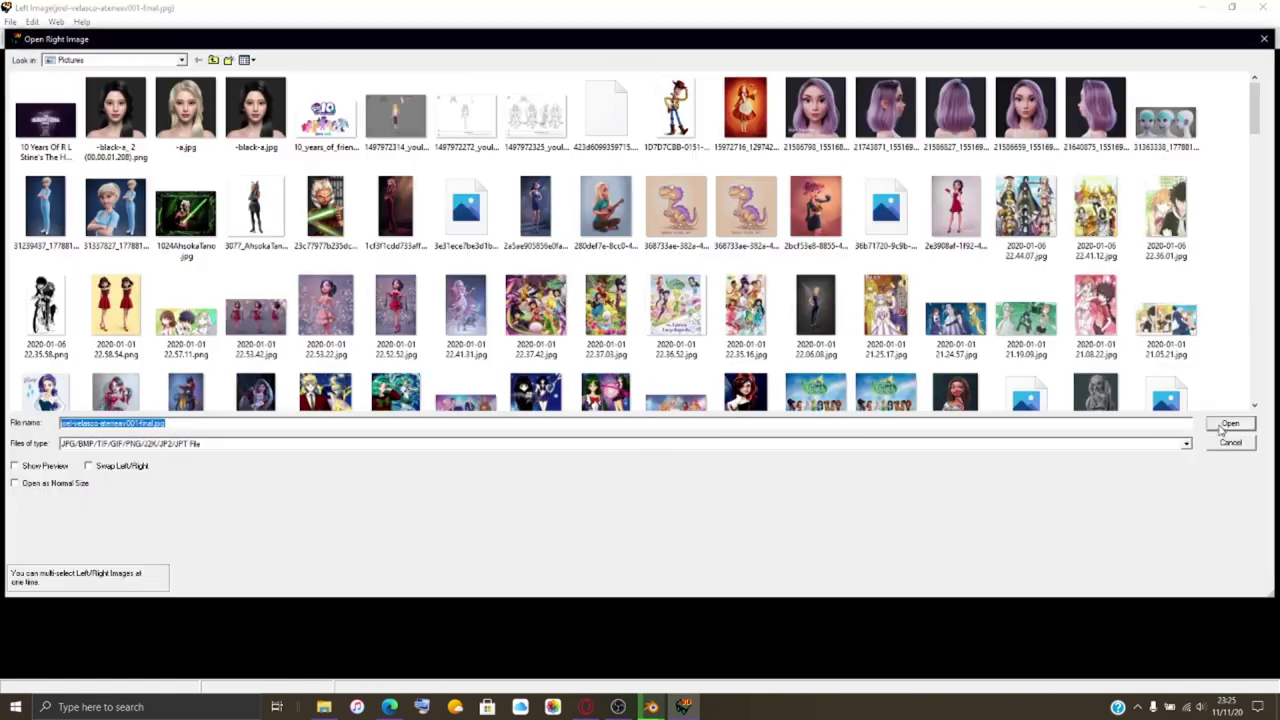
left_click(1226, 424)
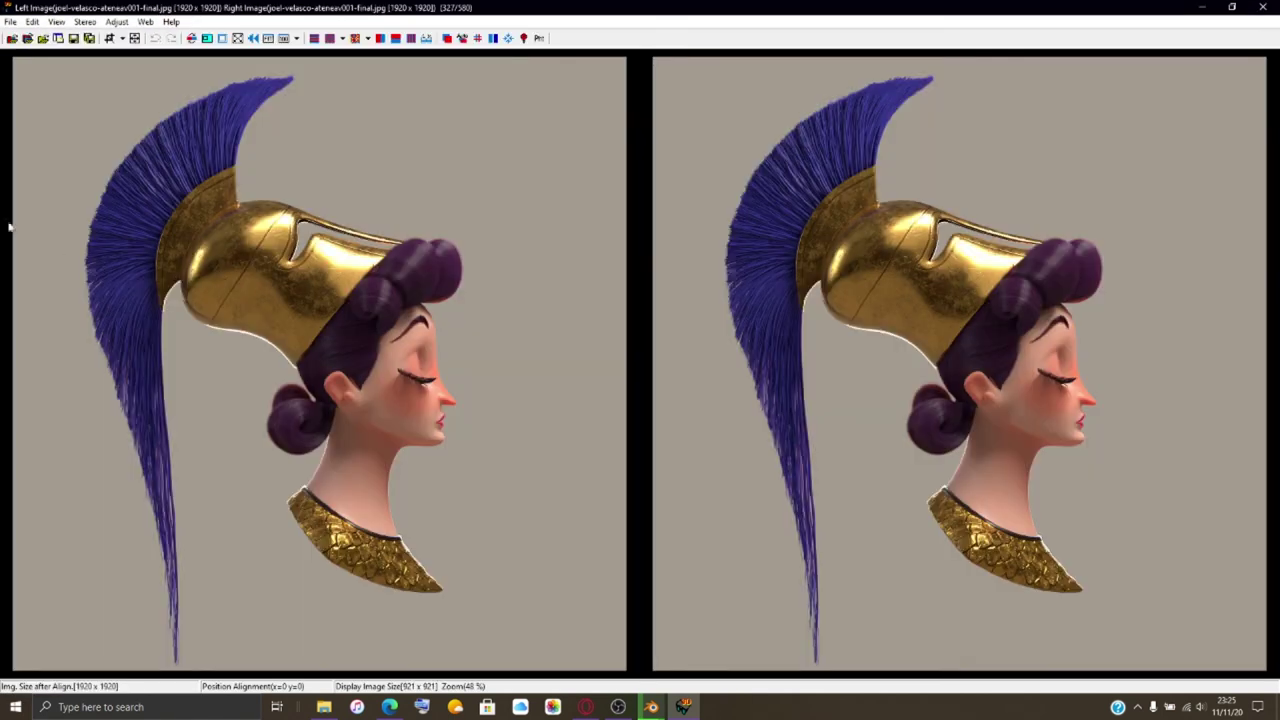
- Show the left, right and overlaid images together, and open Easy Adjustment for the stereo pair
left_click(85, 22)
left_click(94, 39)
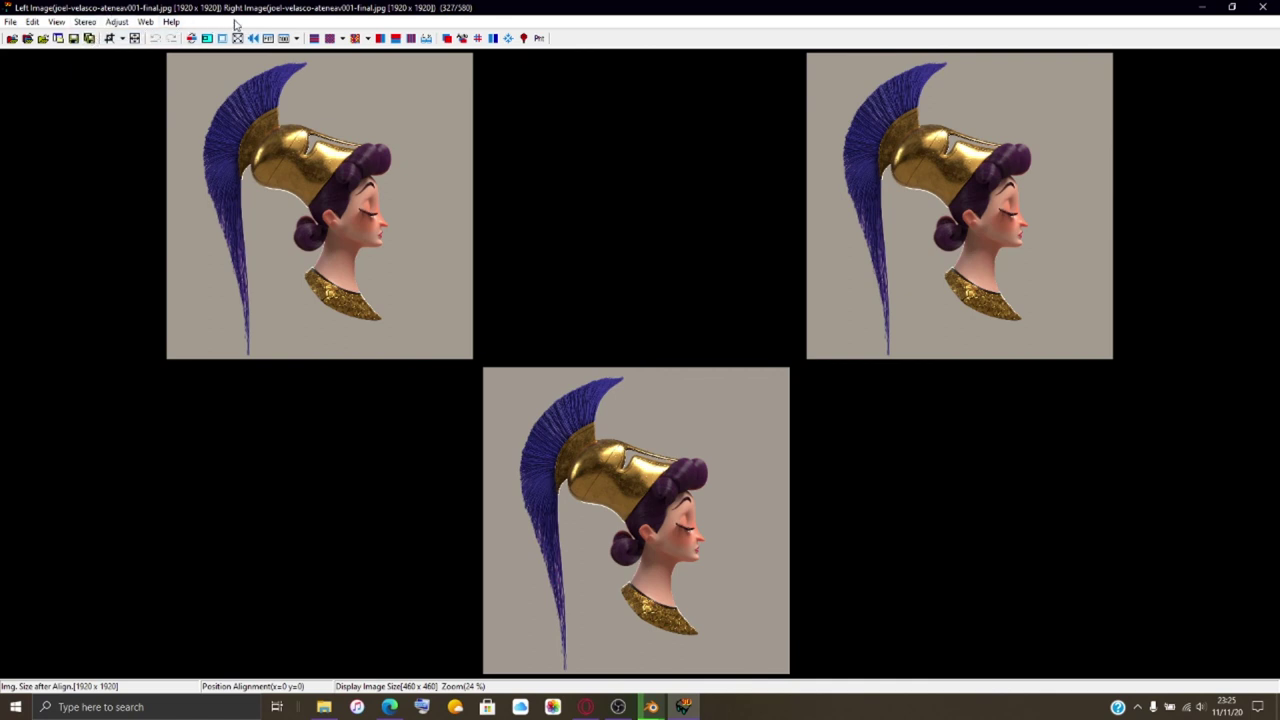
left_click(446, 39)
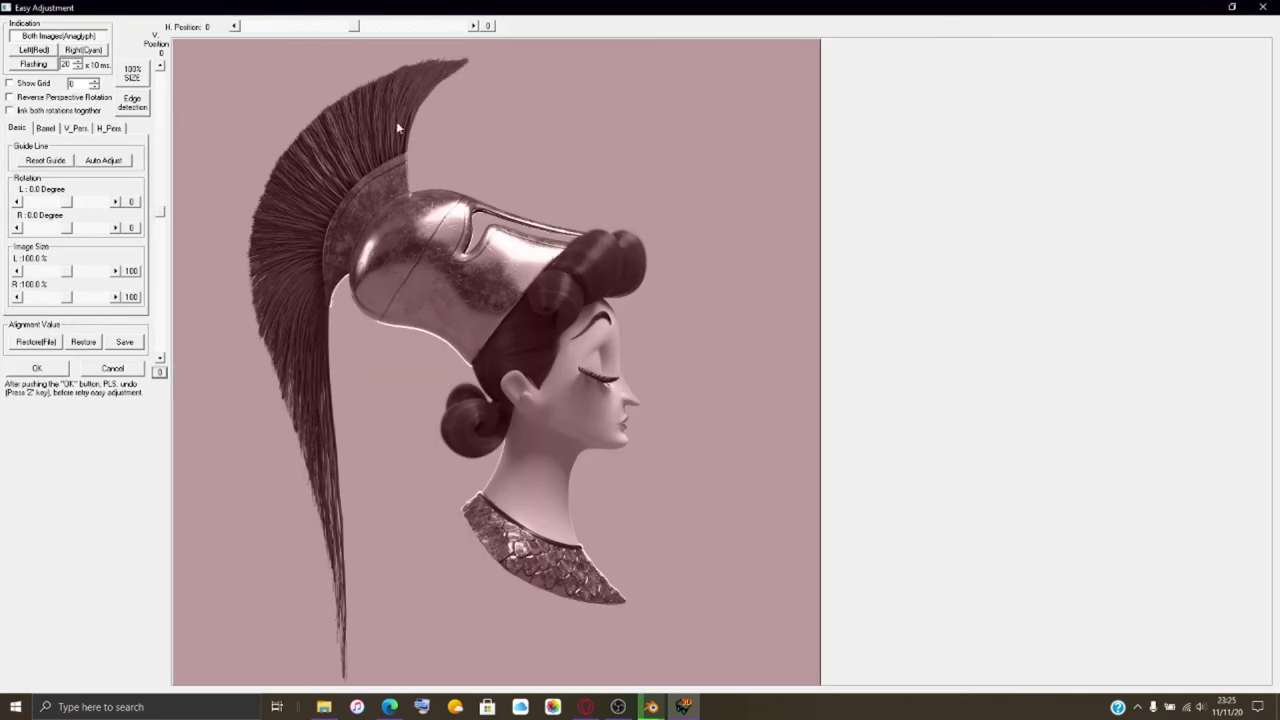
- Set the left image's barrel distortion correction to -60.0
left_click(45, 128)
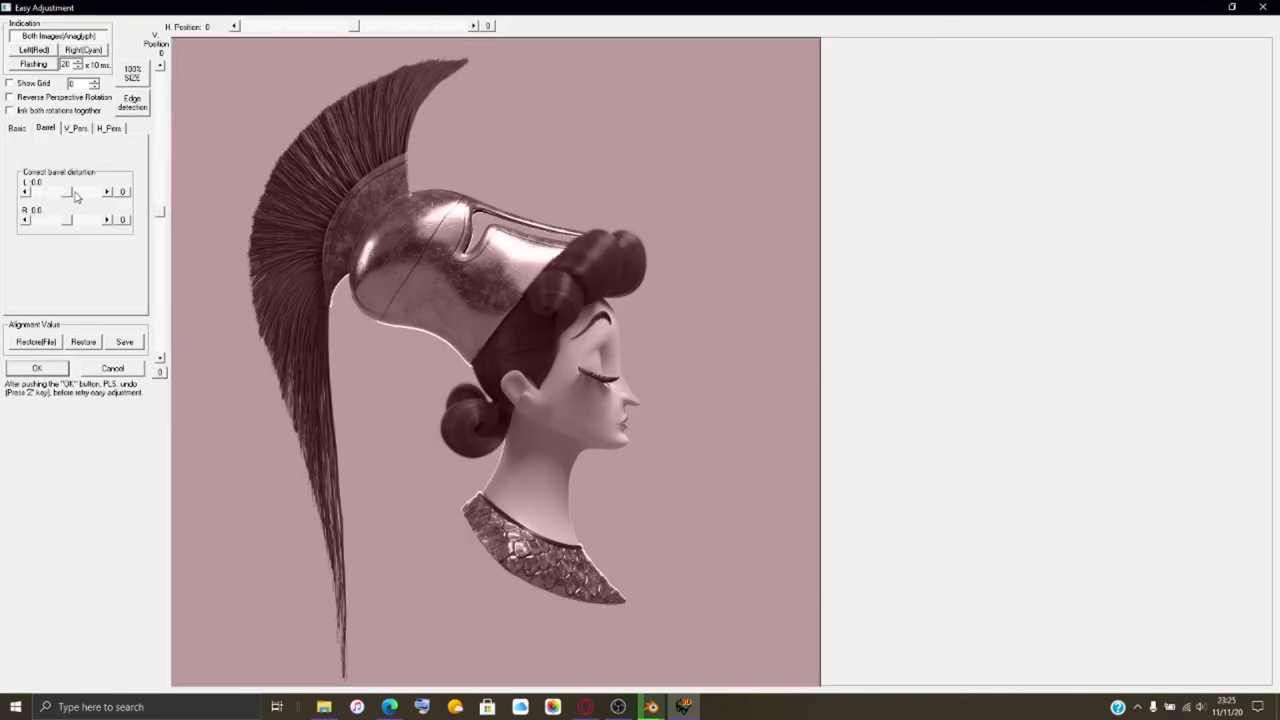
left_click_drag(75, 196, 26, 196)
left_click(26, 194)
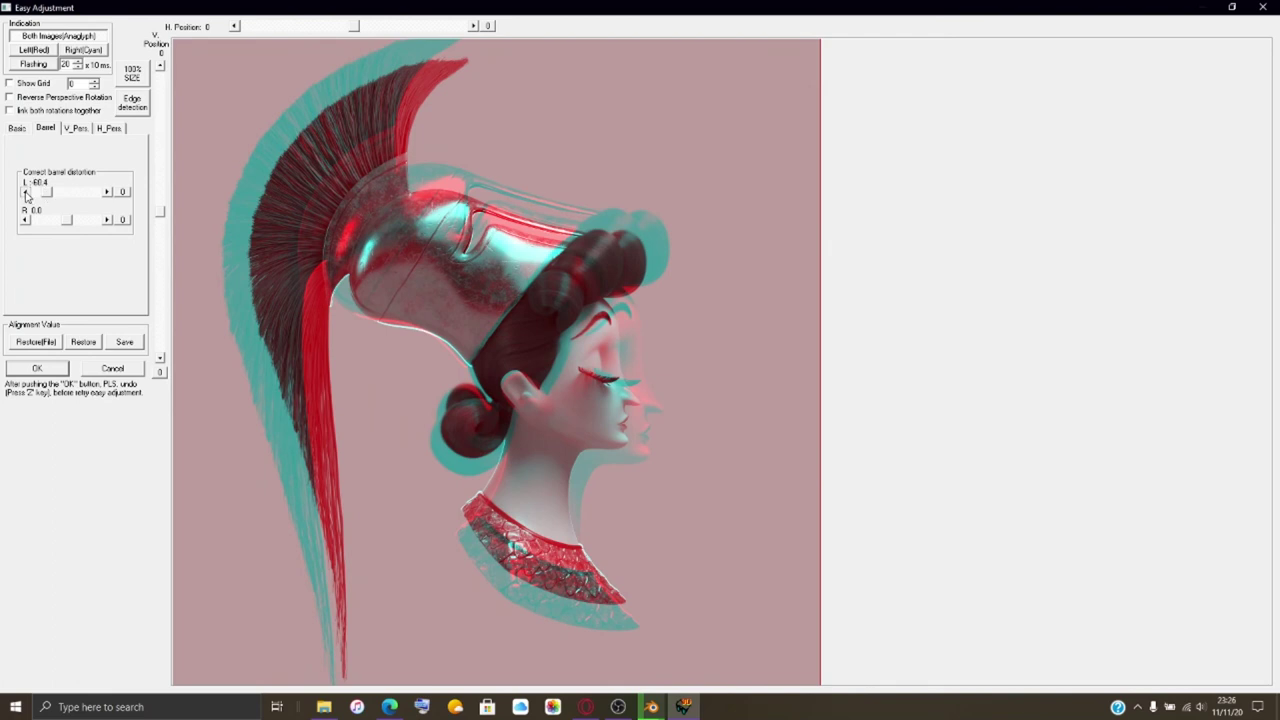
left_click(107, 192)
left_click(107, 192)
left_click(107, 192)
left_click(107, 192)
- Set the right image's barrel distortion correction to about -30.5 and apply the adjustment
left_click_drag(68, 224, 55, 227)
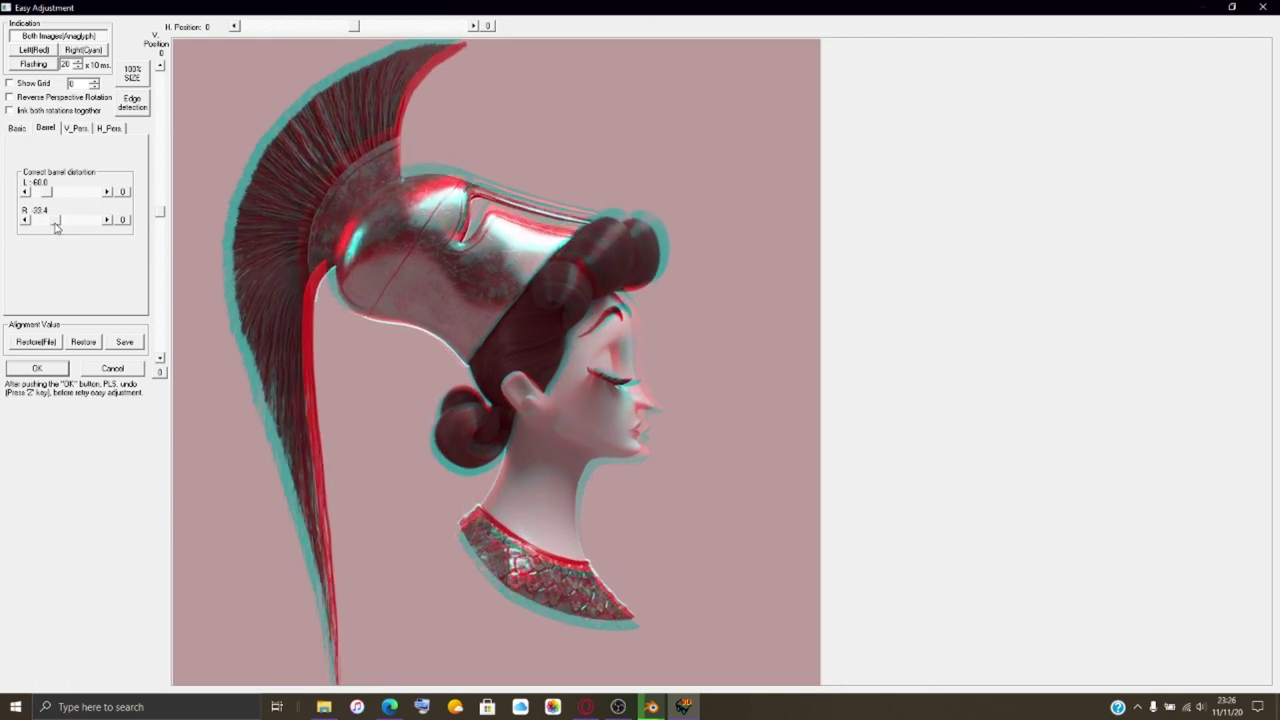
left_click(106, 220)
left_click(106, 220)
left_click(106, 220)
left_click(106, 220)
left_click(106, 220)
left_click(106, 220)
left_click(106, 220)
left_click(106, 220)
left_click(106, 220)
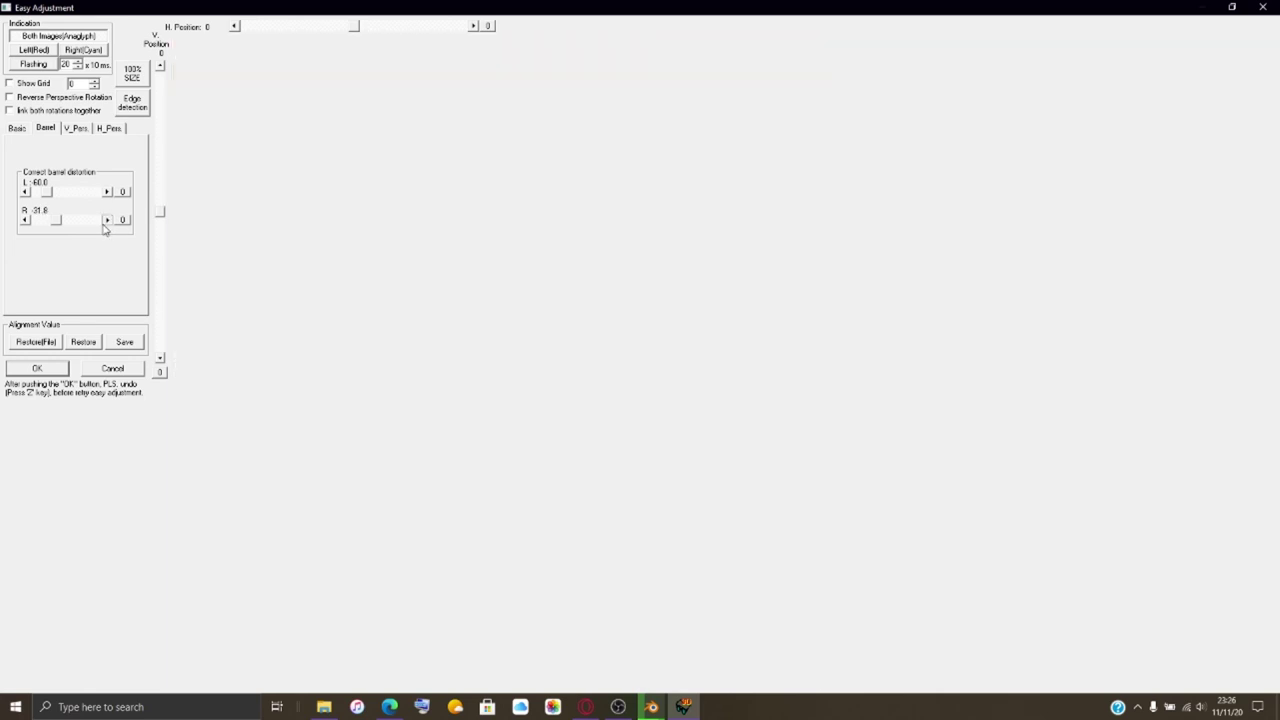
left_click(106, 220)
left_click(106, 220)
left_click(106, 220)
left_click(106, 220)
left_click(106, 220)
left_click(106, 220)
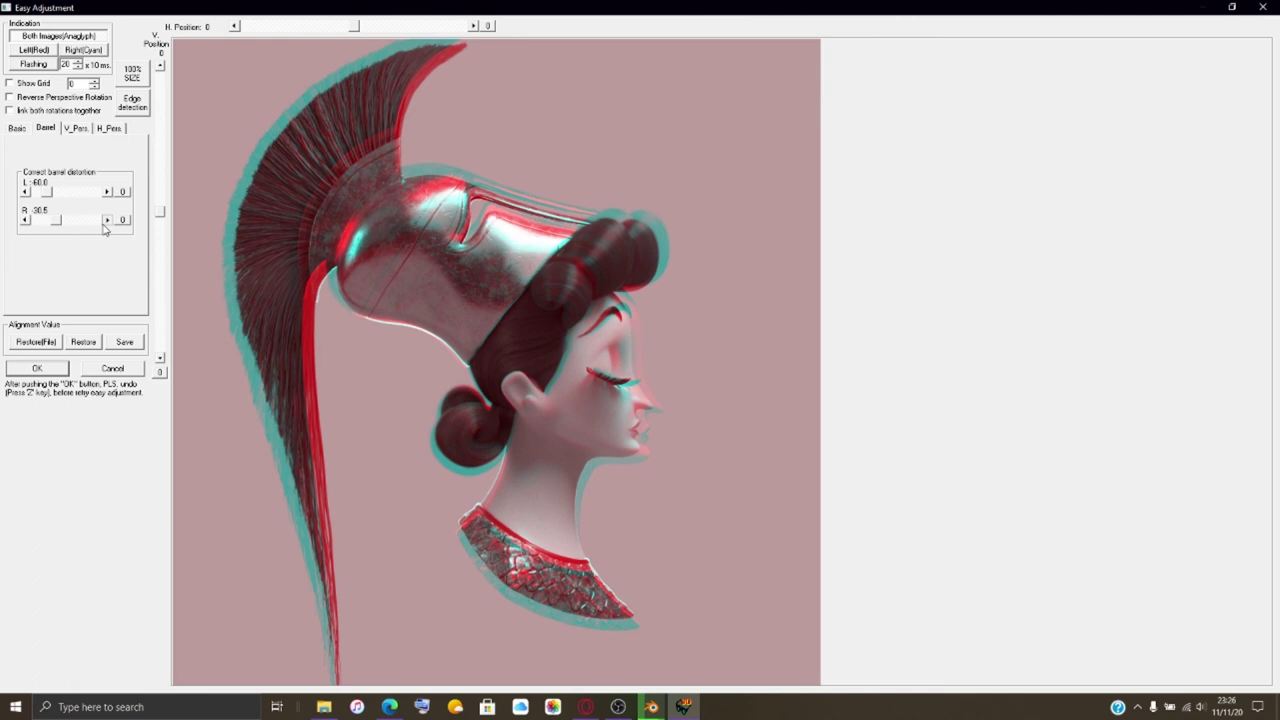
left_click(46, 369)
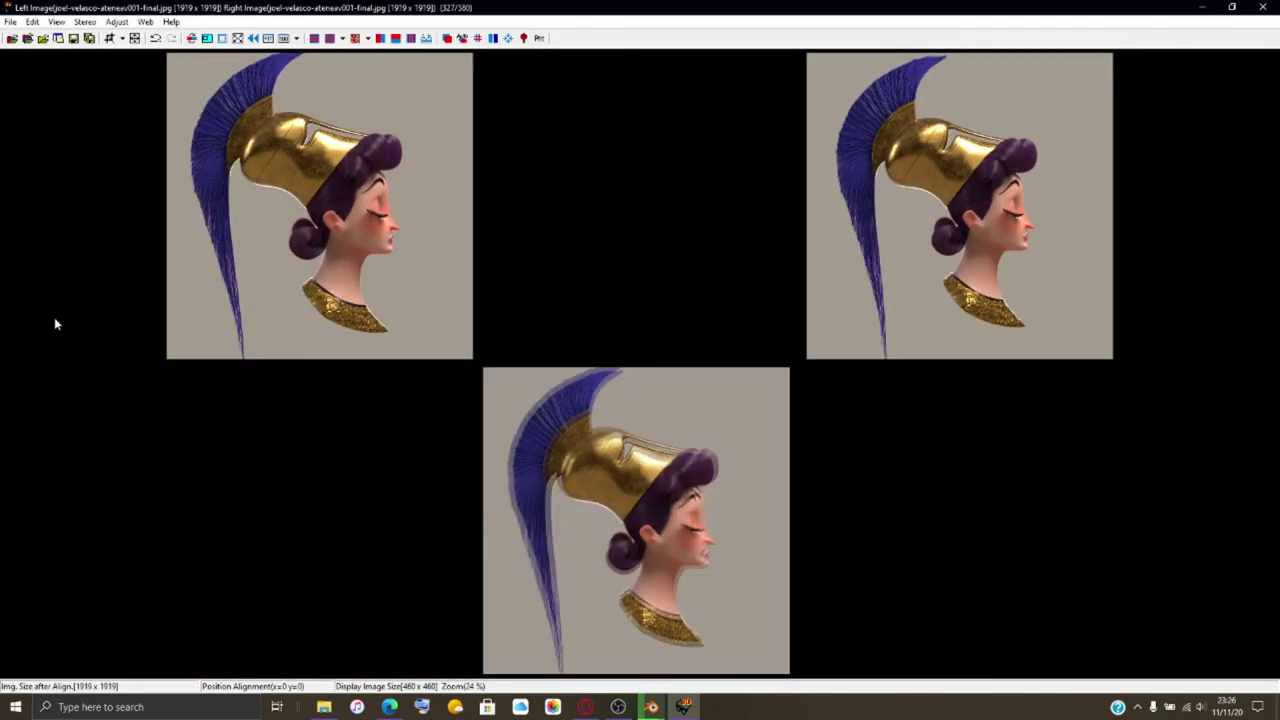
- Save the stereo pair as MPO file HNI_0529.mpo in the 100NIN03 folder
left_click(10, 21)
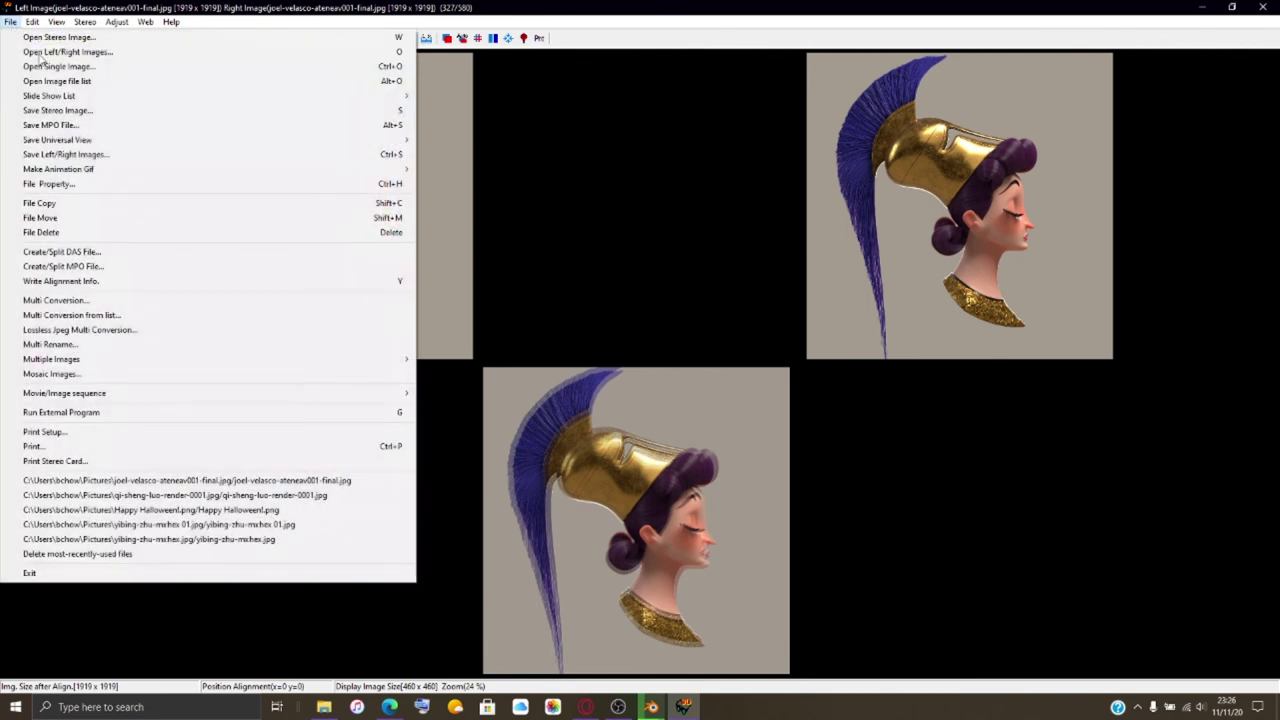
left_click(87, 128)
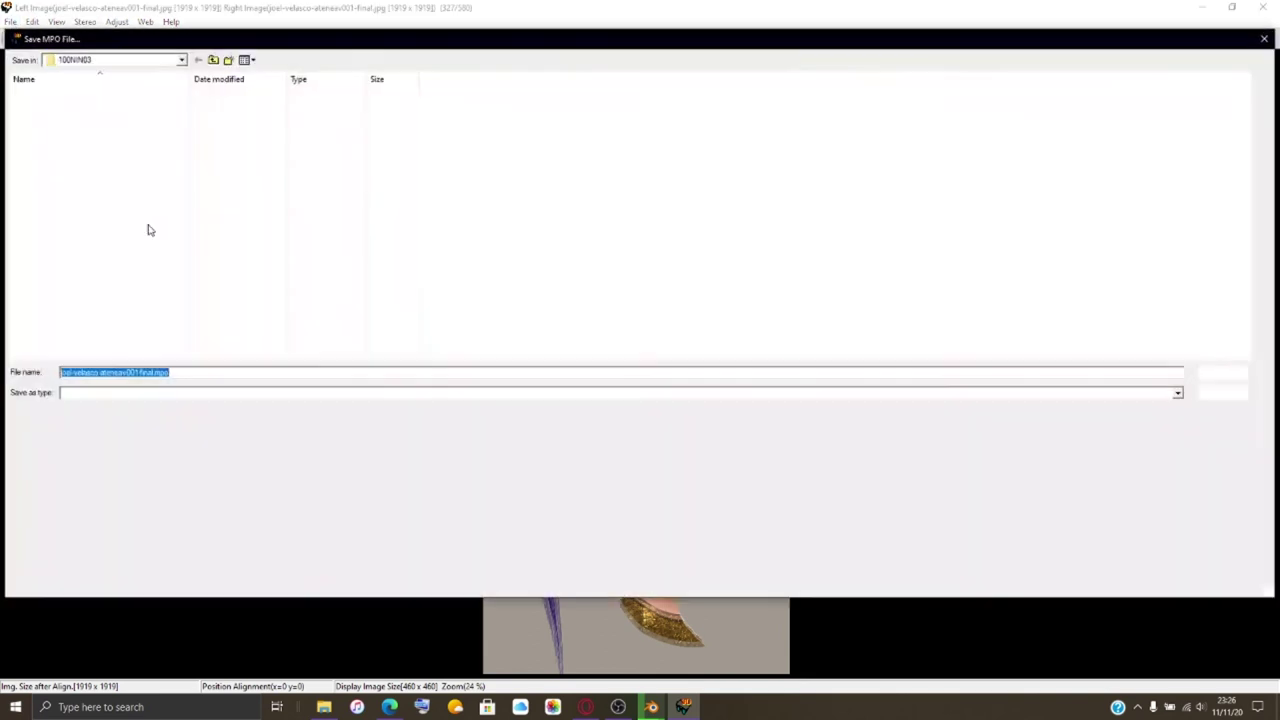
scroll(117, 257, "down", 10)
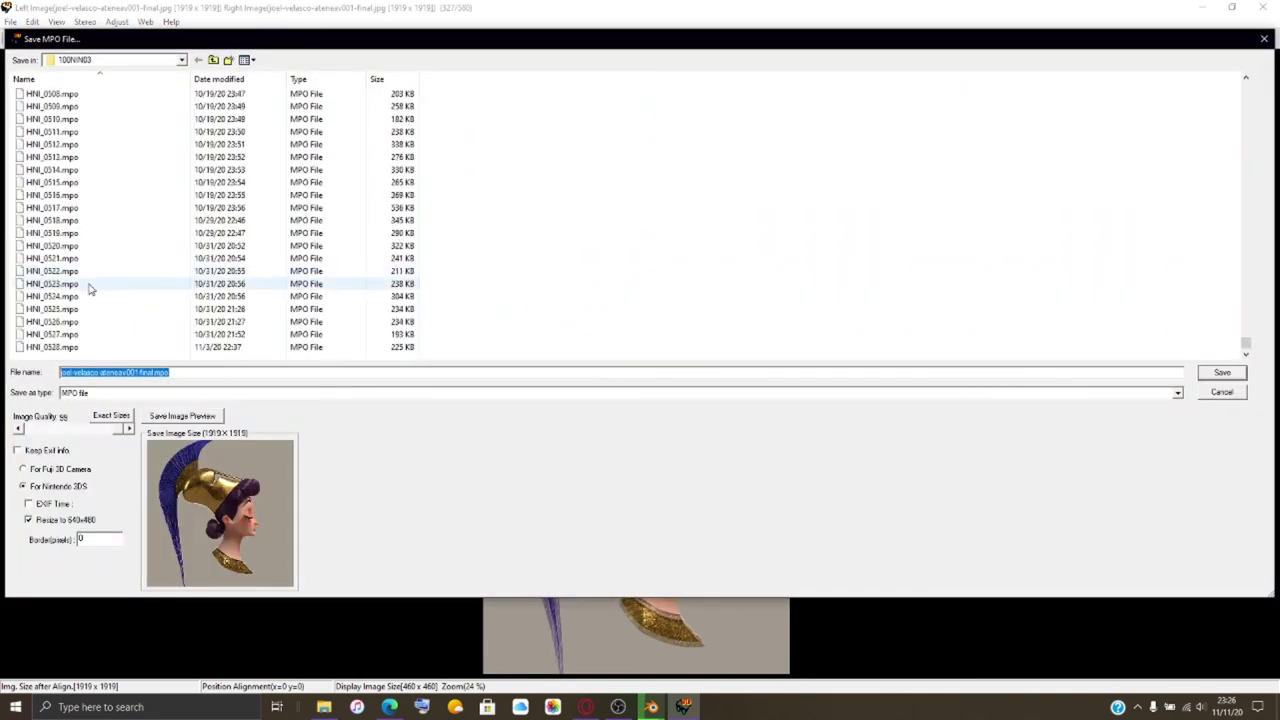
left_click(55, 347)
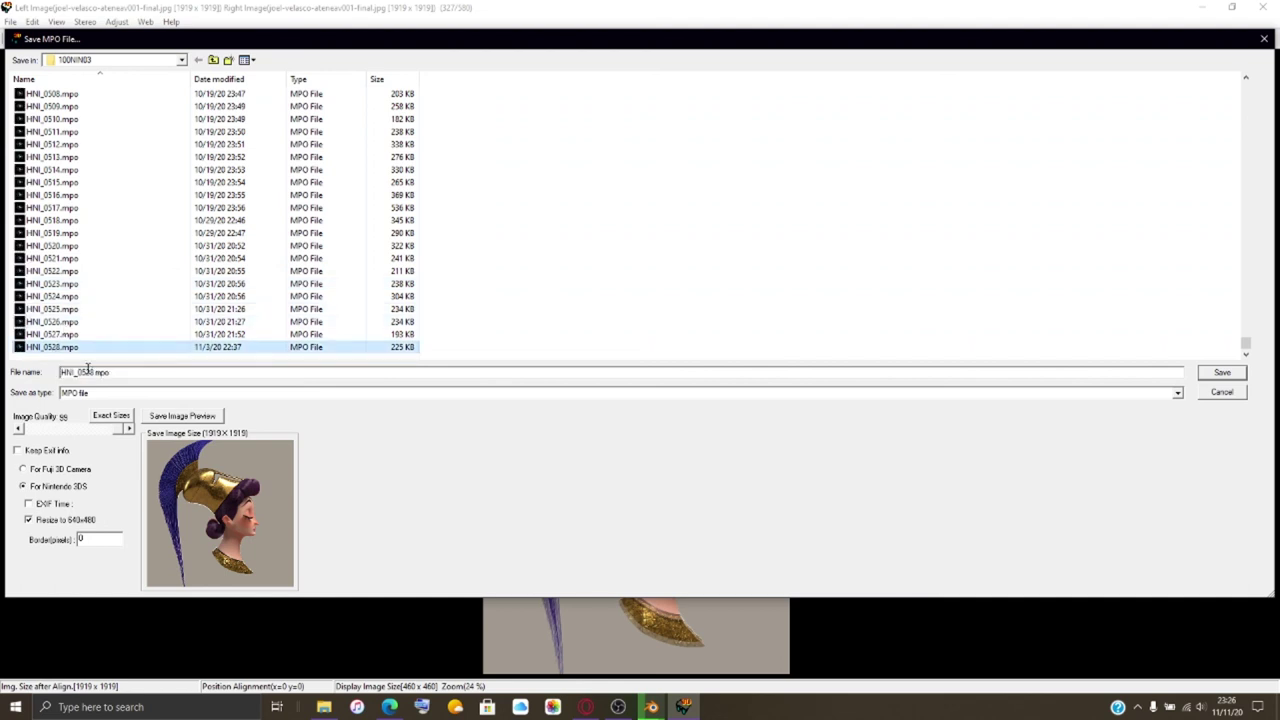
left_click(95, 372)
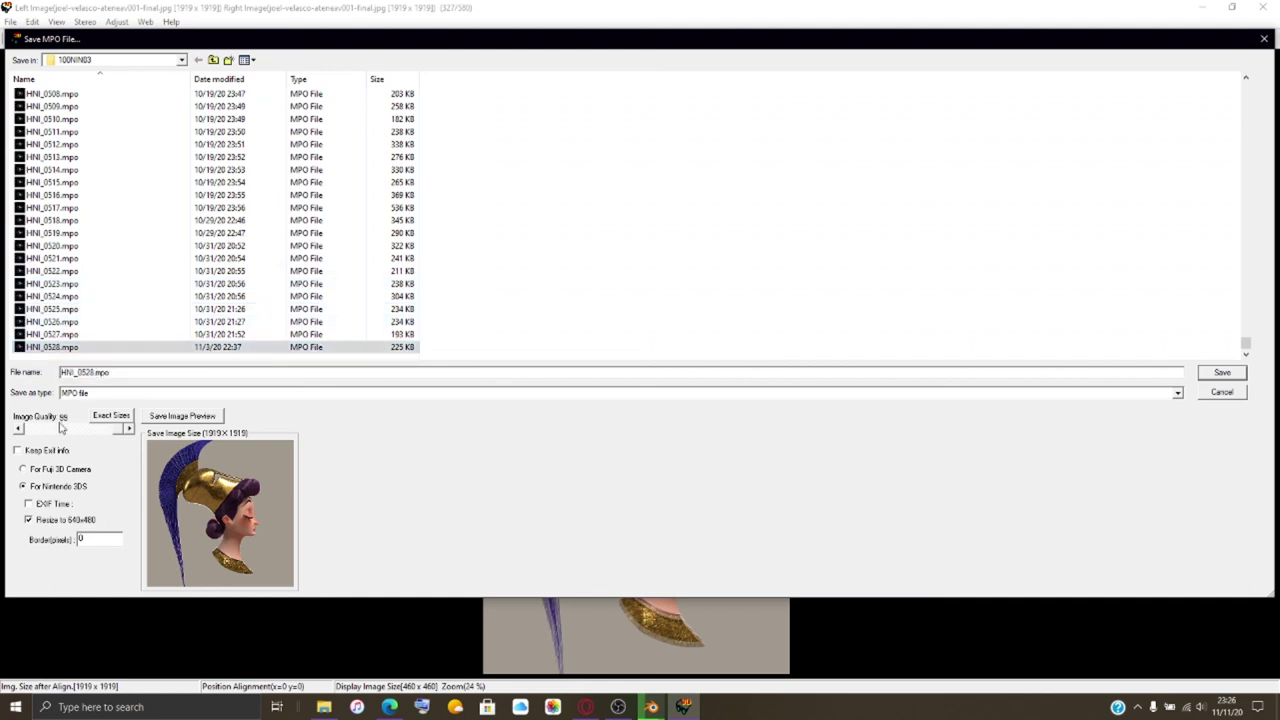
key("BackSpace")
type("9")
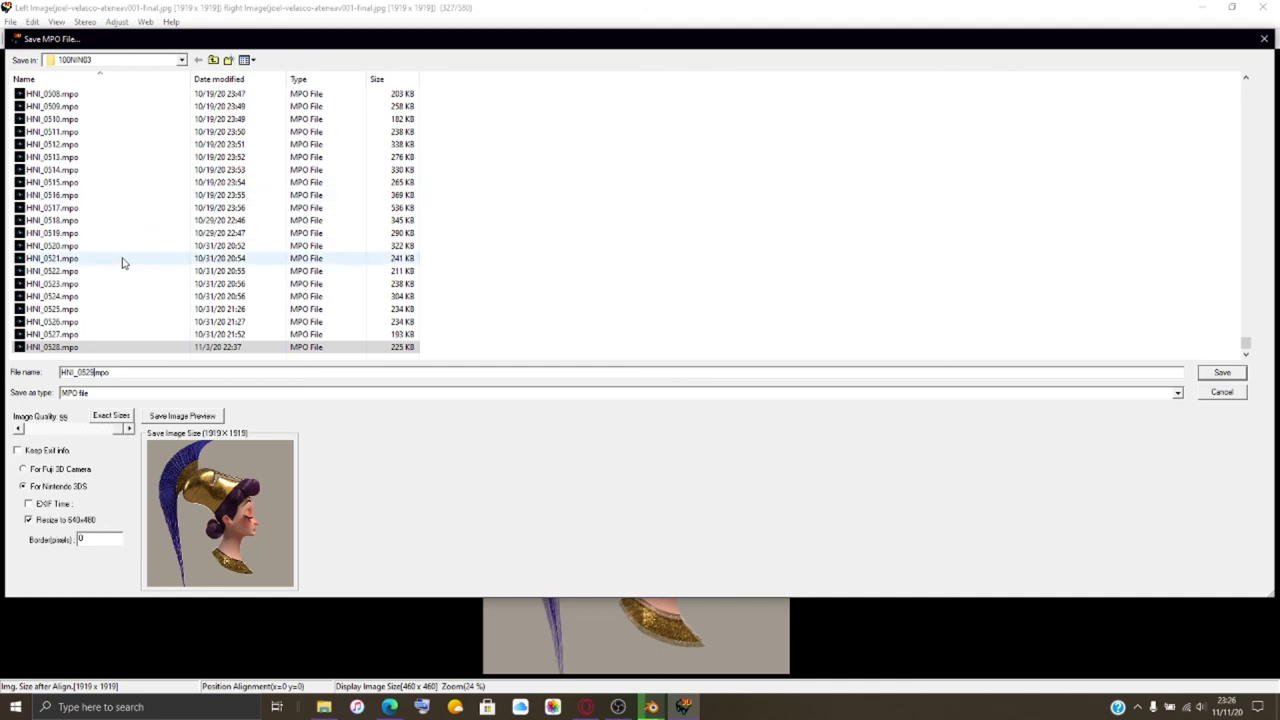
key("Return")
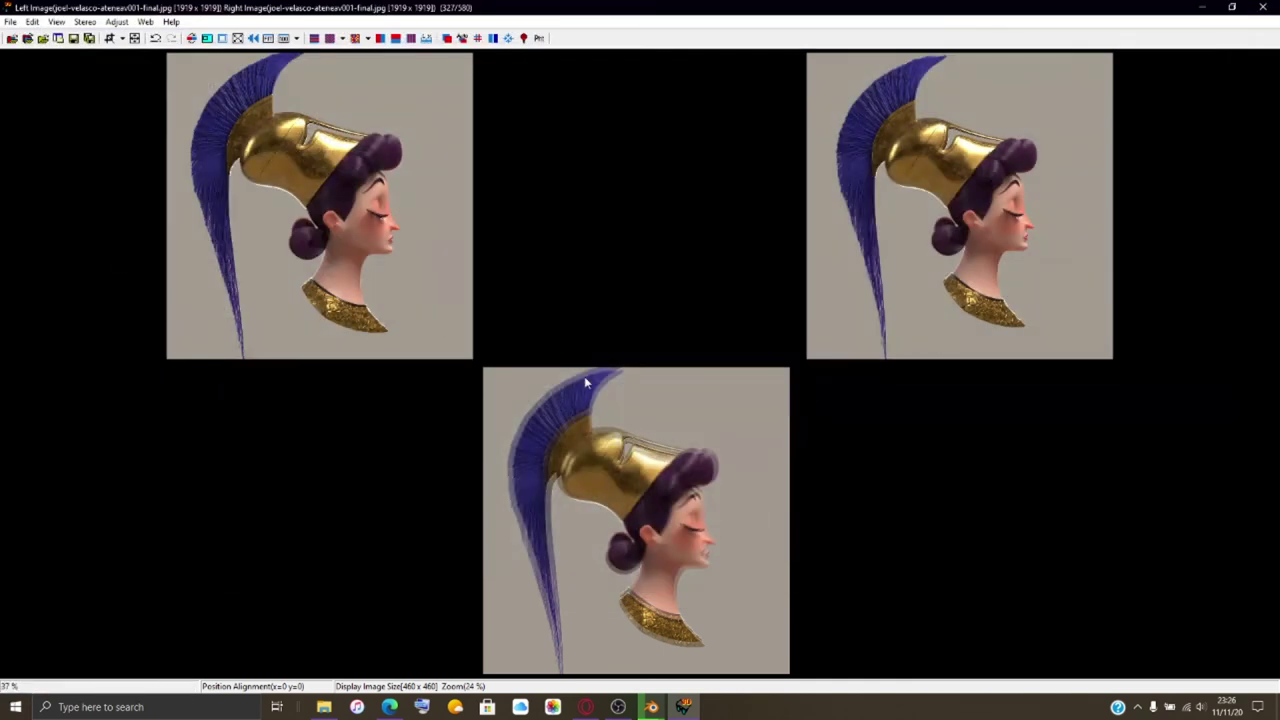
- Switch to Blender and open the Shading workspace with the "Veterans" text's material nodes in view
mouse_move(651, 707)
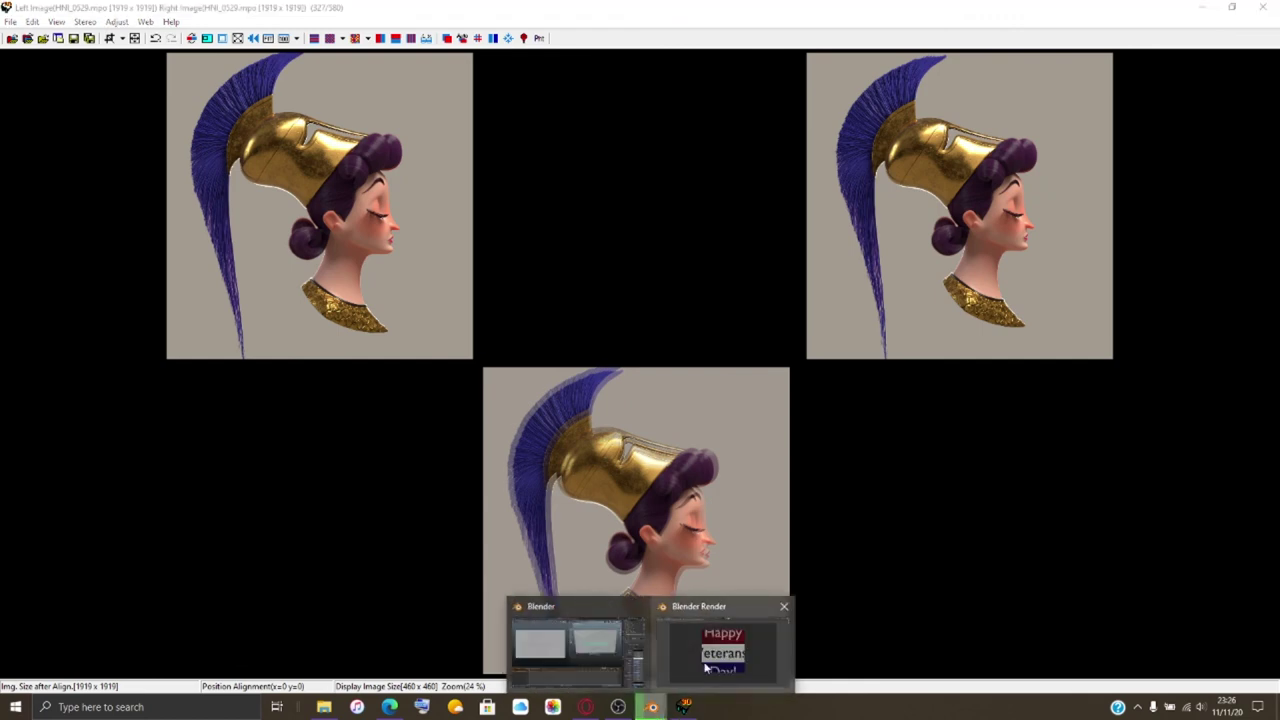
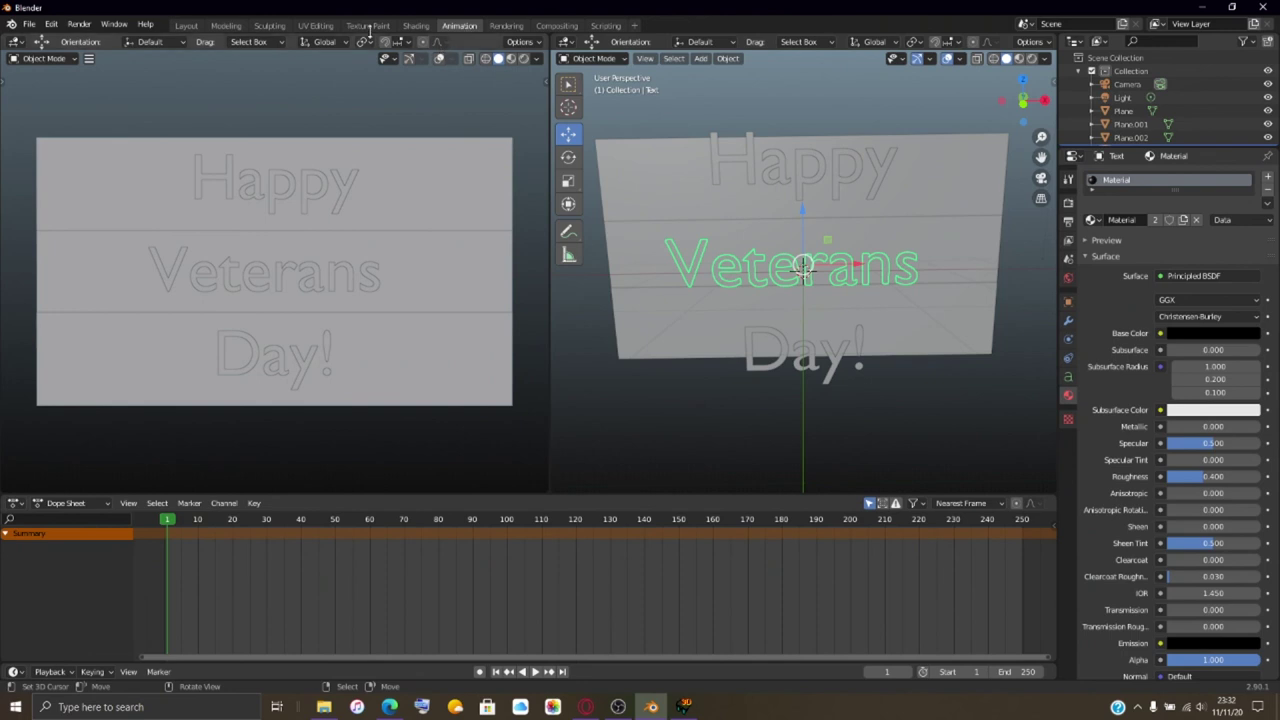
left_click(379, 25)
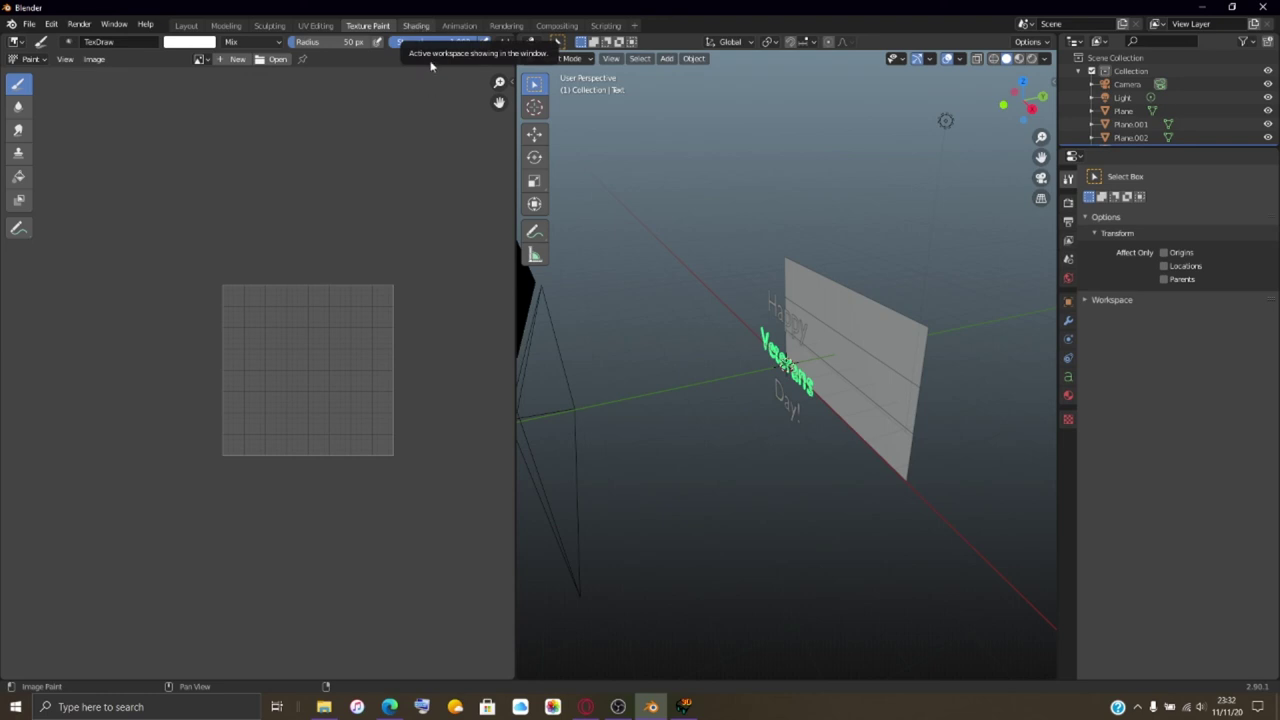
left_click(405, 26)
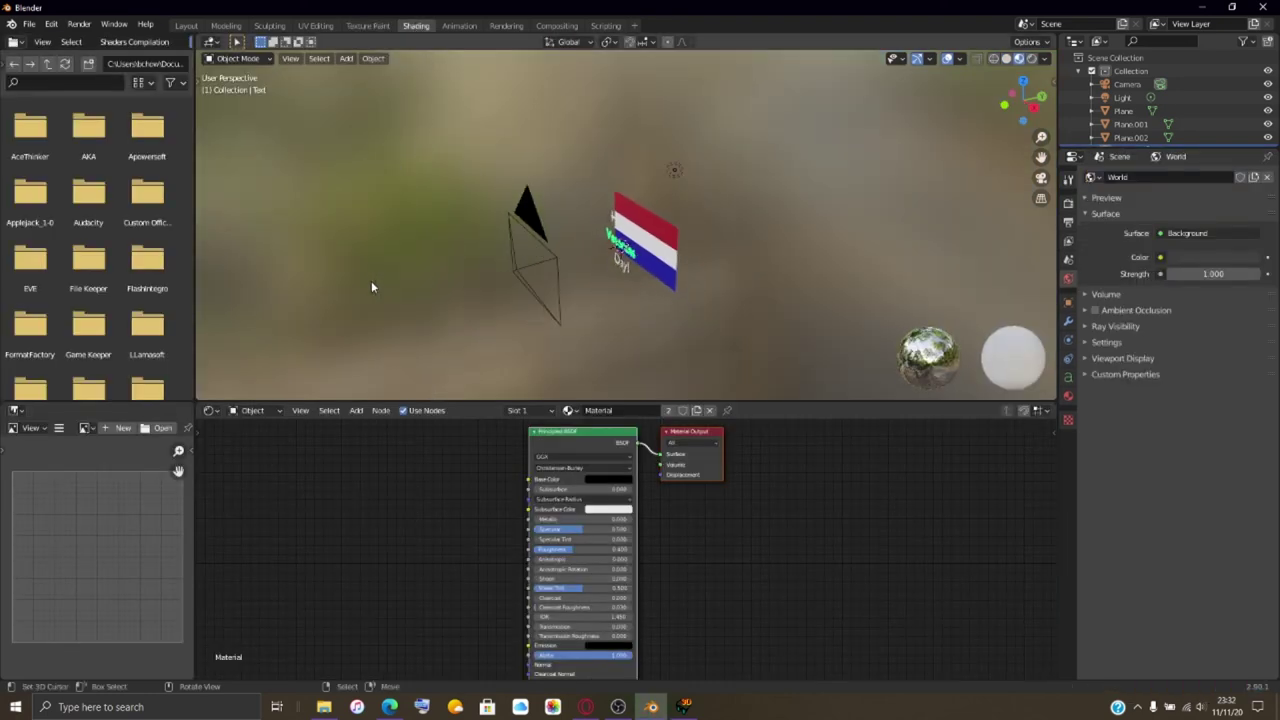
scroll(371, 287, "down", 2)
scroll(371, 287, "up", 3)
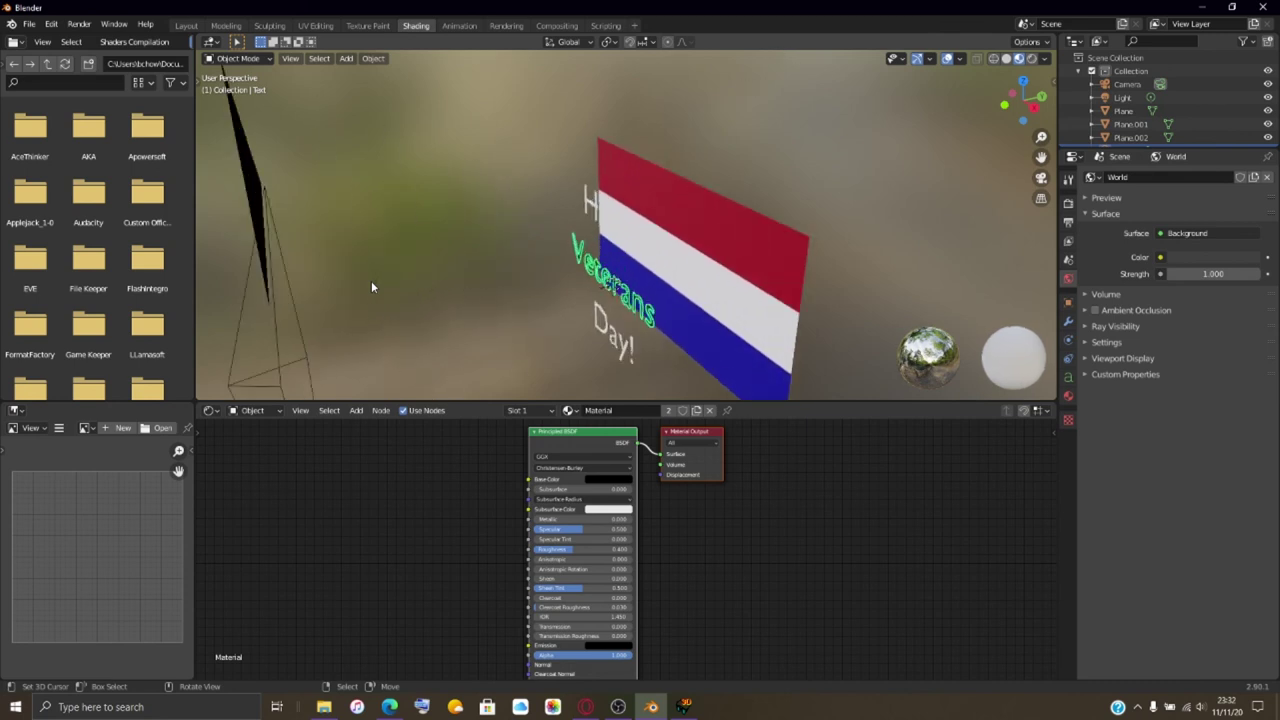
scroll(371, 287, "down", 2)
scroll(371, 287, "up", 1)
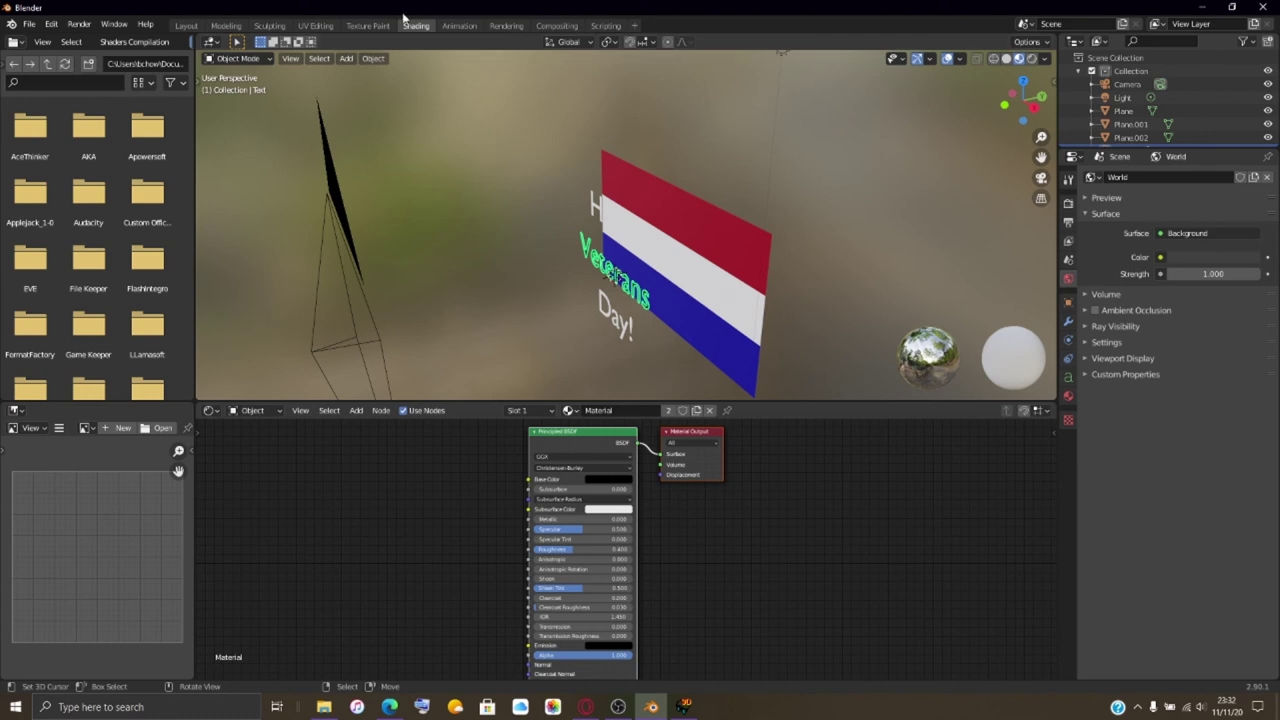
scroll(371, 577, "down", 3)
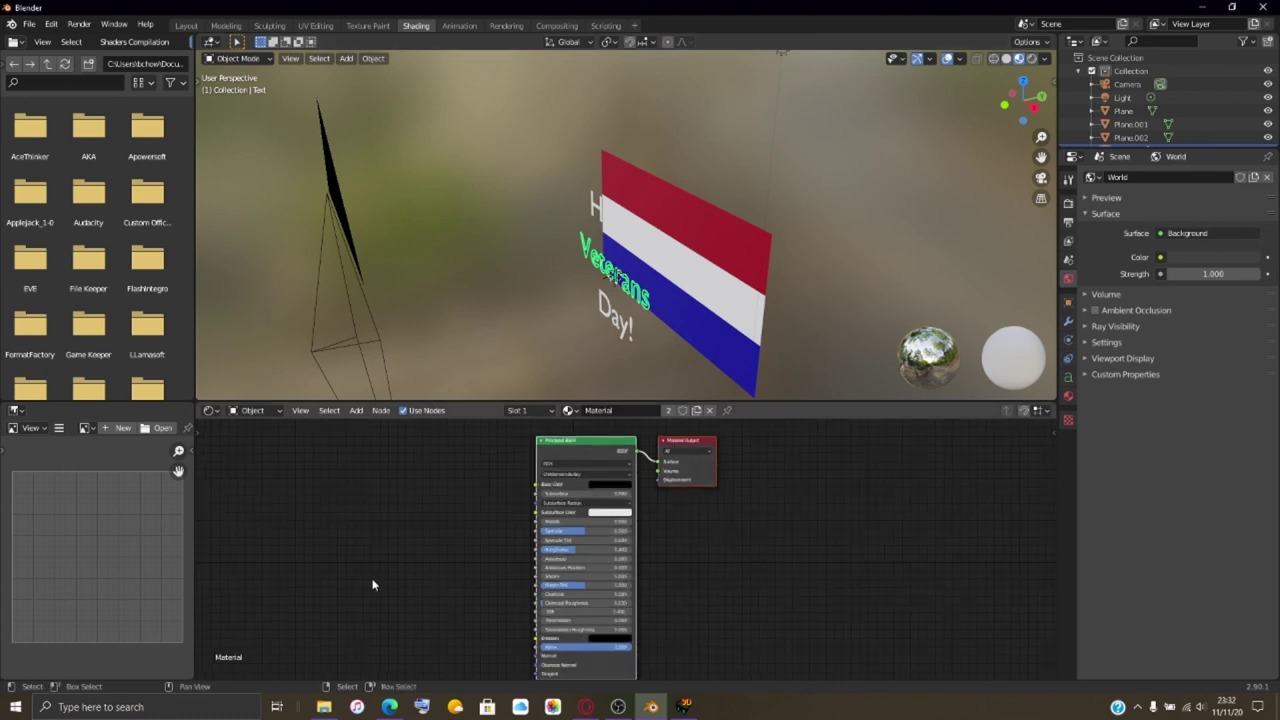
scroll(371, 580, "up", 1)
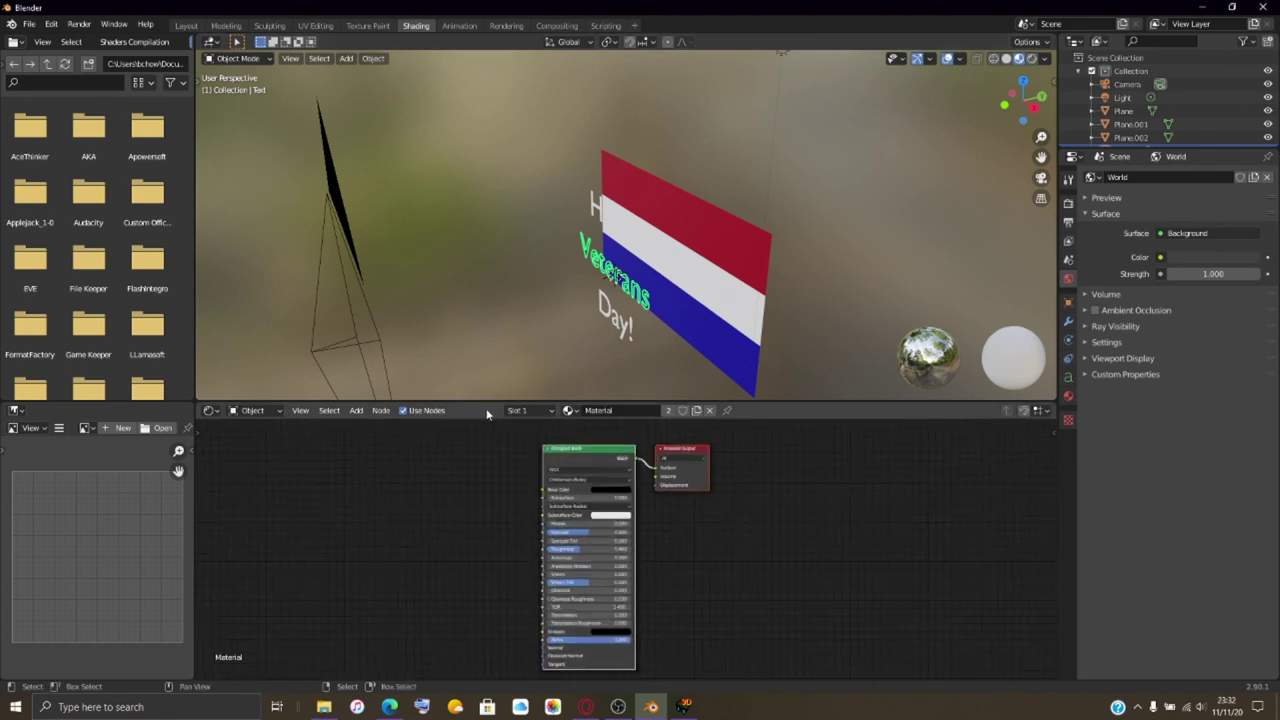
scroll(449, 549, "up", 2)
middle_click_drag(414, 520, 312, 598)
middle_click_drag(398, 545, 534, 471)
- Try adding a Glossy BSDF node connected to the Principled BSDF's Base Color in the "Veterans" text's material
left_click(356, 410)
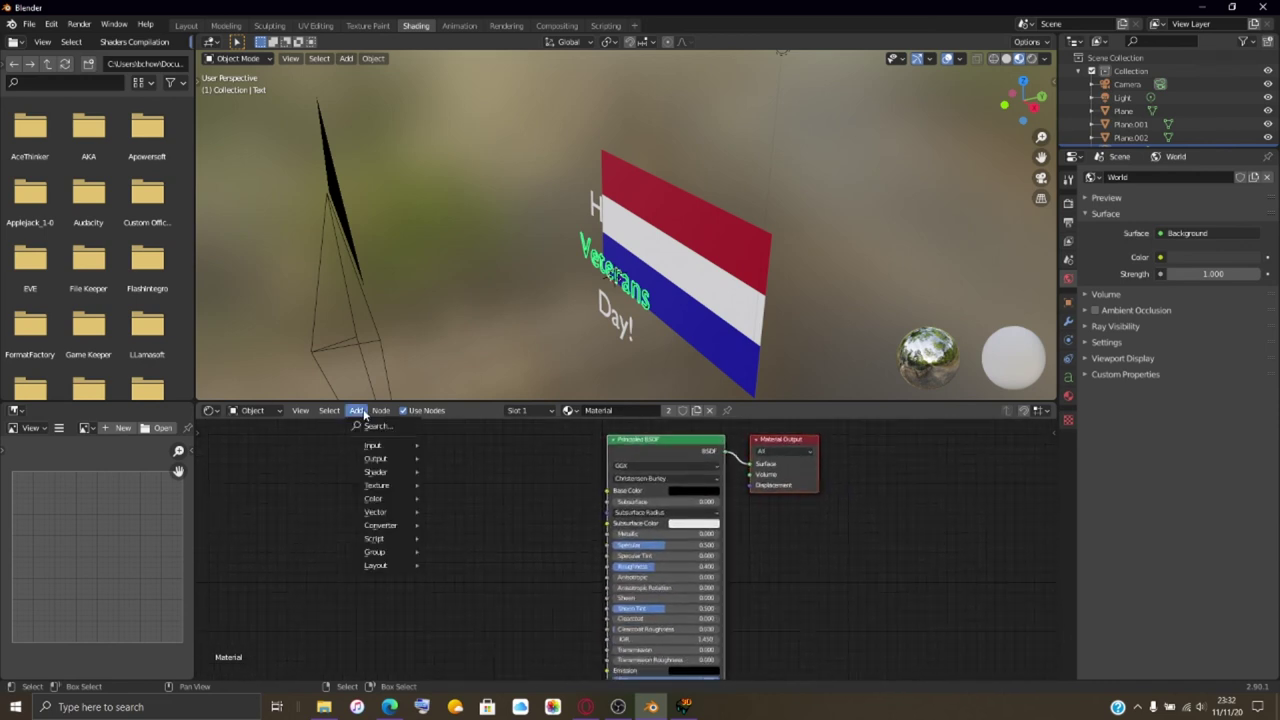
mouse_move(397, 553)
mouse_move(389, 520)
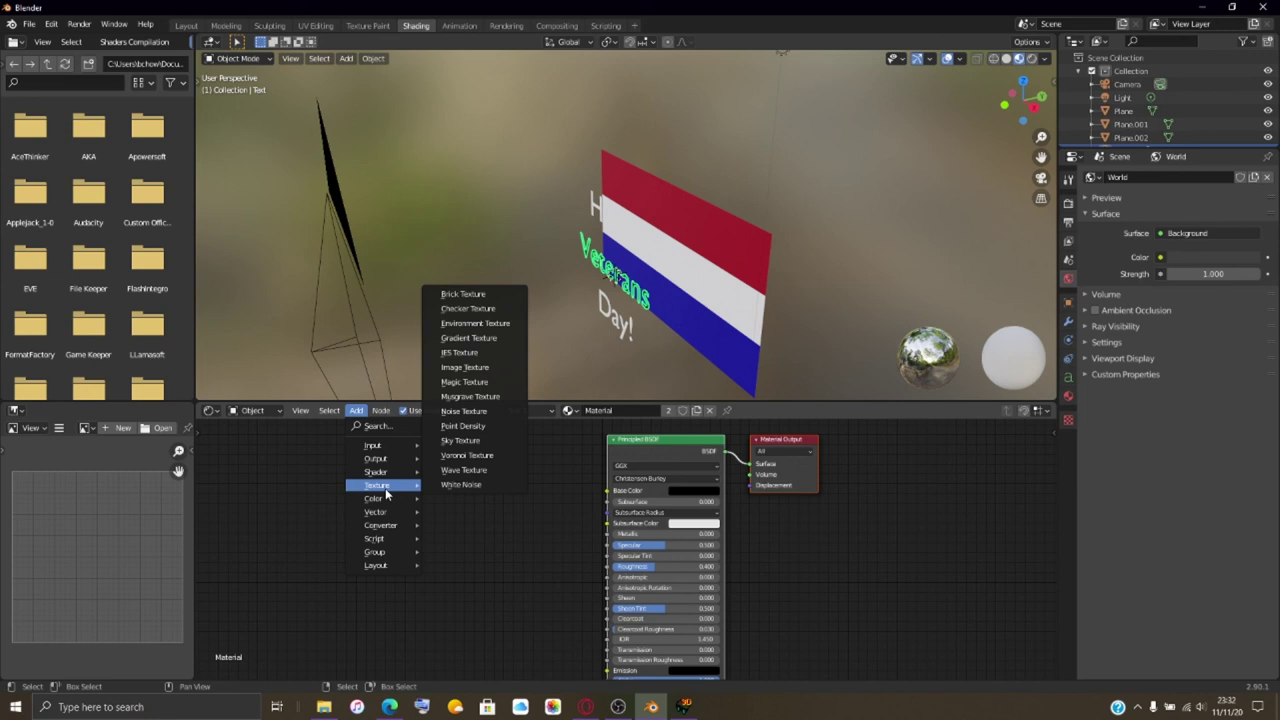
mouse_move(383, 466)
left_click(386, 417)
mouse_move(362, 414)
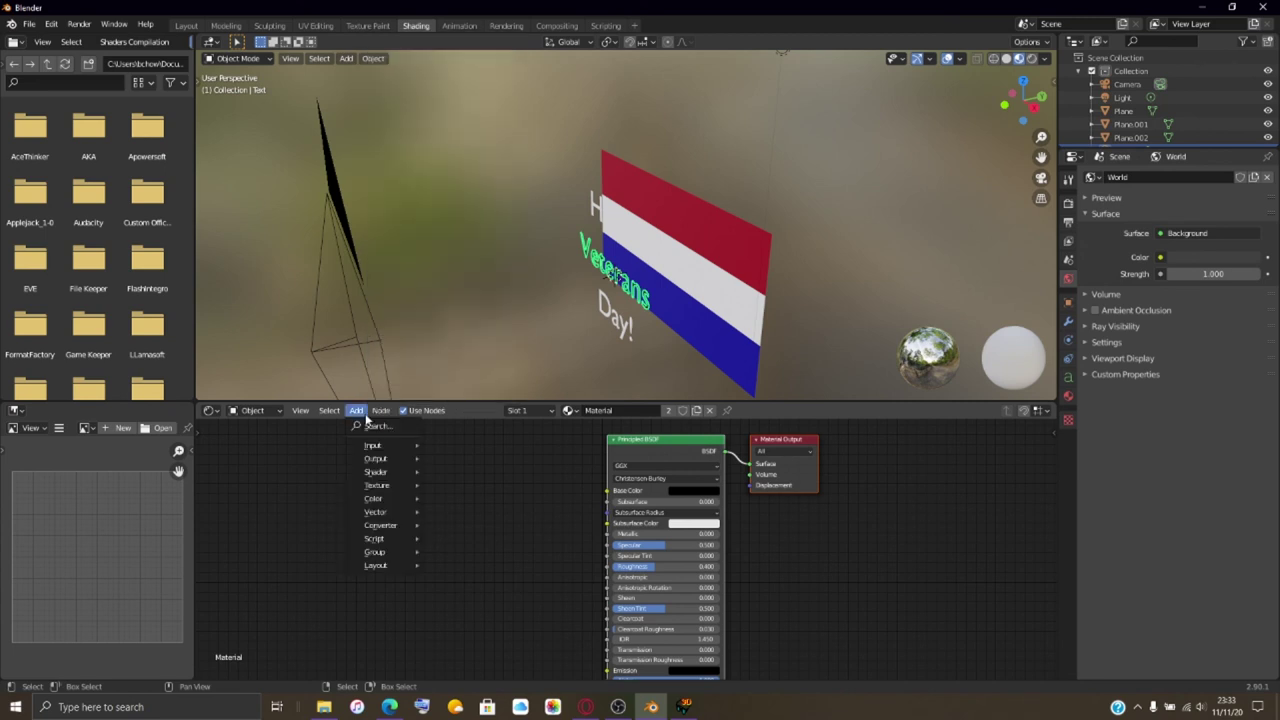
mouse_move(395, 494)
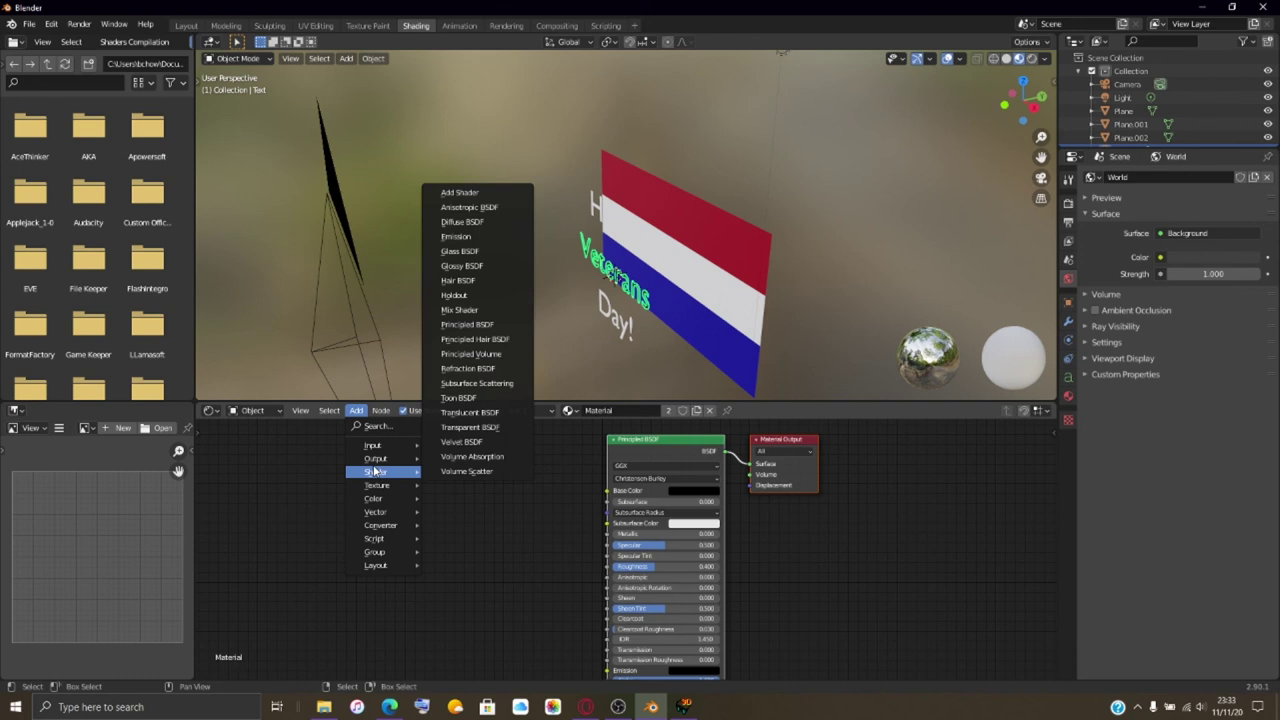
left_click(481, 268)
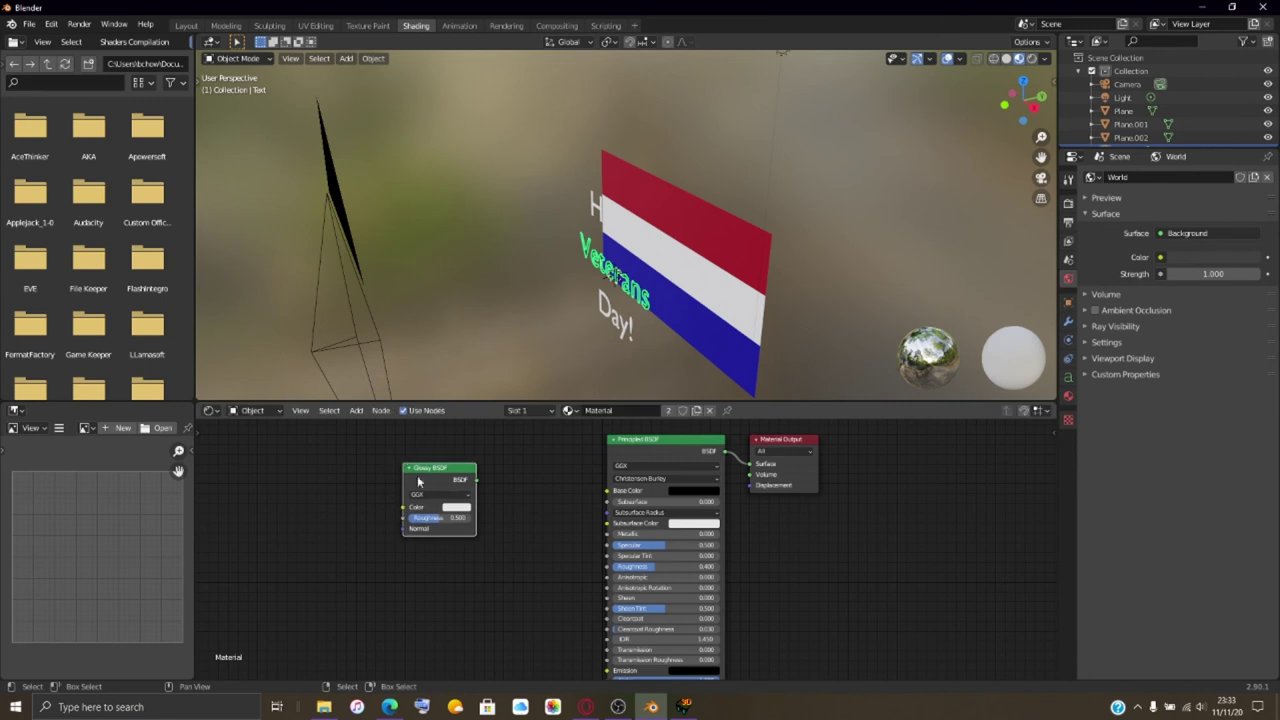
left_click_drag(476, 480, 607, 490)
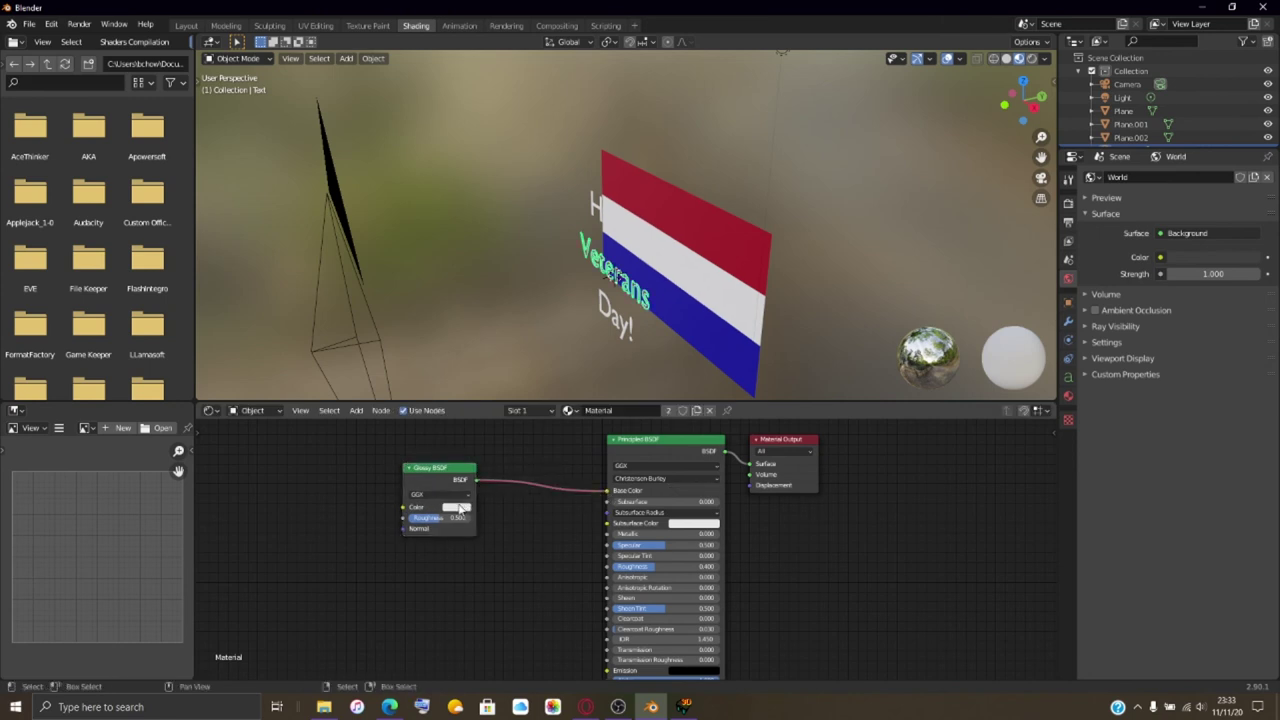
- Try a black color on the Glossy BSDF node, keep its GGX distribution, and delete the node
left_click(456, 507)
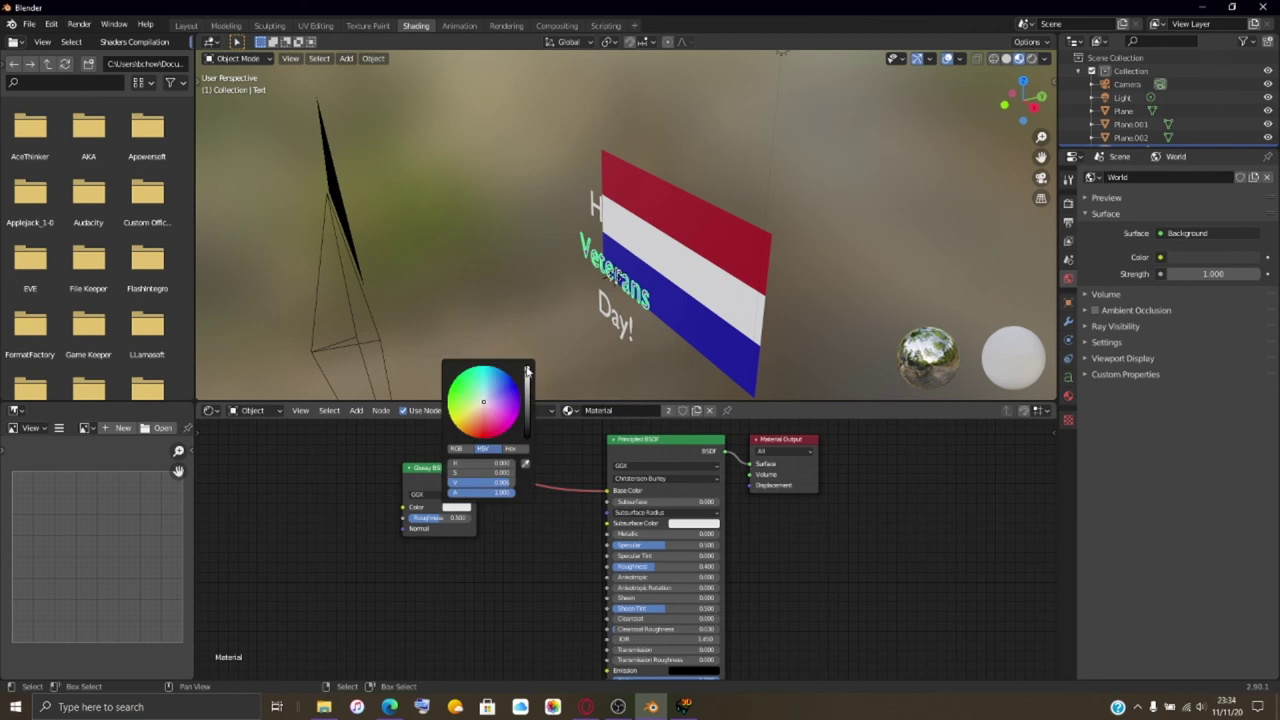
left_click_drag(530, 372, 530, 436)
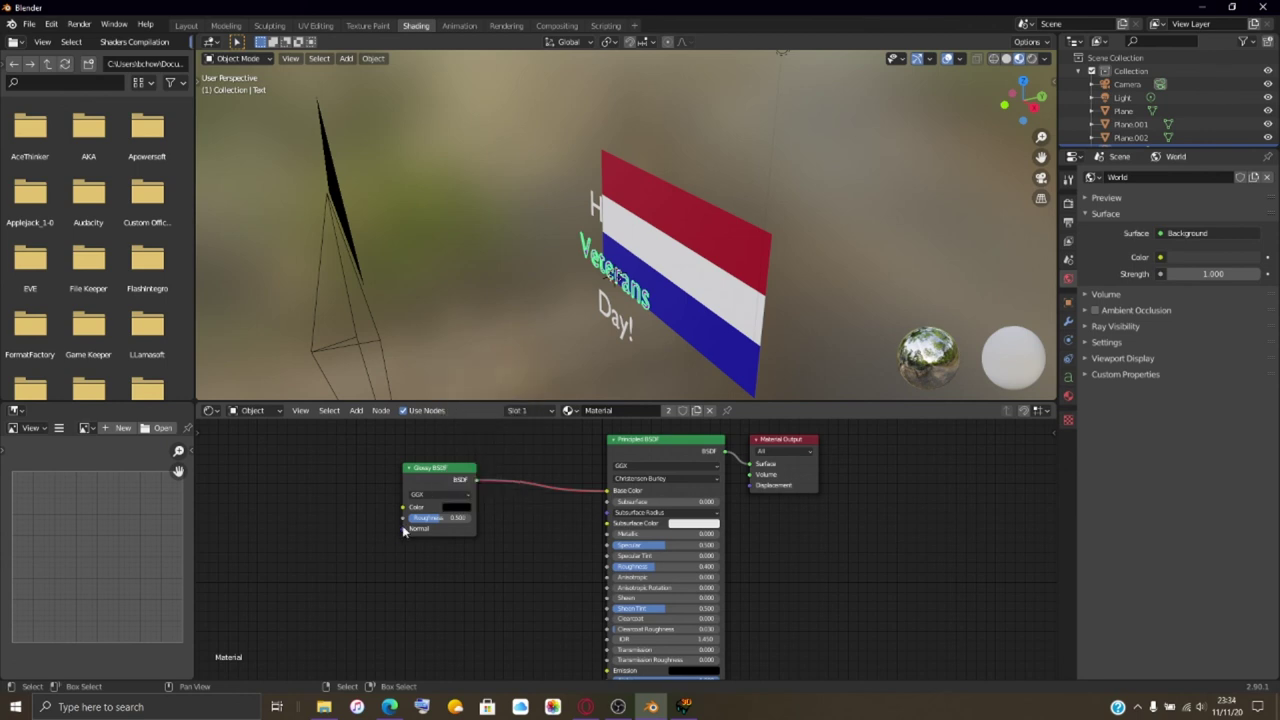
left_click(418, 496)
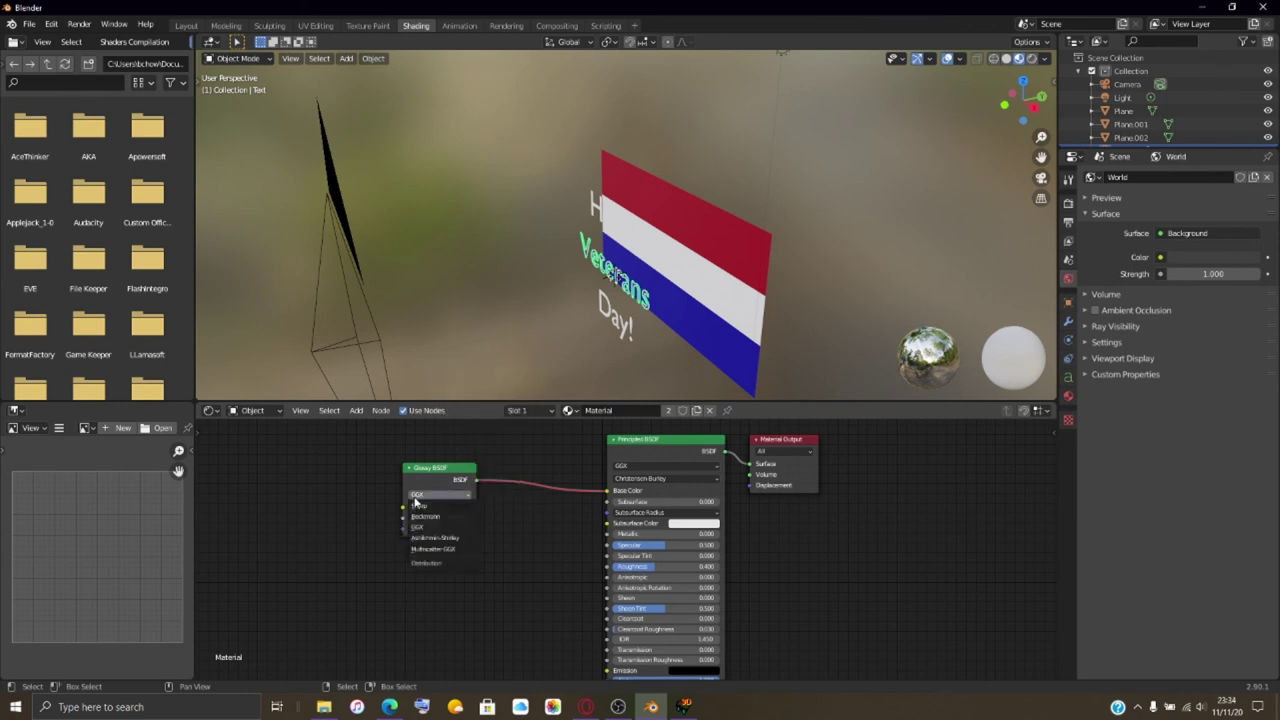
left_click(418, 495)
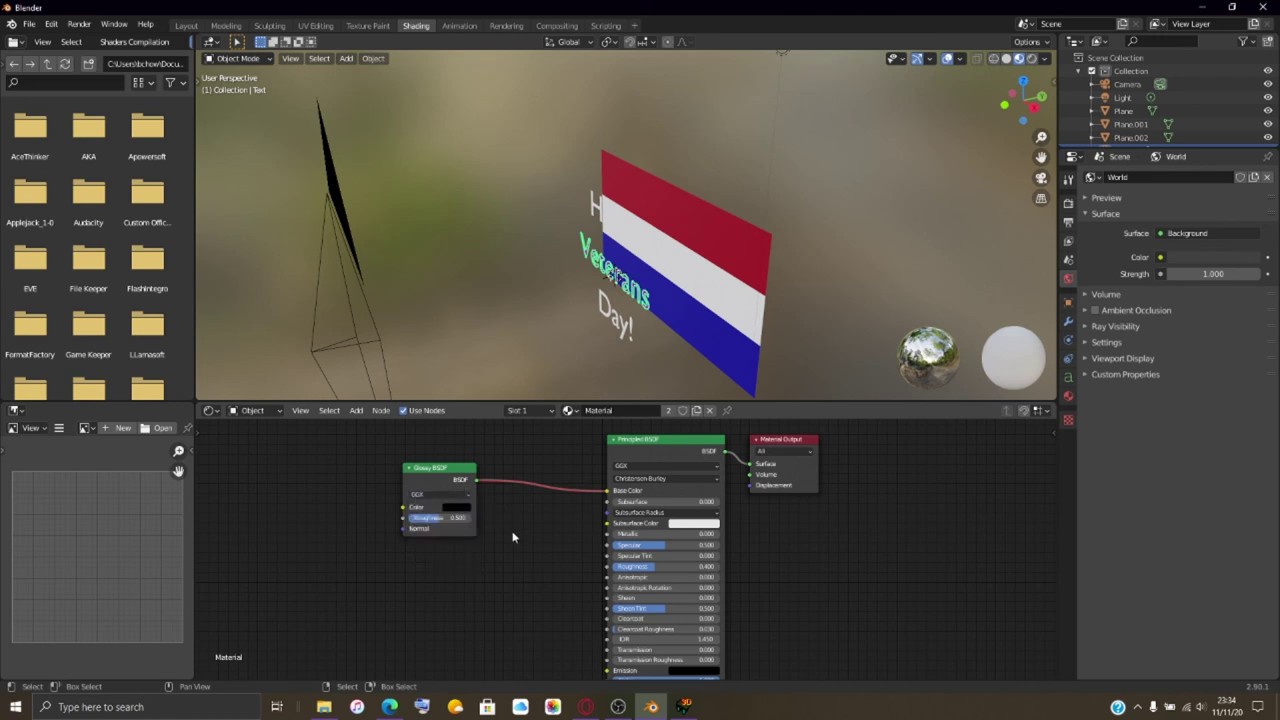
key("x")
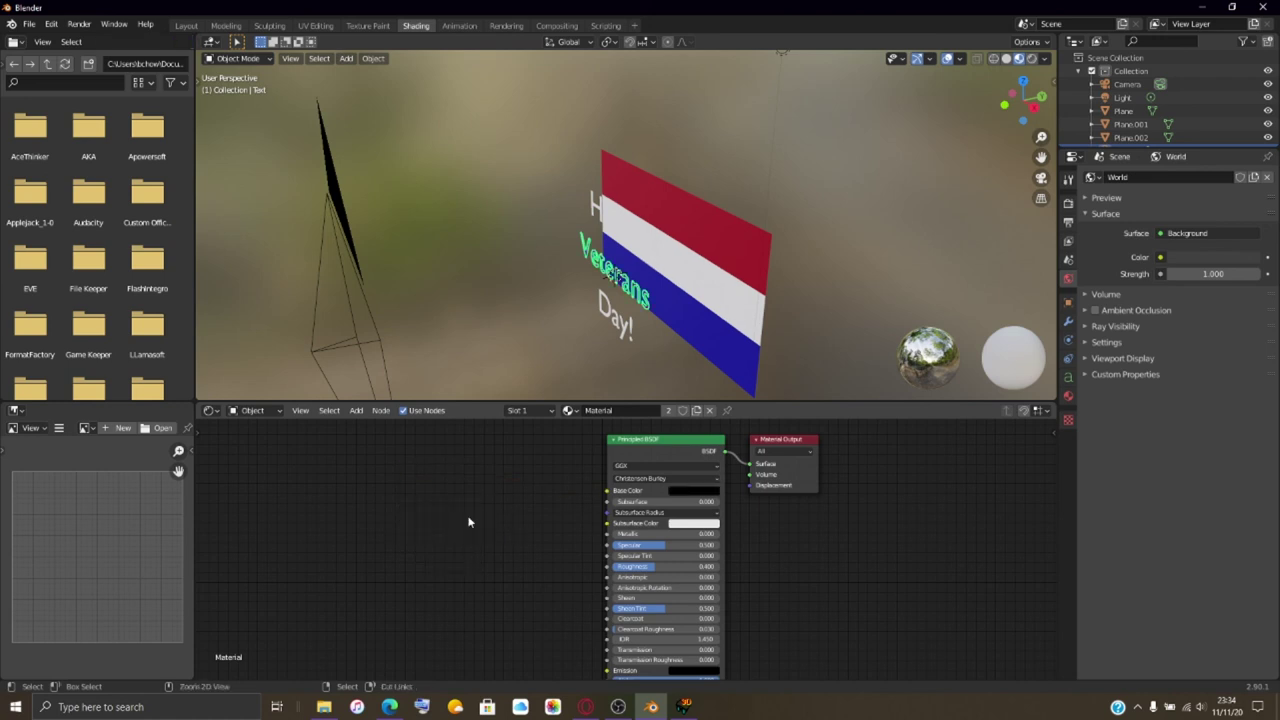
left_click(379, 416)
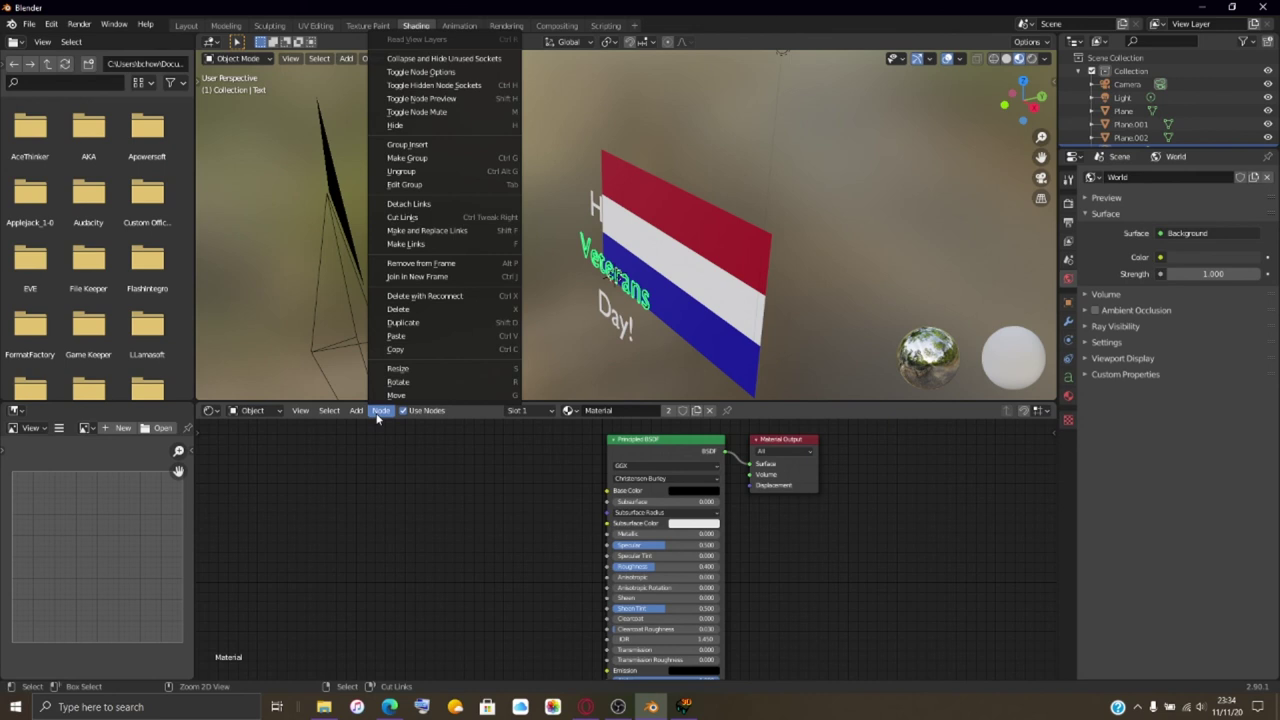
mouse_move(368, 410)
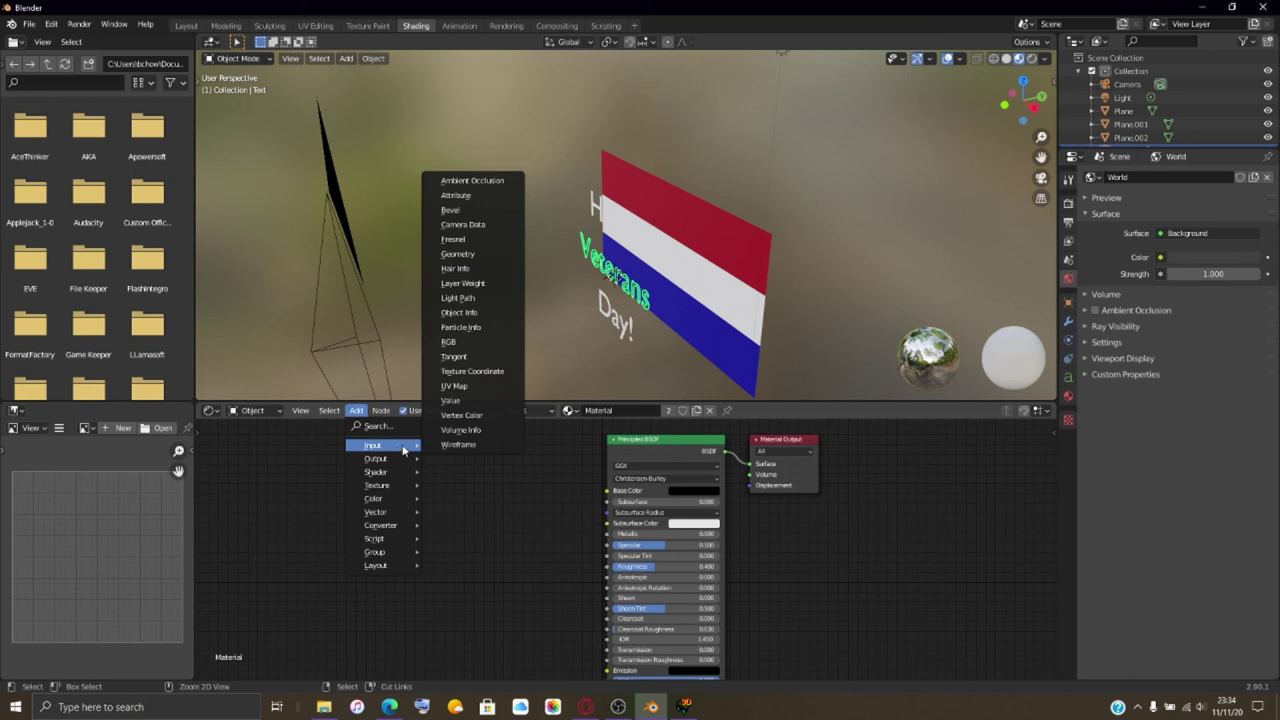
left_click(472, 268)
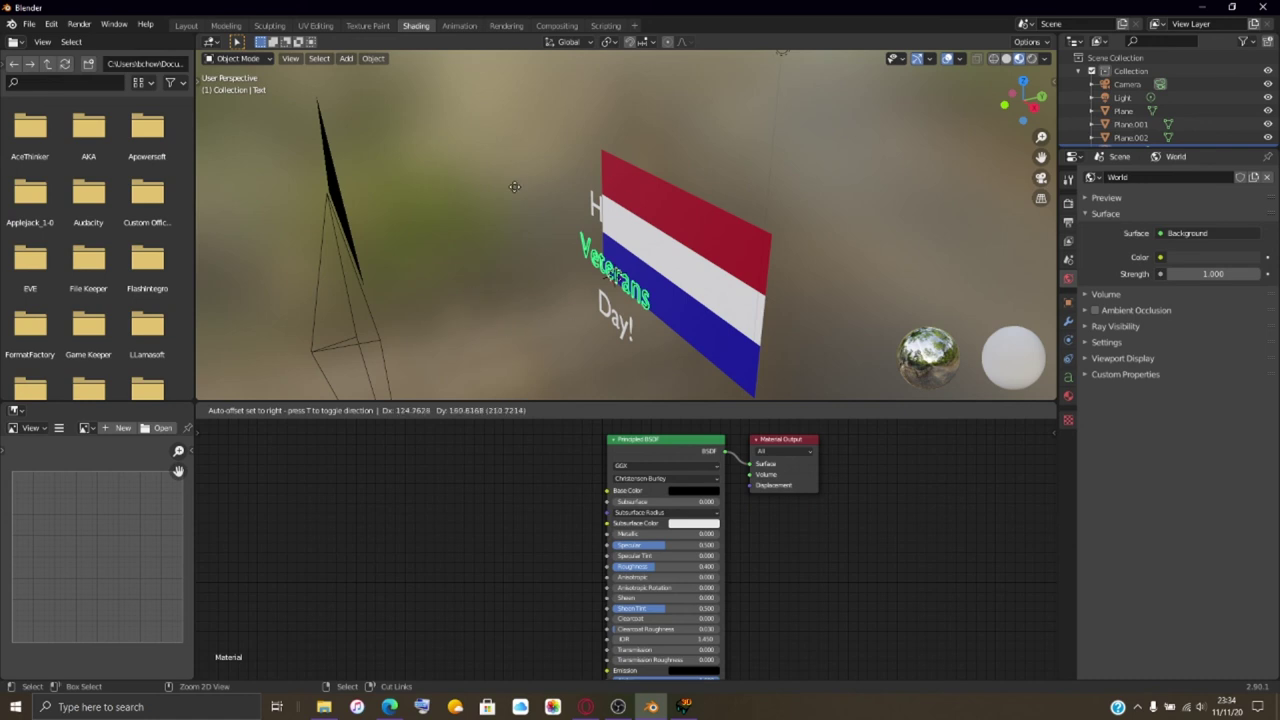
left_click(875, 260)
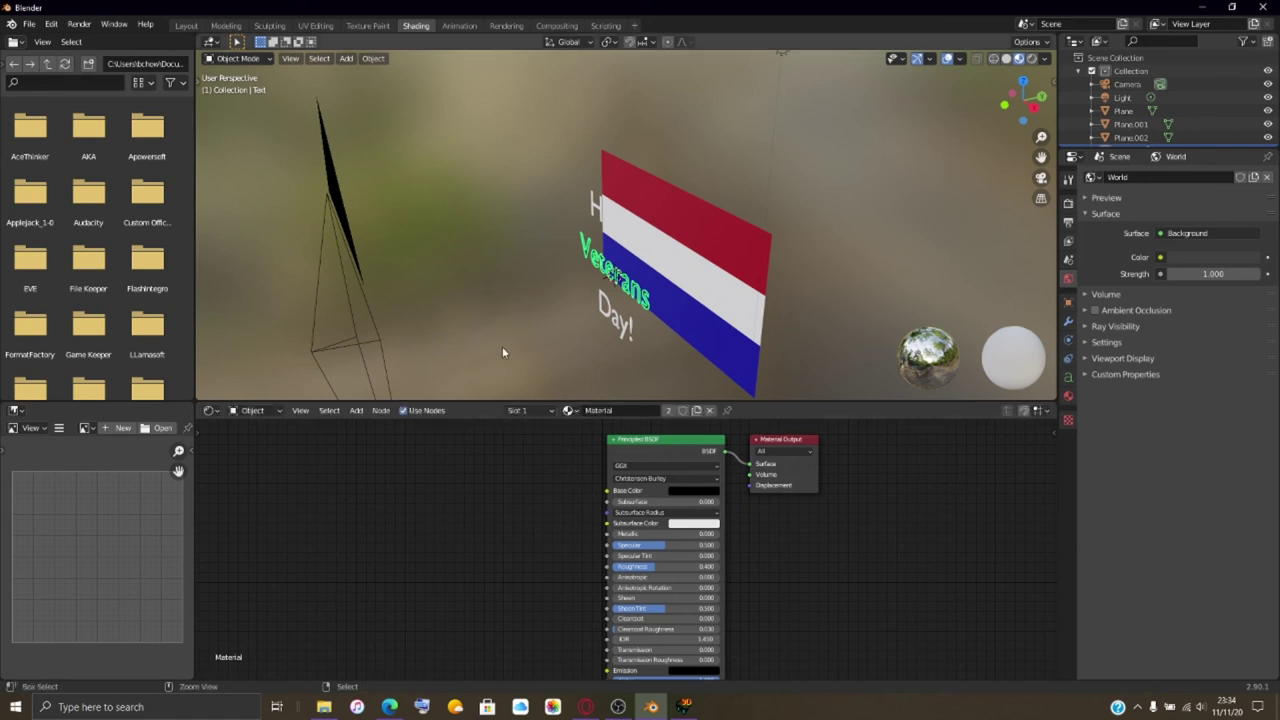
left_click(380, 410)
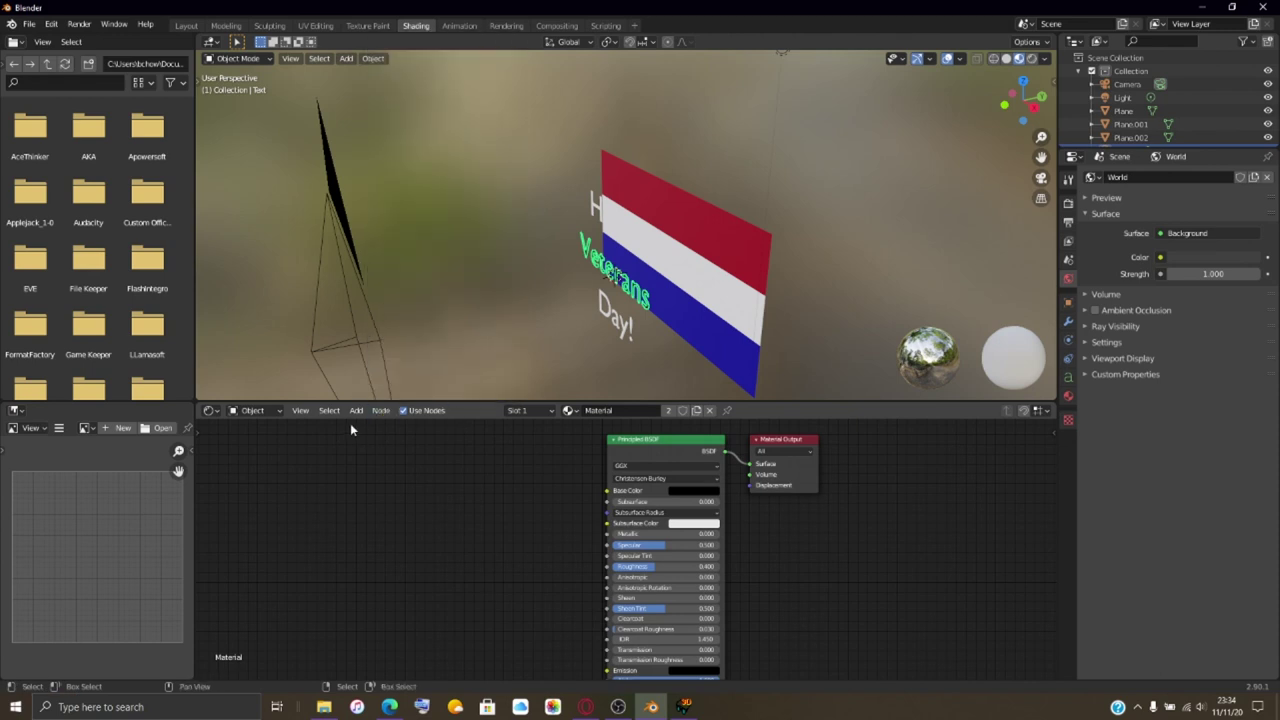
left_click(356, 410)
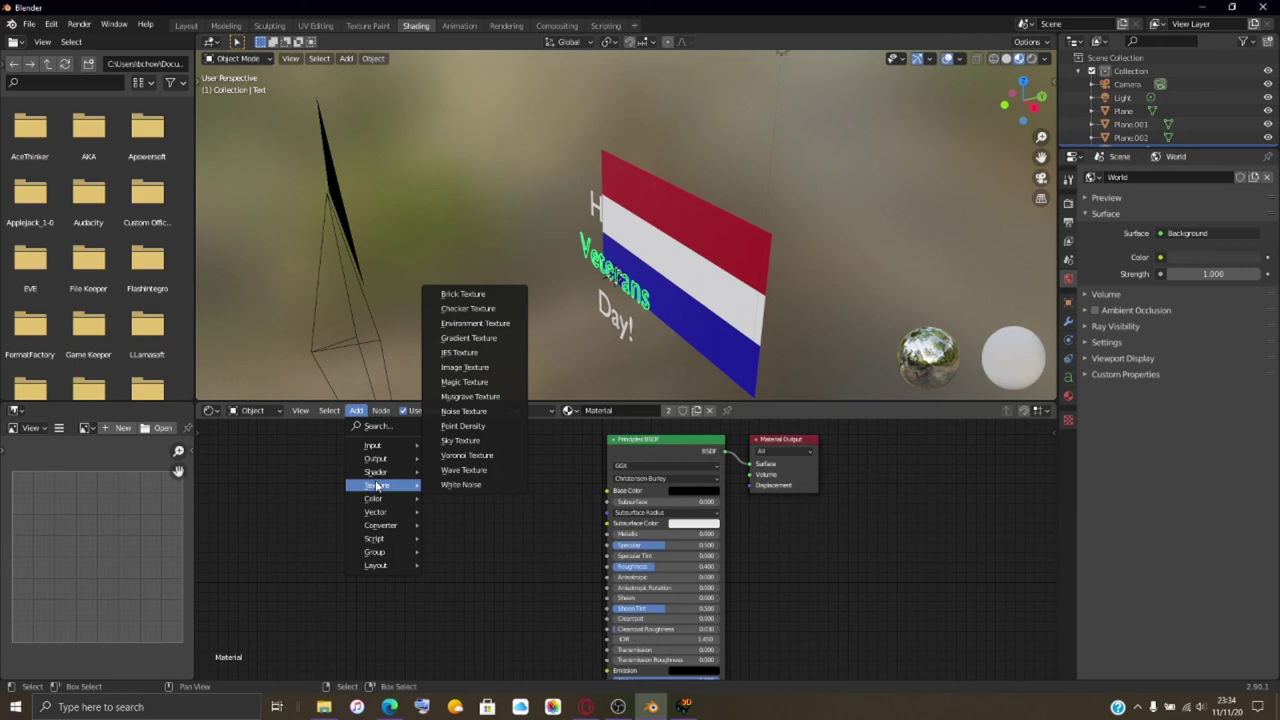
mouse_move(399, 558)
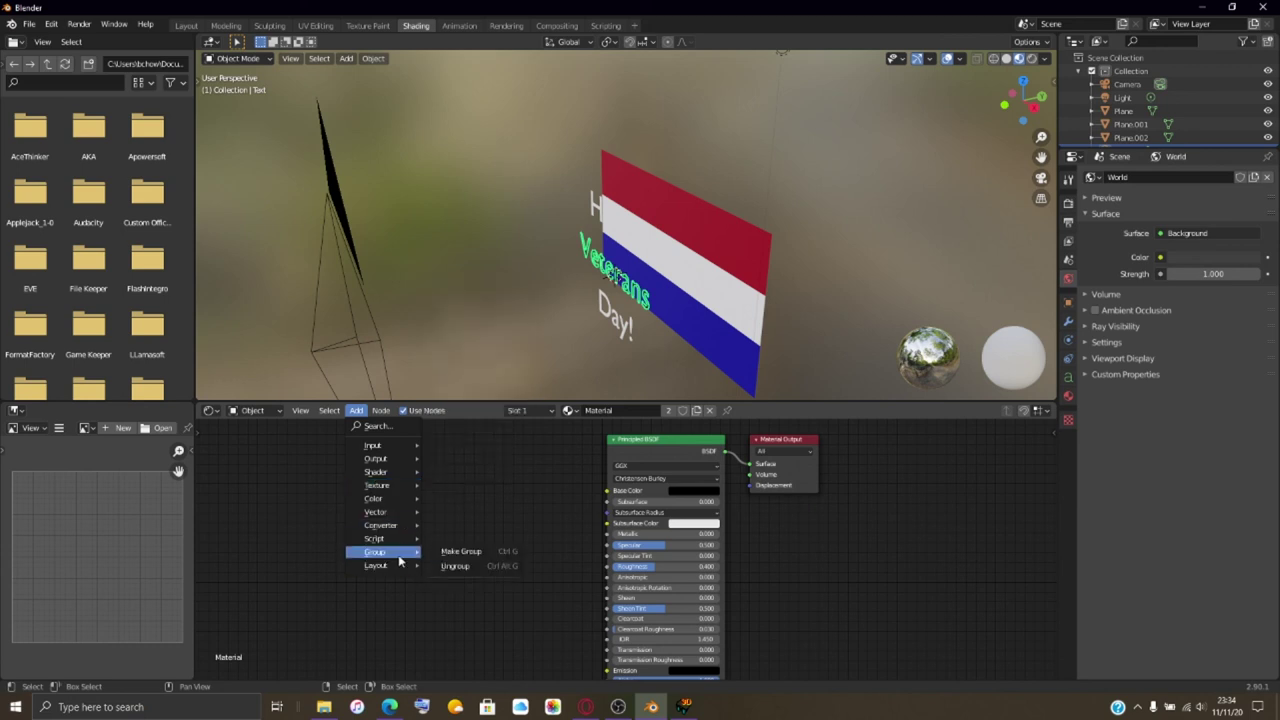
mouse_move(390, 530)
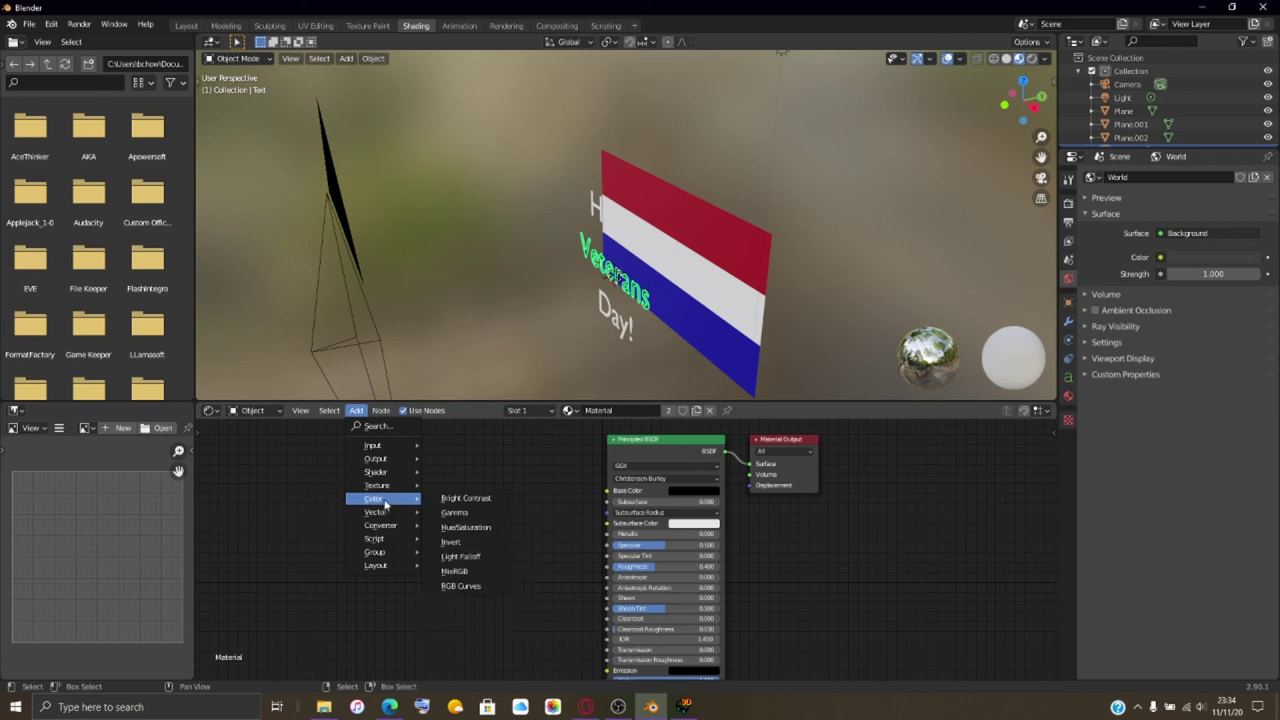
left_click(287, 519)
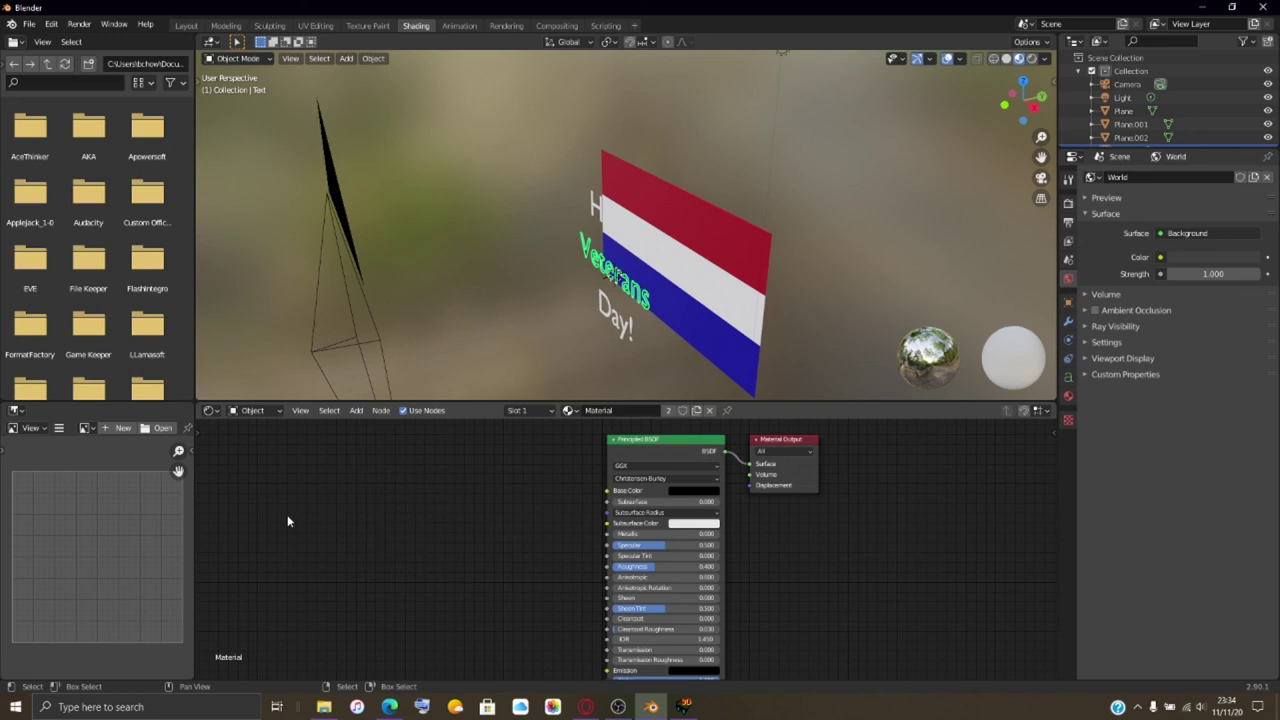
- Try the Texture Node Editor and the Image Editor in place of the Shader Editor
left_click(211, 412)
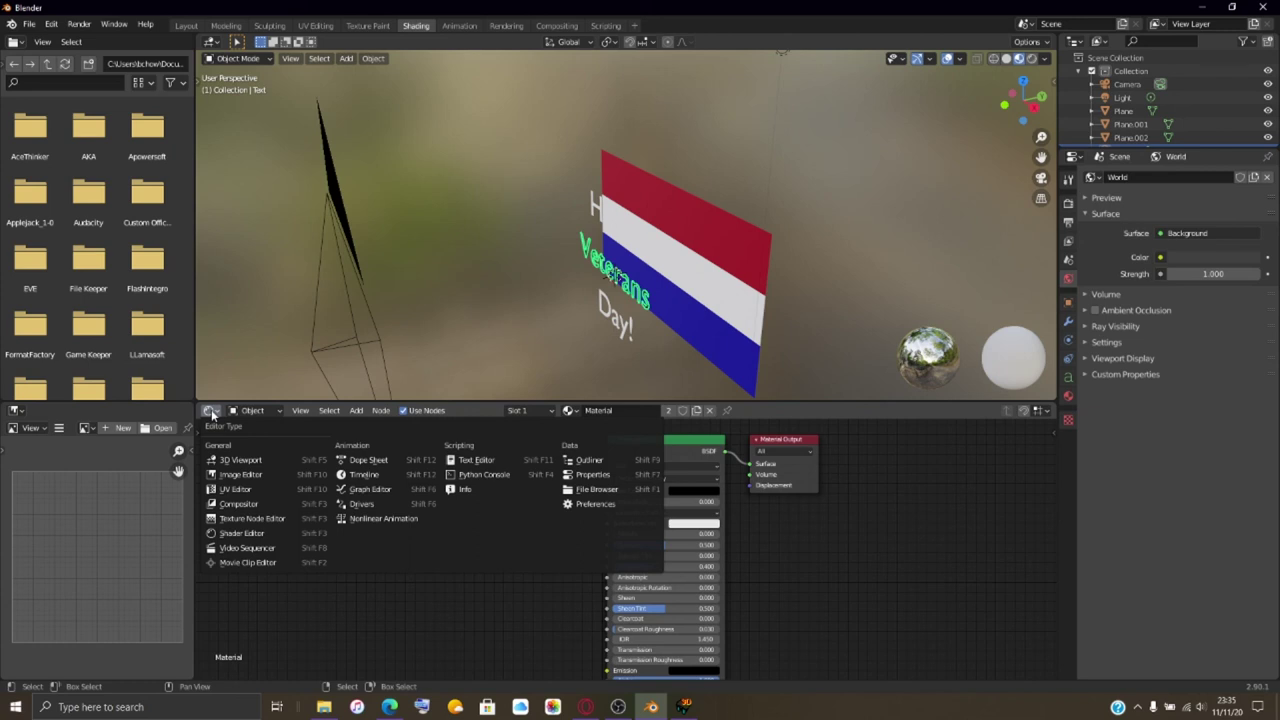
left_click(281, 520)
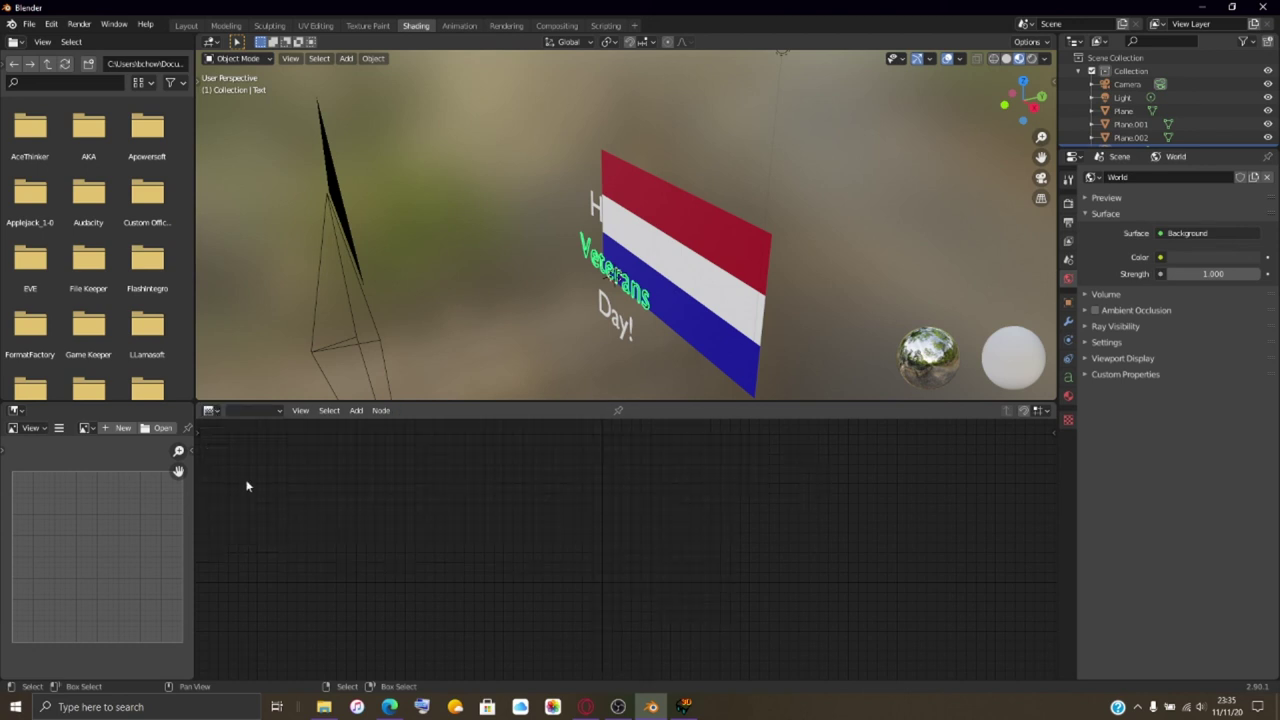
left_click(211, 411)
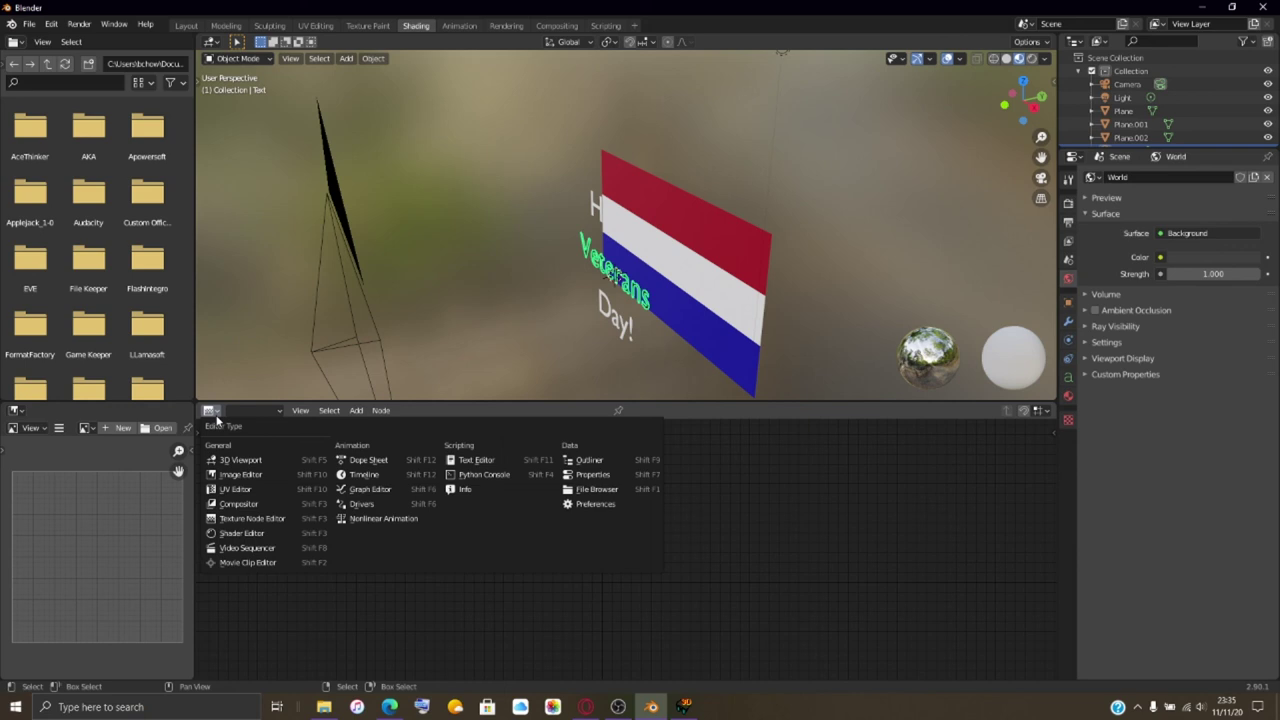
left_click(245, 474)
- Change the lower editor area to the Compositor and enable Use Nodes for the scene
left_click(212, 411)
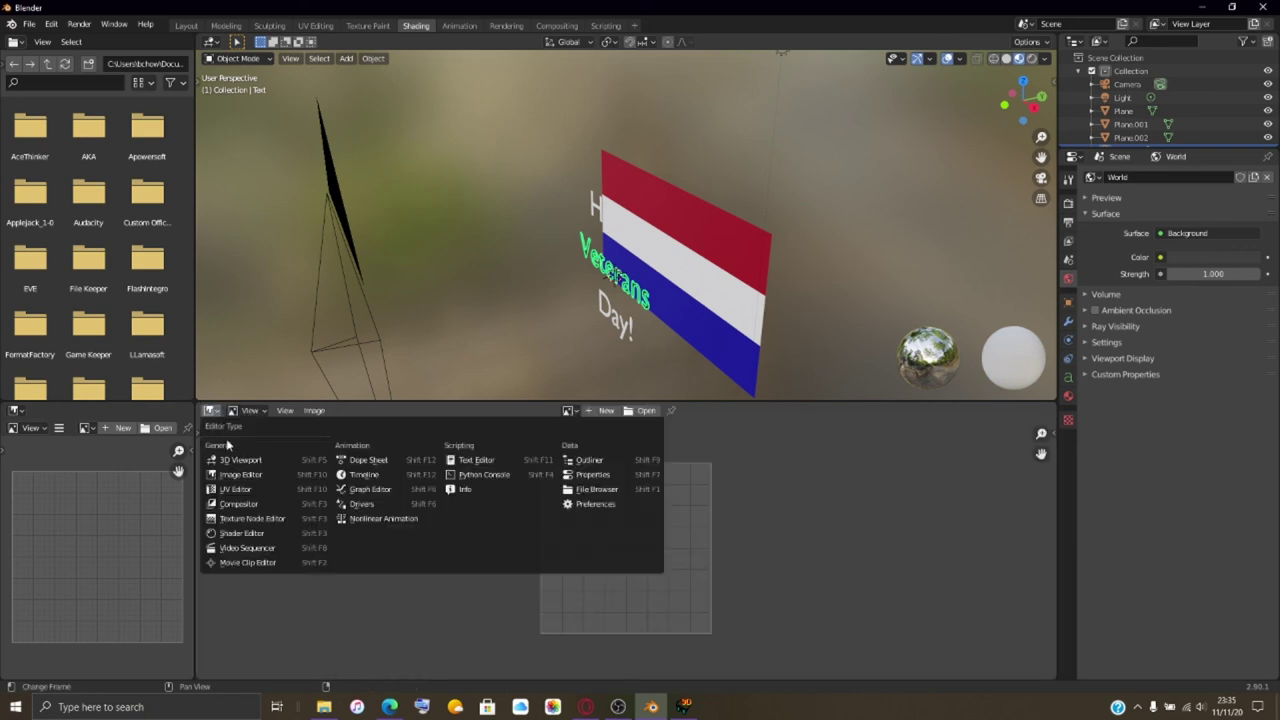
left_click(248, 502)
left_click(340, 410)
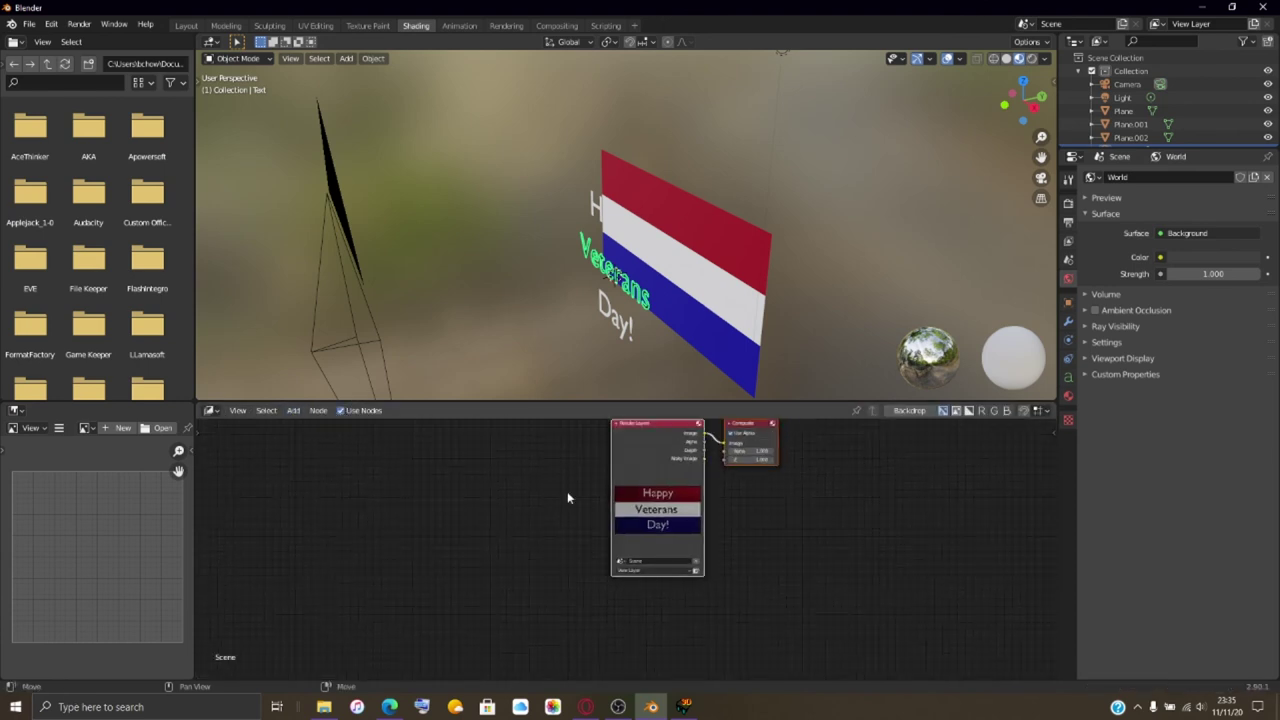
- Reposition the compositor nodes with a wide gap between Render Layers and Composite, and turn off Use Alpha on the Composite node
key("g")
left_click(405, 475)
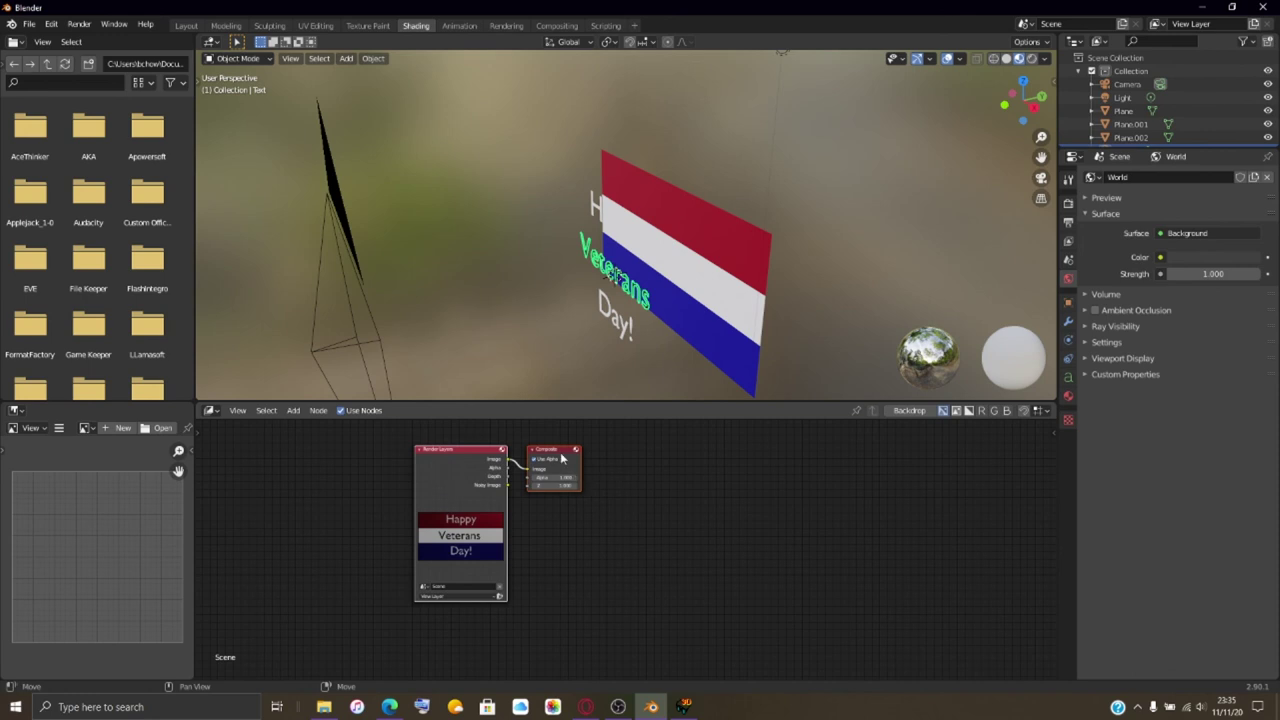
left_click(650, 462)
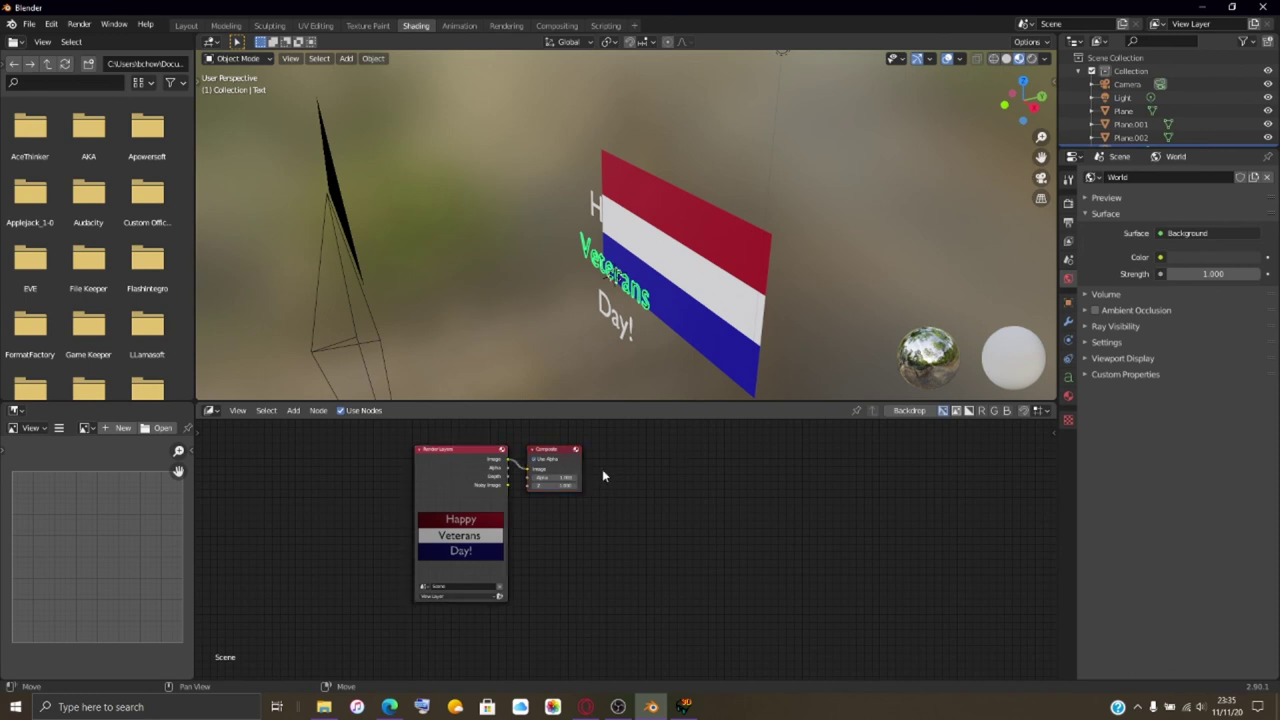
left_click(534, 459)
right_click(549, 459)
left_click(568, 473)
left_click_drag(568, 473, 739, 463)
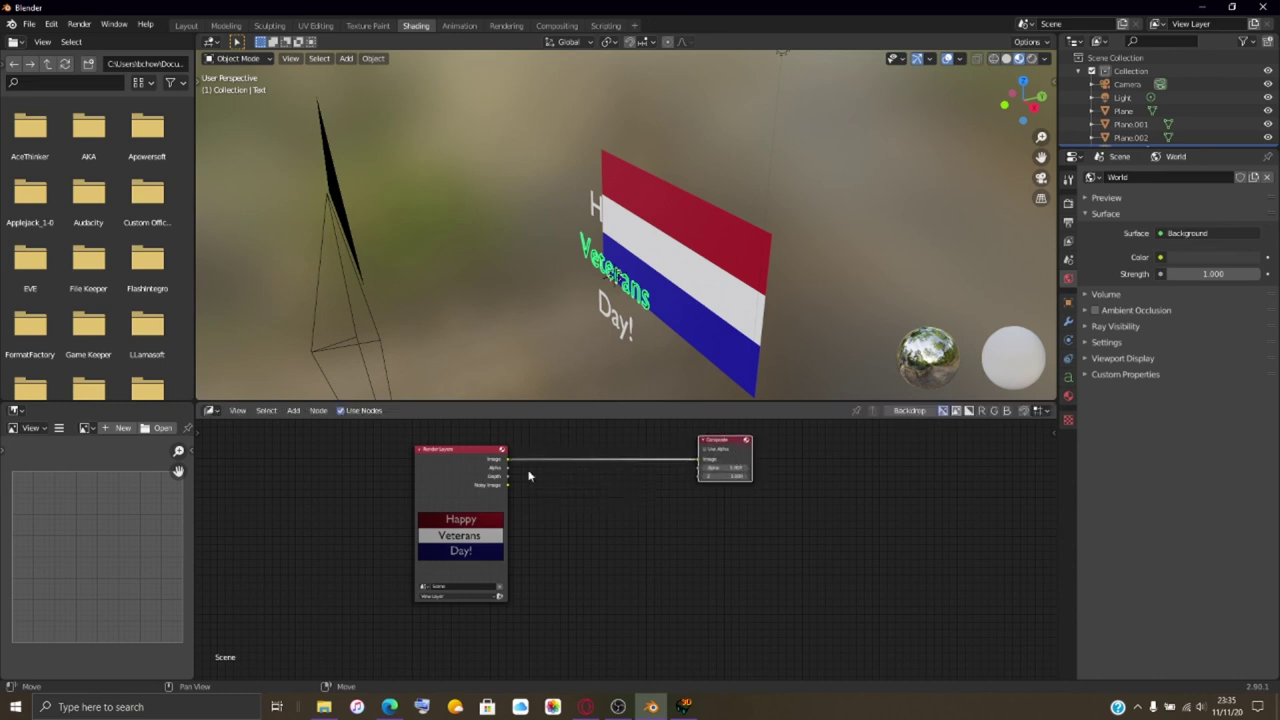
- Insert a Glare filter node on the image link between the Render Layers and Composite nodes
left_click(294, 411)
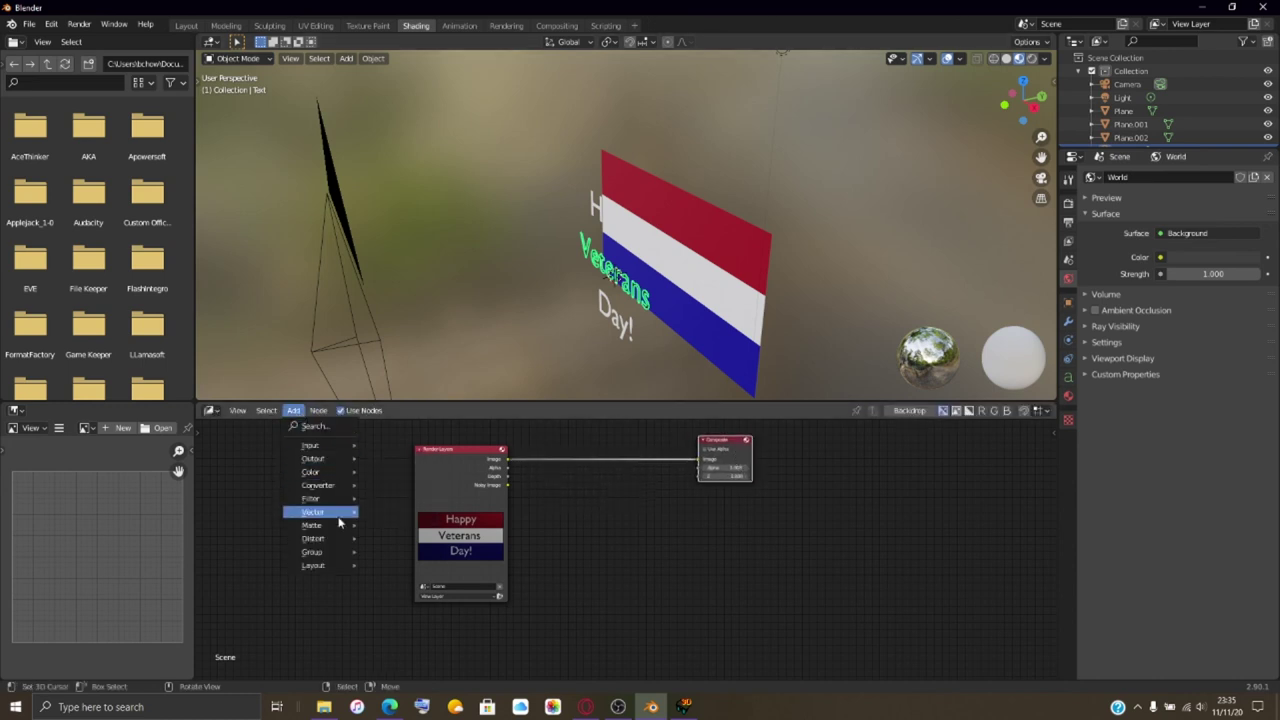
mouse_move(339, 524)
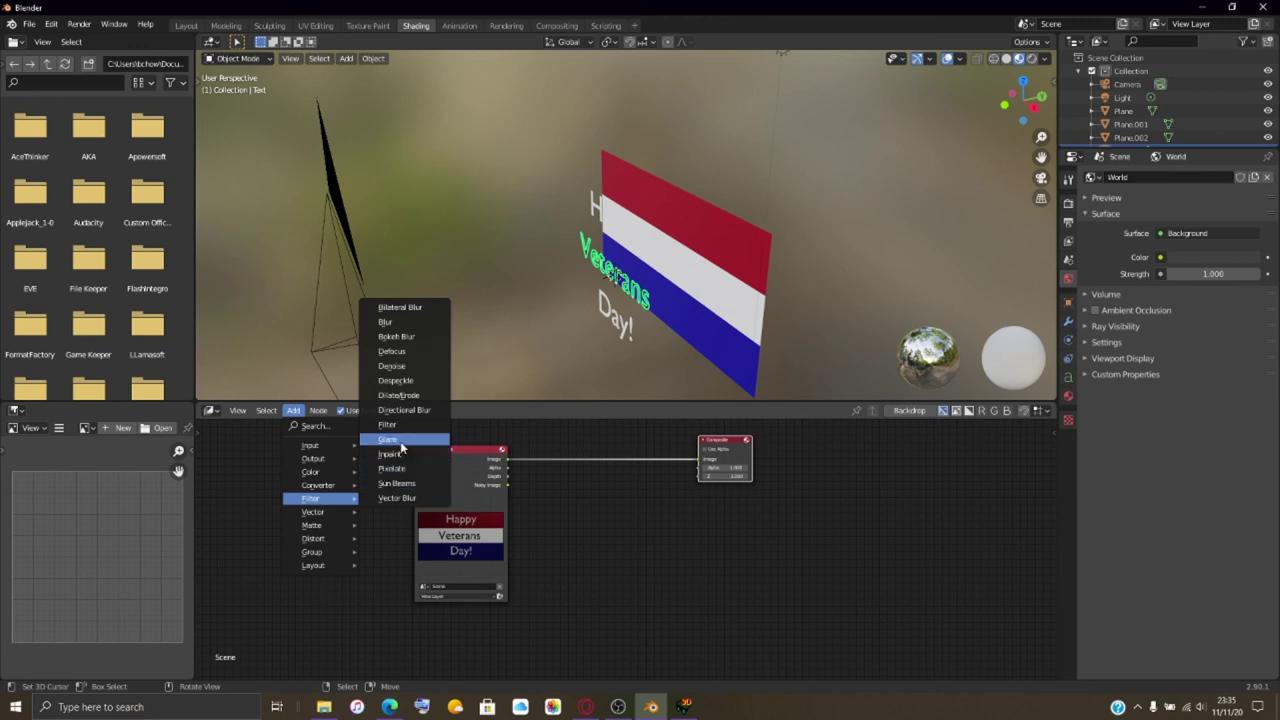
left_click(401, 440)
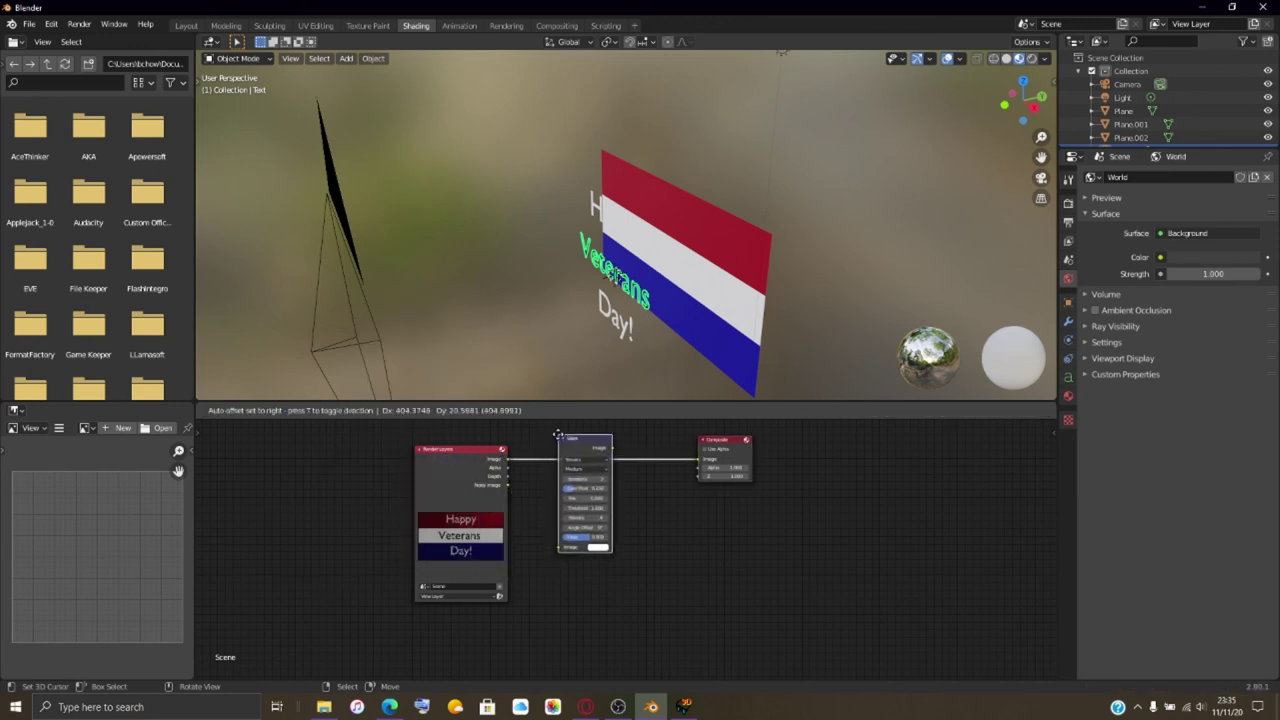
left_click(558, 435)
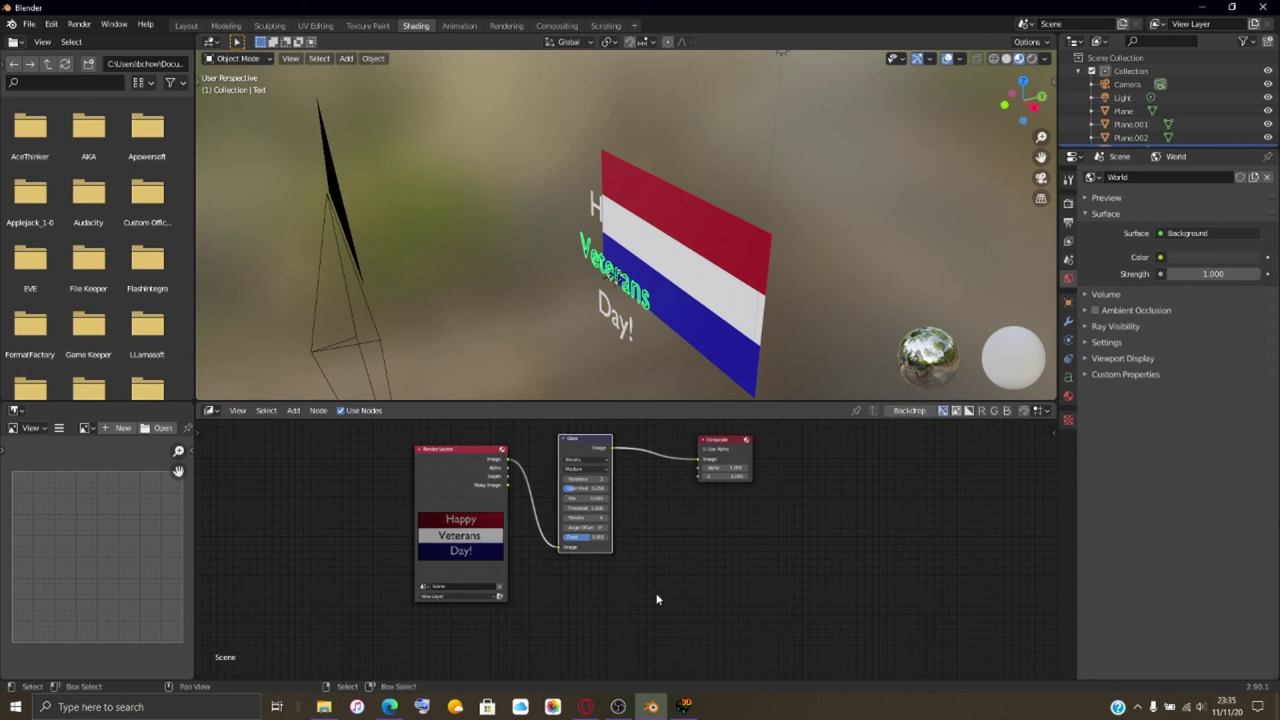
- Set the Glare node's type to Fog Glow
scroll(516, 557, "up", 5)
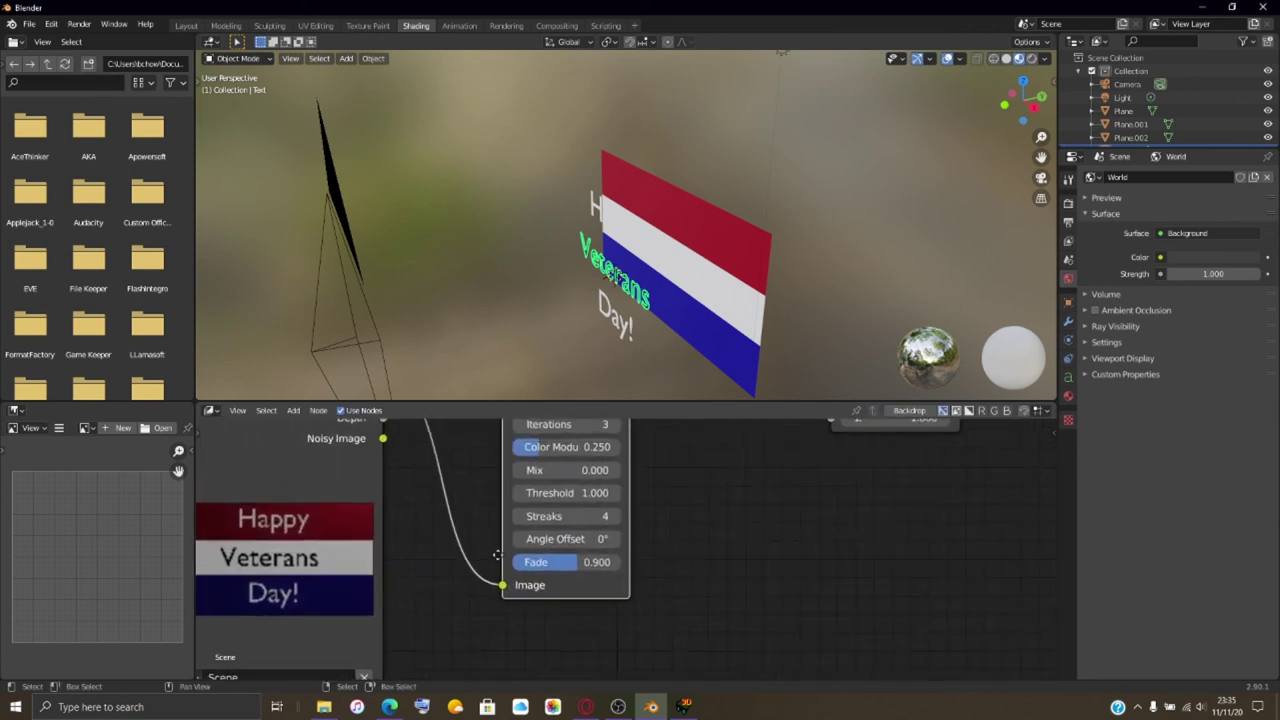
middle_click_drag(497, 555, 540, 579)
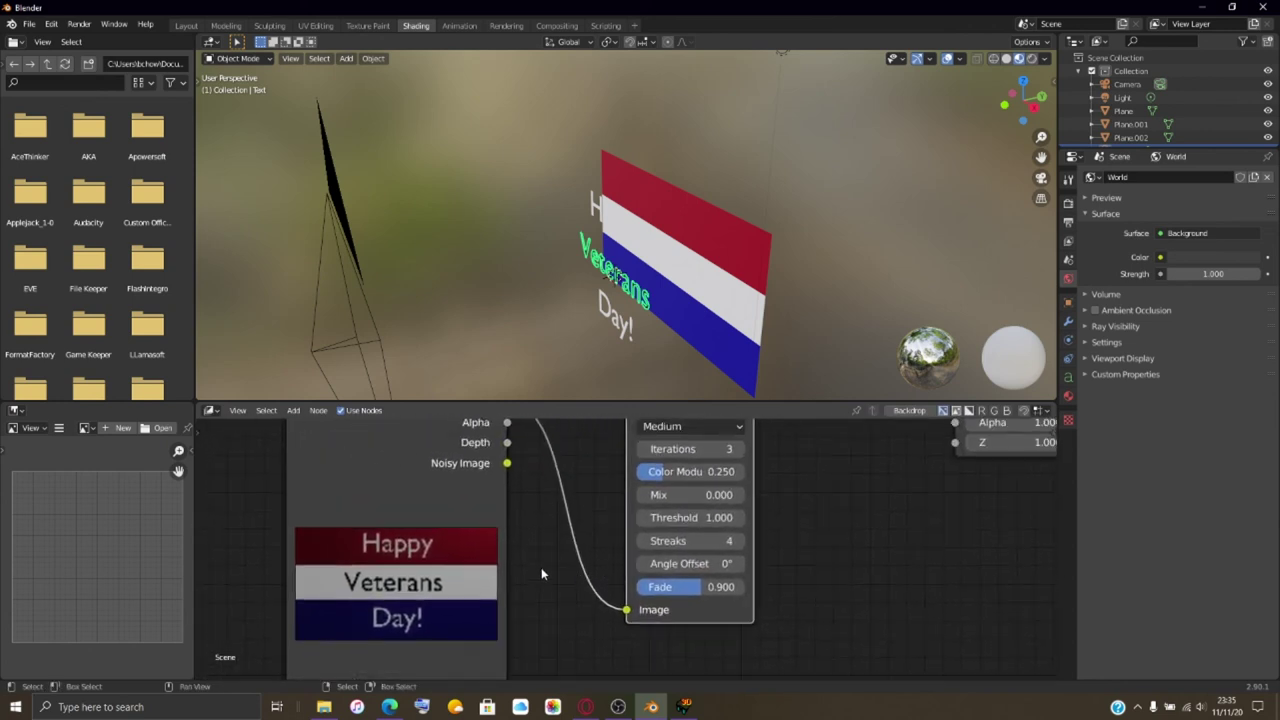
scroll(838, 531, "down", 4)
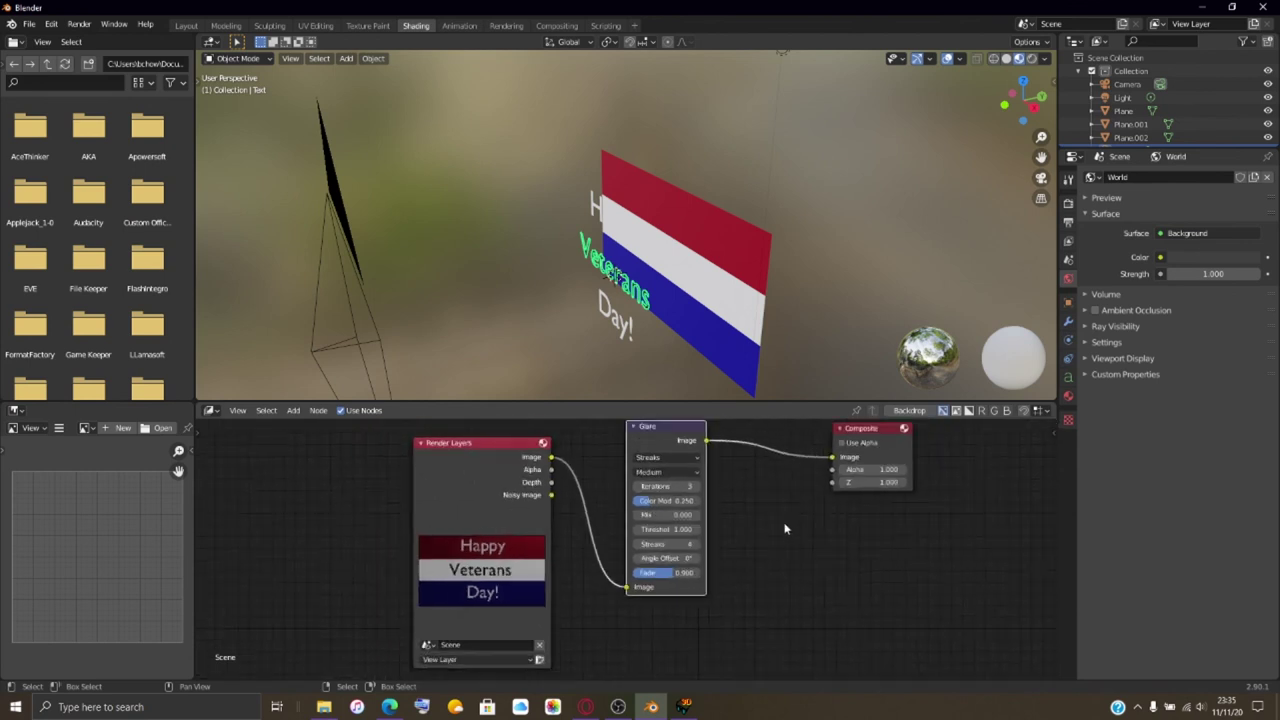
scroll(772, 521, "down", 2)
scroll(772, 521, "up", 2)
scroll(771, 520, "down", 1)
scroll(759, 512, "up", 1)
middle_click_drag(759, 512, 679, 541)
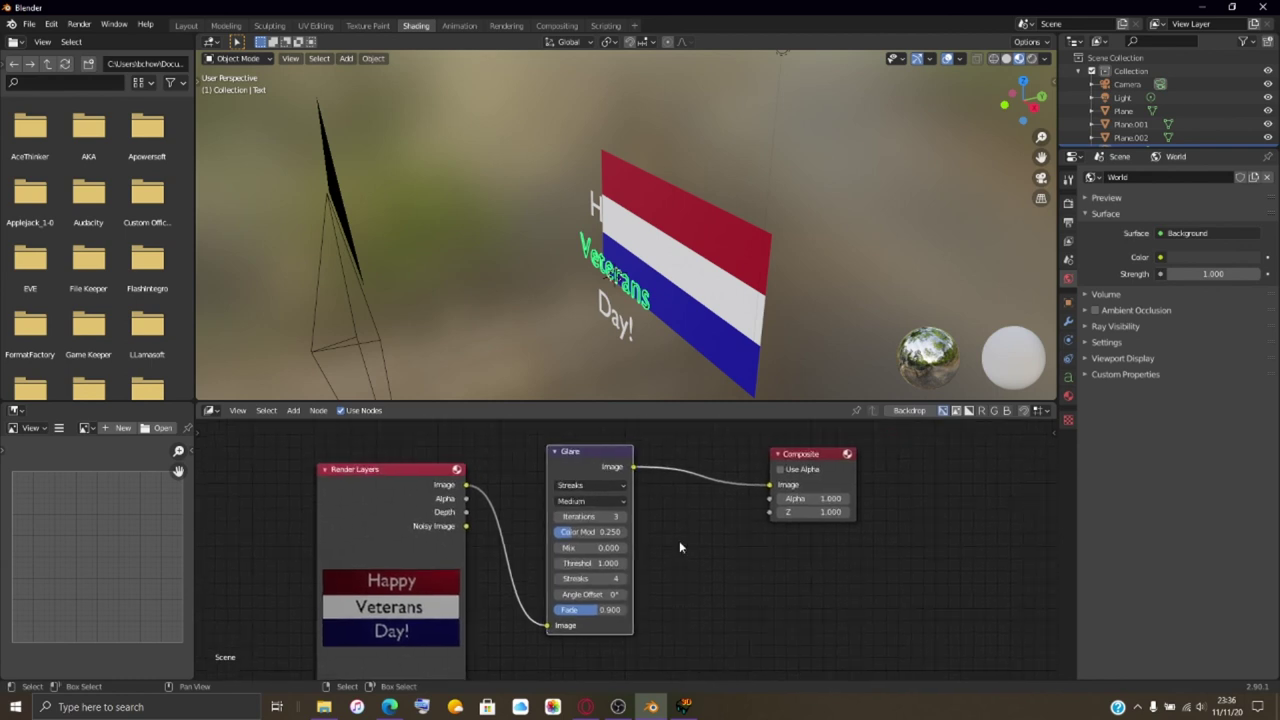
scroll(679, 575, "up", 1)
scroll(679, 574, "up", 1)
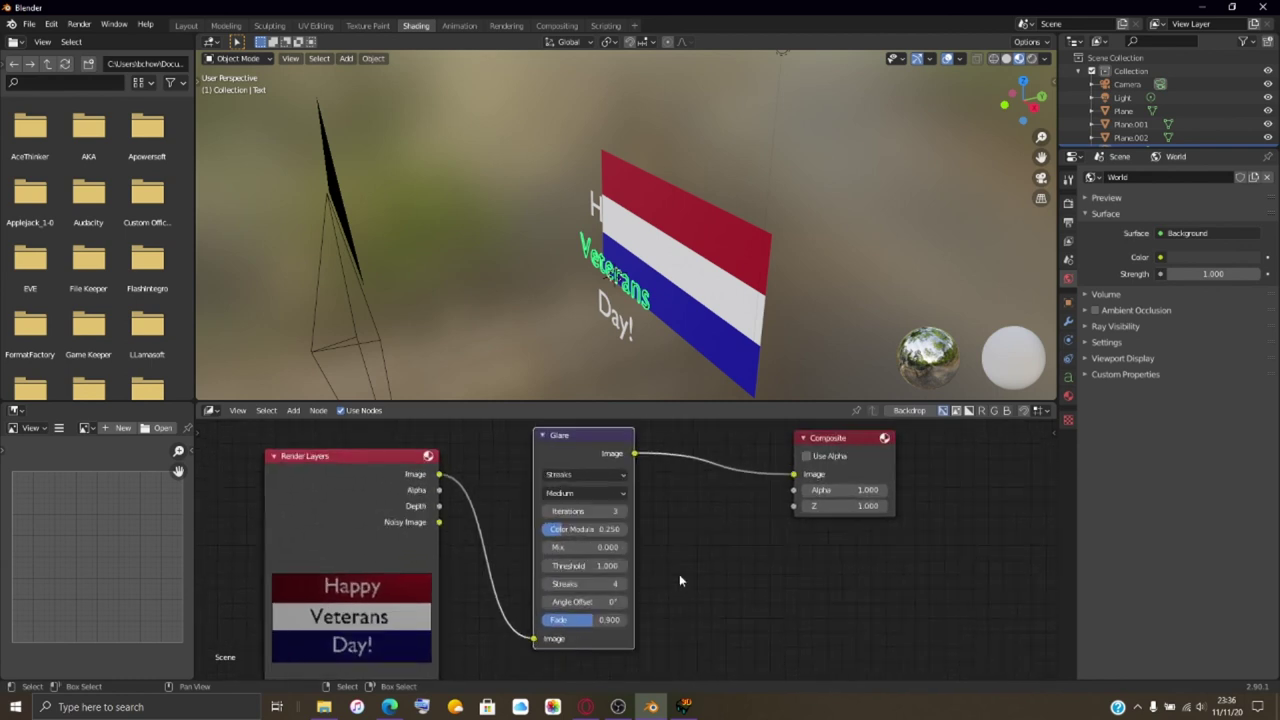
left_click(572, 468)
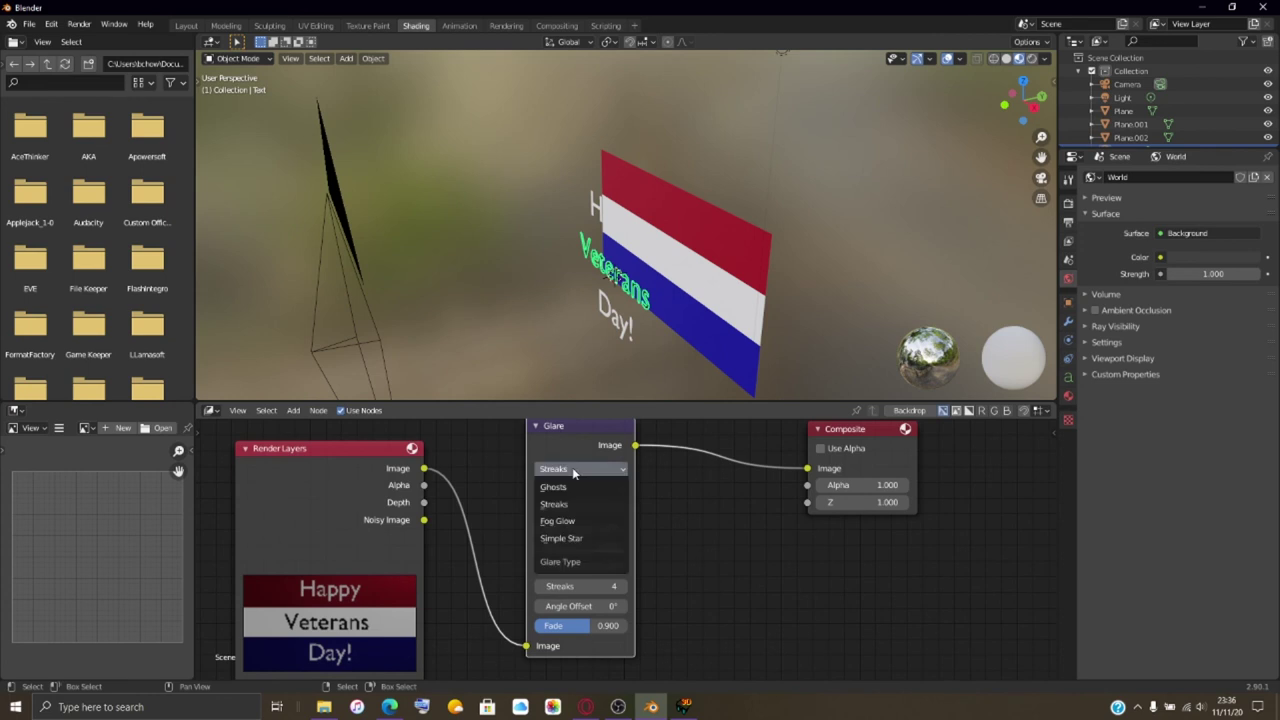
left_click(587, 521)
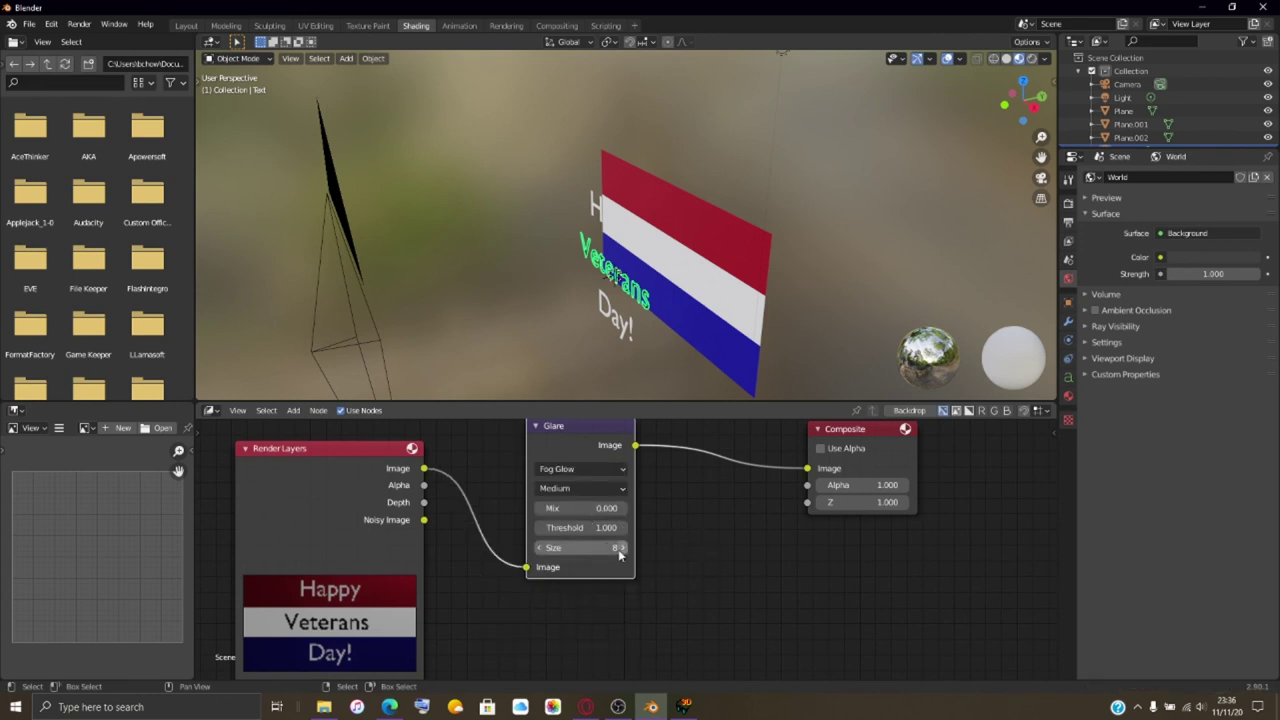
scroll(662, 538, "down", 2)
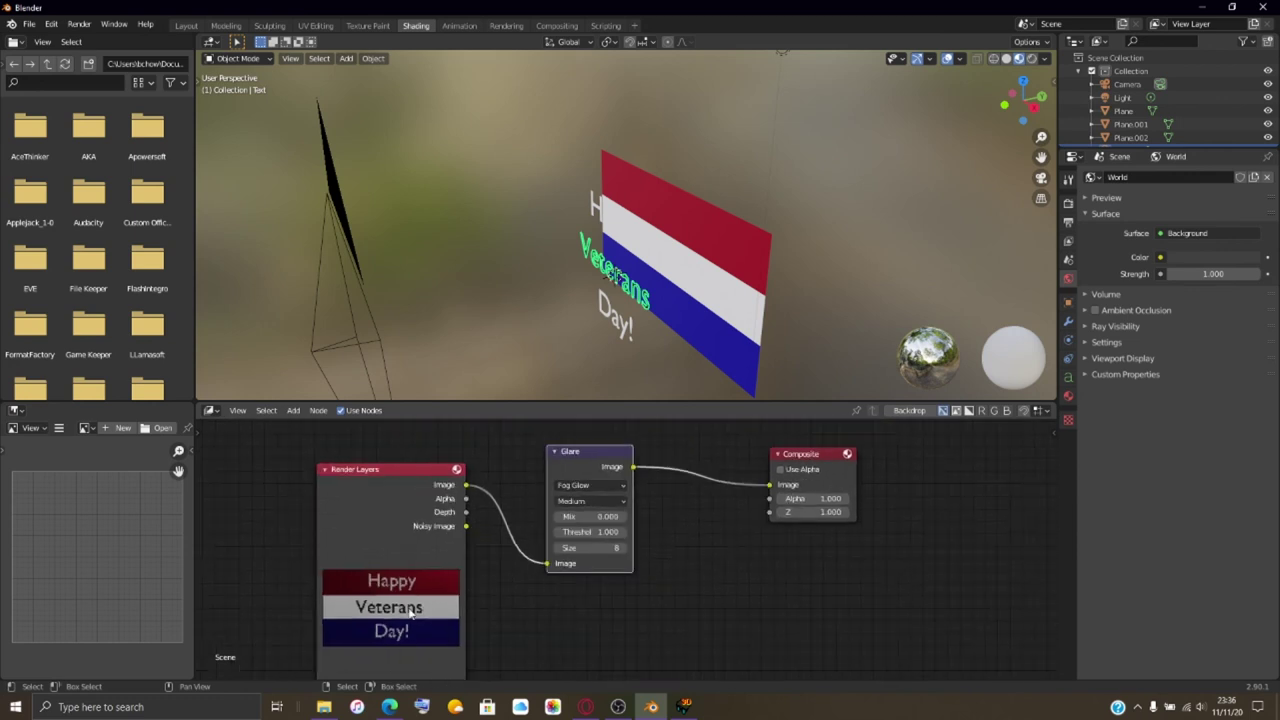
scroll(560, 540, "down", 1)
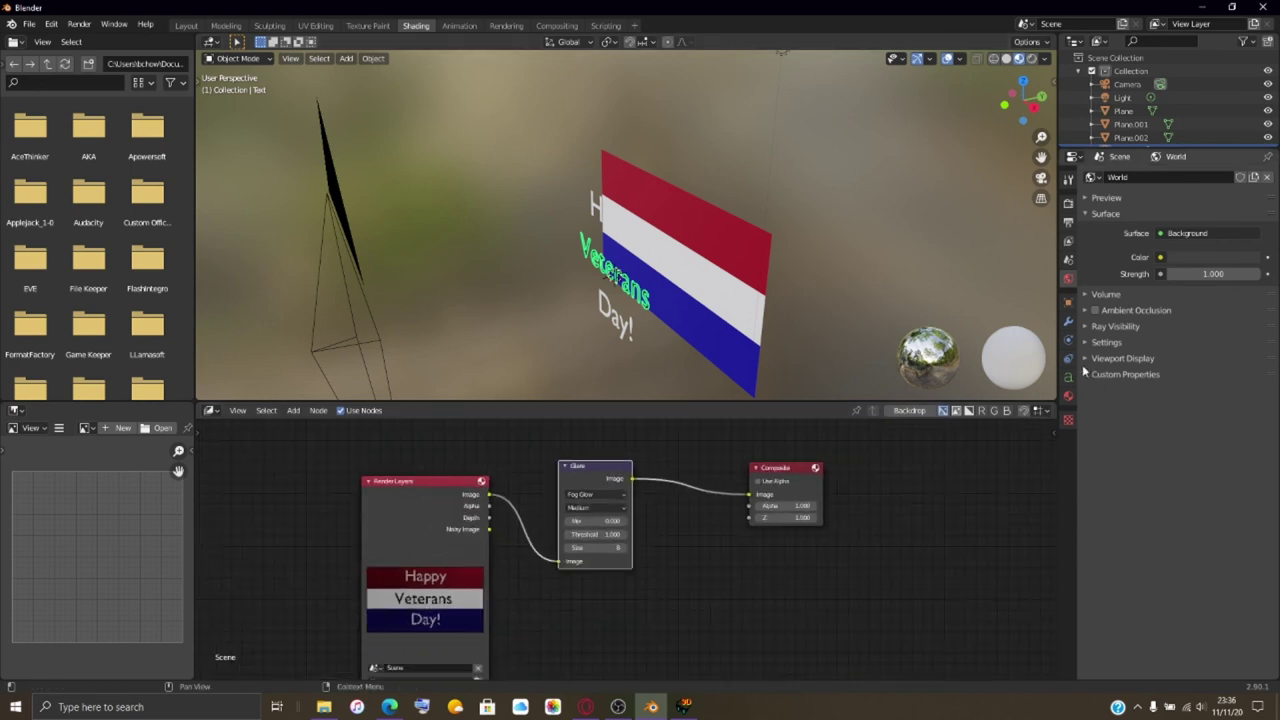
- Select the "Happy" text object in the 3D viewport
left_click(80, 24)
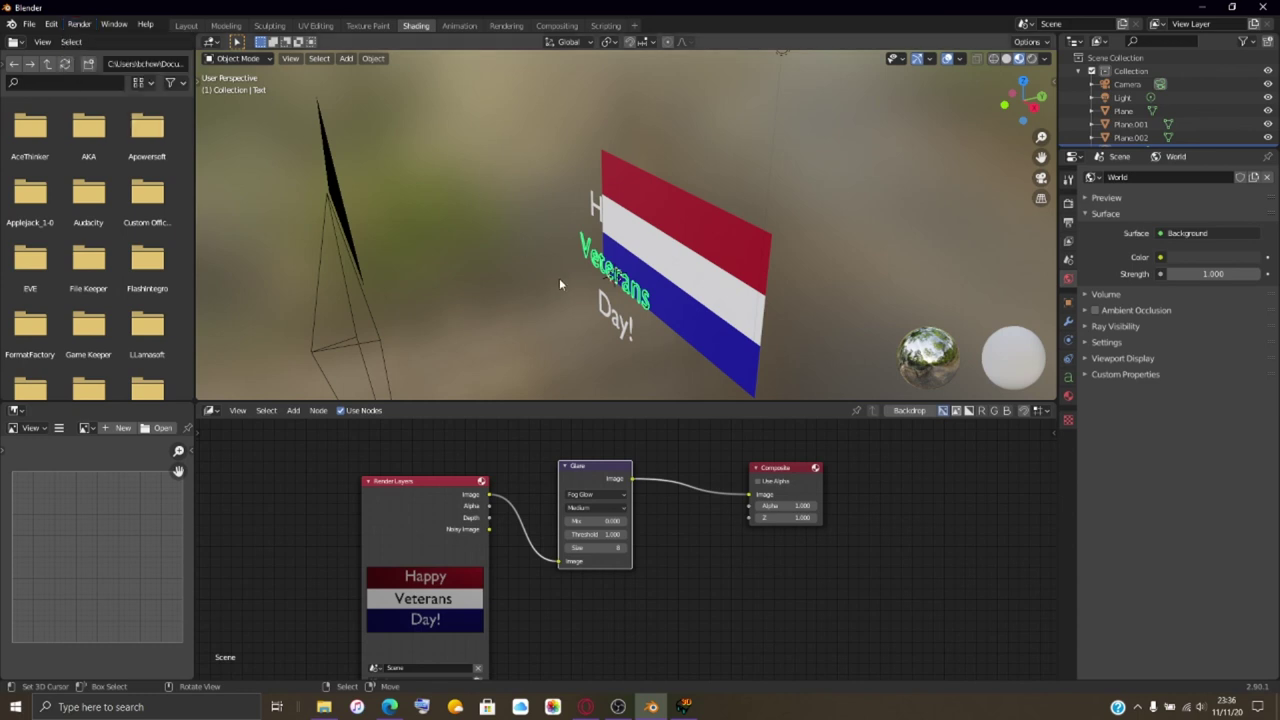
left_click(604, 222)
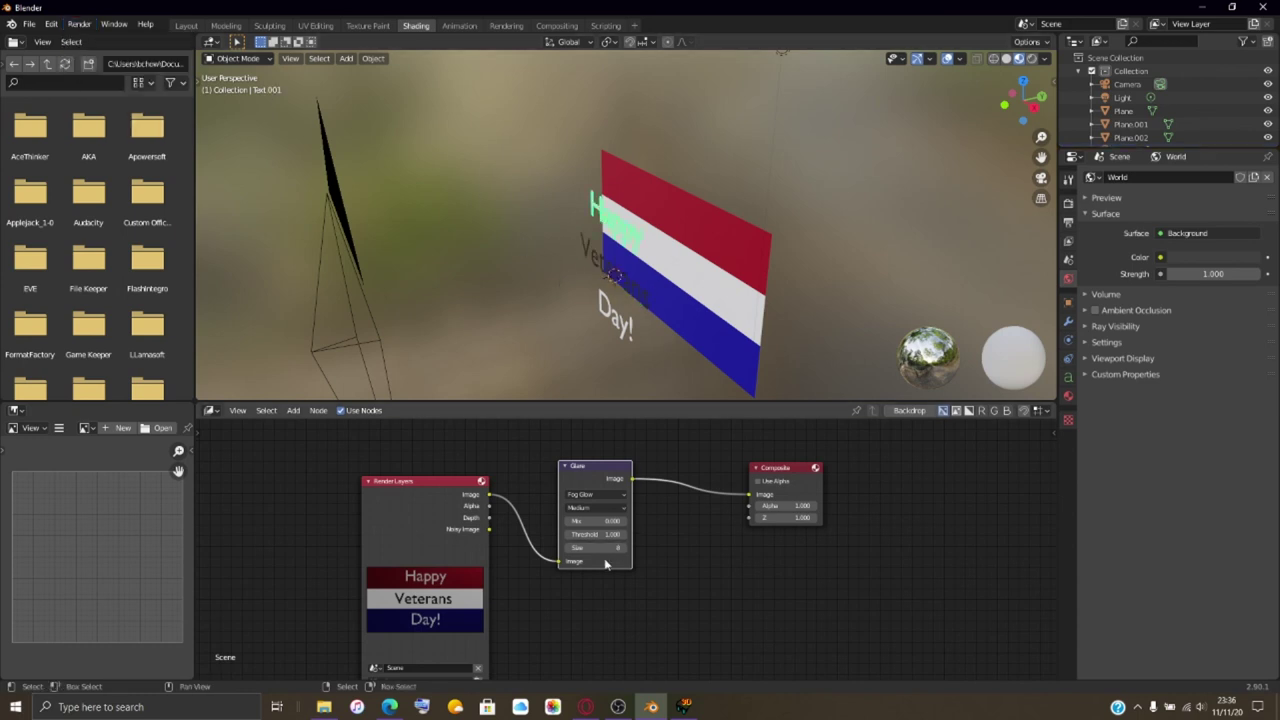
scroll(428, 532, "down", 2)
scroll(428, 532, "up", 2)
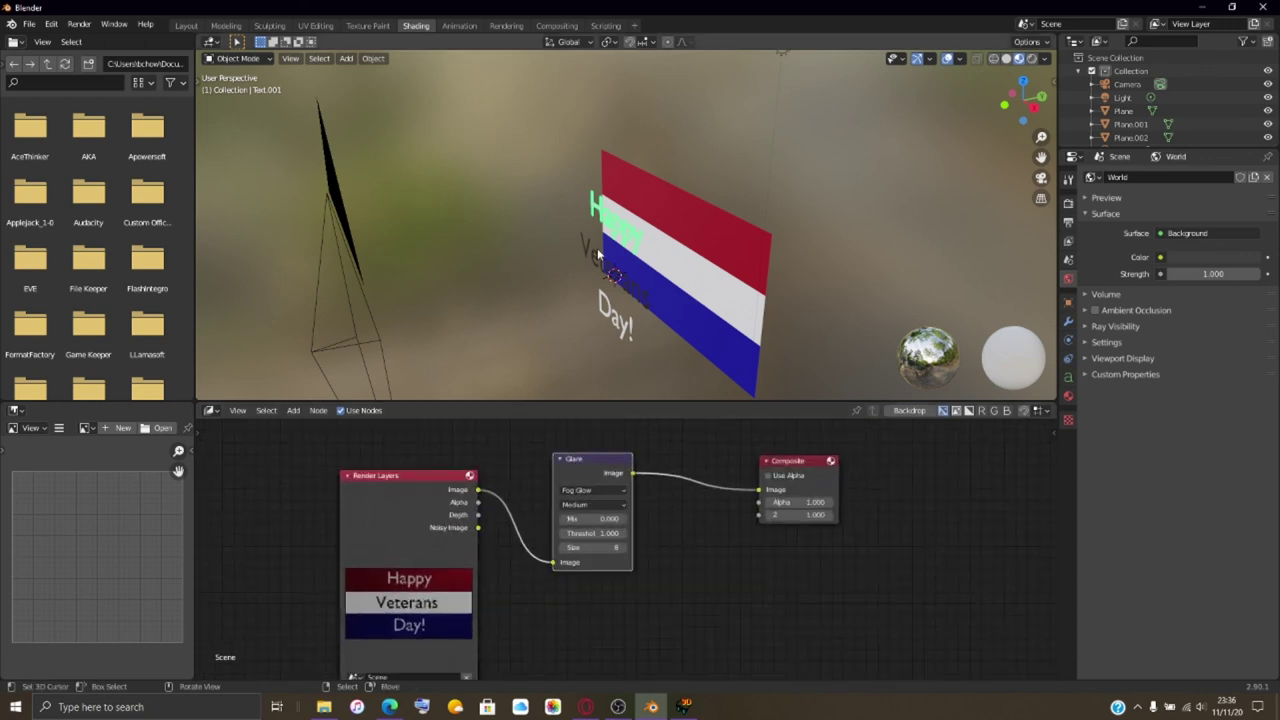
left_click(613, 238)
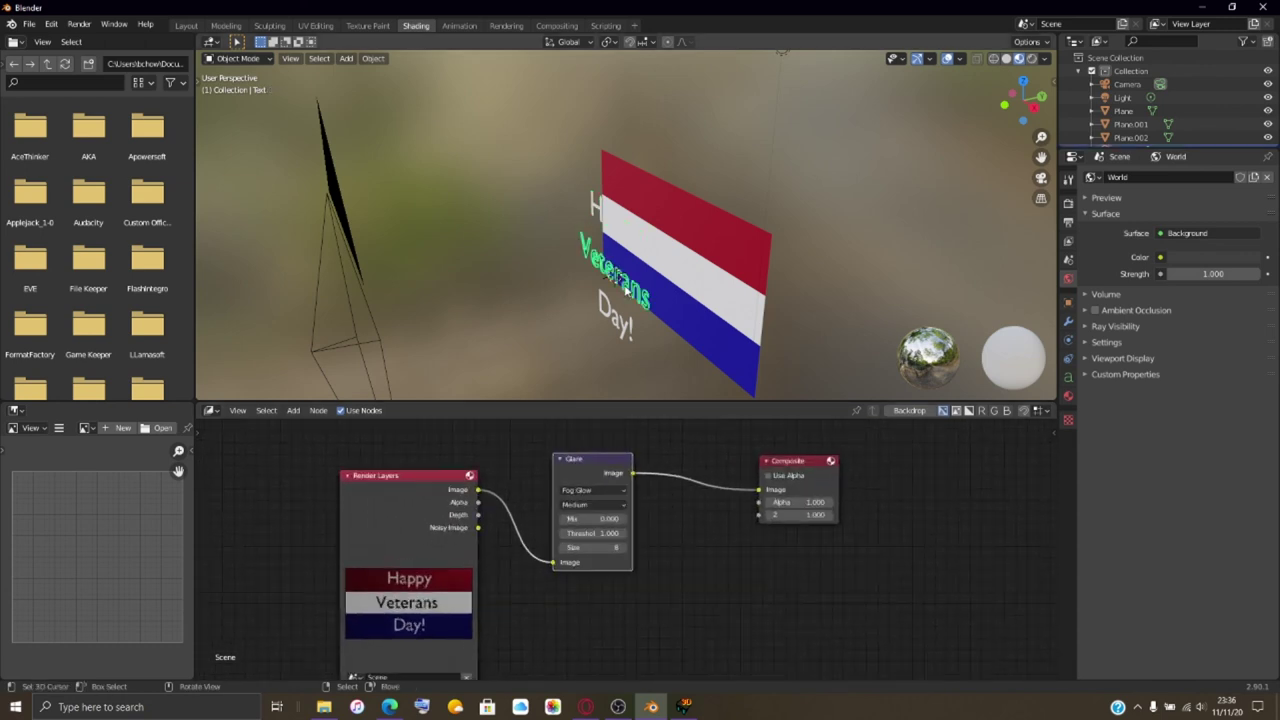
left_click(607, 227)
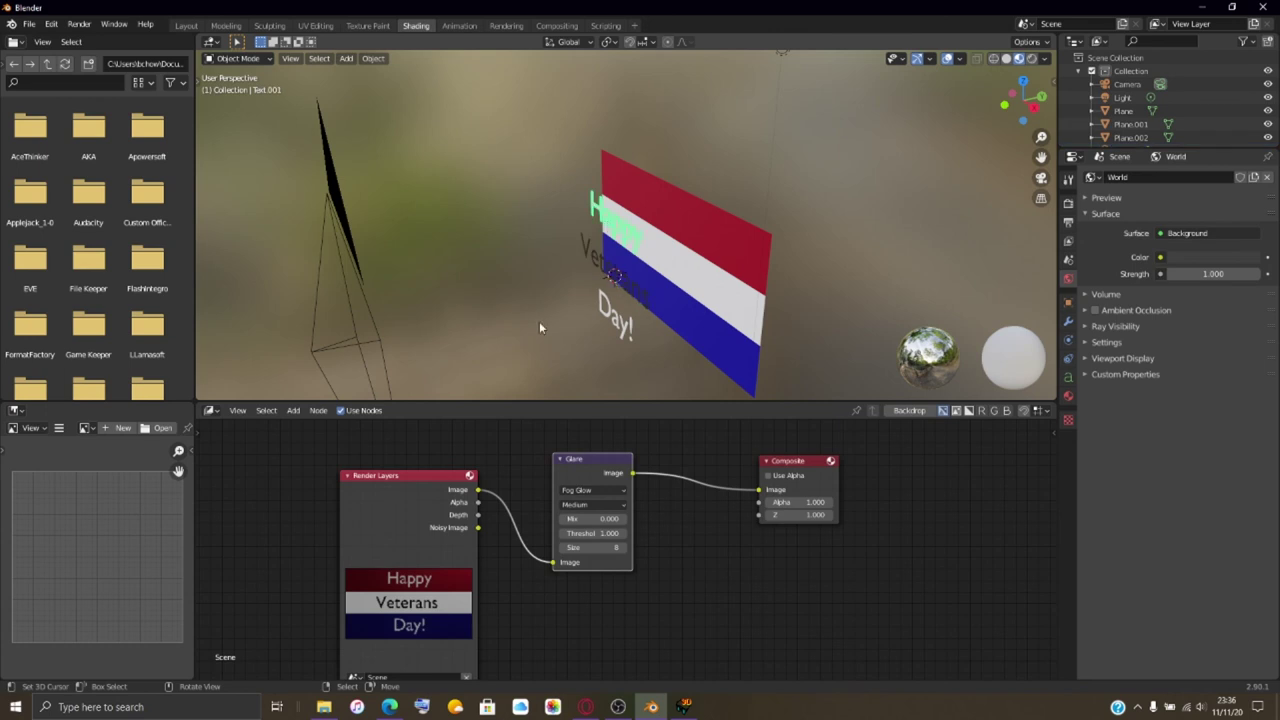
- Examine the "Happy Veterans Day!" text against the striped planes up close, comparing Solid and Material Preview shading
middle_click_drag(538, 312, 600, 300)
scroll(680, 351, "up", 8)
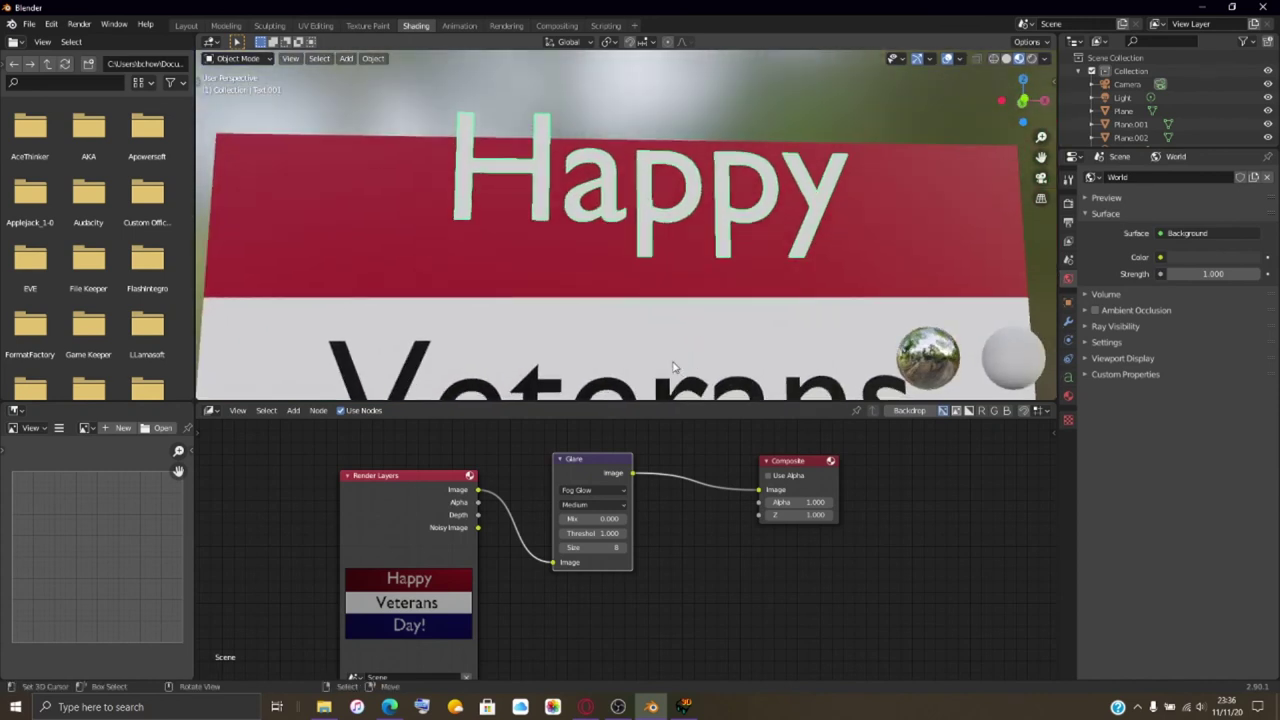
middle_click_drag(698, 323, 605, 252, "shift")
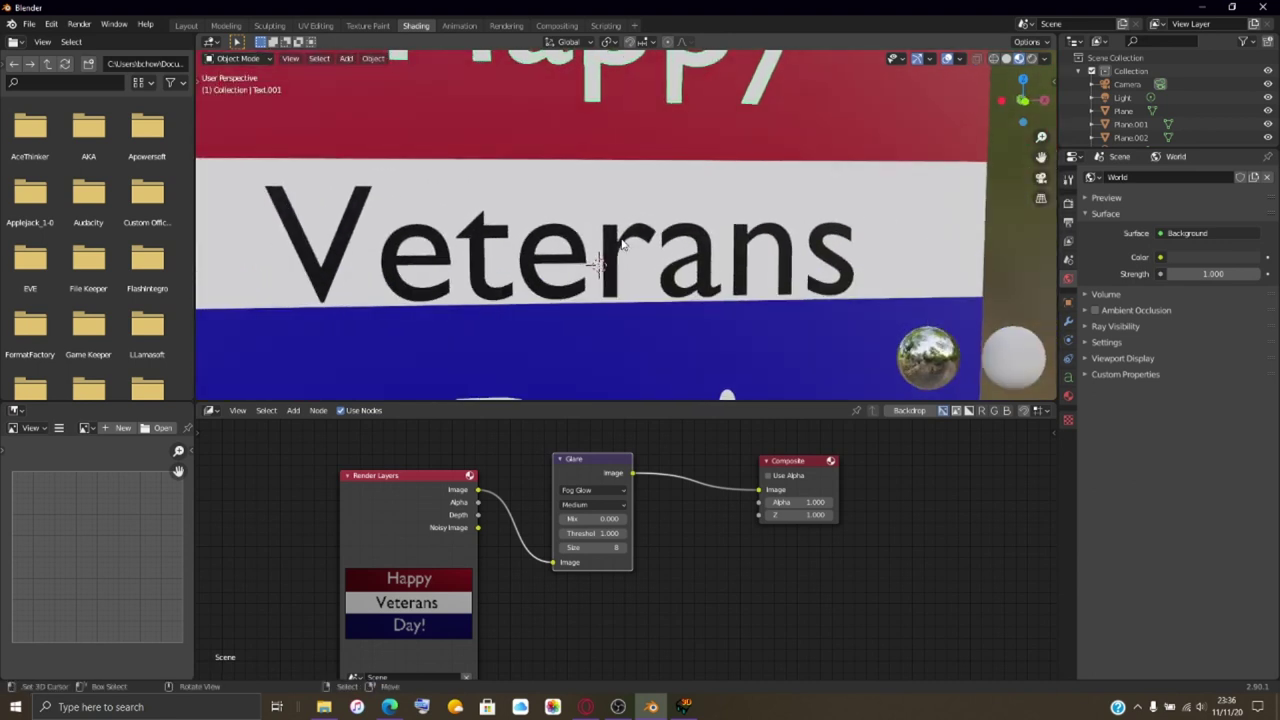
scroll(617, 242, "down", 4)
scroll(617, 242, "up", 5)
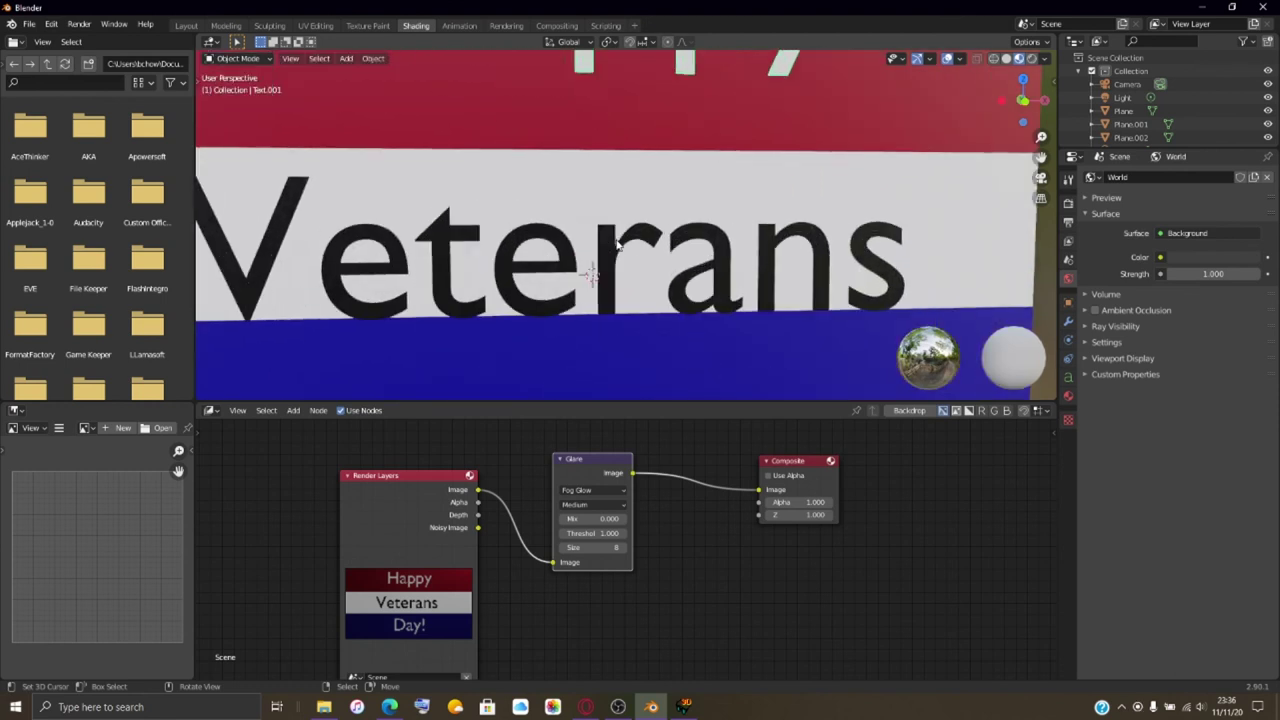
scroll(610, 255, "down", 4)
left_click(1006, 59)
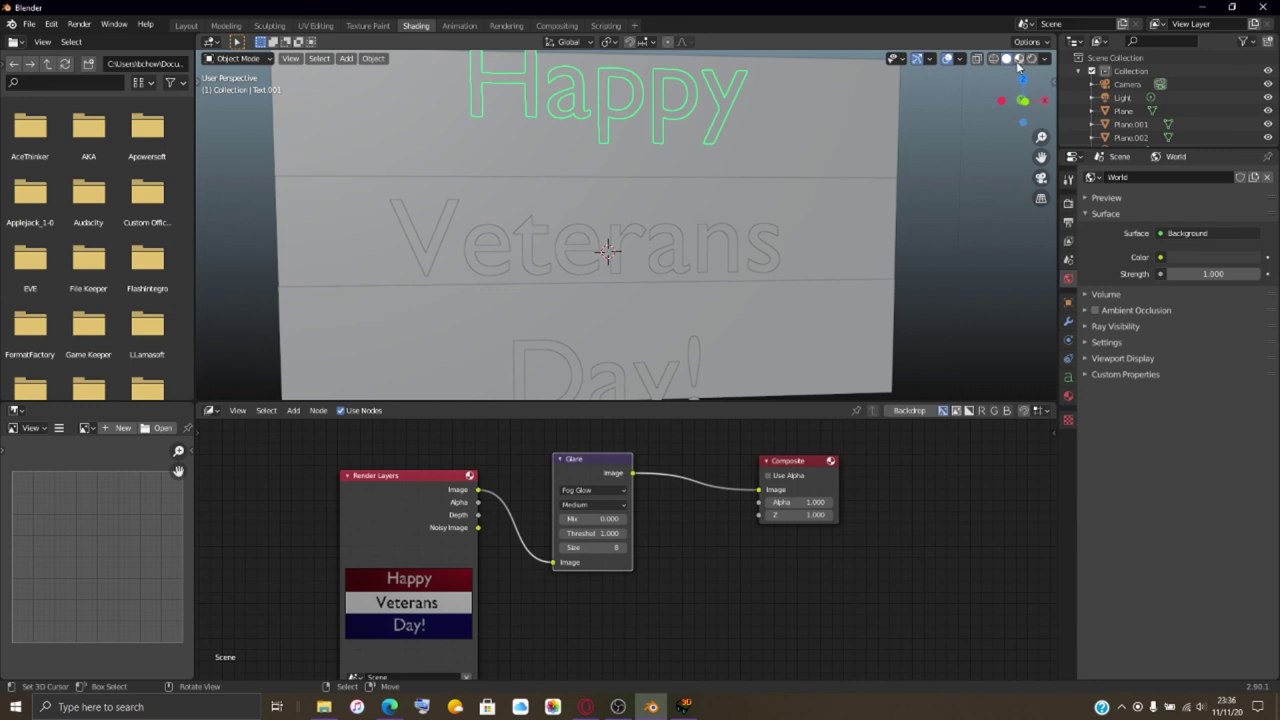
left_click(1019, 59)
left_click(1006, 59)
left_click(1019, 59)
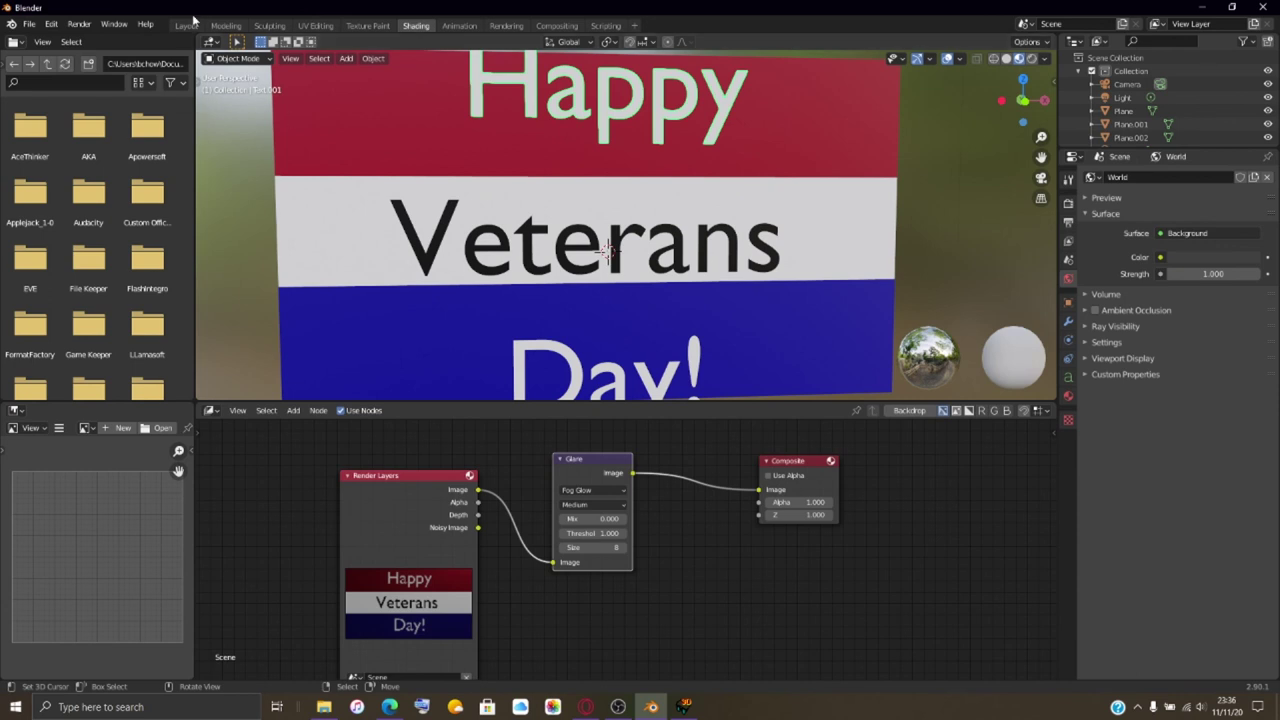
- Render a still image of the text scene with the Fog Glow glare node in the compositing chain
left_click(79, 23)
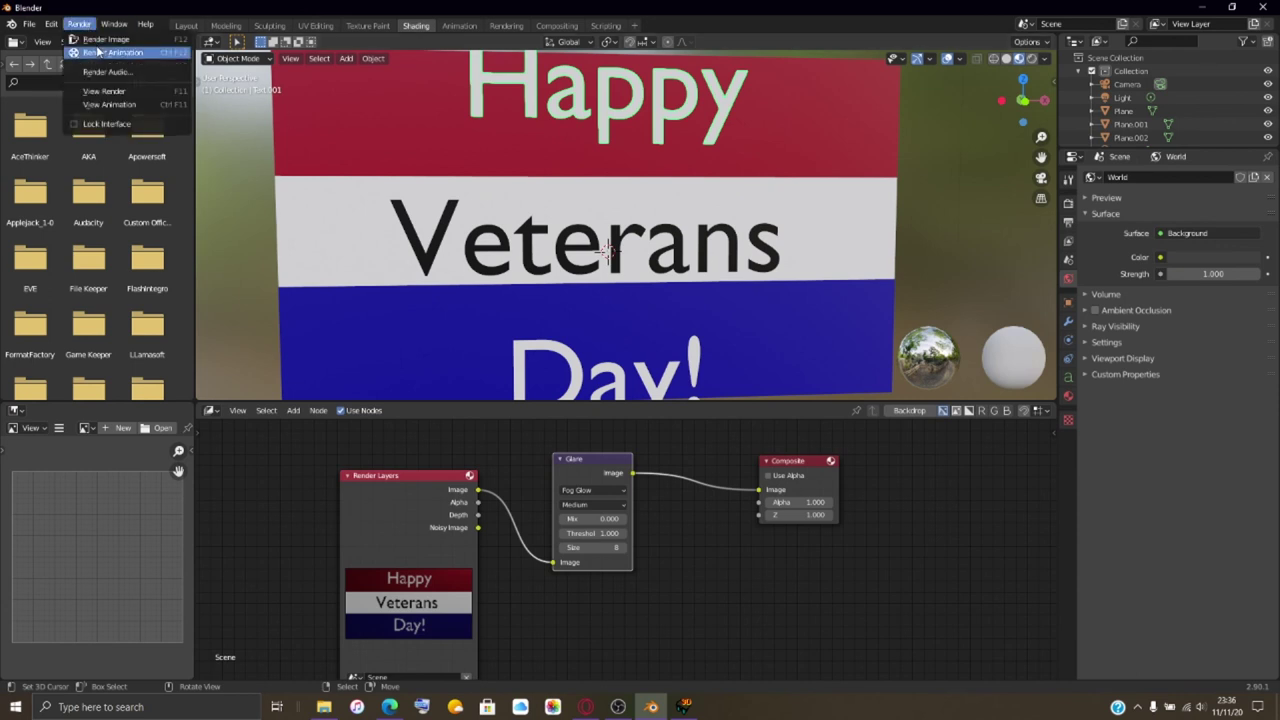
left_click(102, 44)
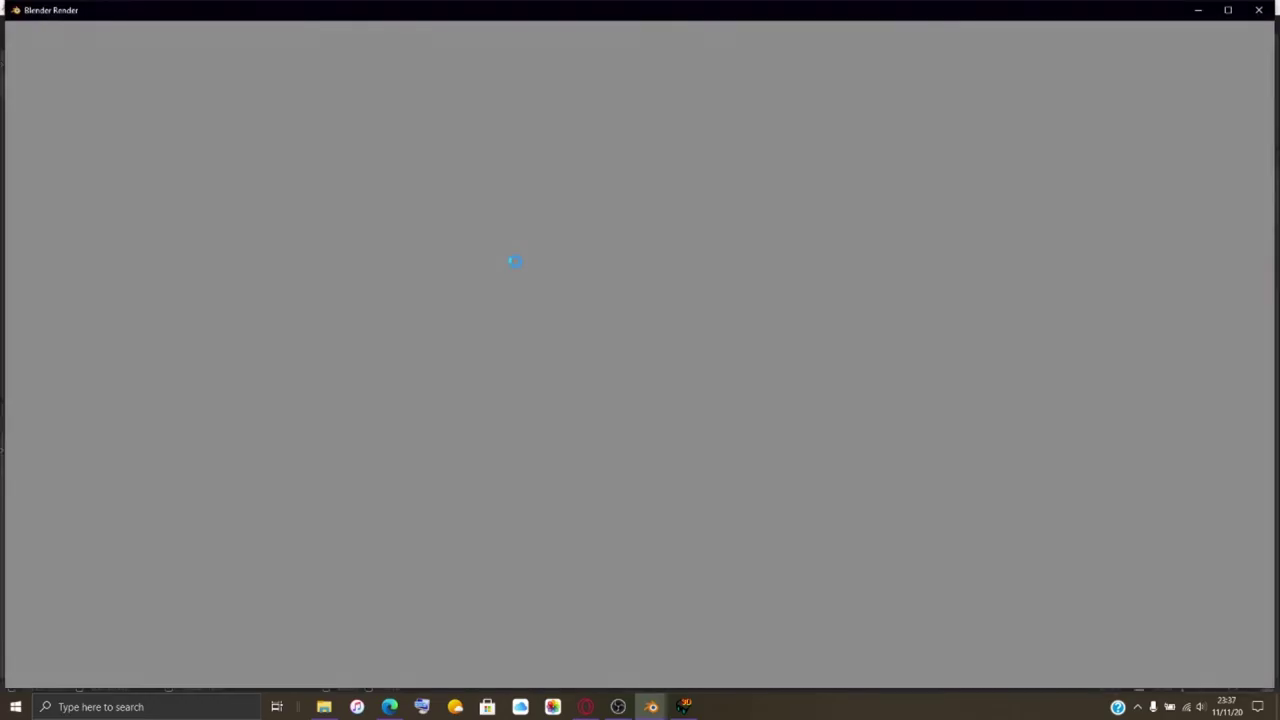